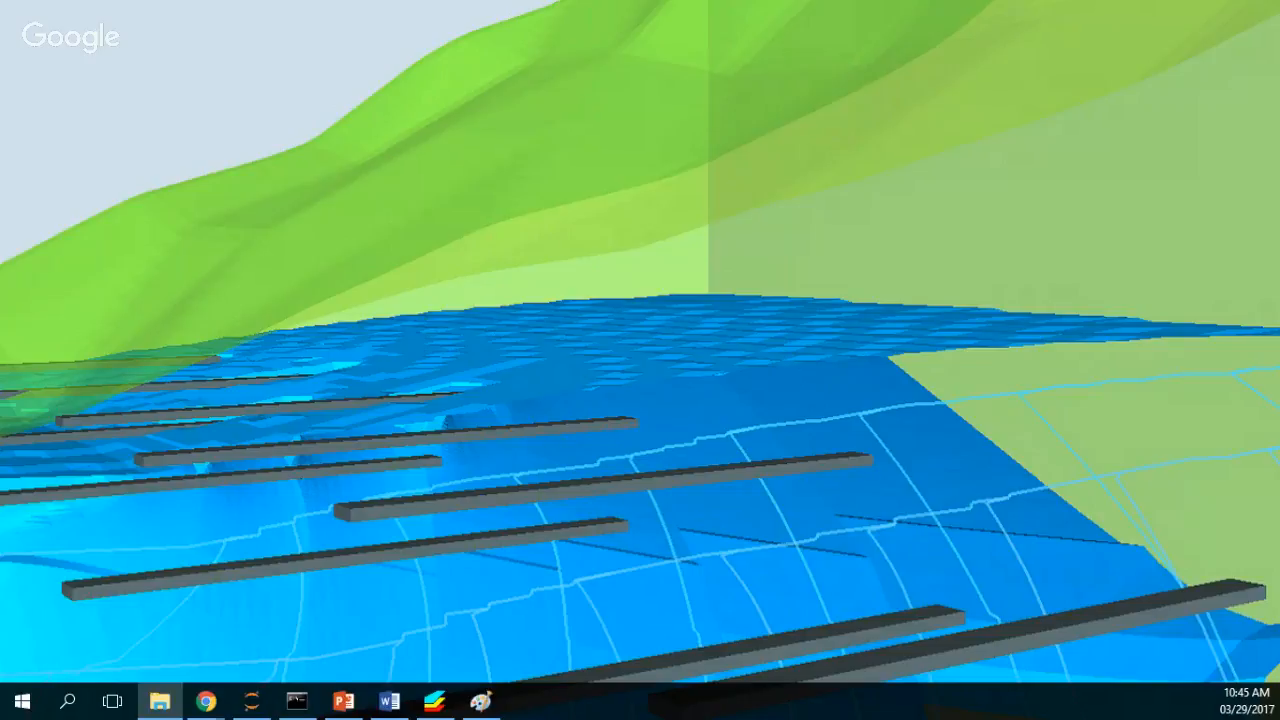
Step: Launch ModelMuse from Windows search and choose to create a new MODFLOW model
{"action": "left_click", "coordinate": [72, 701]}
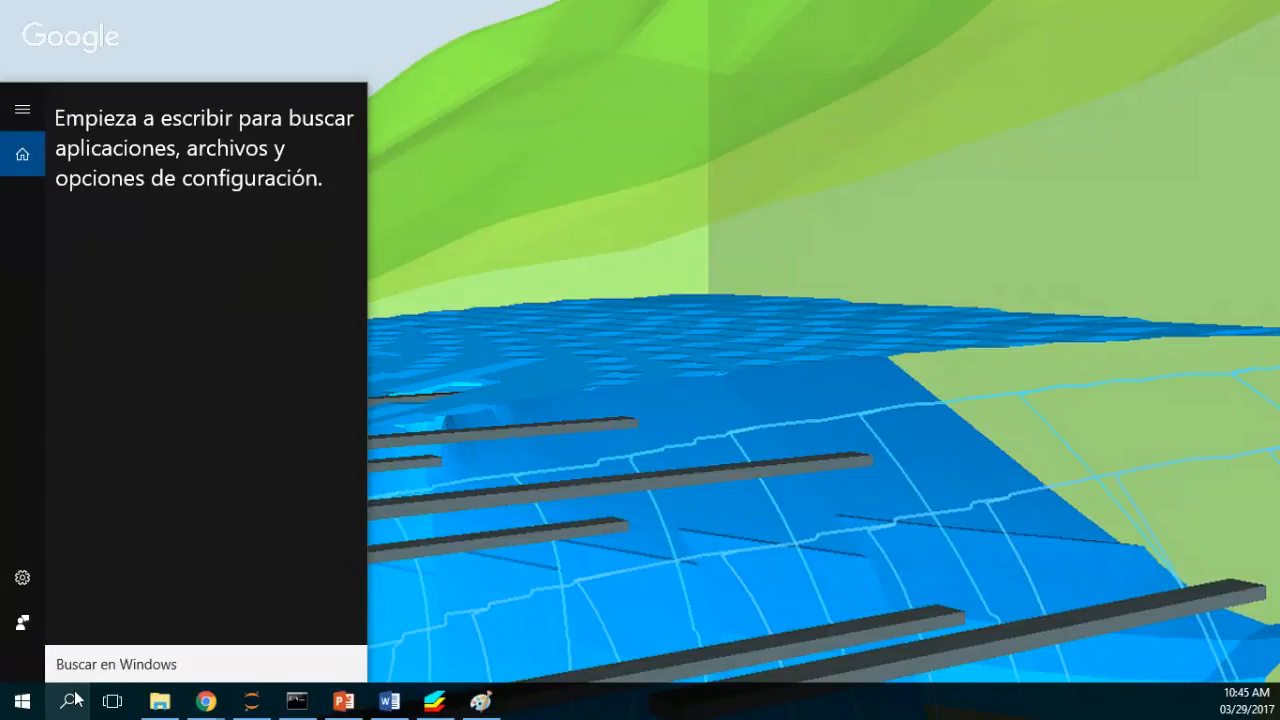
{"action": "type", "text": "mo"}
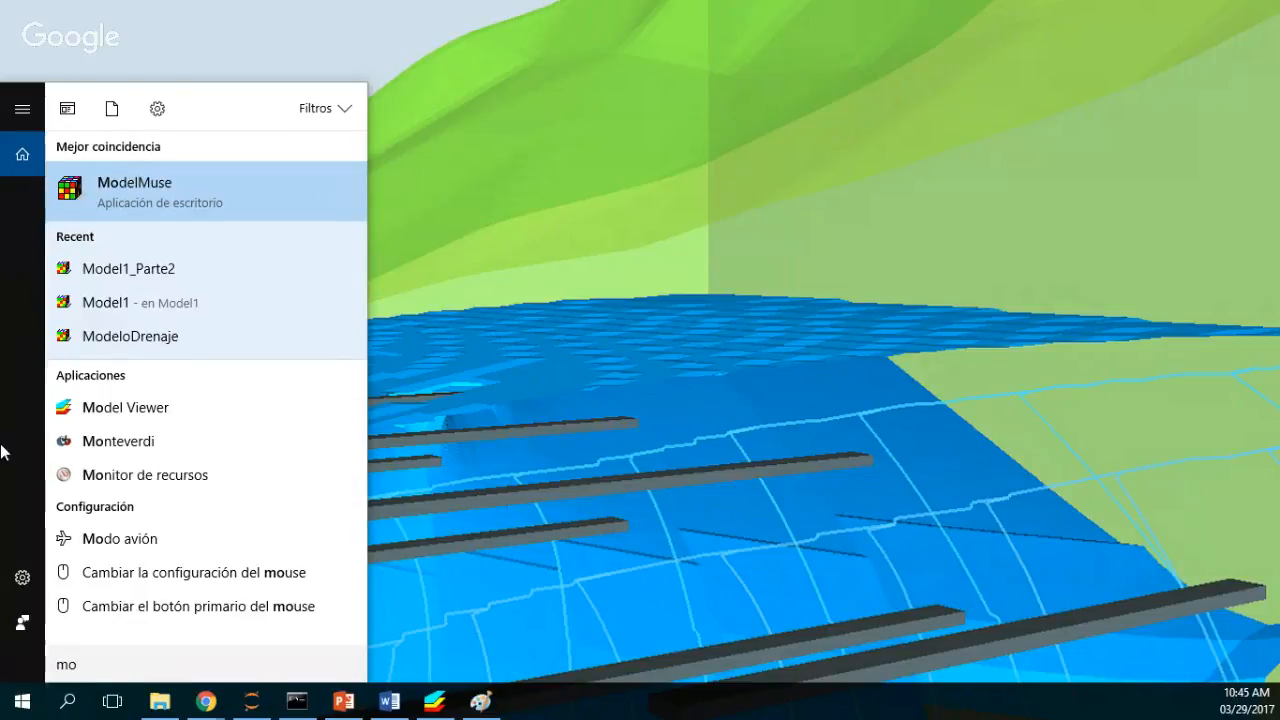
{"action": "left_click", "coordinate": [132, 196]}
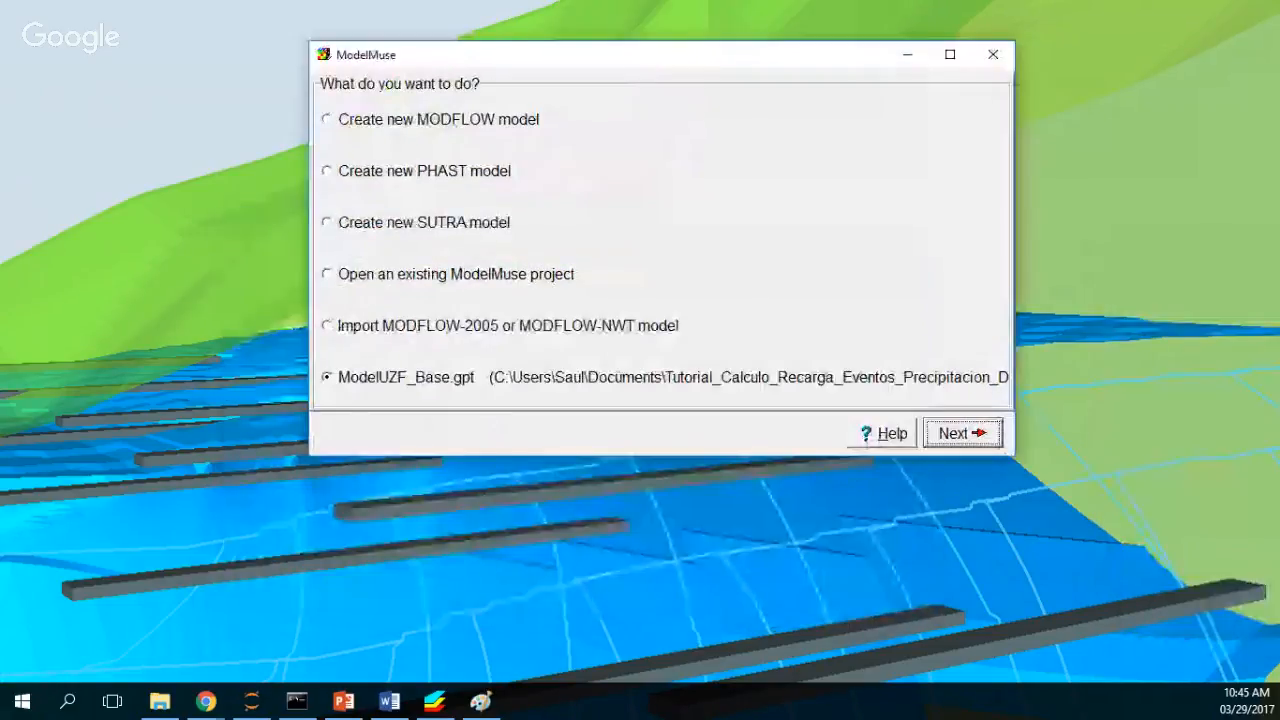
{"action": "left_click", "coordinate": [379, 124]}
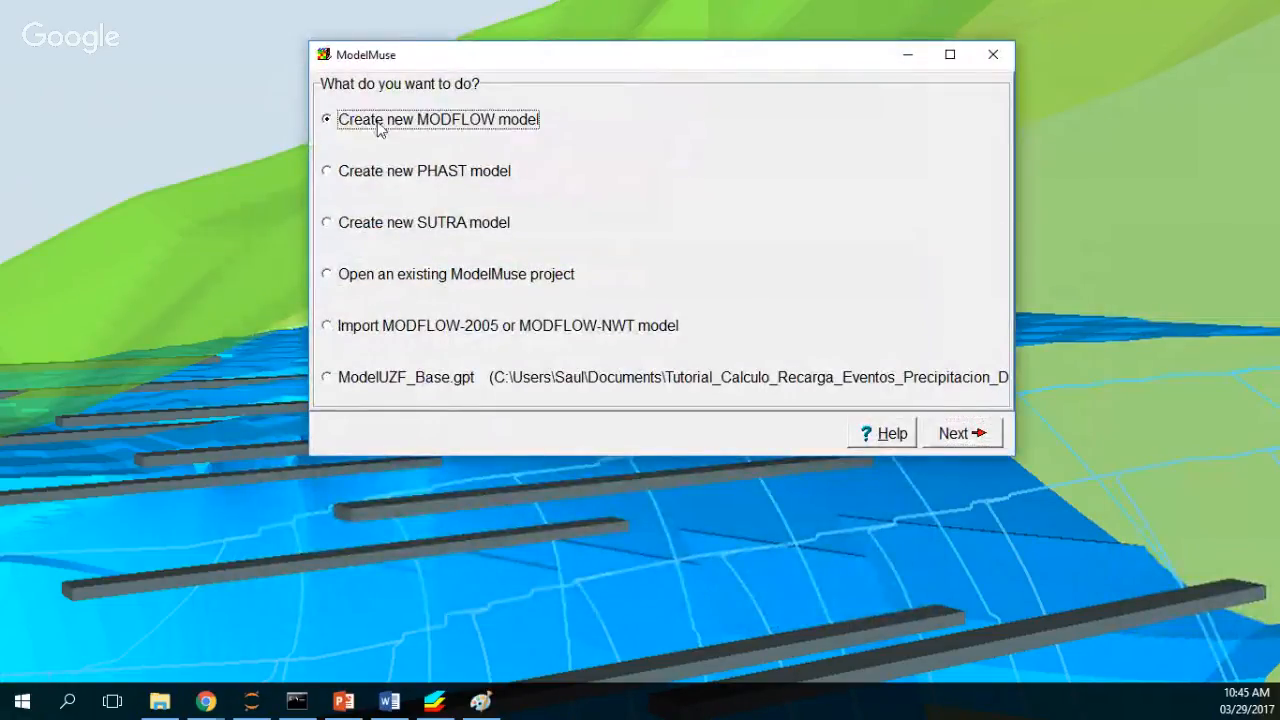
{"action": "left_click", "coordinate": [932, 431]}
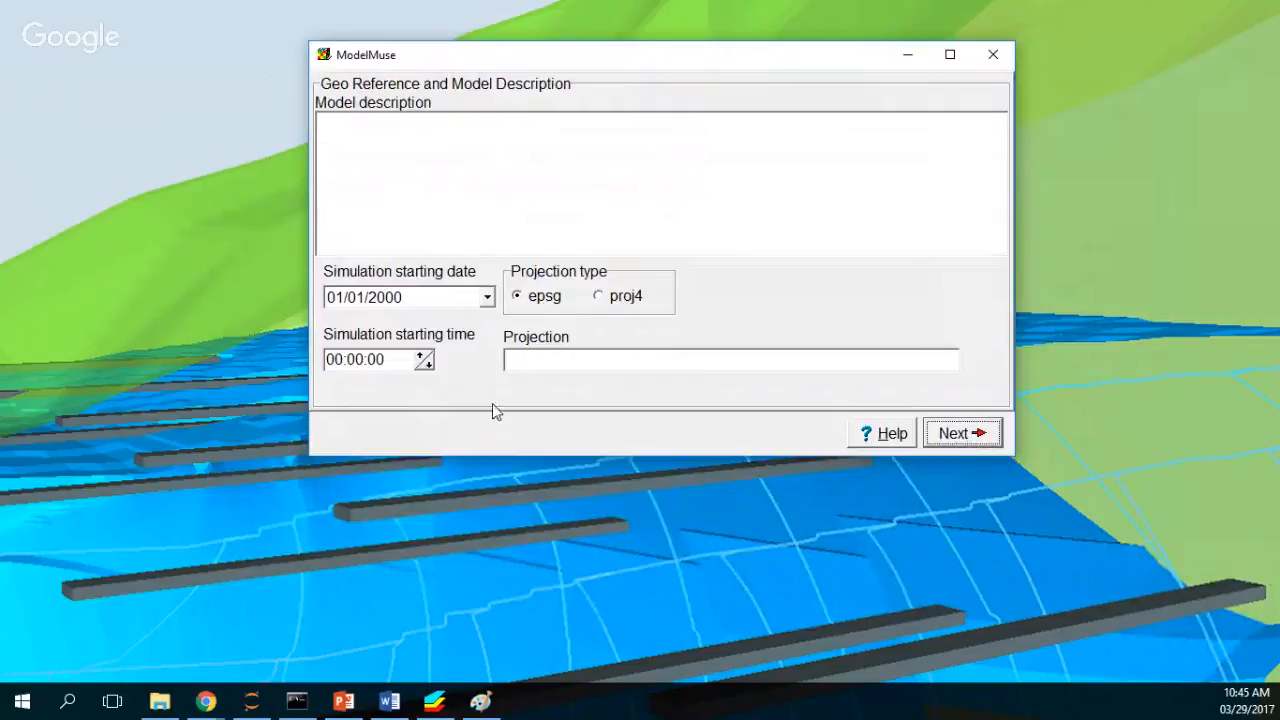
Step: Set the EPSG projection to 32718 and continue to the grid setup
{"action": "left_click", "coordinate": [553, 369]}
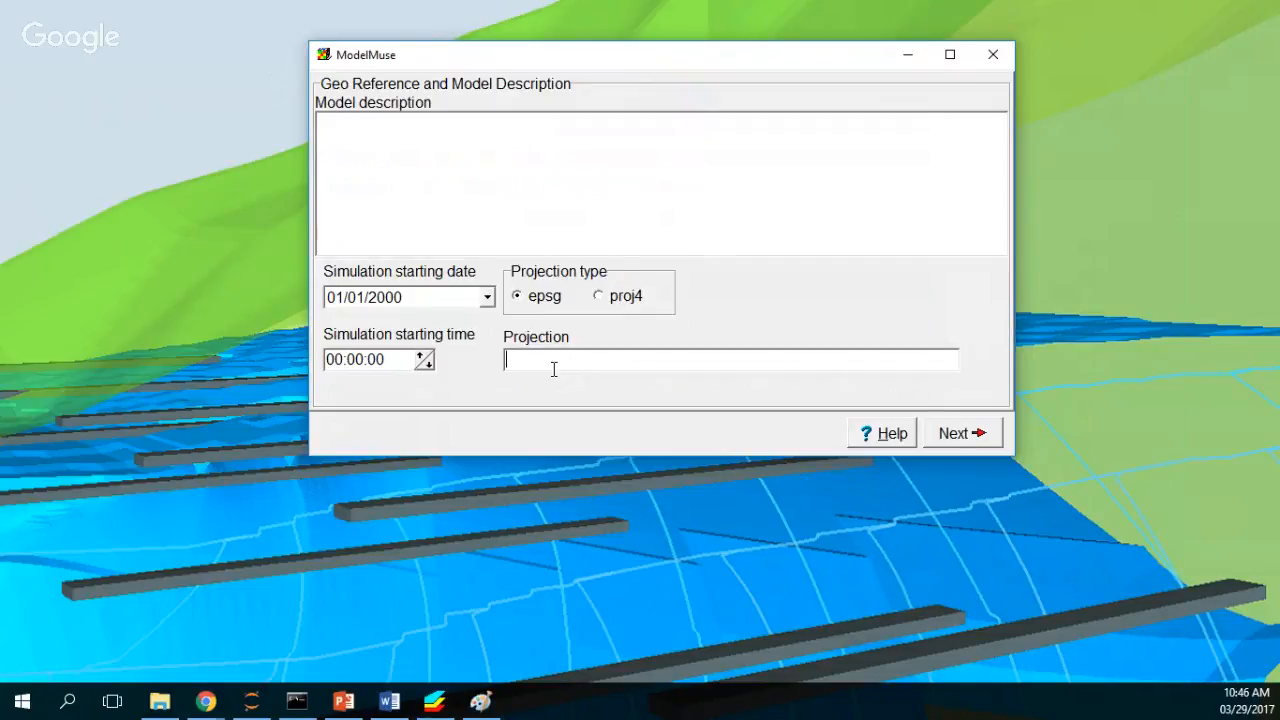
{"action": "type", "text": "32717"}
{"action": "key", "text": "BackSpace"}
{"action": "type", "text": "8"}
{"action": "left_click", "coordinate": [957, 435]}
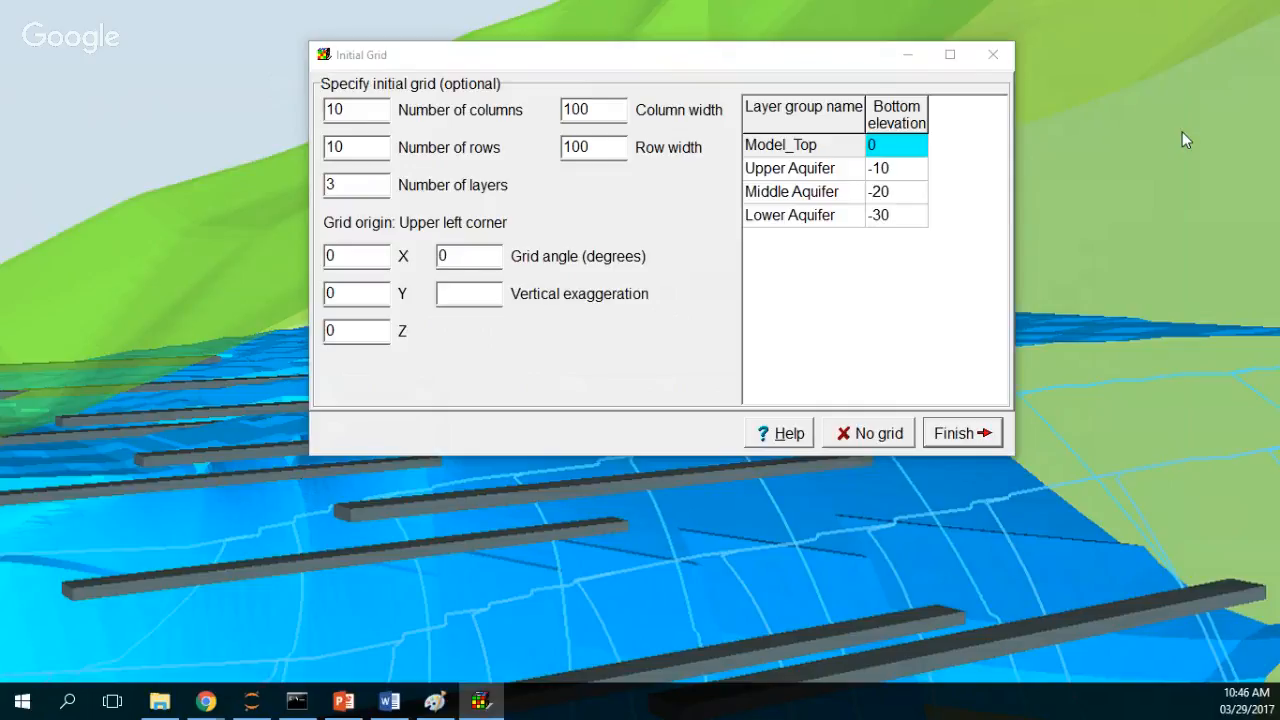
Step: Define a grid of 48 columns and 24 rows, 10 wide each, with 1 layer
{"action": "left_click_drag", "start_coordinate": [376, 114], "coordinate": [261, 91]}
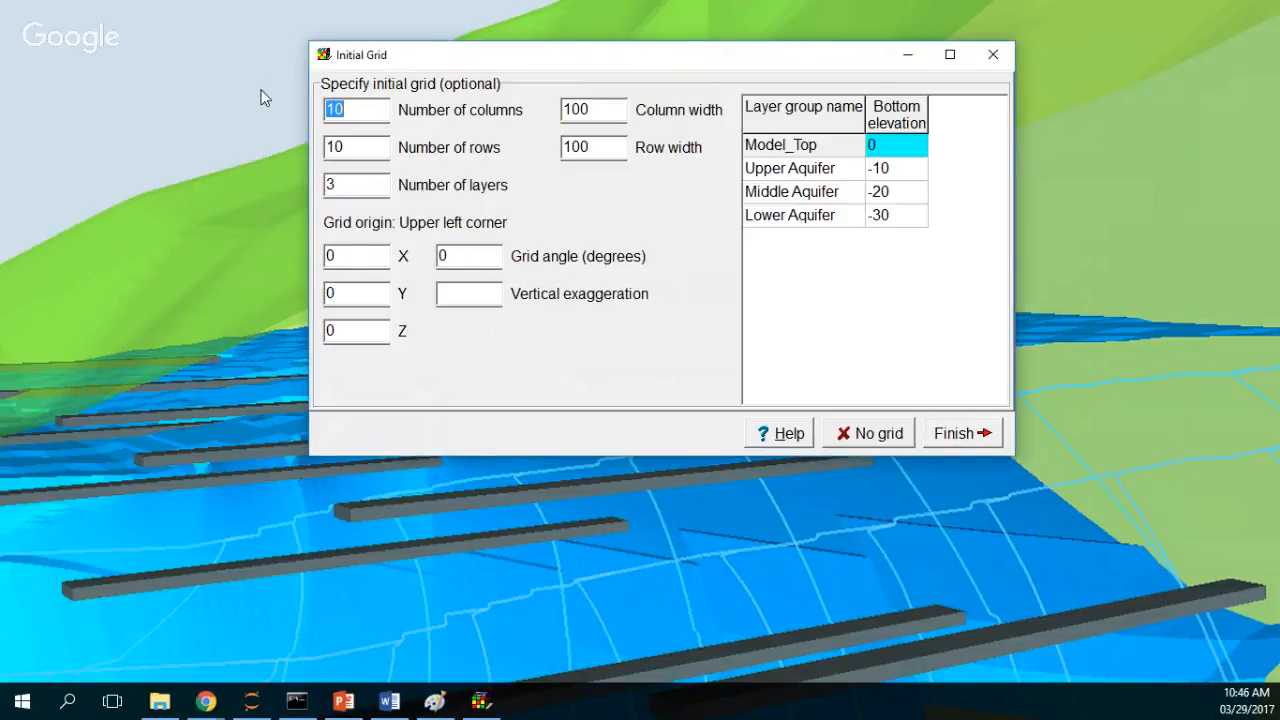
{"action": "type", "text": "48"}
{"action": "left_click_drag", "start_coordinate": [366, 152], "coordinate": [266, 136]}
{"action": "type", "text": "24"}
{"action": "double_click", "coordinate": [597, 107]}
{"action": "type", "text": "10"}
{"action": "double_click", "coordinate": [618, 147]}
{"action": "type", "text": "10"}
{"action": "double_click", "coordinate": [348, 188]}
{"action": "type", "text": "1"}
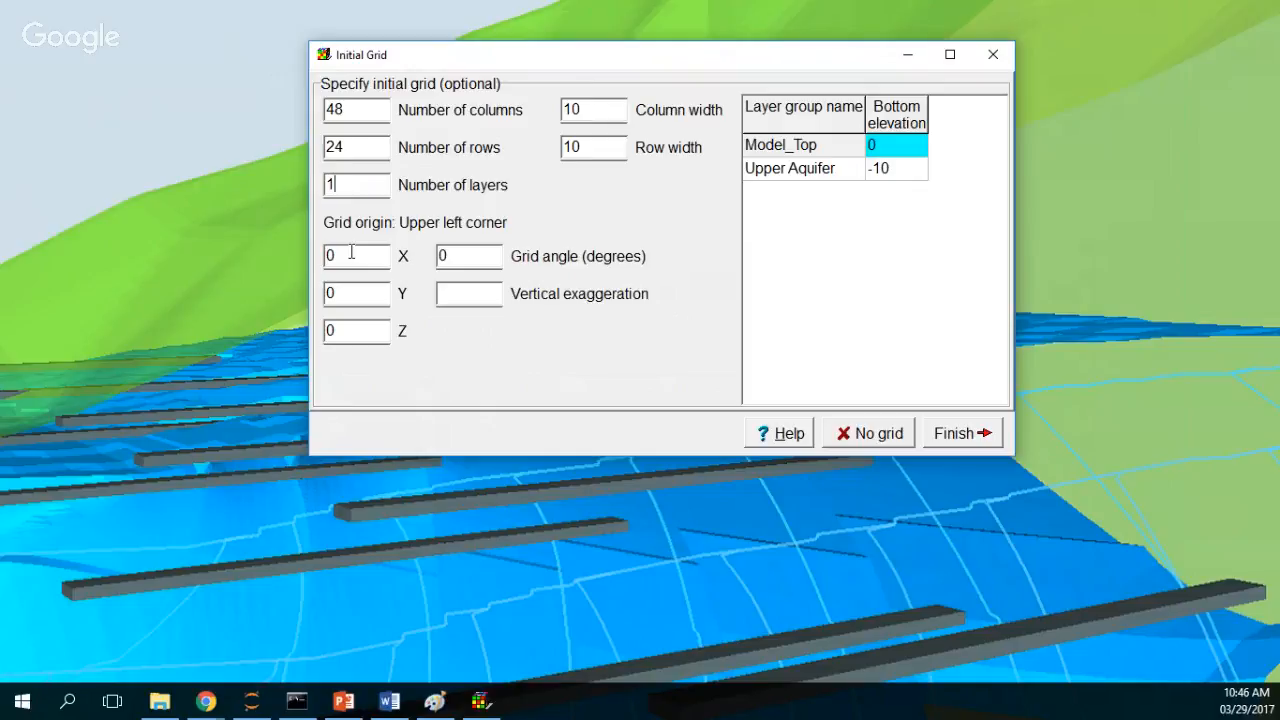
Step: Set the grid origin to X 5000, Y 5000 and Z 12
{"action": "double_click", "coordinate": [360, 253]}
{"action": "type", "text": "5000"}
{"action": "left_click_drag", "start_coordinate": [352, 297], "coordinate": [235, 279]}
{"action": "type", "text": "5000"}
{"action": "left_click_drag", "start_coordinate": [350, 331], "coordinate": [266, 309]}
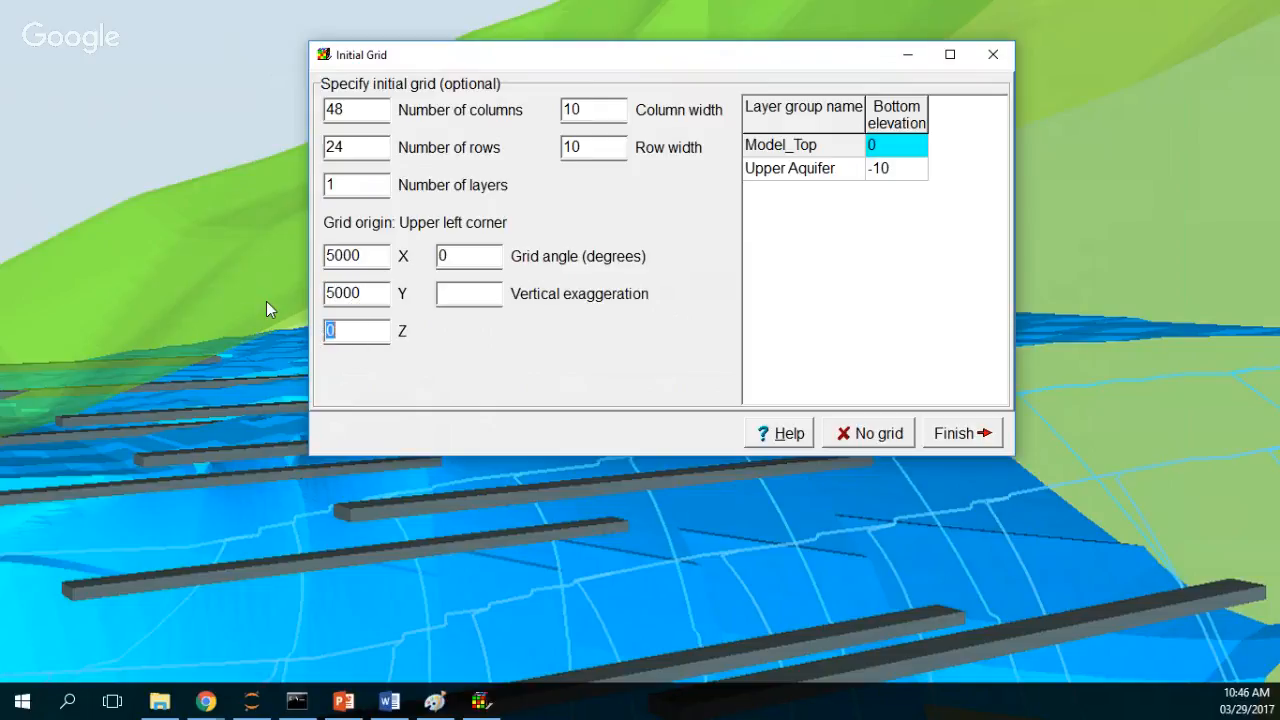
{"action": "type", "text": "12"}
Step: Set the Model_Top elevation to 12 and the Upper Aquifer bottom to 0, then finish the grid
{"action": "left_click", "coordinate": [906, 145]}
{"action": "type", "text": "12"}
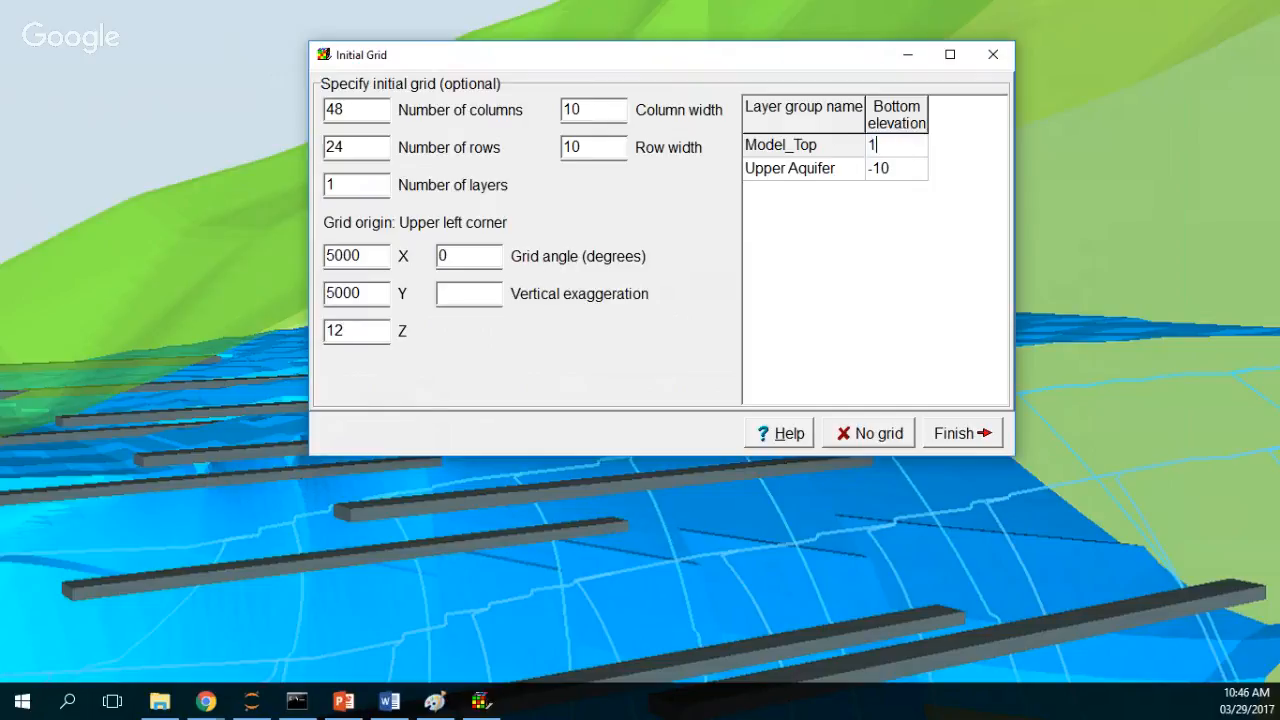
{"action": "left_click", "coordinate": [906, 174]}
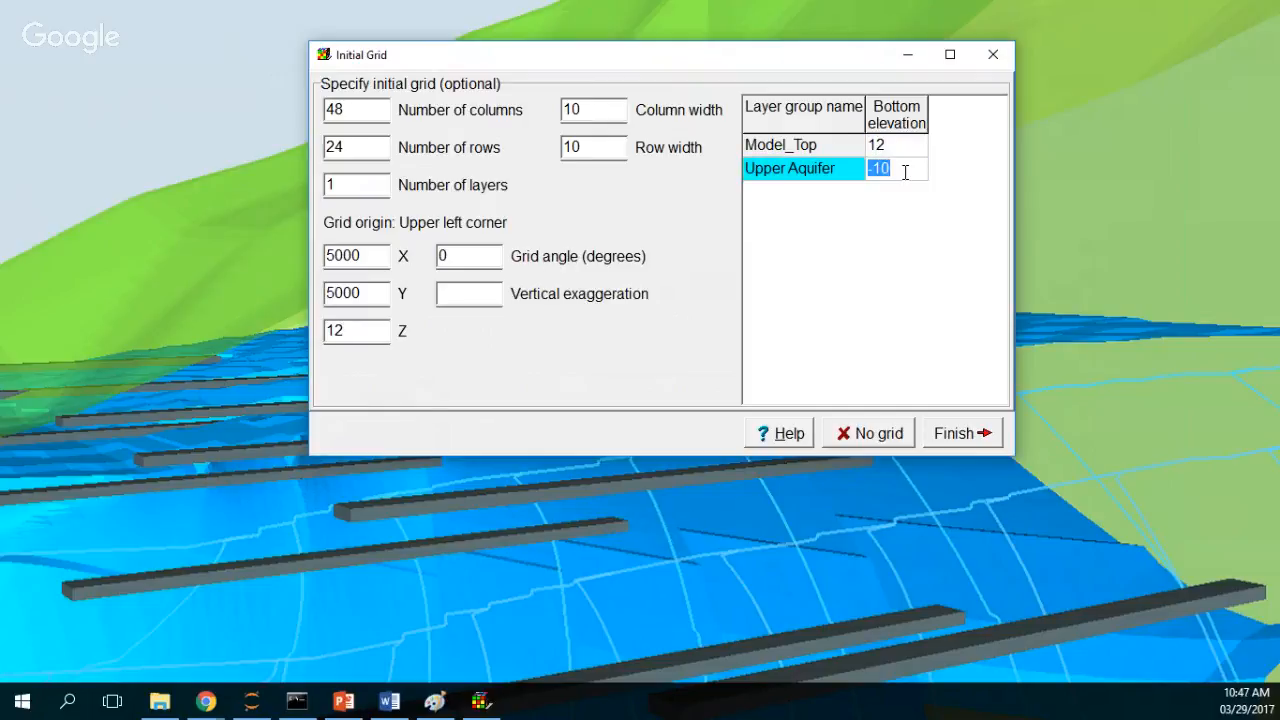
{"action": "type", "text": "0"}
{"action": "left_click", "coordinate": [945, 436]}
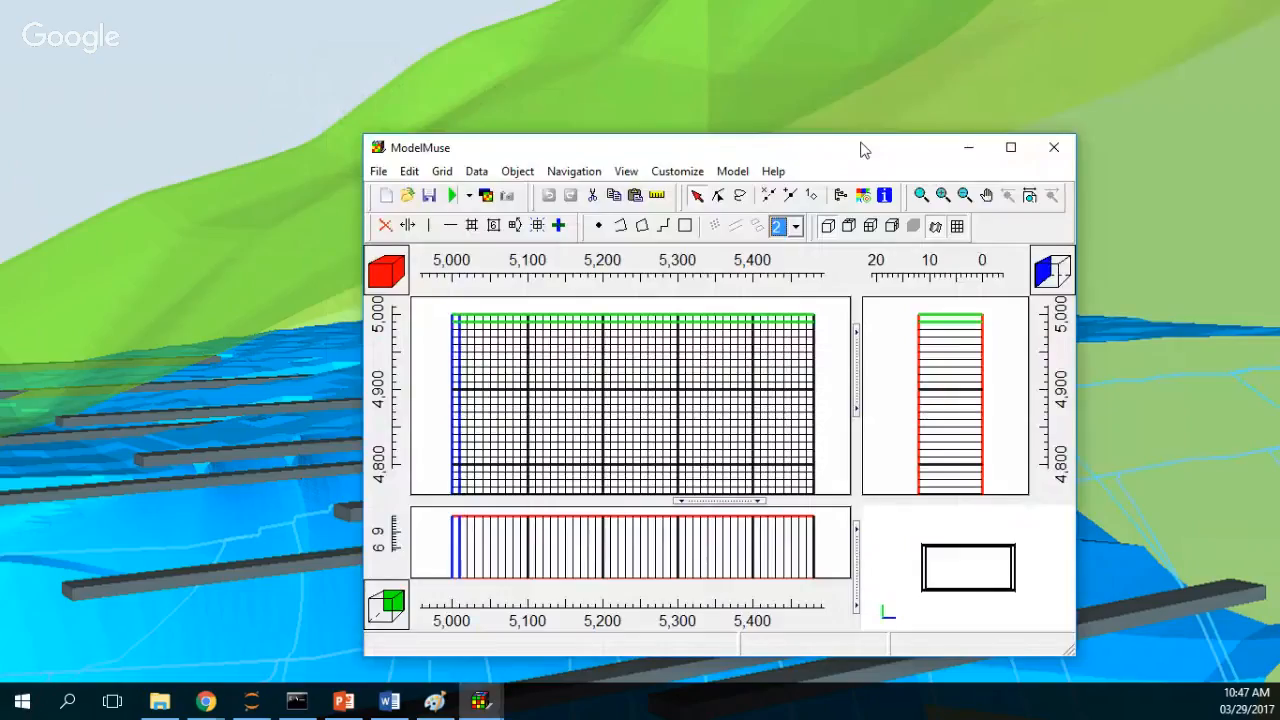
Step: Open the MODFLOW packages and programs settings and select the LPF Layer Property Flow package
{"action": "double_click", "coordinate": [865, 150]}
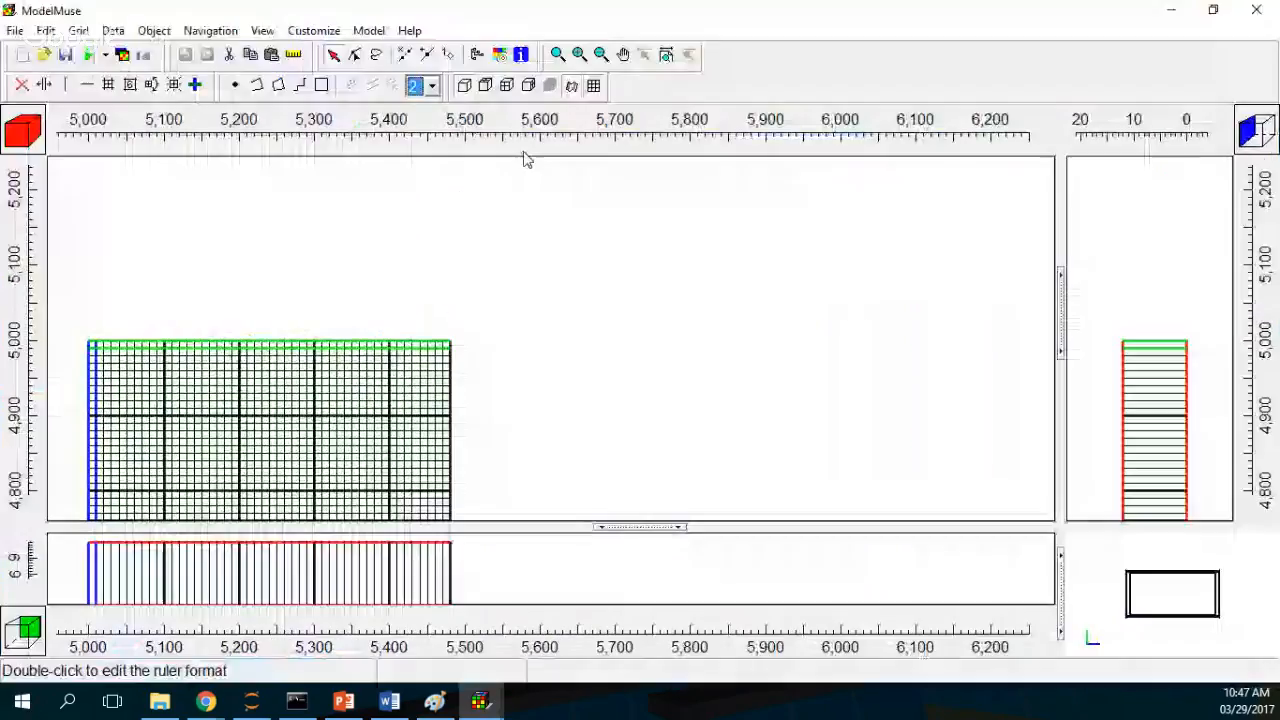
{"action": "left_click", "coordinate": [665, 55]}
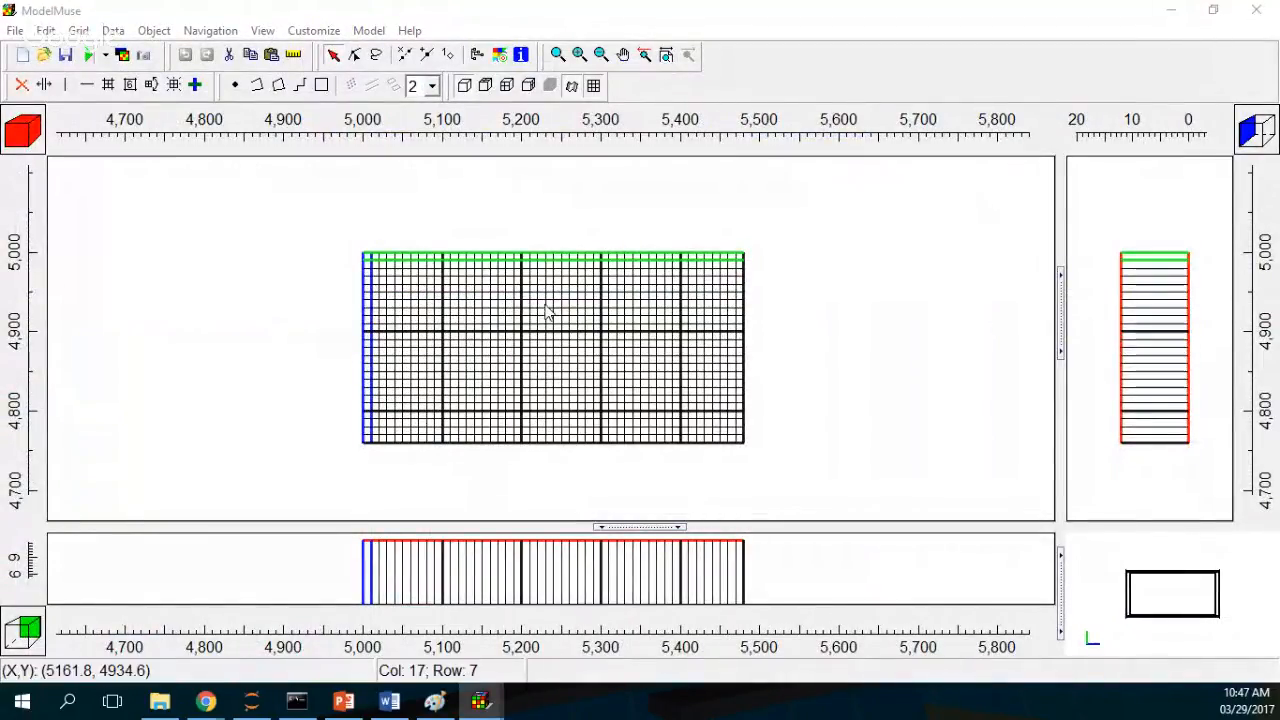
{"action": "left_click", "coordinate": [372, 31]}
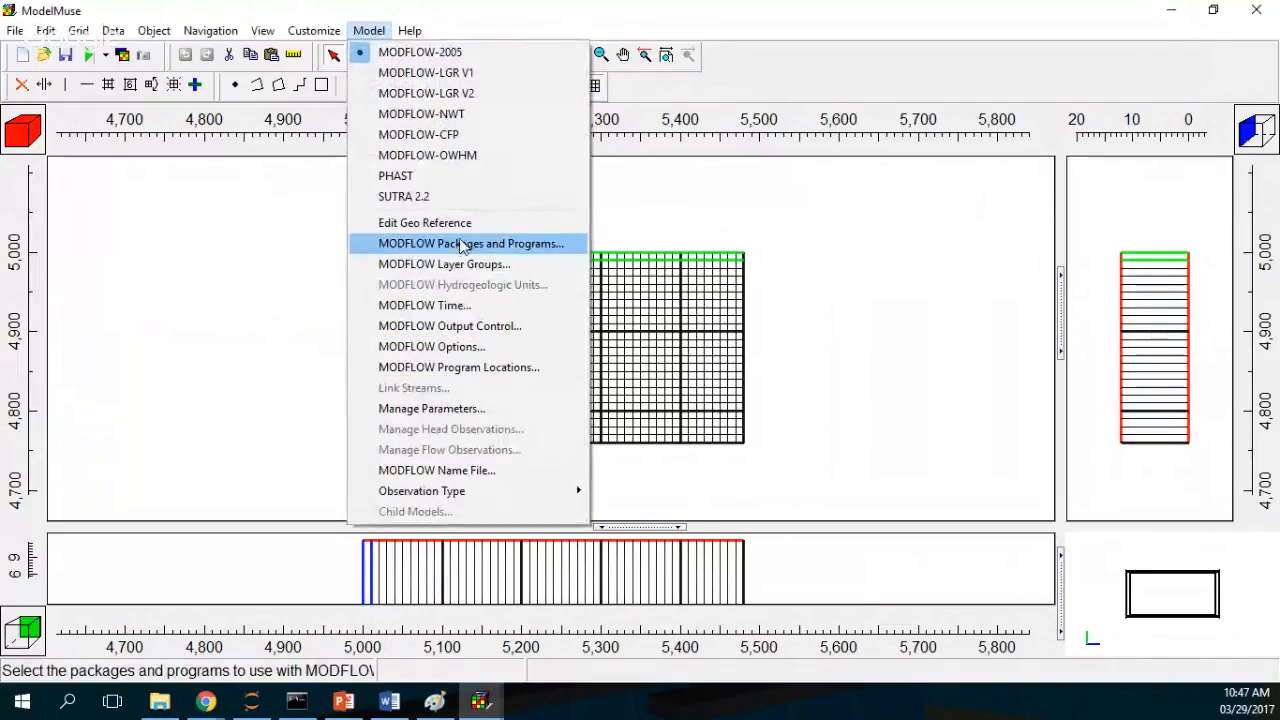
{"action": "left_click", "coordinate": [459, 243]}
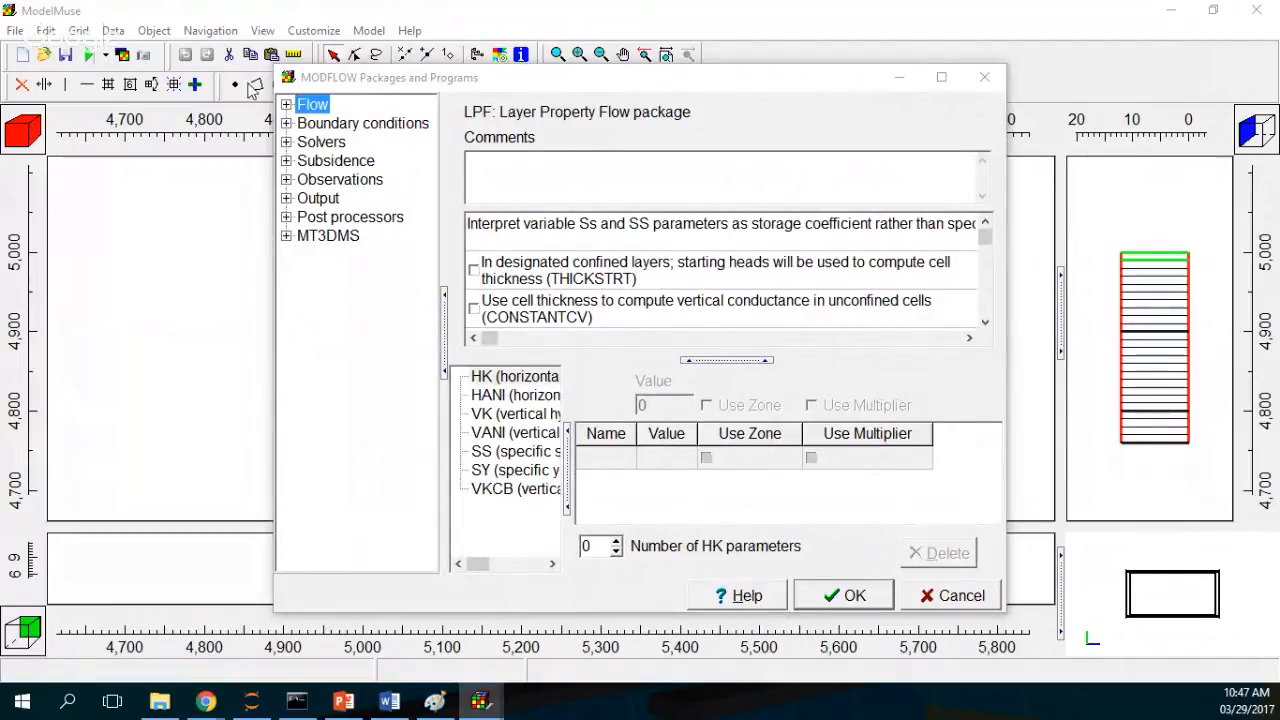
{"action": "left_click", "coordinate": [286, 104]}
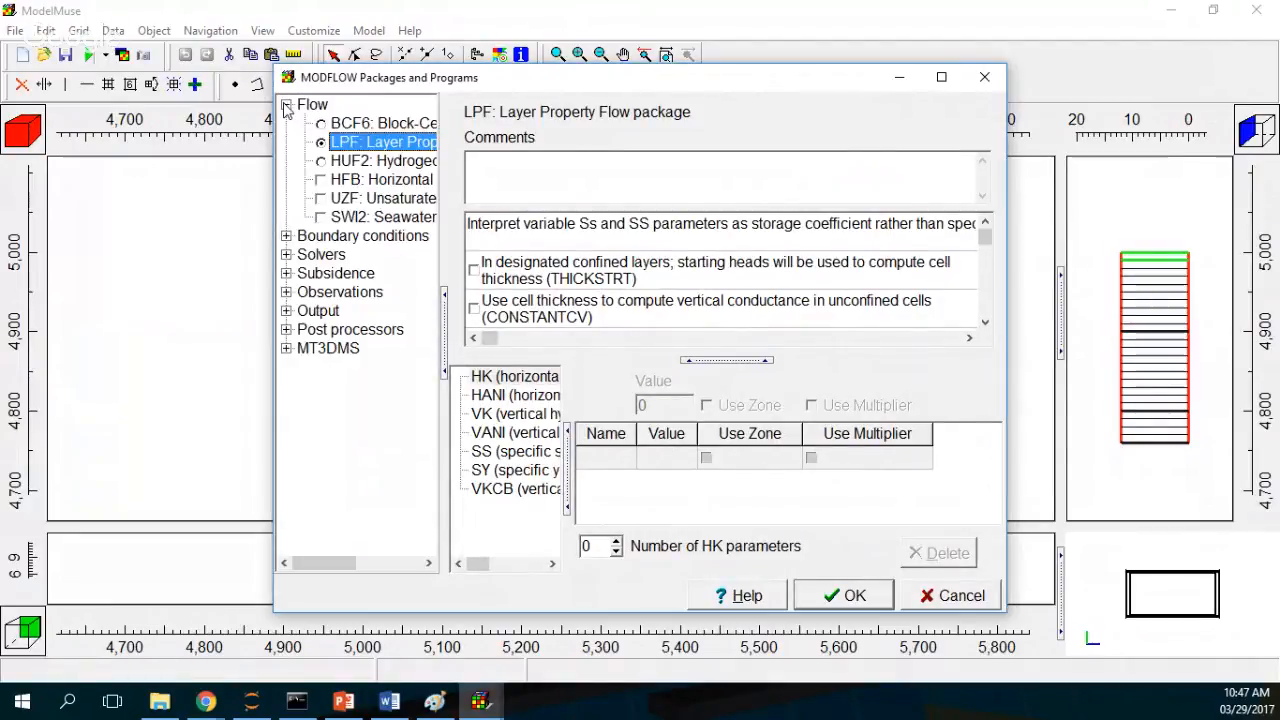
{"action": "left_click", "coordinate": [367, 147]}
Step: Enable the GHB General-Head Boundary package under head-dependent boundary conditions
{"action": "left_click", "coordinate": [287, 236]}
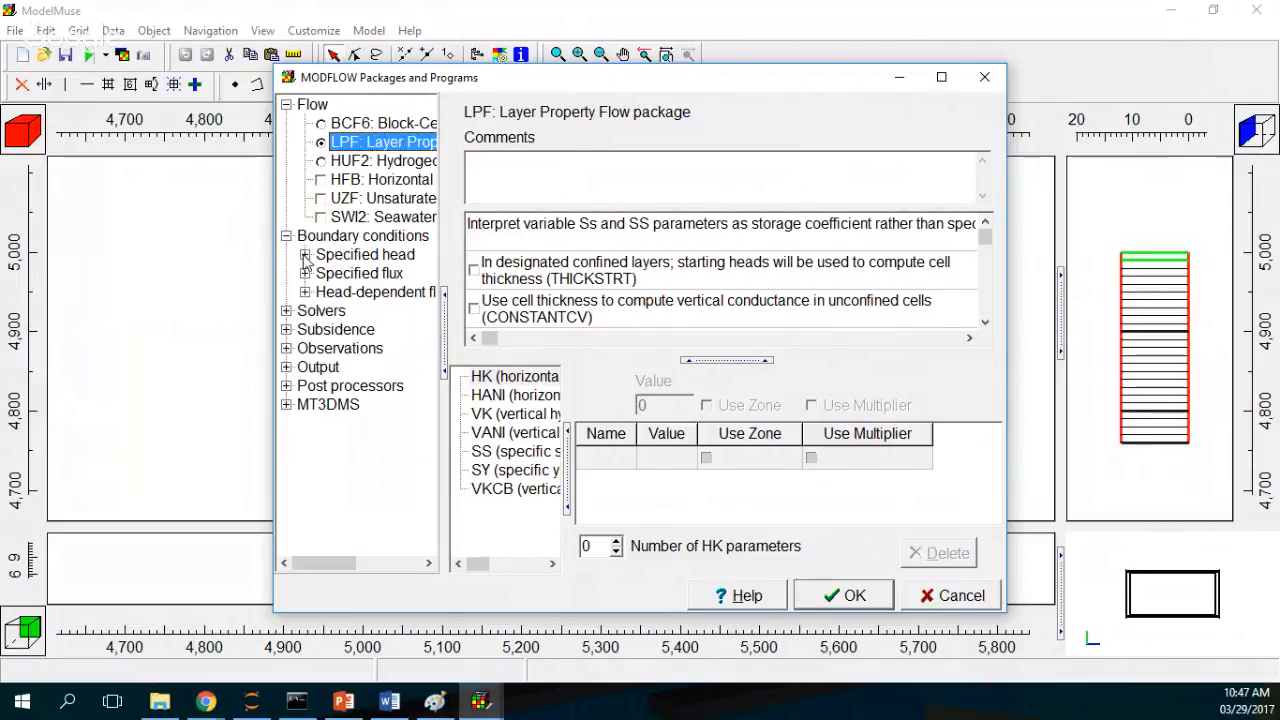
{"action": "left_click", "coordinate": [304, 255]}
{"action": "left_click", "coordinate": [304, 311]}
{"action": "left_click", "coordinate": [304, 385]}
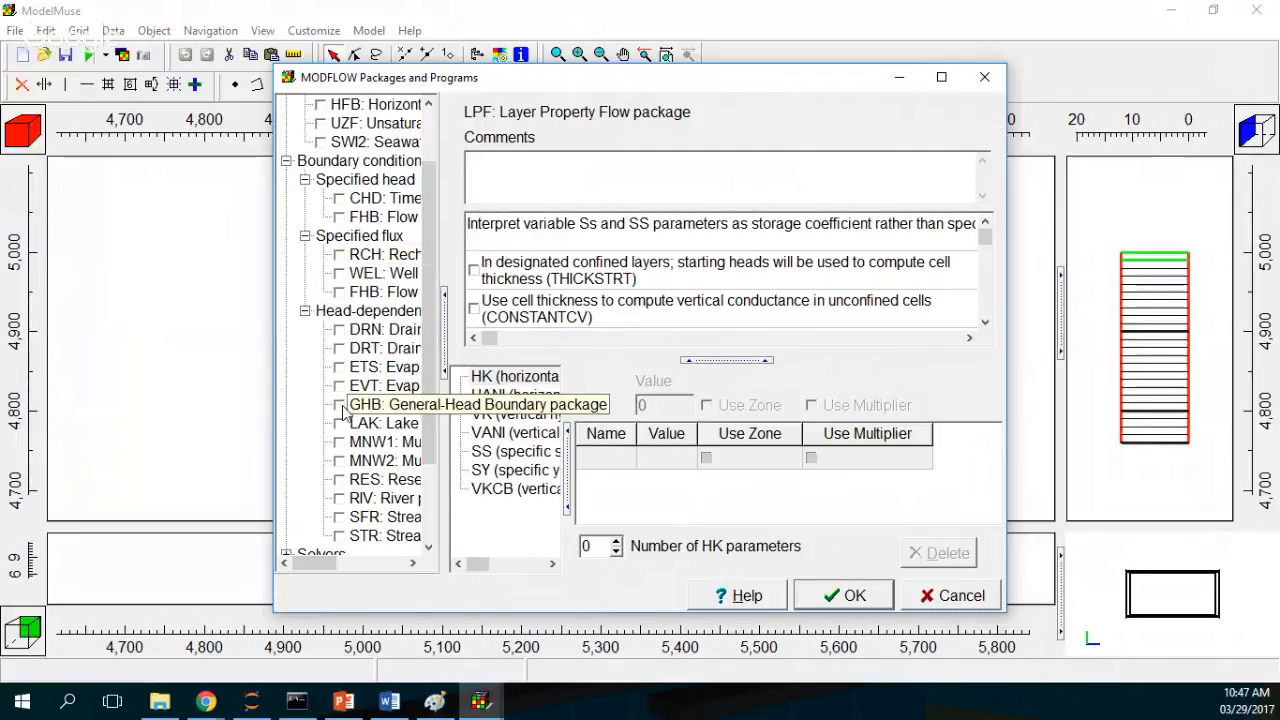
{"action": "left_click", "coordinate": [338, 404]}
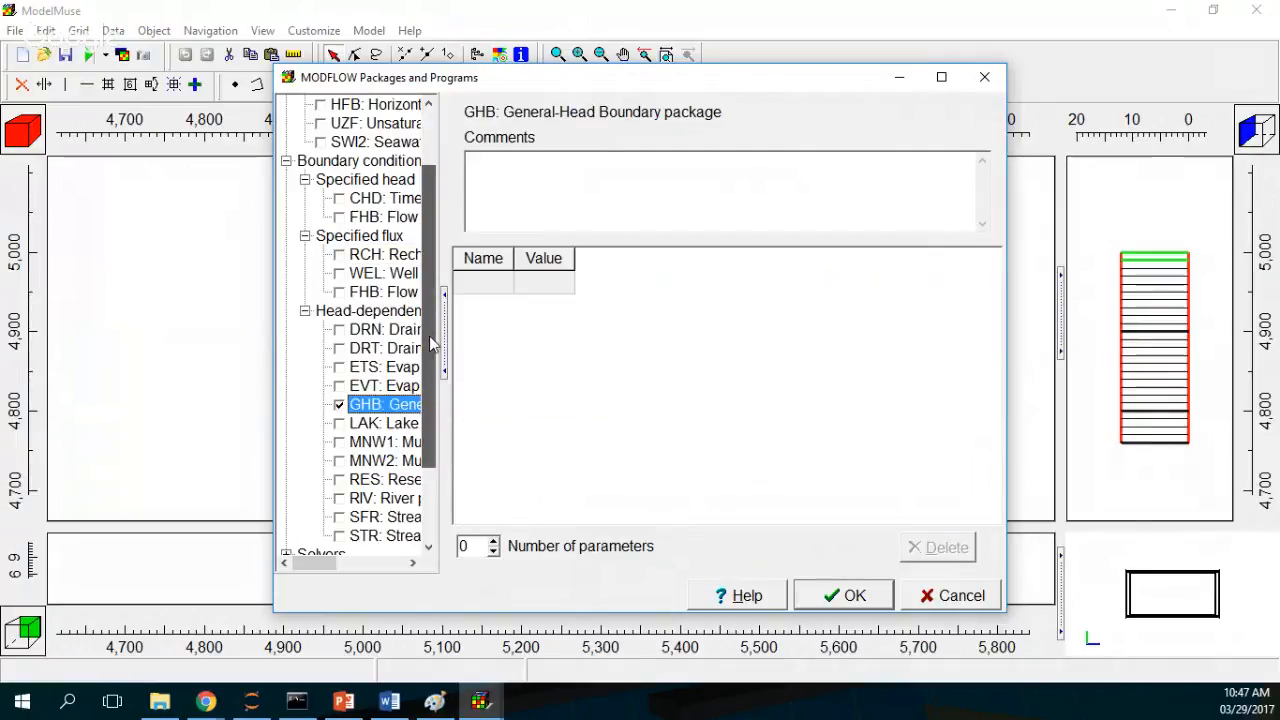
{"action": "scroll", "coordinate": [440, 330], "scroll_direction": "down", "scroll_amount": 2}
{"action": "left_click", "coordinate": [843, 595]}
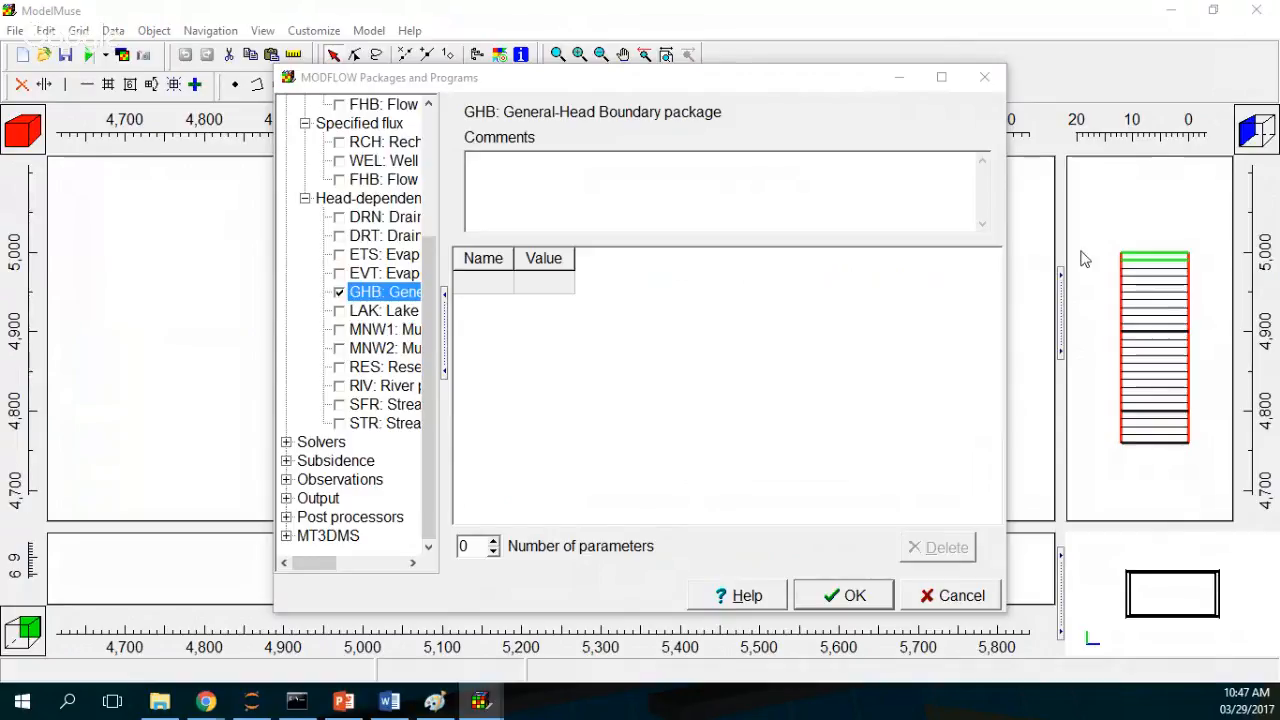
Step: Set the PCG solver's maximum outer iterations to 500 and inner iterations to 50
{"action": "left_click", "coordinate": [286, 442]}
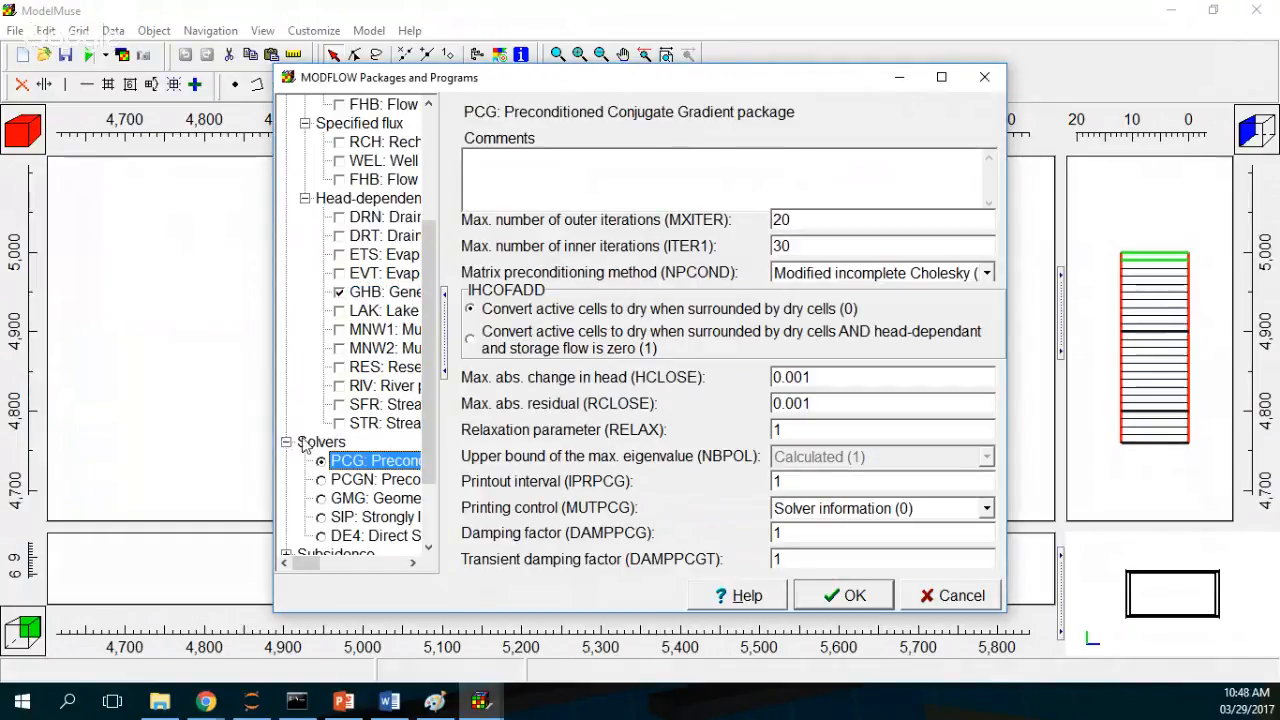
{"action": "double_click", "coordinate": [828, 219]}
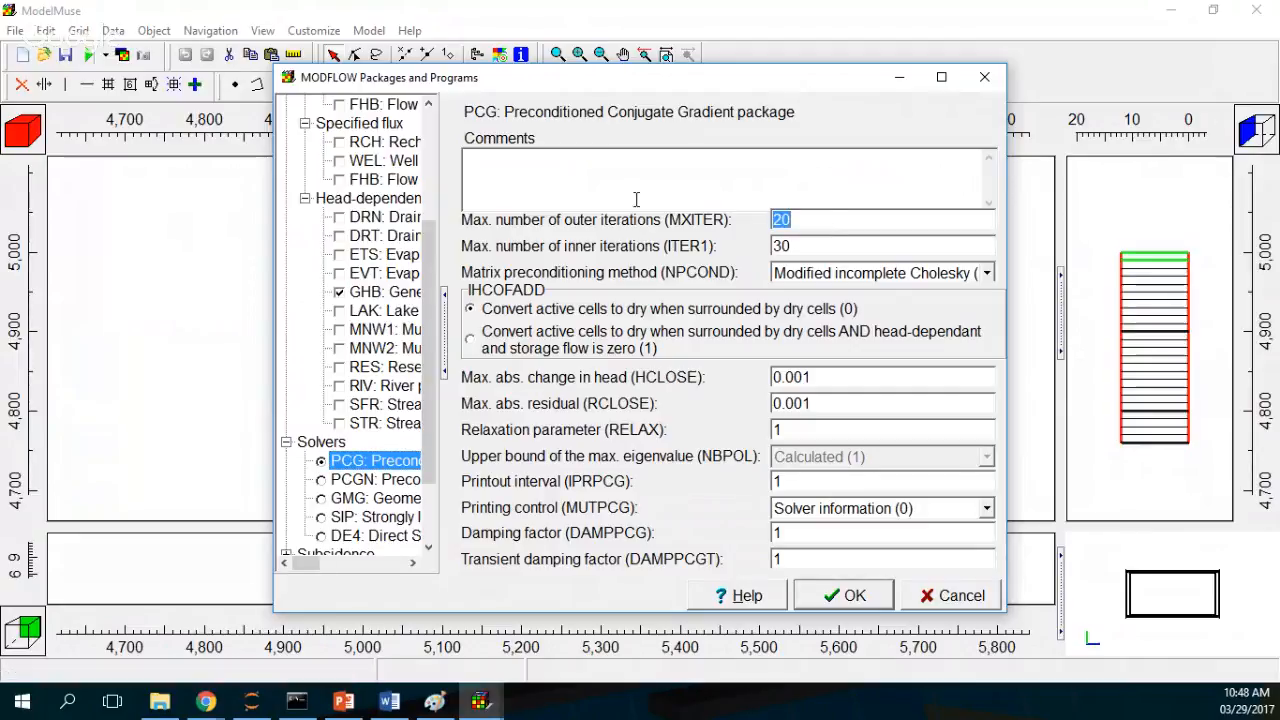
{"action": "type", "text": "00"}
{"action": "double_click", "coordinate": [808, 246]}
{"action": "type", "text": "500"}
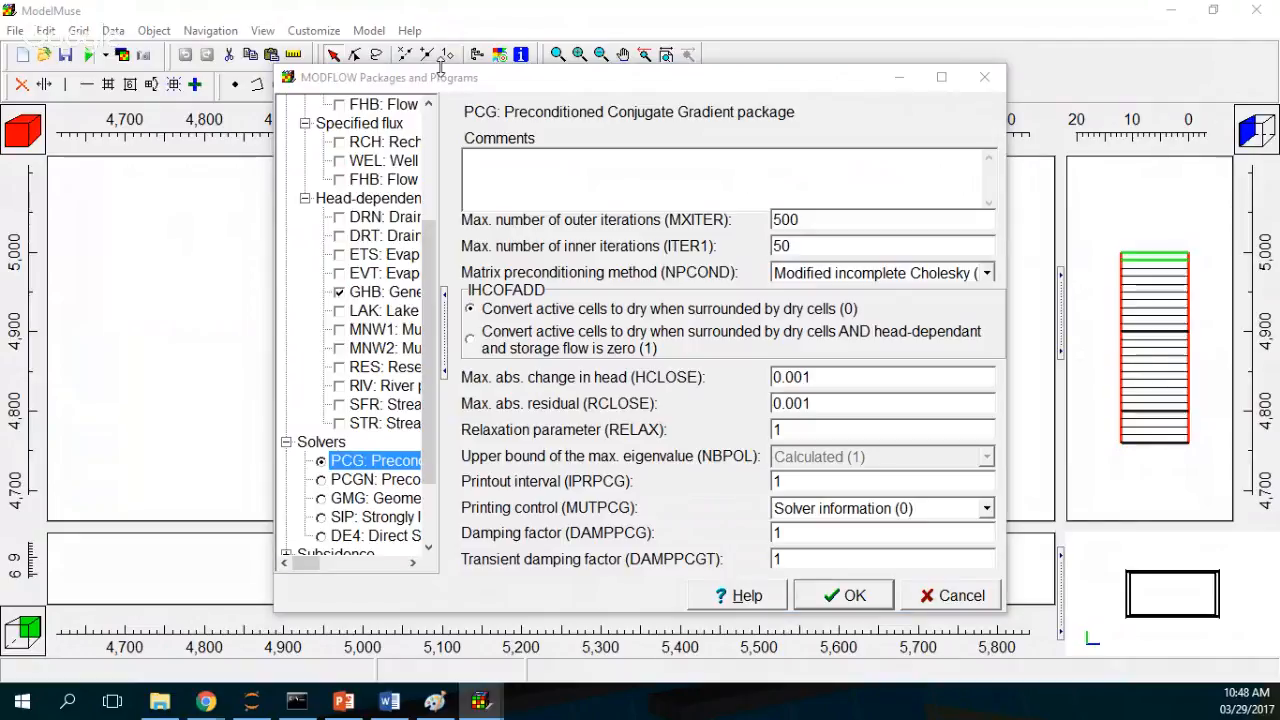
Step: Enable the ZONEBUDGET post processor and confirm the package selection
{"action": "left_click_drag", "start_coordinate": [430, 289], "coordinate": [412, 444]}
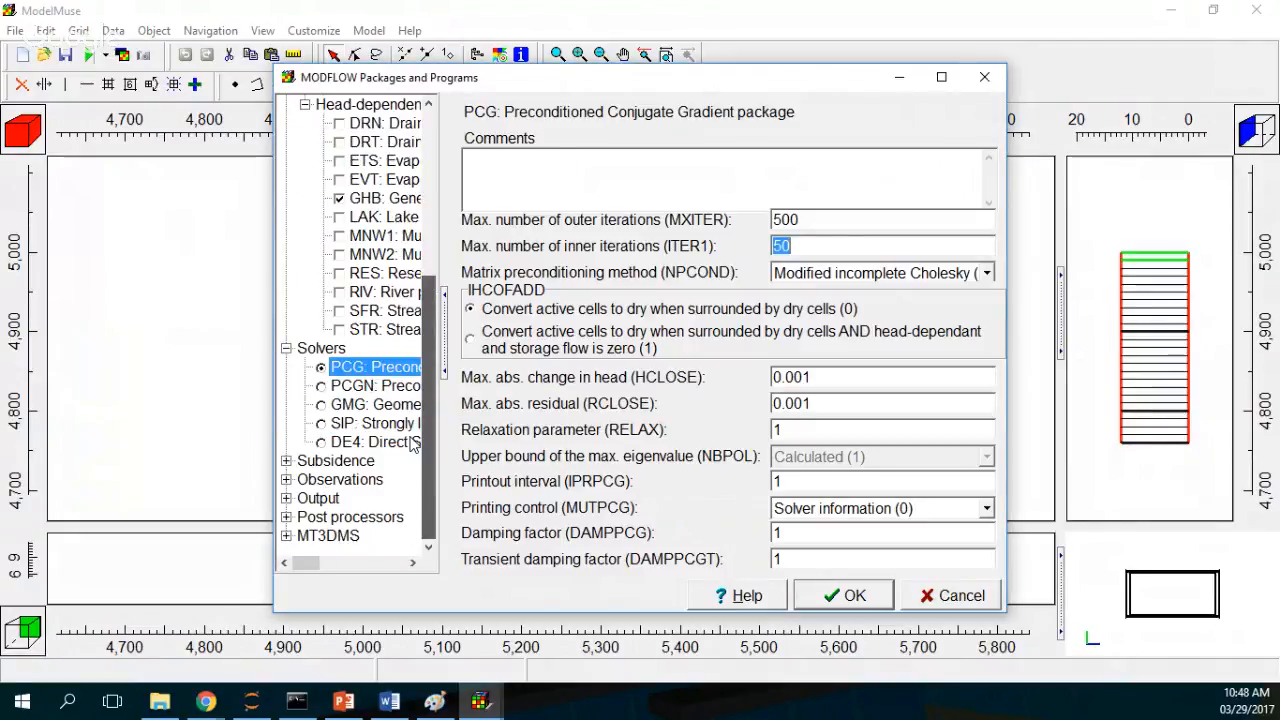
{"action": "left_click", "coordinate": [286, 517]}
{"action": "left_click", "coordinate": [320, 554]}
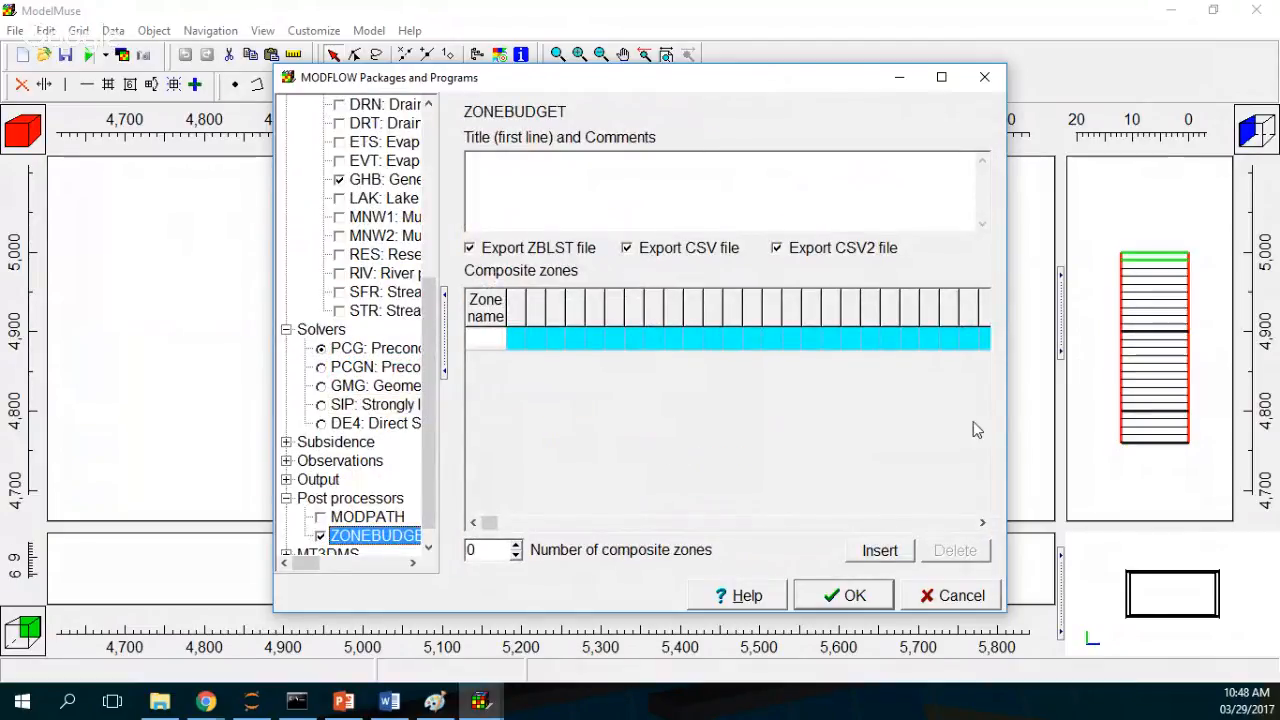
{"action": "left_click", "coordinate": [855, 596]}
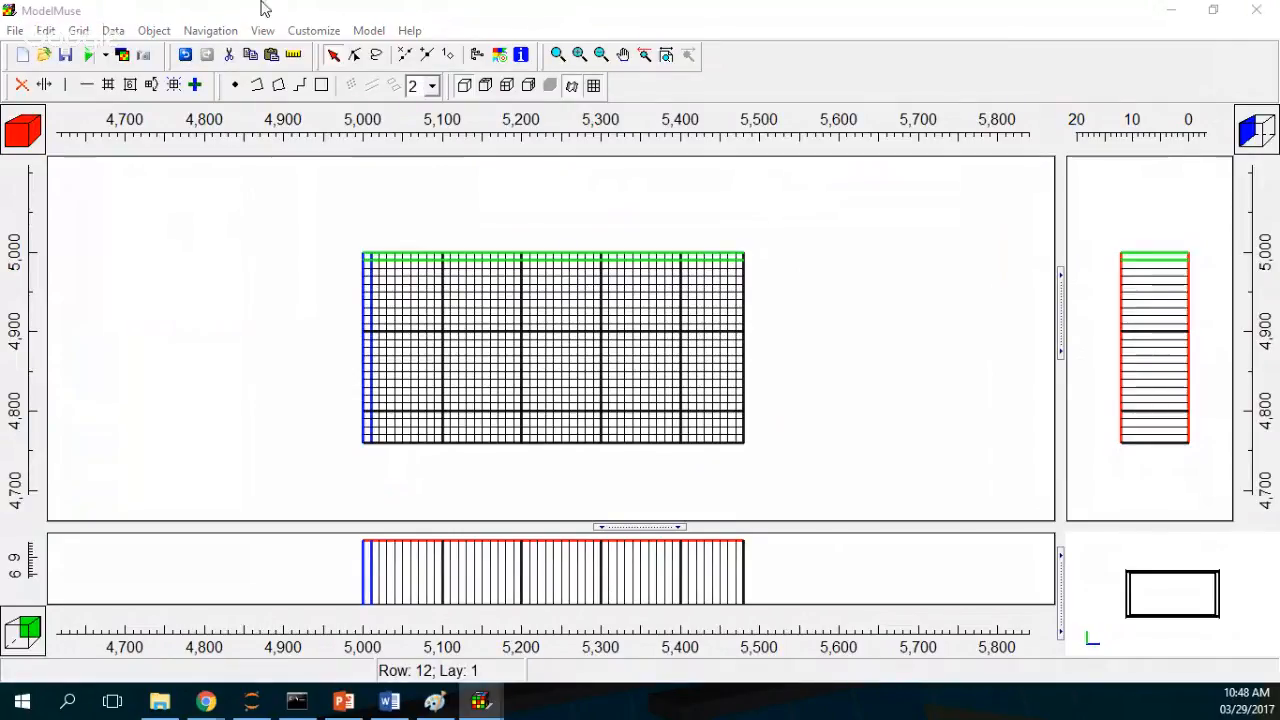
Step: Set the Upper Aquifer layer group's layer type to Convertible
{"action": "left_click", "coordinate": [368, 30]}
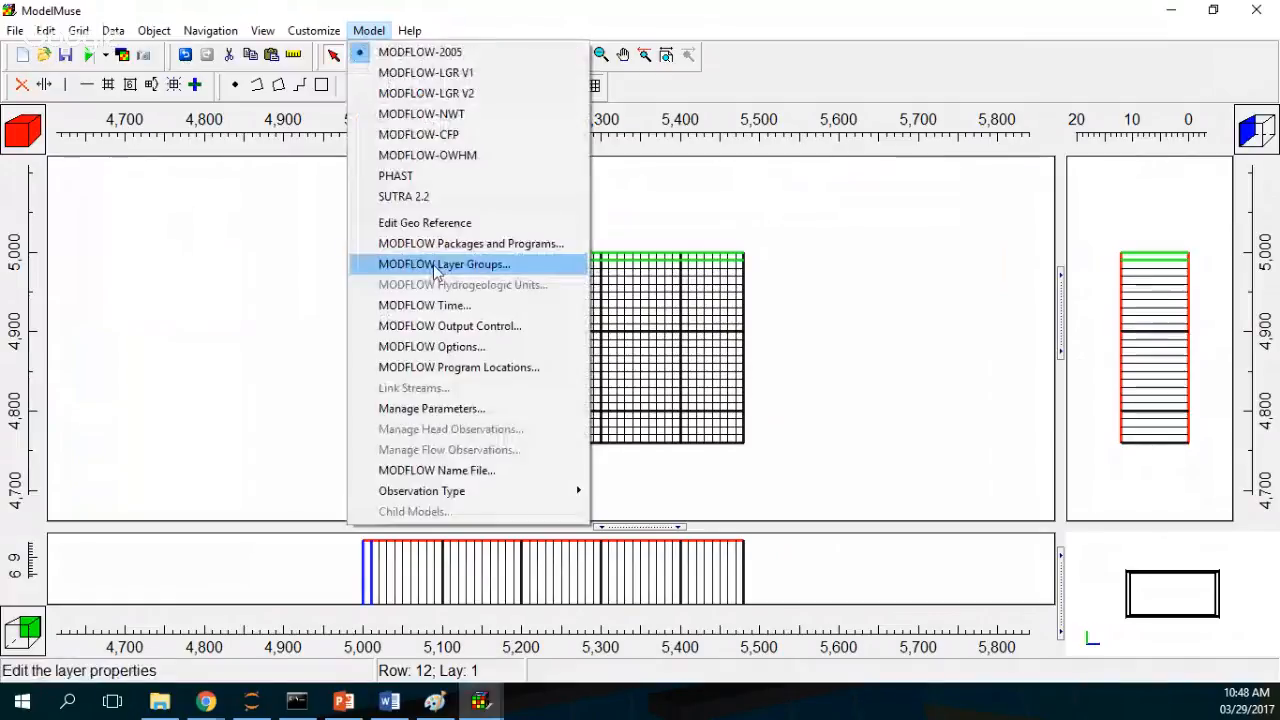
{"action": "left_click", "coordinate": [453, 263]}
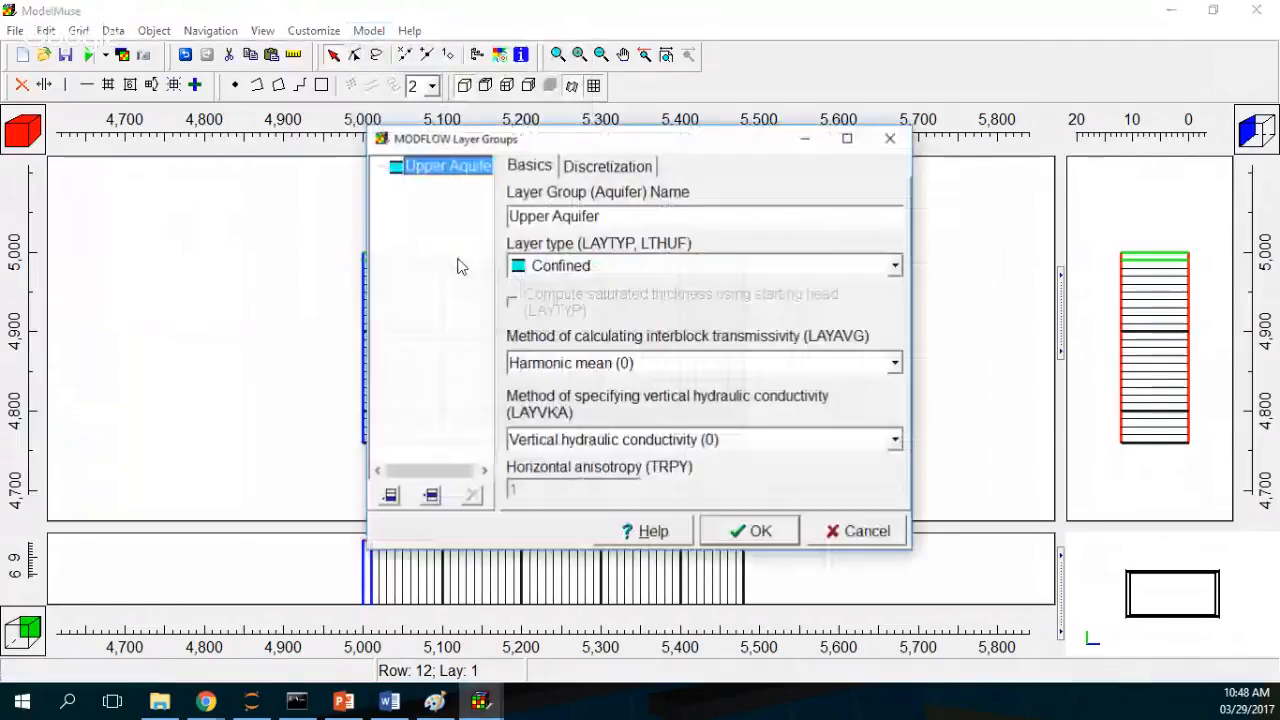
{"action": "left_click", "coordinate": [603, 266]}
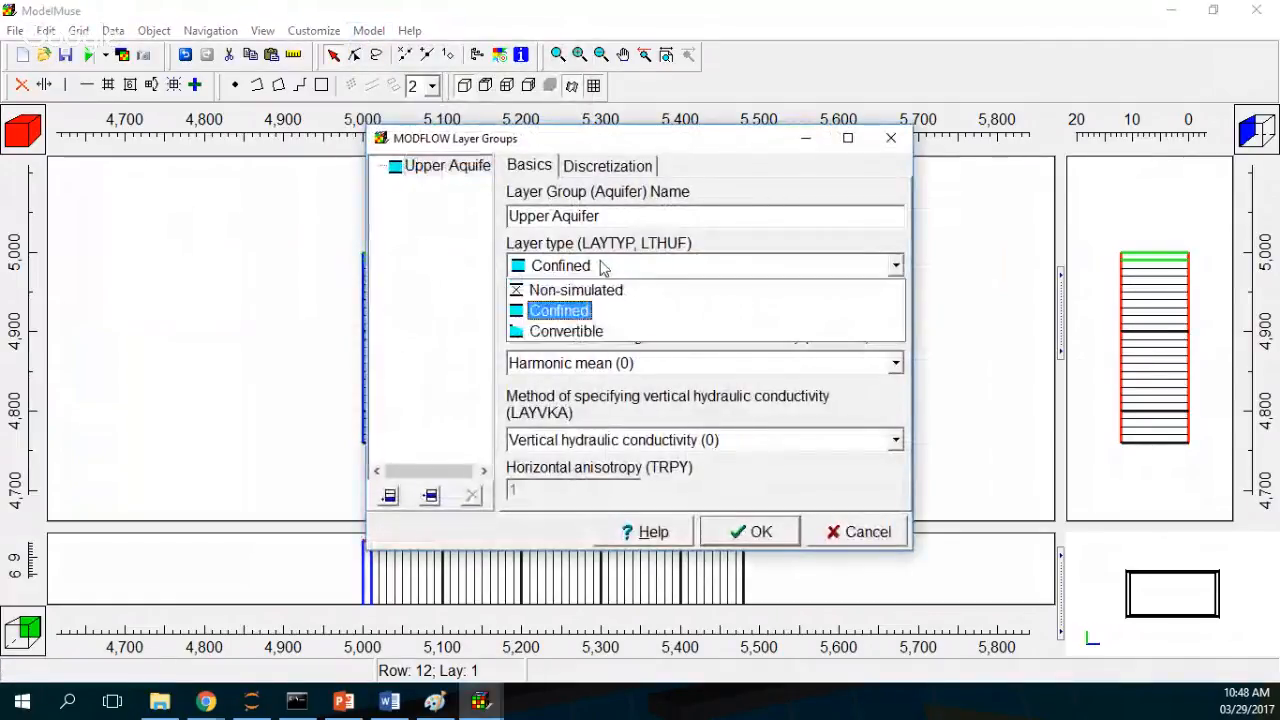
{"action": "left_click", "coordinate": [590, 331]}
Step: Set the Upper Aquifer's vertical discretization to 12 layers and confirm the layer groups
{"action": "left_click", "coordinate": [607, 166]}
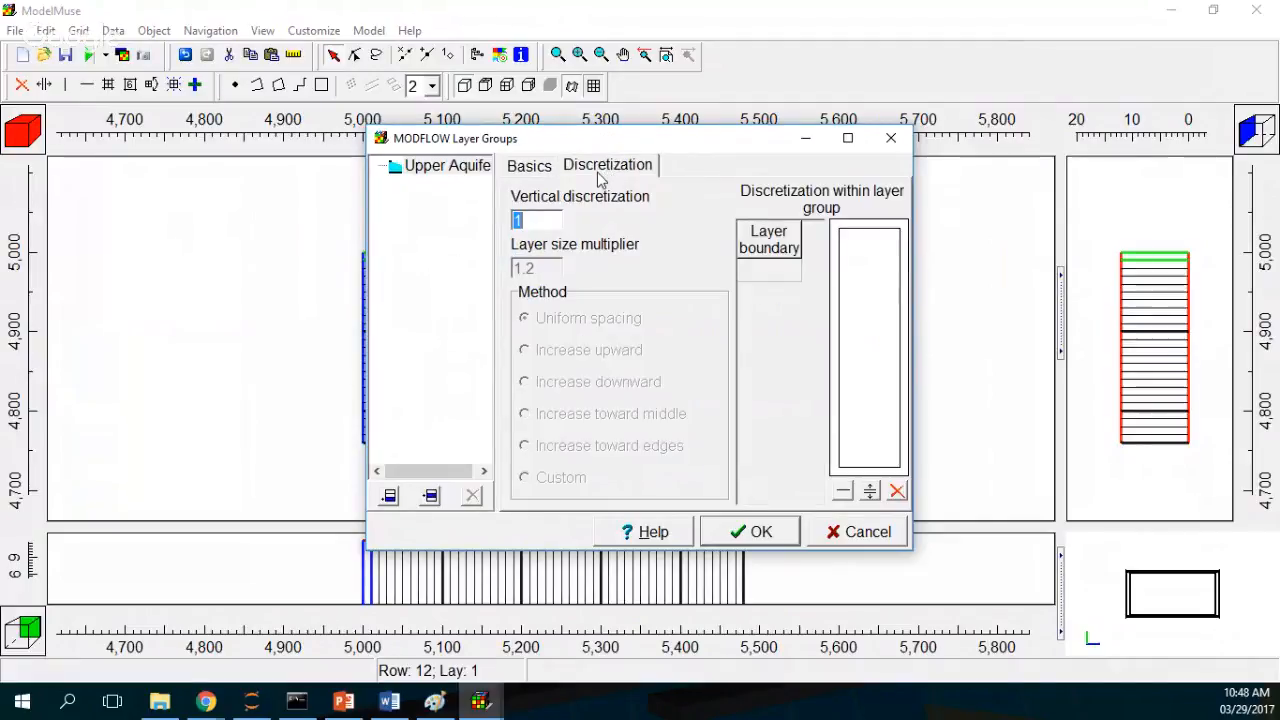
{"action": "left_click_drag", "start_coordinate": [543, 226], "coordinate": [443, 215]}
{"action": "type", "text": "12"}
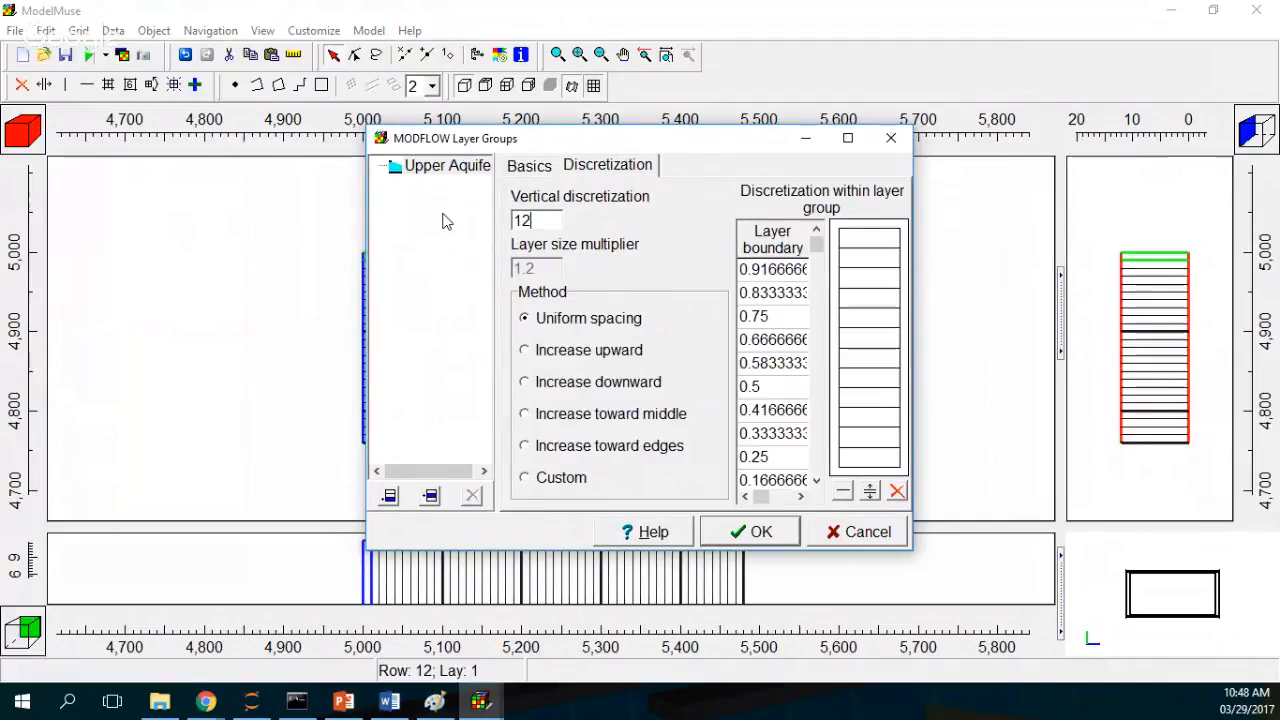
{"action": "left_click", "coordinate": [762, 533]}
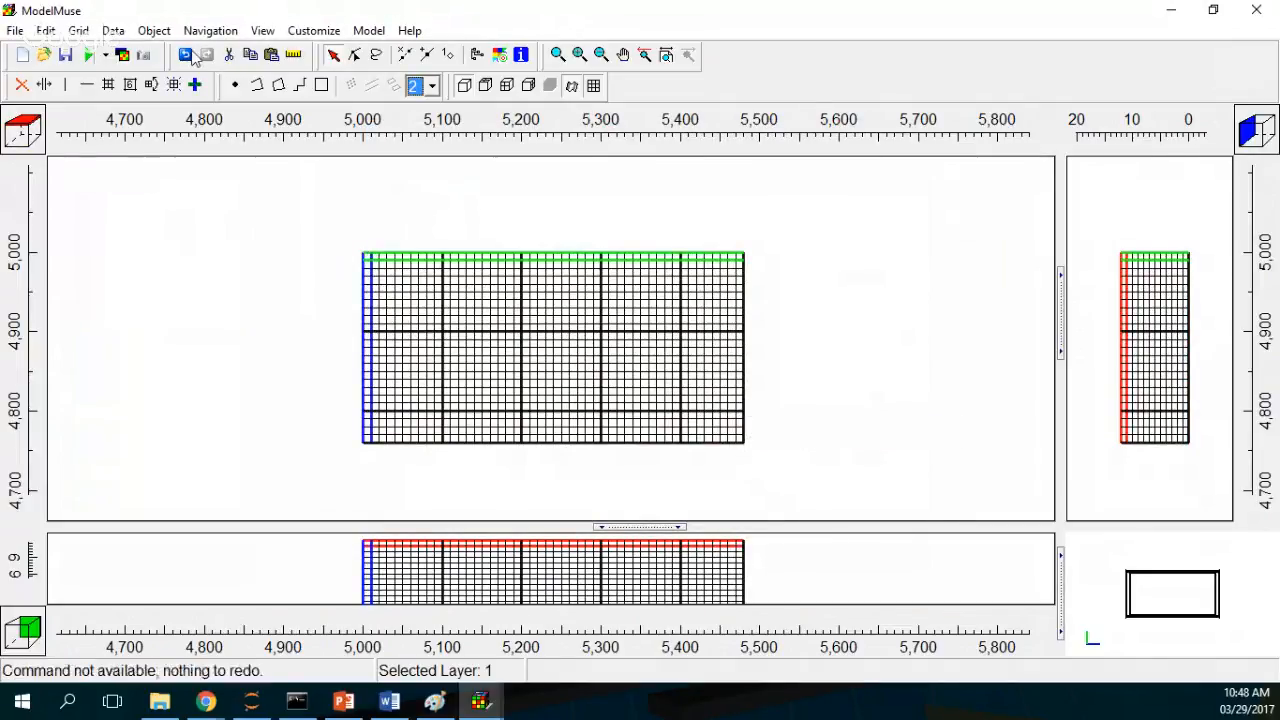
Step: Open the MODFLOW time settings and set the stress period's starting time to 0 and ending time to 86400000
{"action": "left_click", "coordinate": [382, 31]}
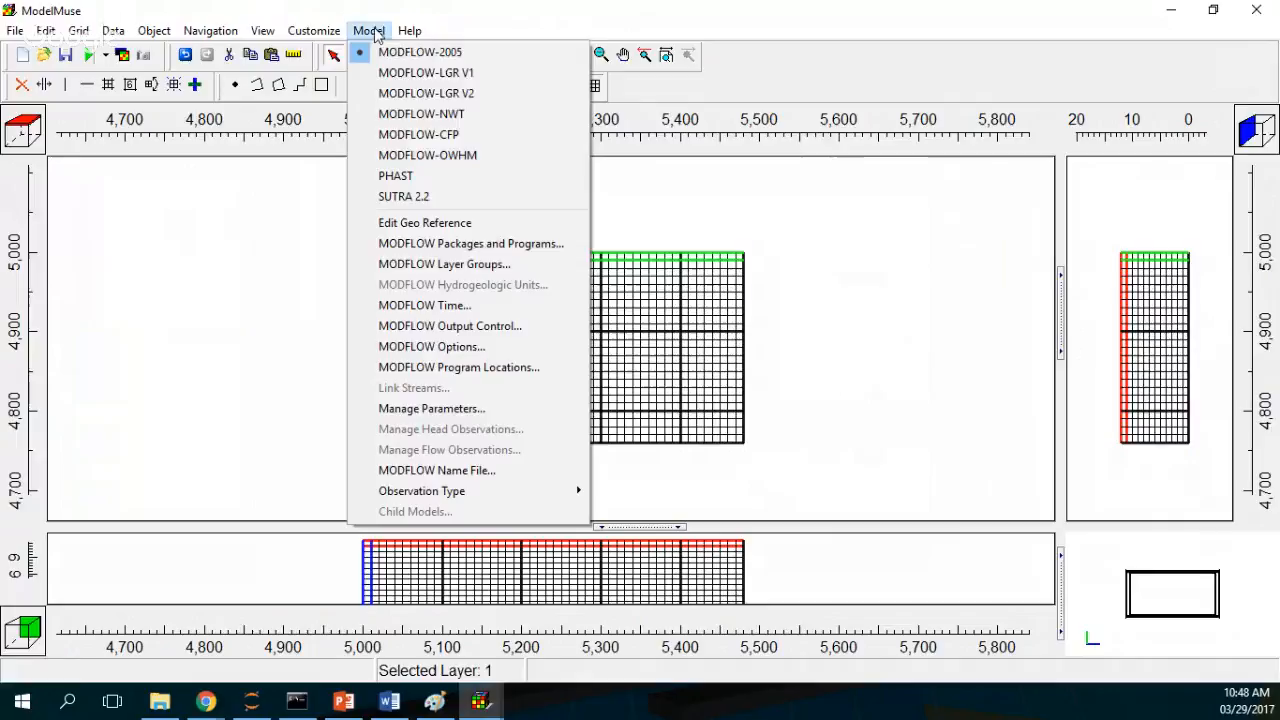
{"action": "left_click", "coordinate": [427, 307]}
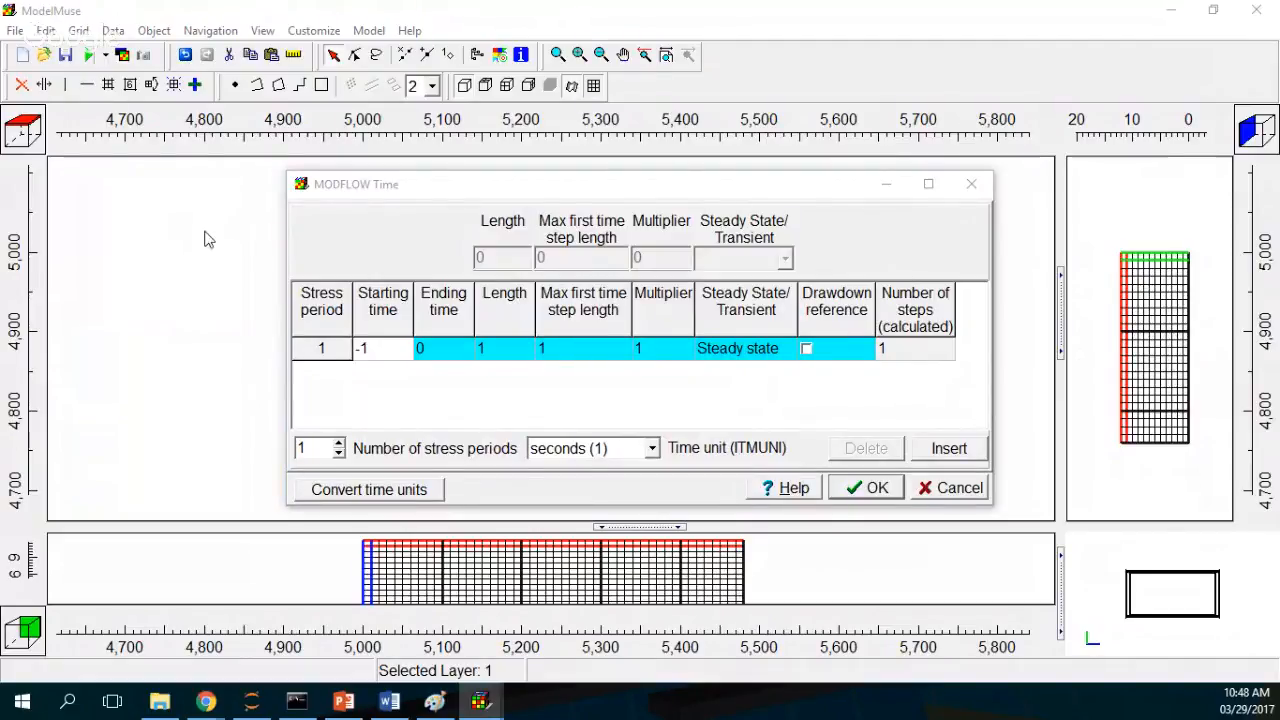
{"action": "left_click", "coordinate": [365, 348]}
{"action": "type", "text": "0"}
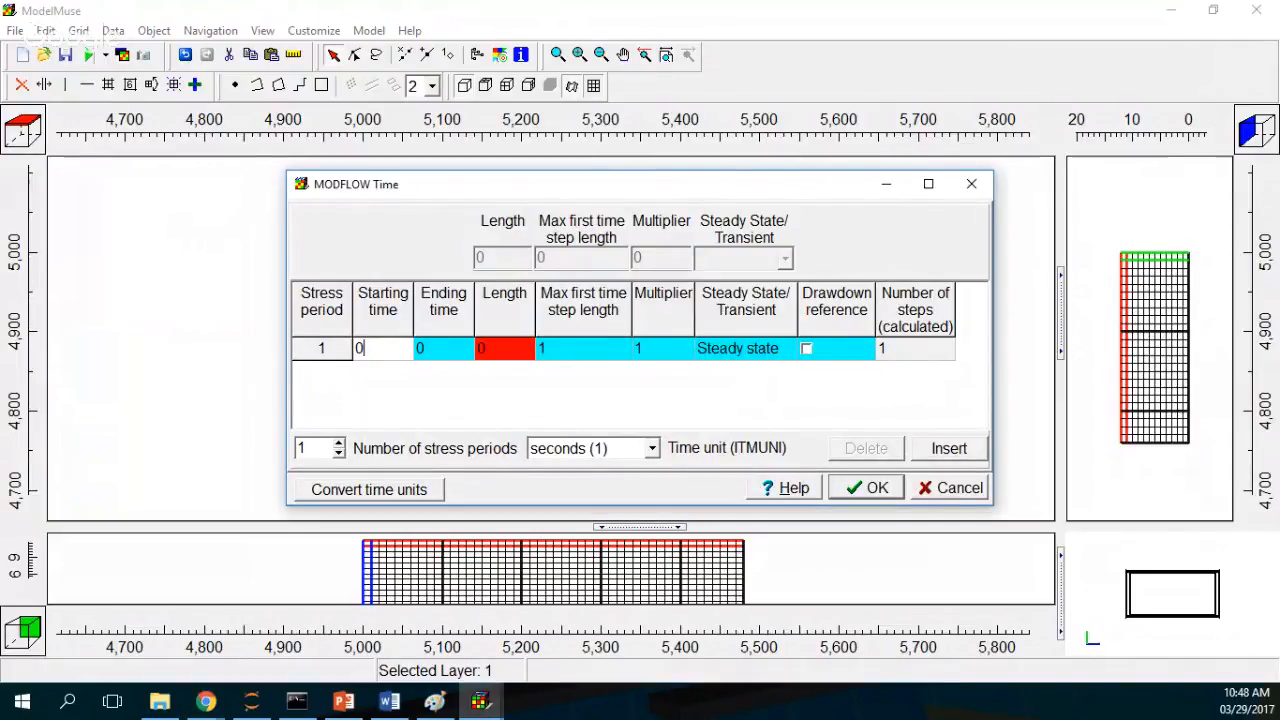
{"action": "left_click", "coordinate": [445, 348]}
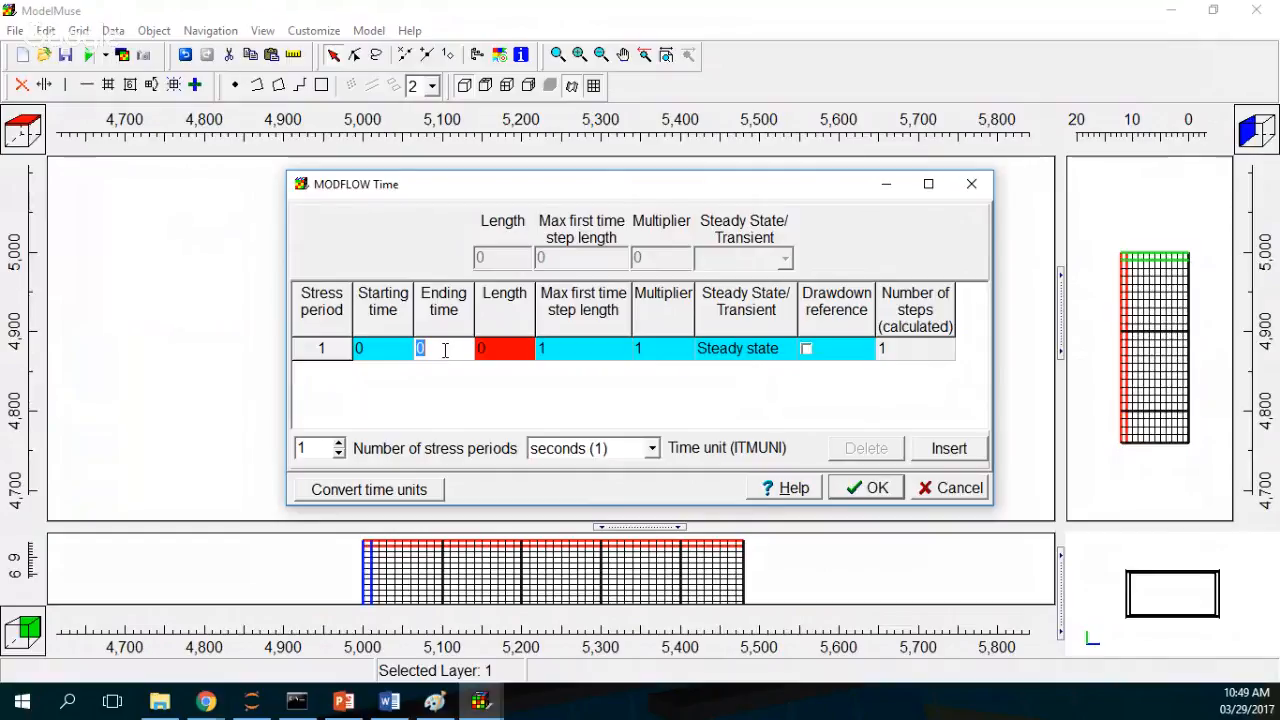
{"action": "type", "text": "8"}
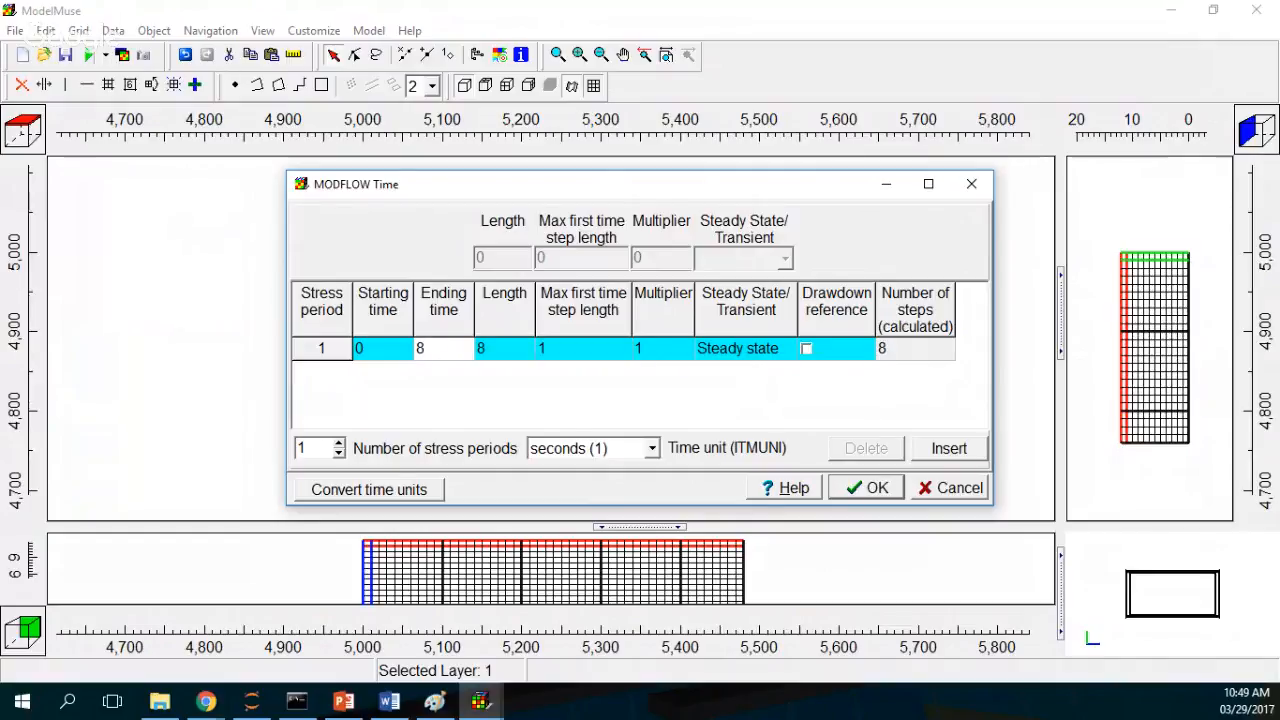
{"action": "type", "text": "6400"}
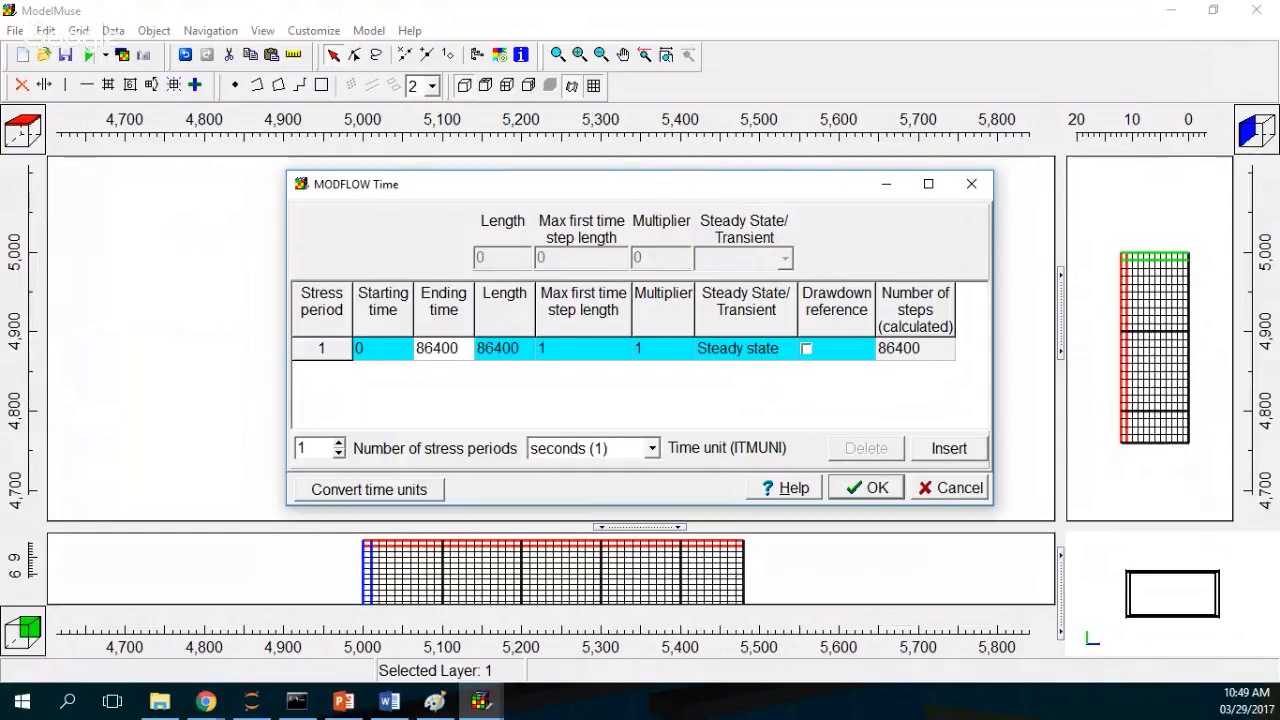
{"action": "type", "text": "000"}
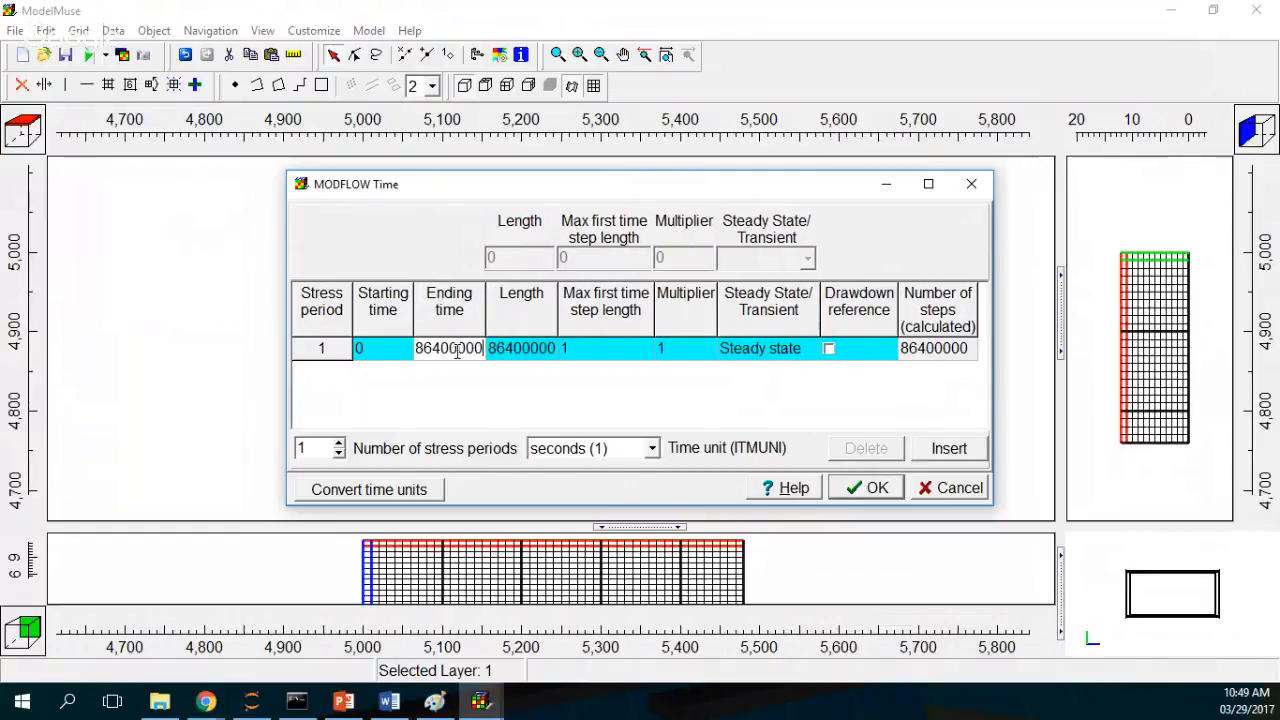
Step: Use the time step length calculator to set 10 time steps for the stress period
{"action": "left_click_drag", "start_coordinate": [457, 348], "coordinate": [498, 355]}
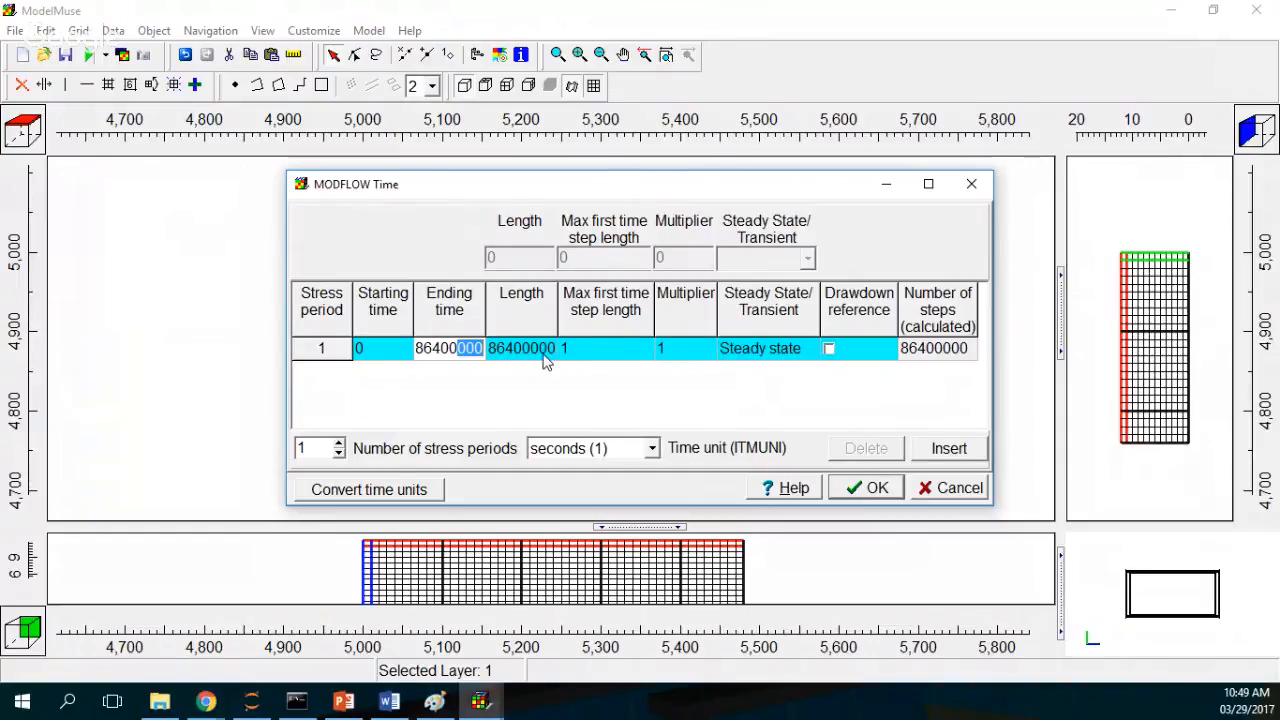
{"action": "left_click", "coordinate": [545, 355]}
{"action": "left_click", "coordinate": [600, 358]}
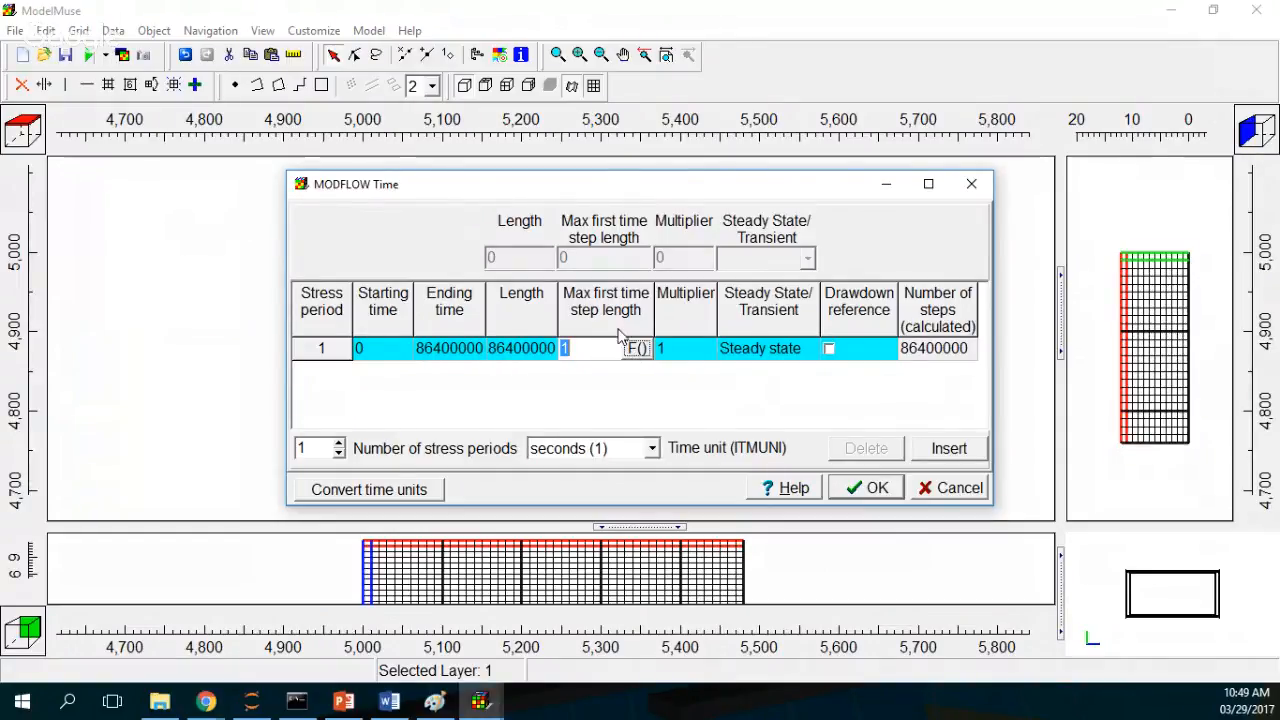
{"action": "left_click", "coordinate": [637, 348]}
{"action": "type", "text": "1"}
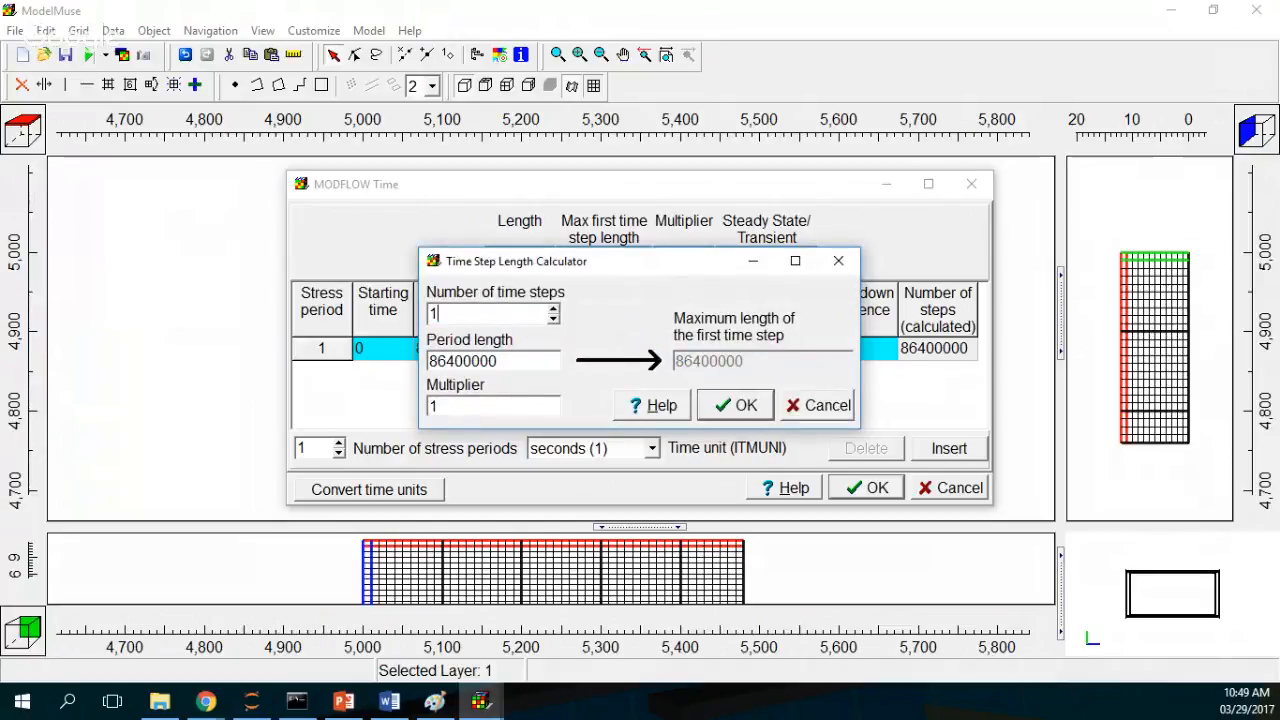
{"action": "type", "text": "0"}
{"action": "left_click", "coordinate": [734, 407]}
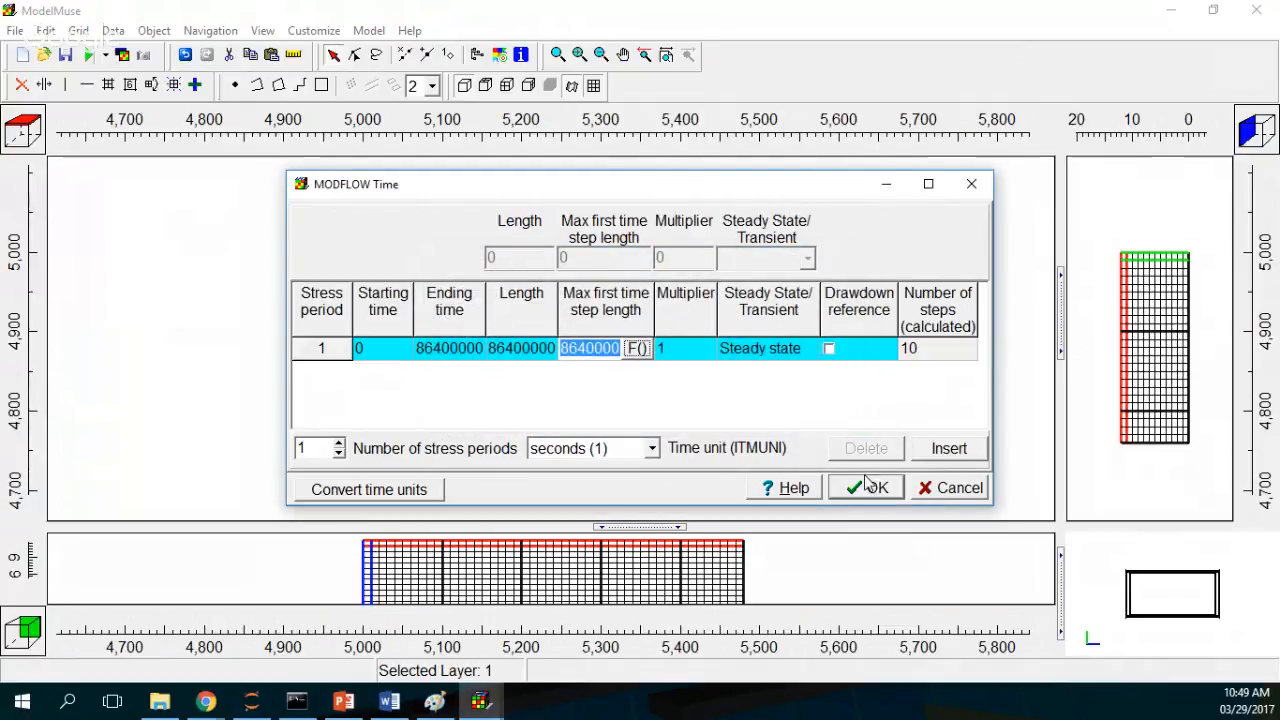
Step: Change the stress period from Steady state to Transient and confirm the time settings
{"action": "left_click", "coordinate": [810, 350]}
{"action": "left_click", "coordinate": [811, 348]}
{"action": "left_click", "coordinate": [803, 387]}
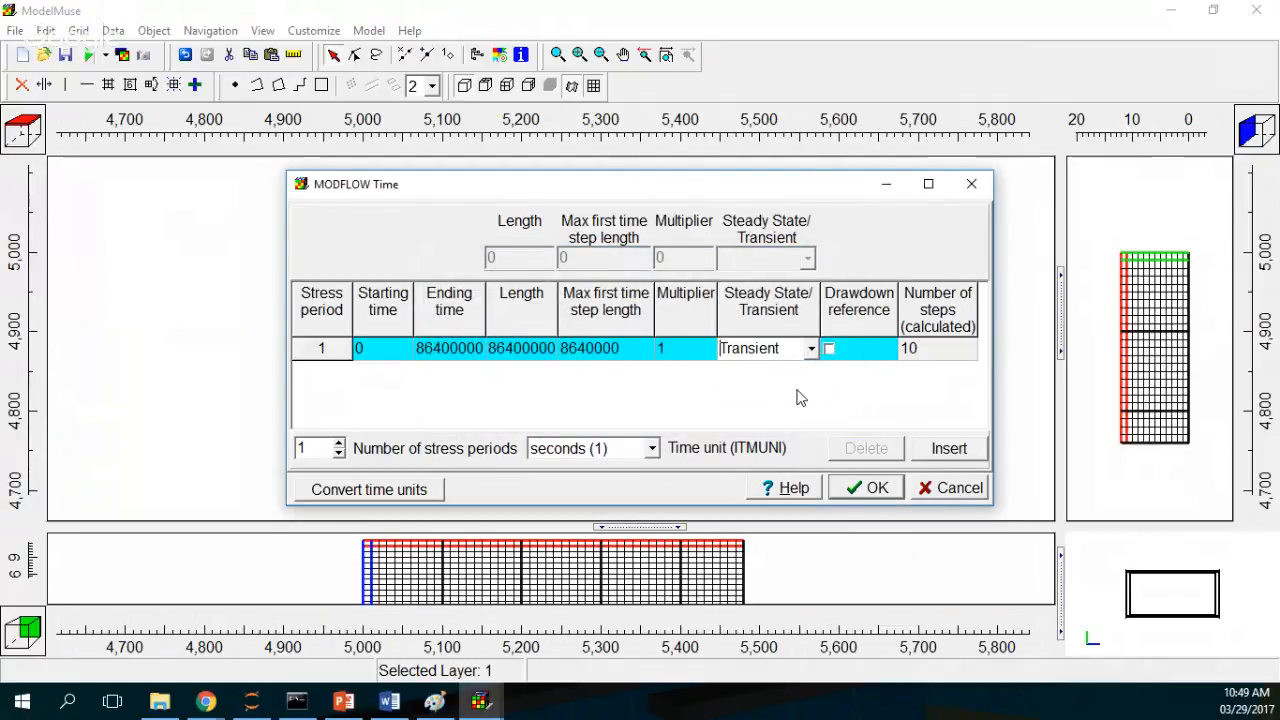
{"action": "left_click", "coordinate": [877, 487]}
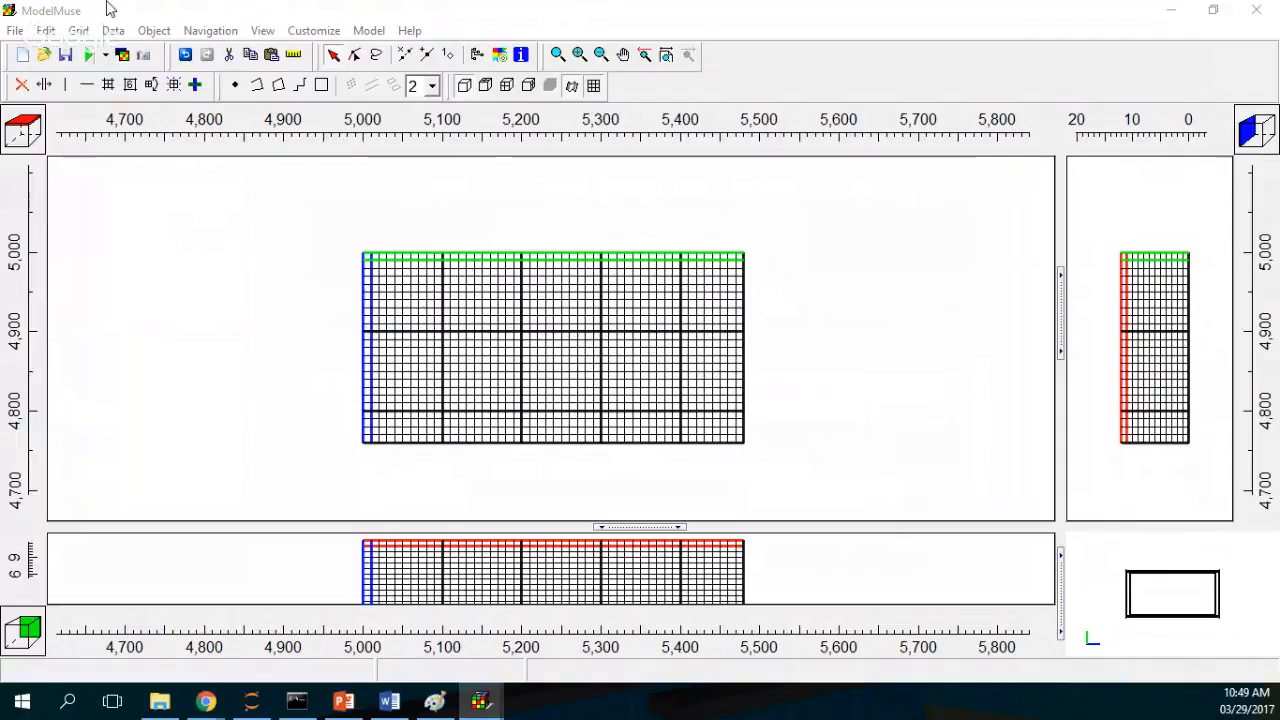
Step: In MODFLOW Options, enable continuing the run even if solver closure criteria are not met (STOPERROR)
{"action": "left_click", "coordinate": [376, 31]}
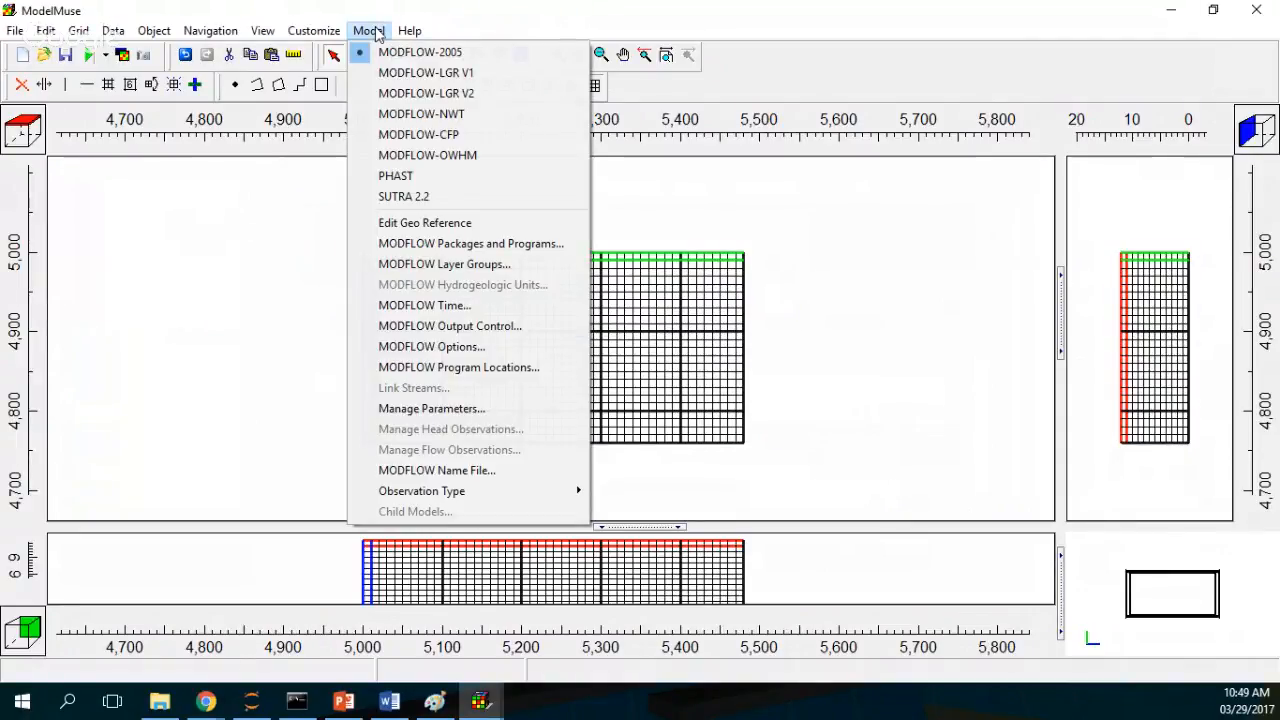
{"action": "left_click", "coordinate": [455, 346]}
{"action": "left_click", "coordinate": [503, 157]}
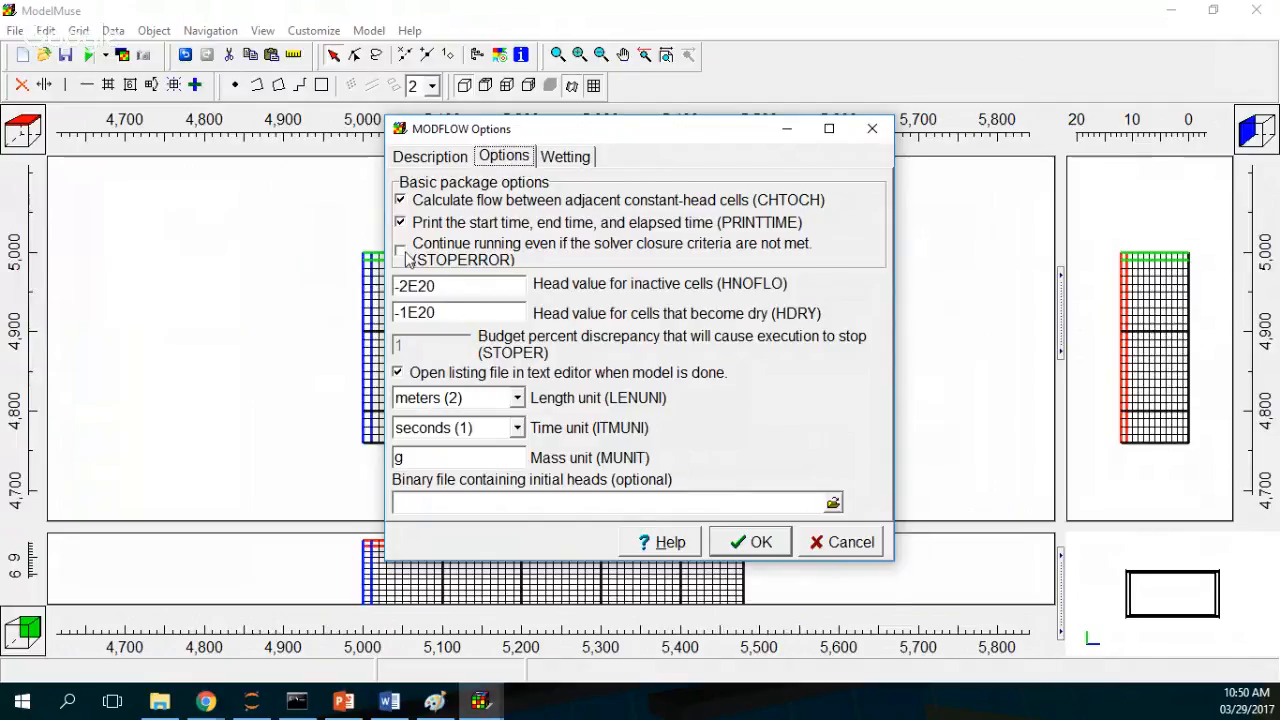
{"action": "left_click", "coordinate": [405, 252]}
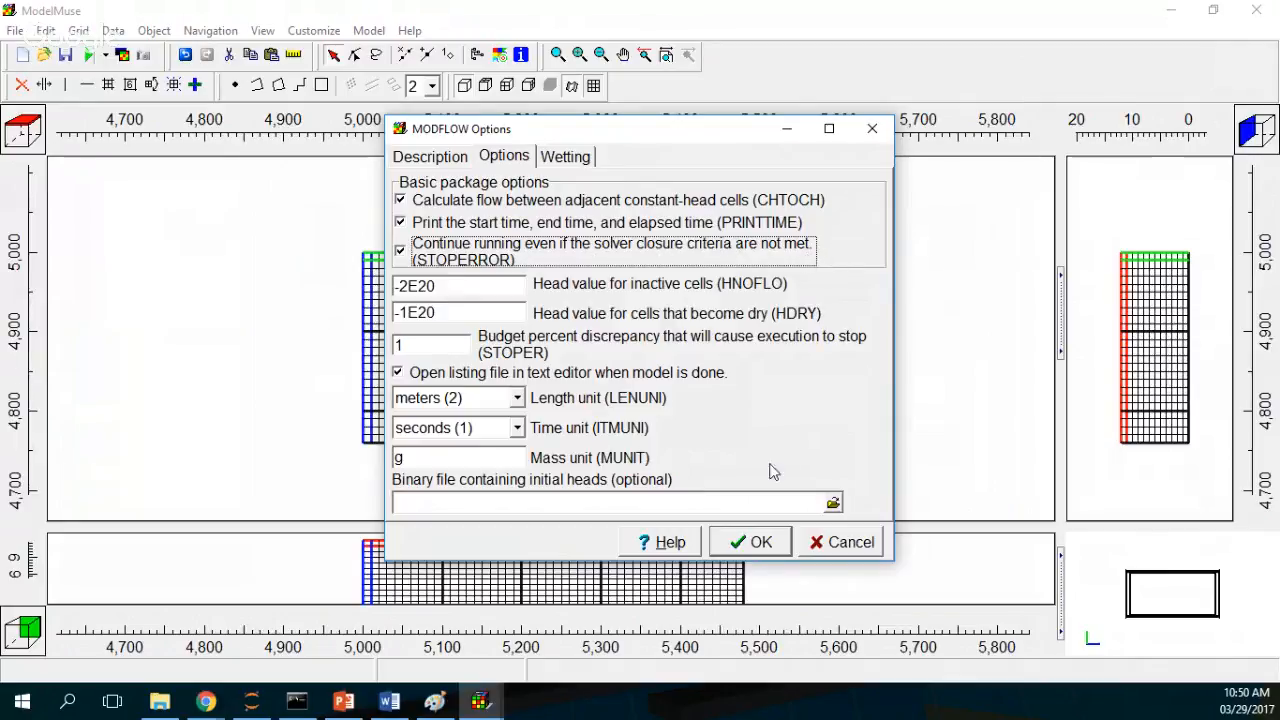
{"action": "left_click", "coordinate": [757, 541]}
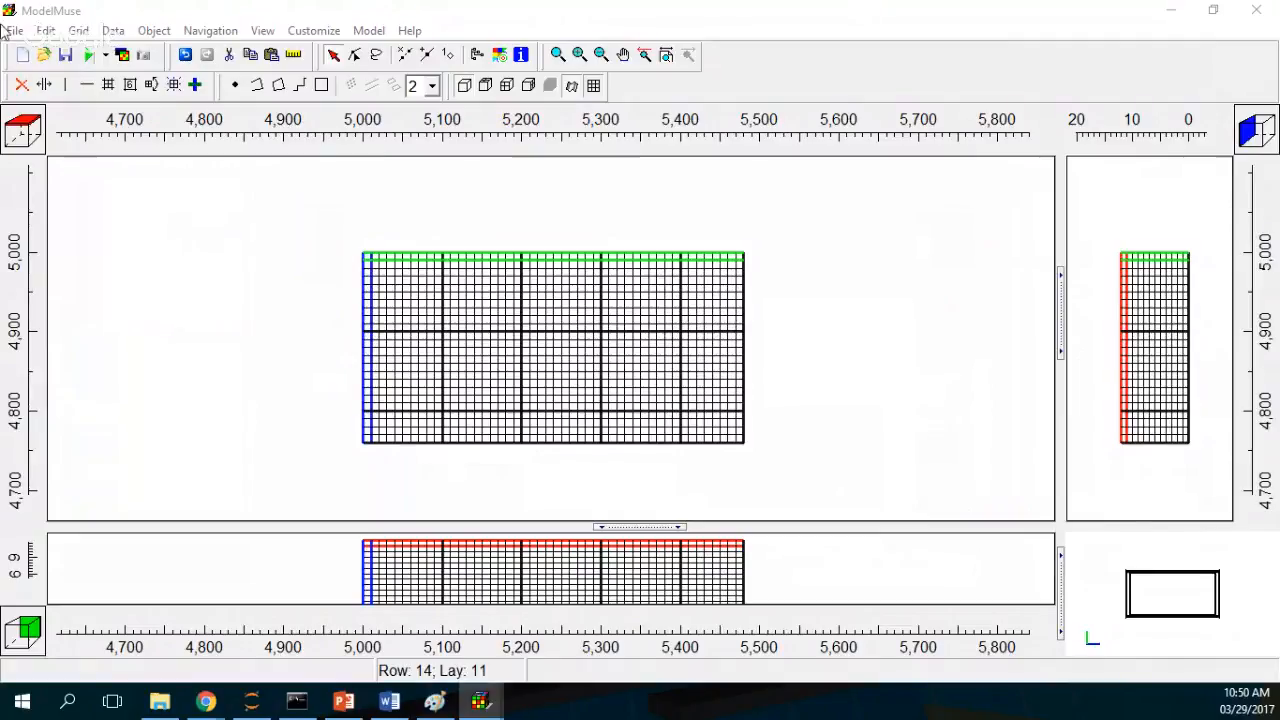
{"action": "left_click", "coordinate": [116, 32]}
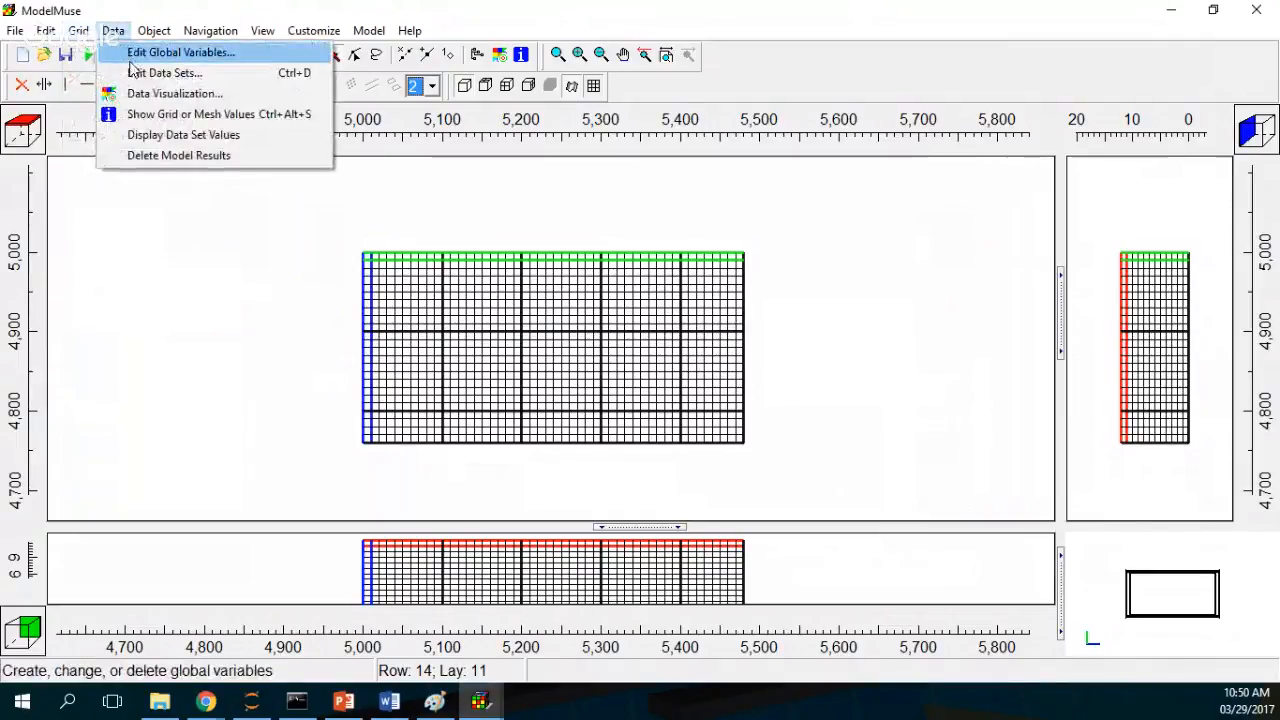
{"action": "left_click", "coordinate": [138, 52]}
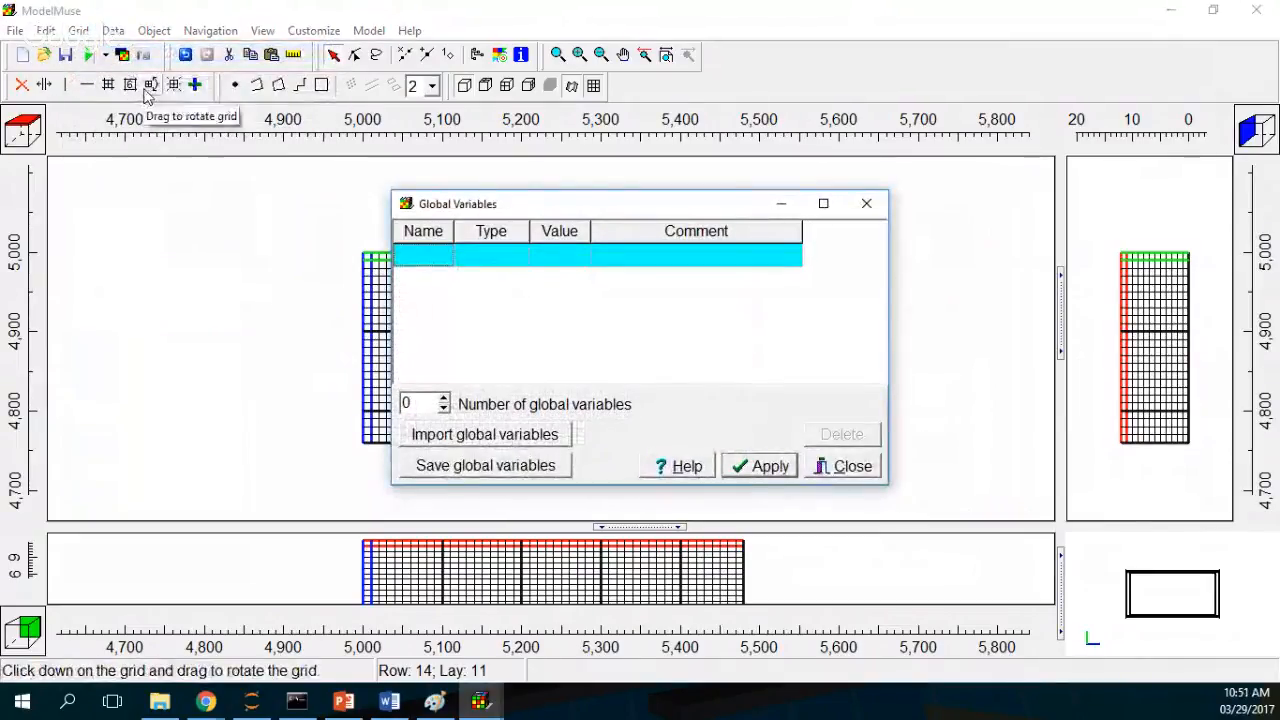
{"action": "left_click", "coordinate": [864, 205]}
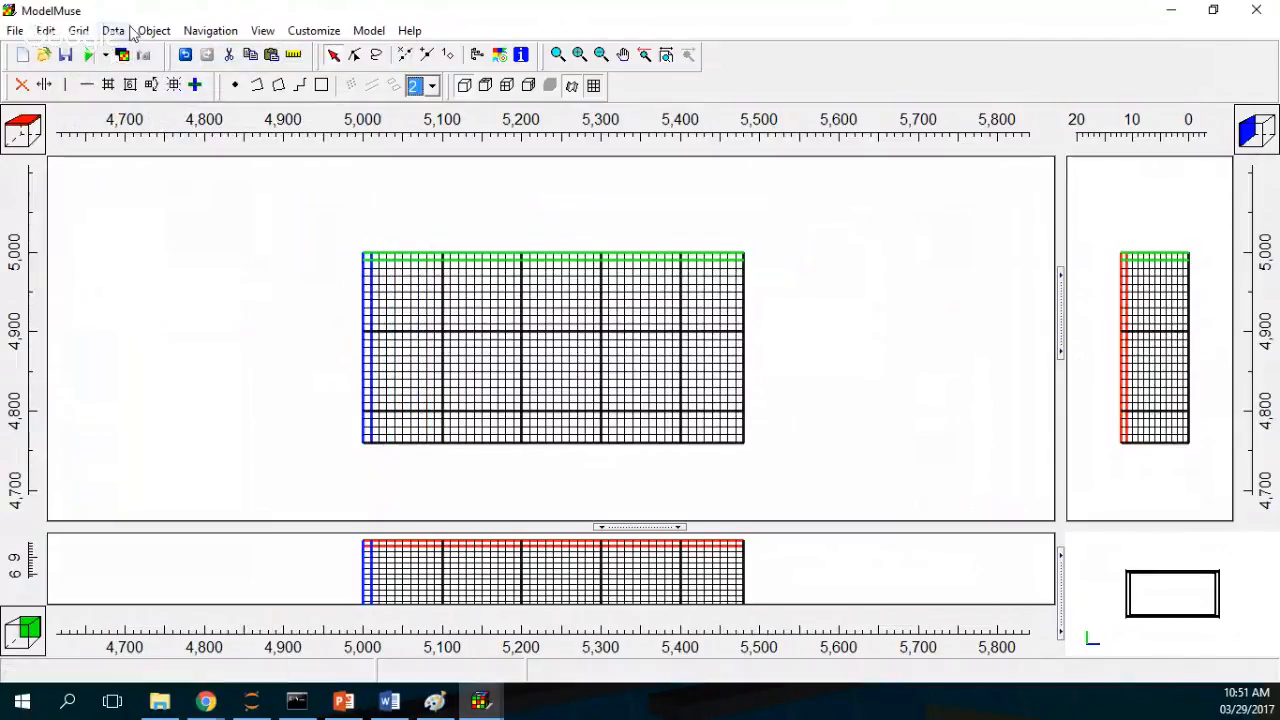
Step: Open the data sets and set the Kx default formula to 1E-8
{"action": "left_click", "coordinate": [116, 31]}
{"action": "left_click", "coordinate": [150, 71]}
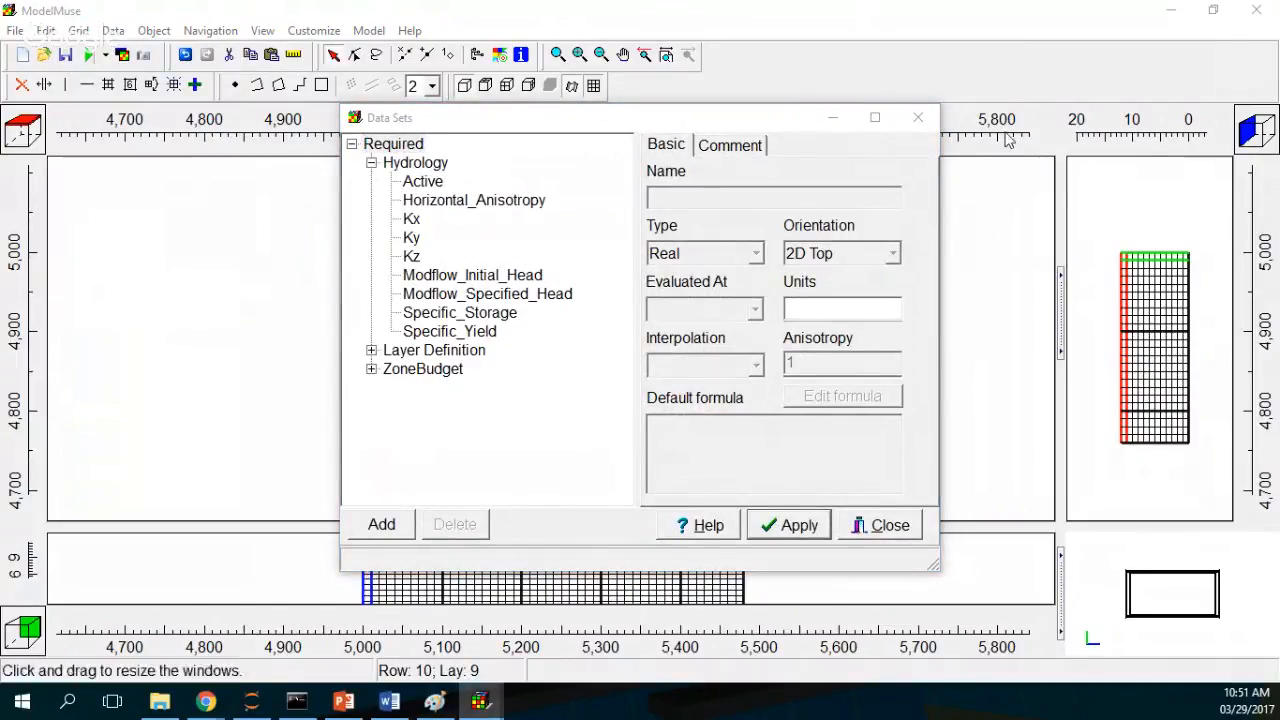
{"action": "left_click", "coordinate": [411, 218]}
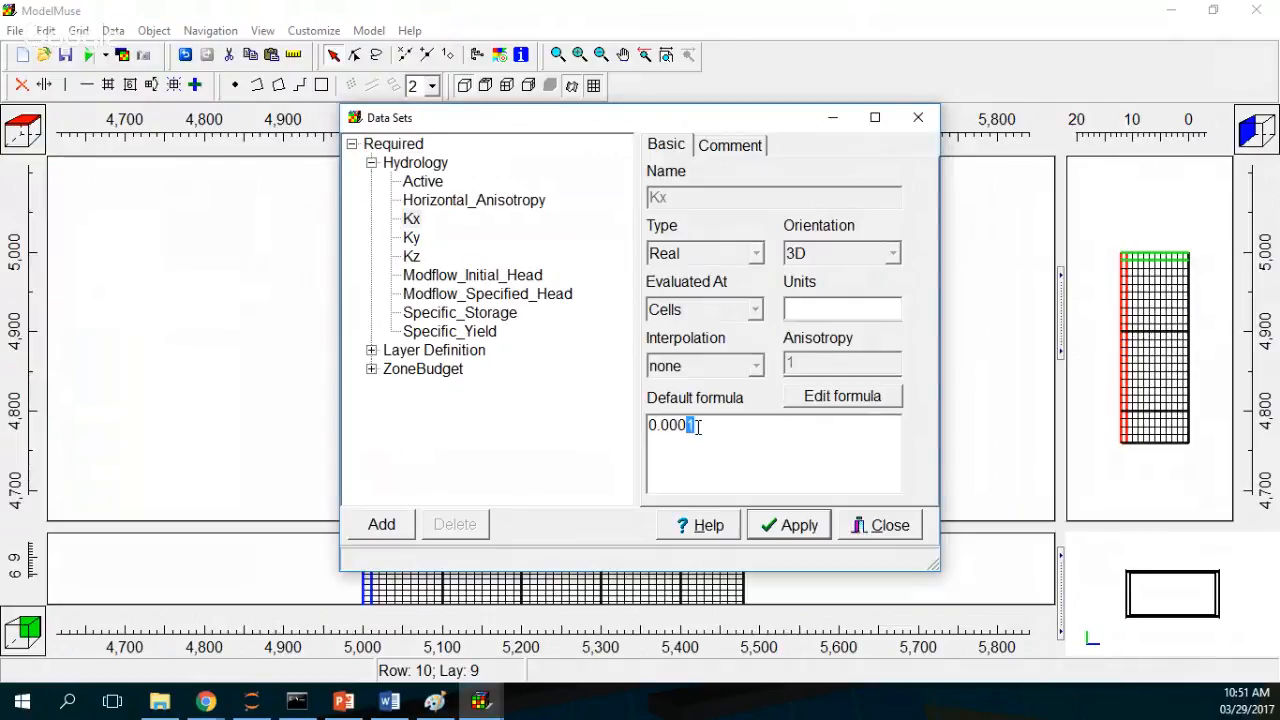
{"action": "type", "text": "1R"}
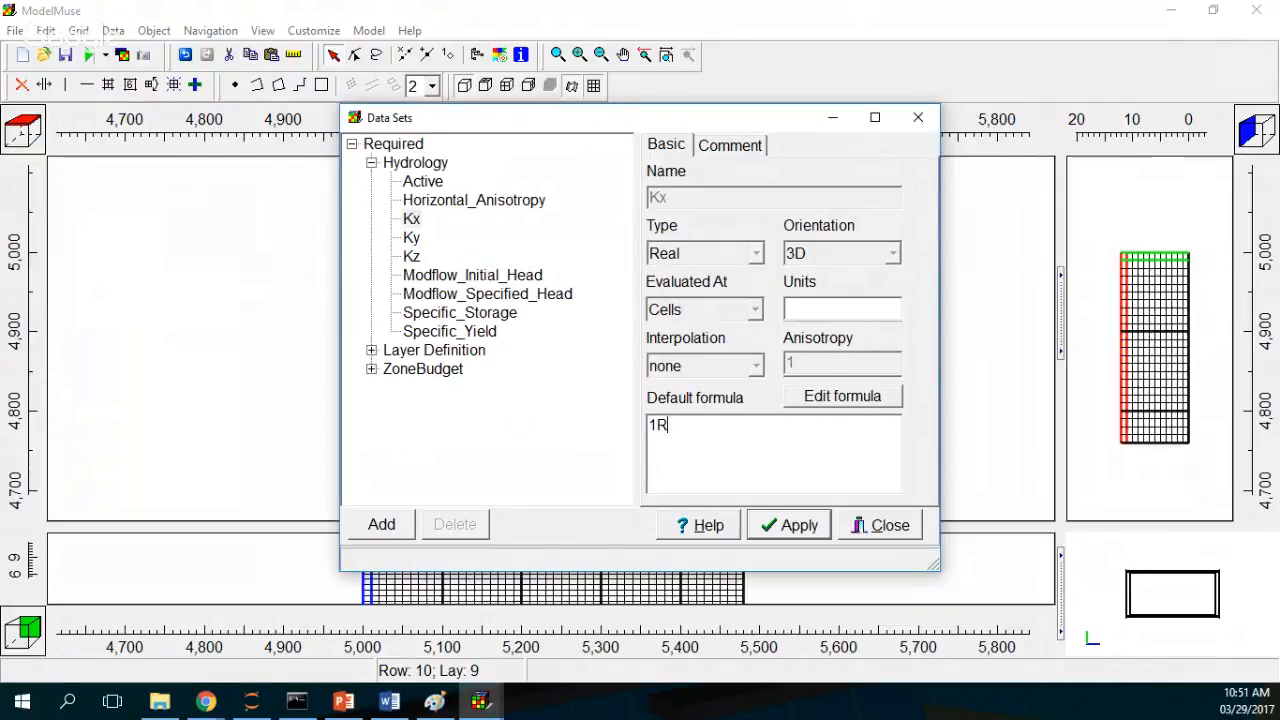
{"action": "type", "text": "-"}
{"action": "key", "text": "BackSpace"}
{"action": "key", "text": "BackSpace"}
{"action": "type", "text": "E-8"}
Step: Set the Kz default formula to Kx by removing the division by 10
{"action": "left_click", "coordinate": [411, 256]}
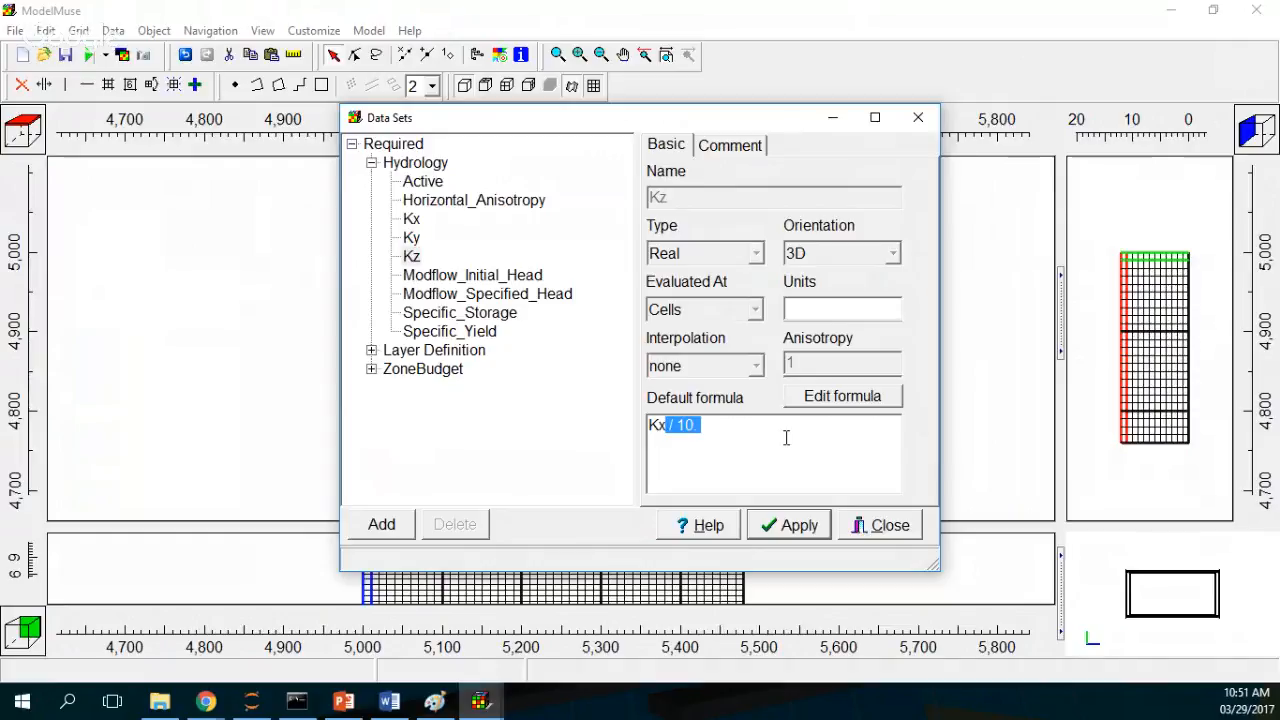
{"action": "key", "text": "Delete"}
{"action": "left_click", "coordinate": [411, 220]}
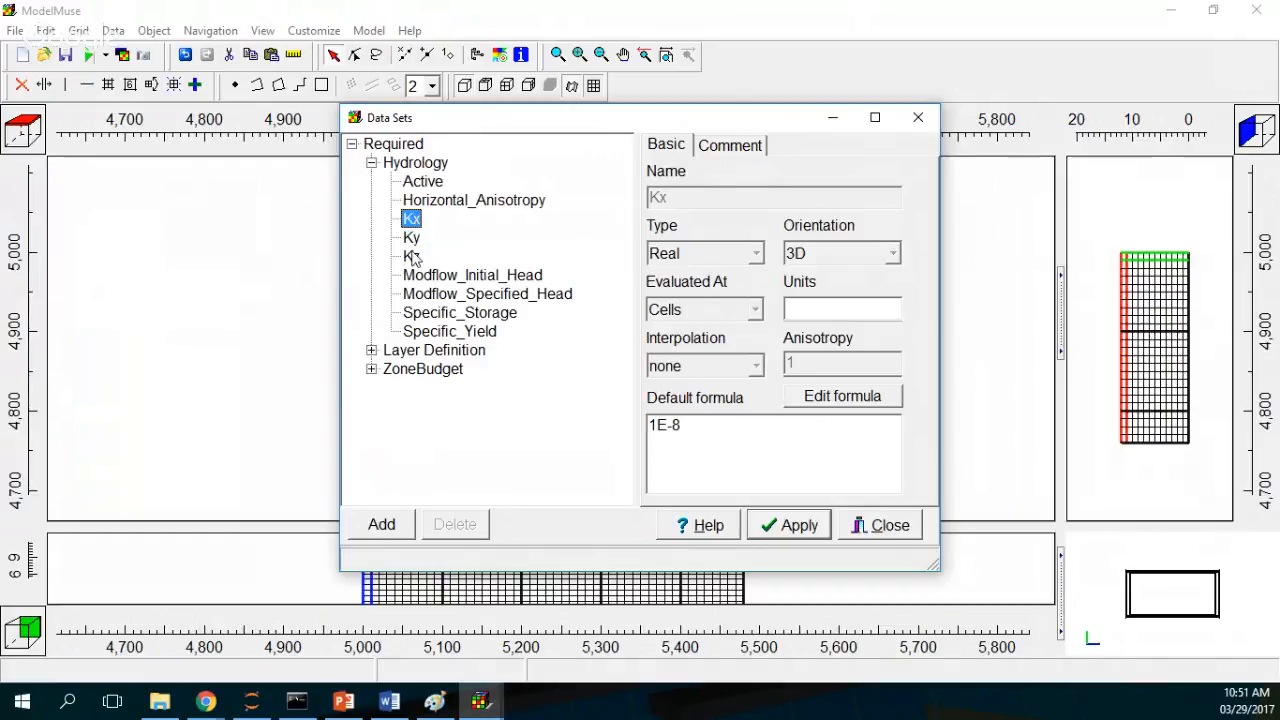
{"action": "left_click", "coordinate": [412, 258]}
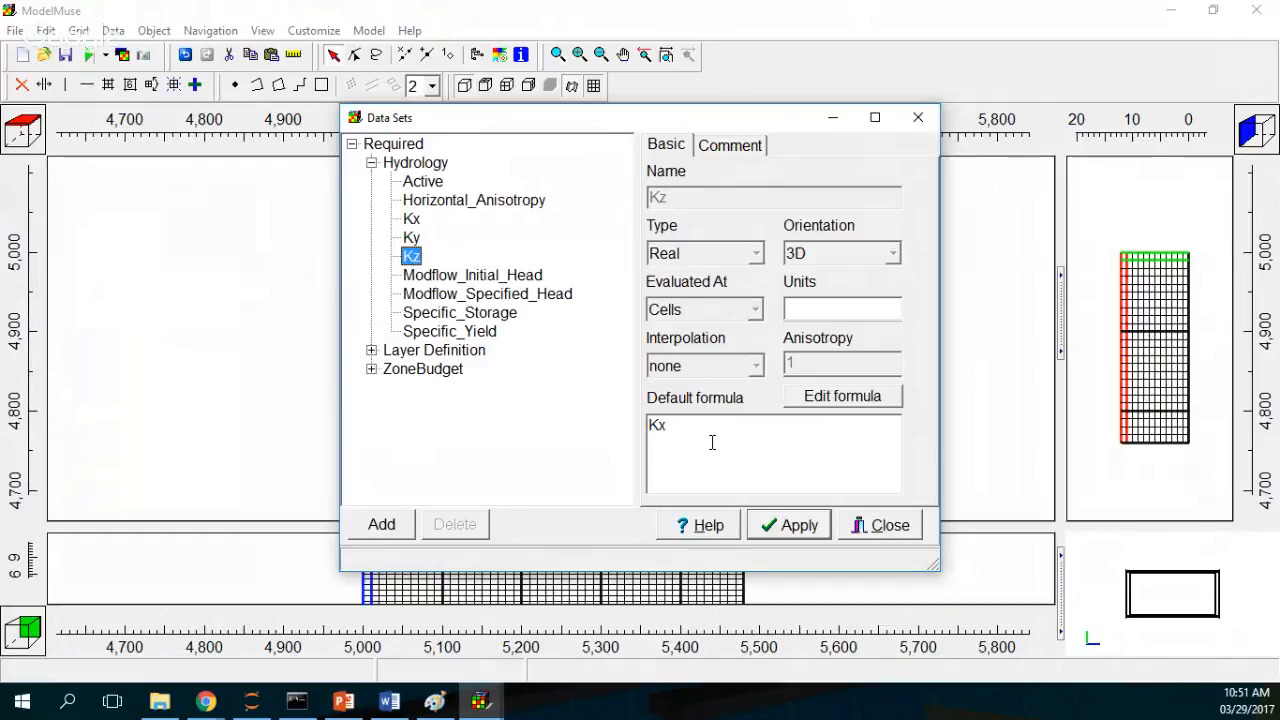
Step: Set the Modflow_Initial_Head default formula to 11.5
{"action": "left_click", "coordinate": [445, 275]}
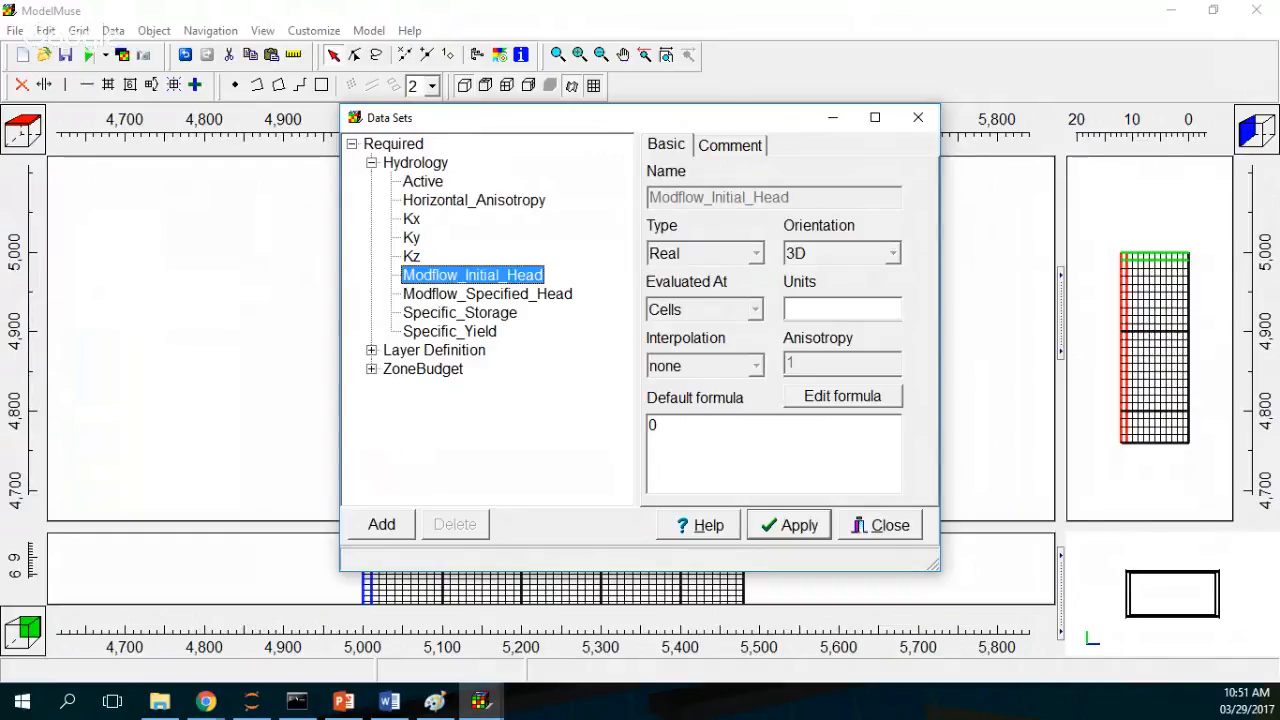
{"action": "left_click", "coordinate": [575, 413]}
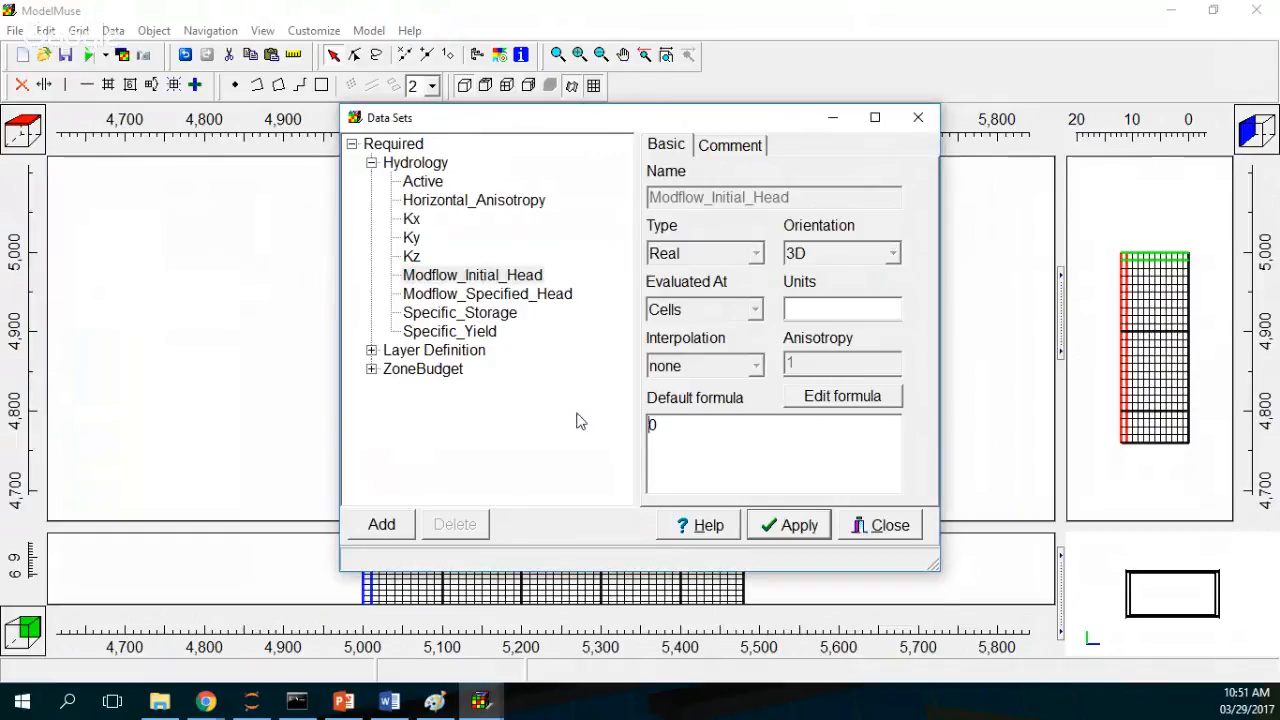
{"action": "left_click_drag", "start_coordinate": [672, 427], "coordinate": [603, 415]}
{"action": "type", "text": "11."}
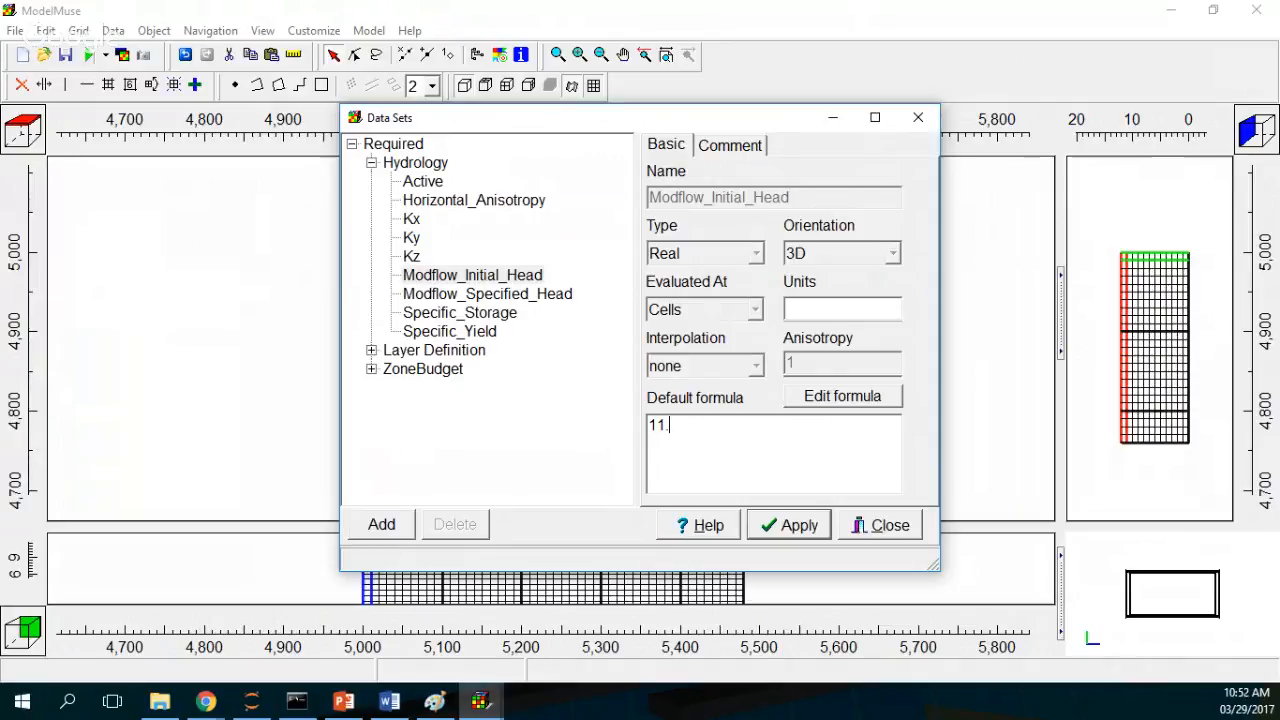
{"action": "type", "text": "5"}
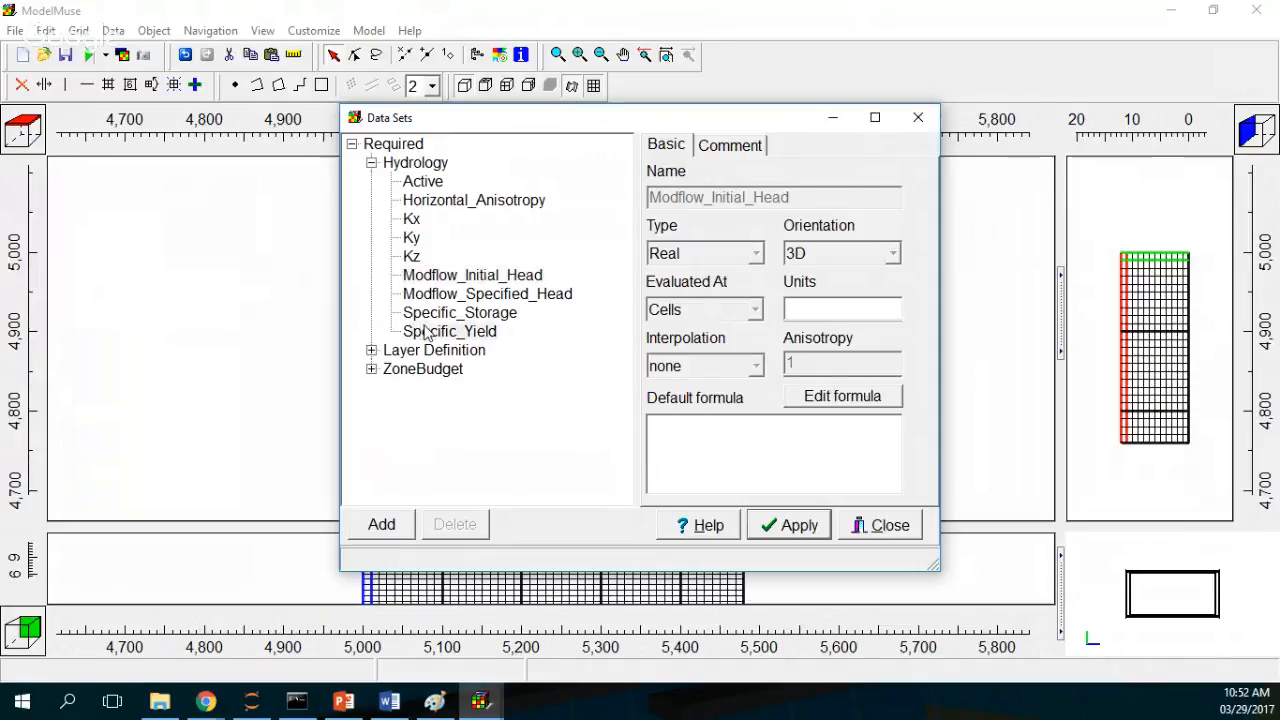
Step: Set the Specific_Storage default formula to 1E-6
{"action": "left_click", "coordinate": [430, 313]}
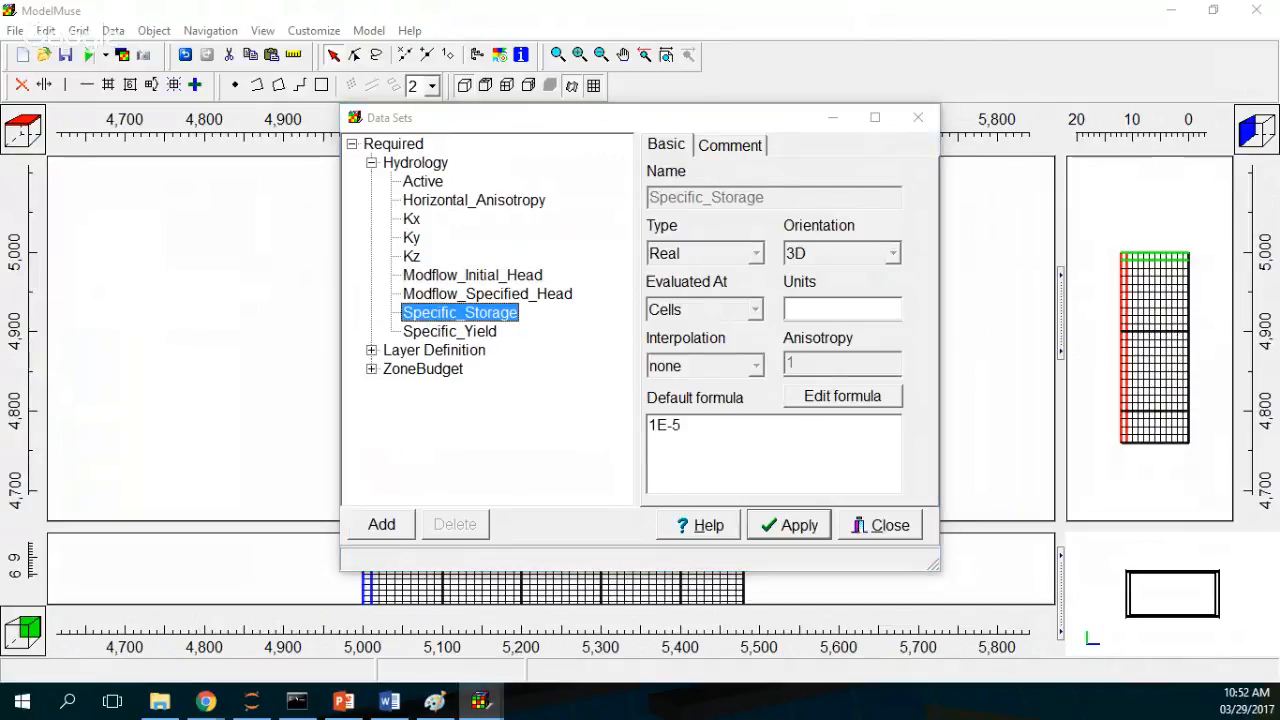
{"action": "left_click", "coordinate": [675, 424]}
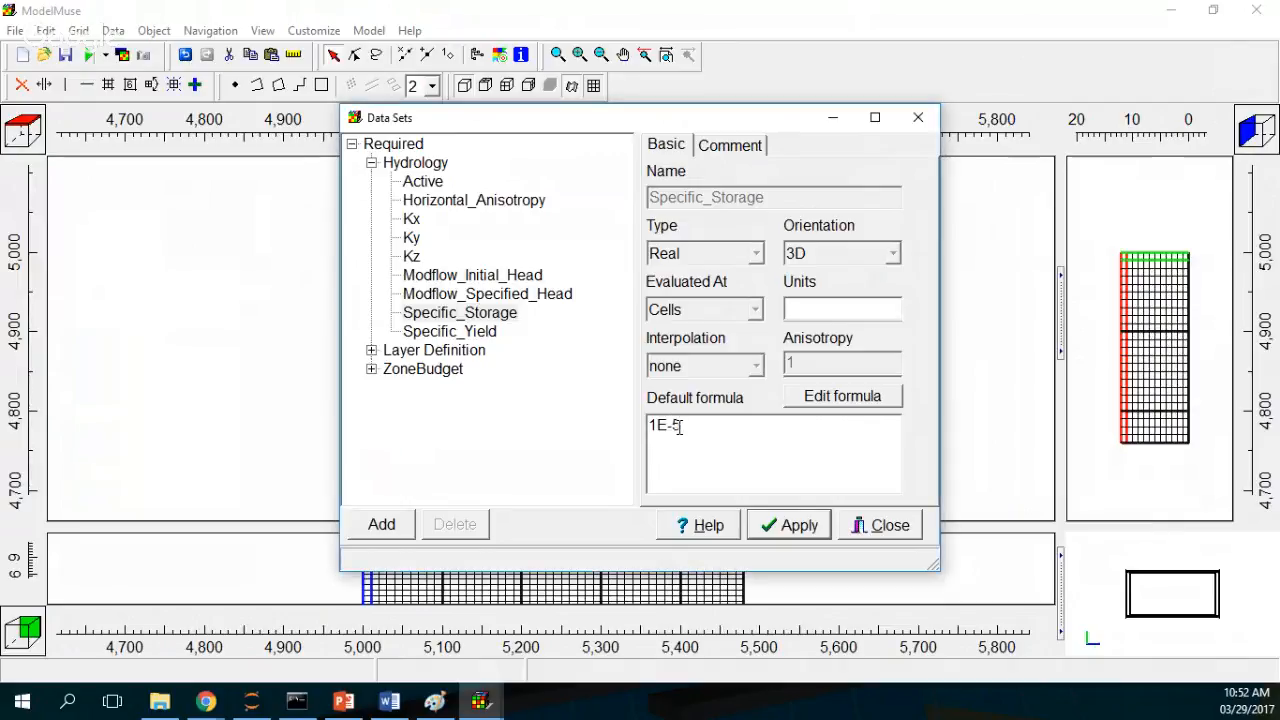
{"action": "left_click_drag", "start_coordinate": [675, 424], "coordinate": [687, 425]}
{"action": "key", "text": "BackSpace"}
{"action": "type", "text": "6"}
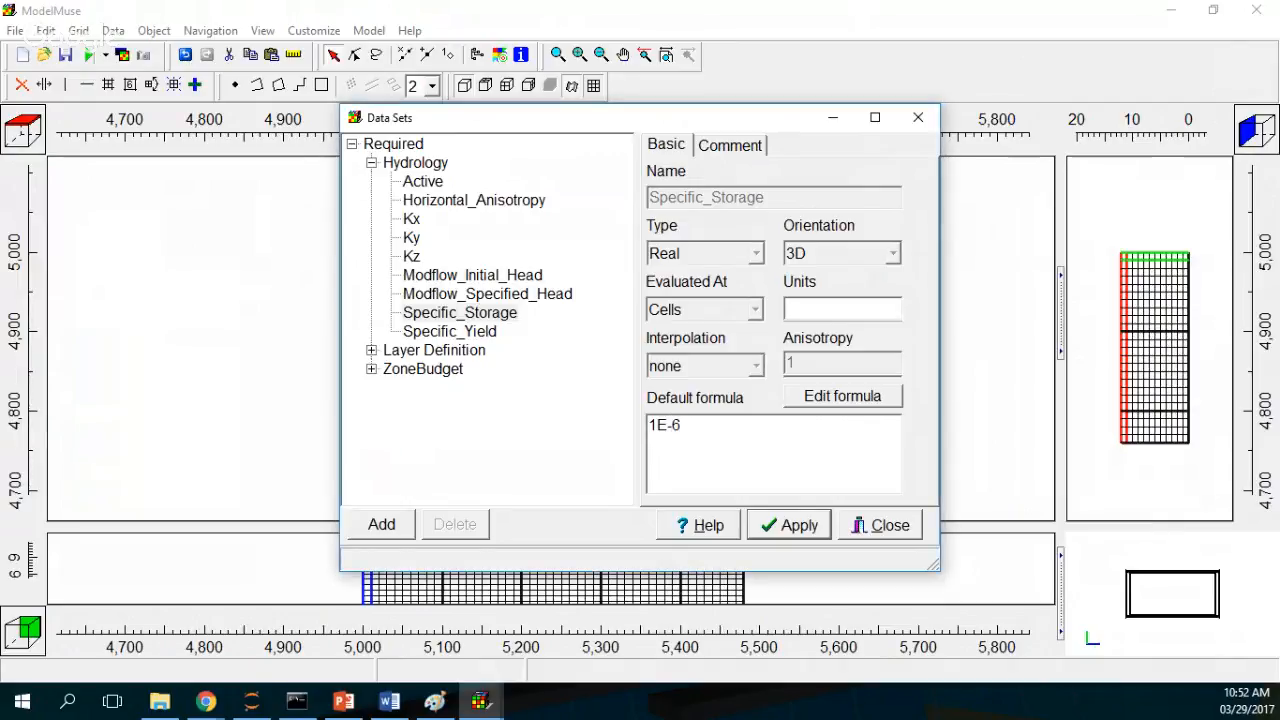
{"action": "left_click", "coordinate": [206, 701]}
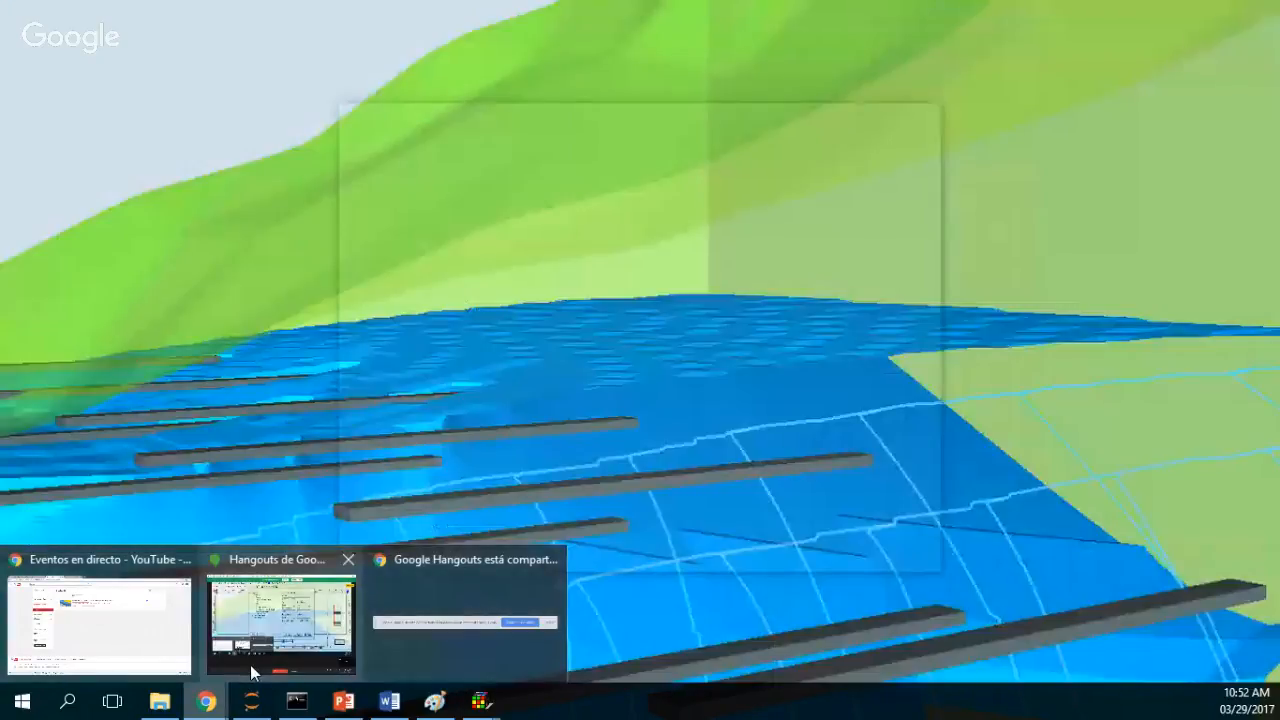
Step: Return to the data sets and set the Specific_Yield default formula to 0.02
{"action": "left_click", "coordinate": [252, 672]}
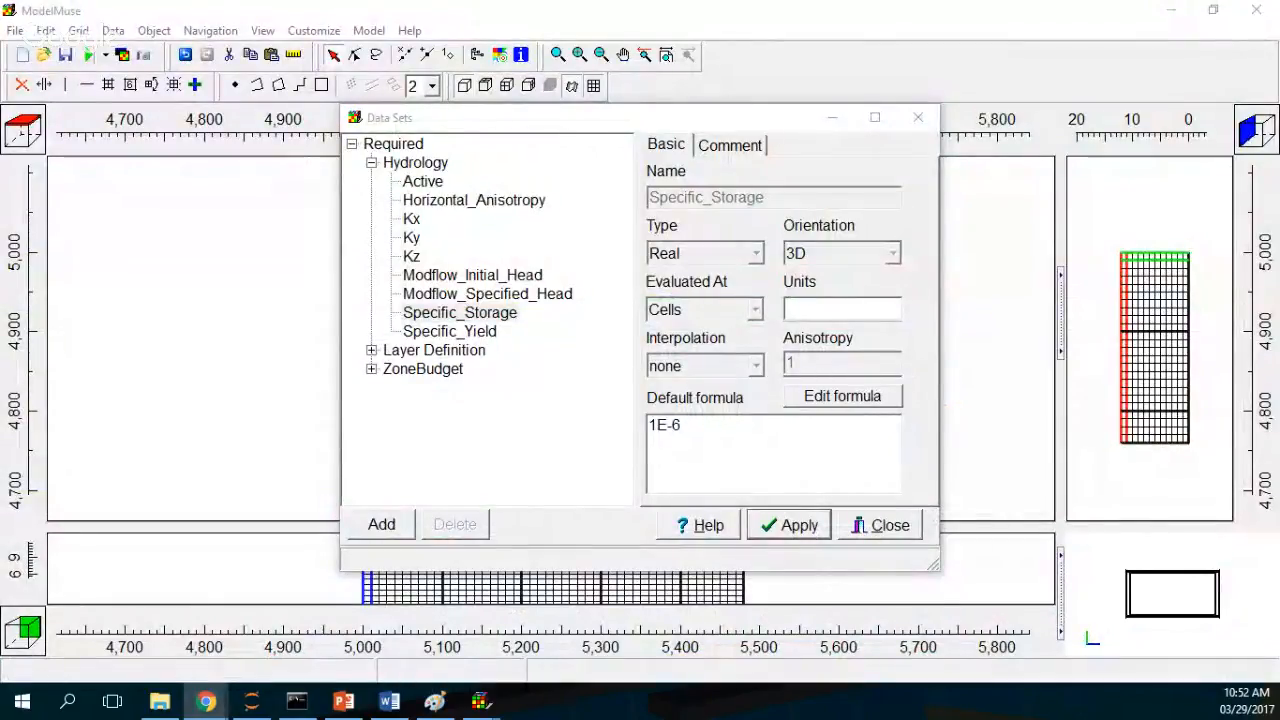
{"action": "left_click", "coordinate": [478, 333]}
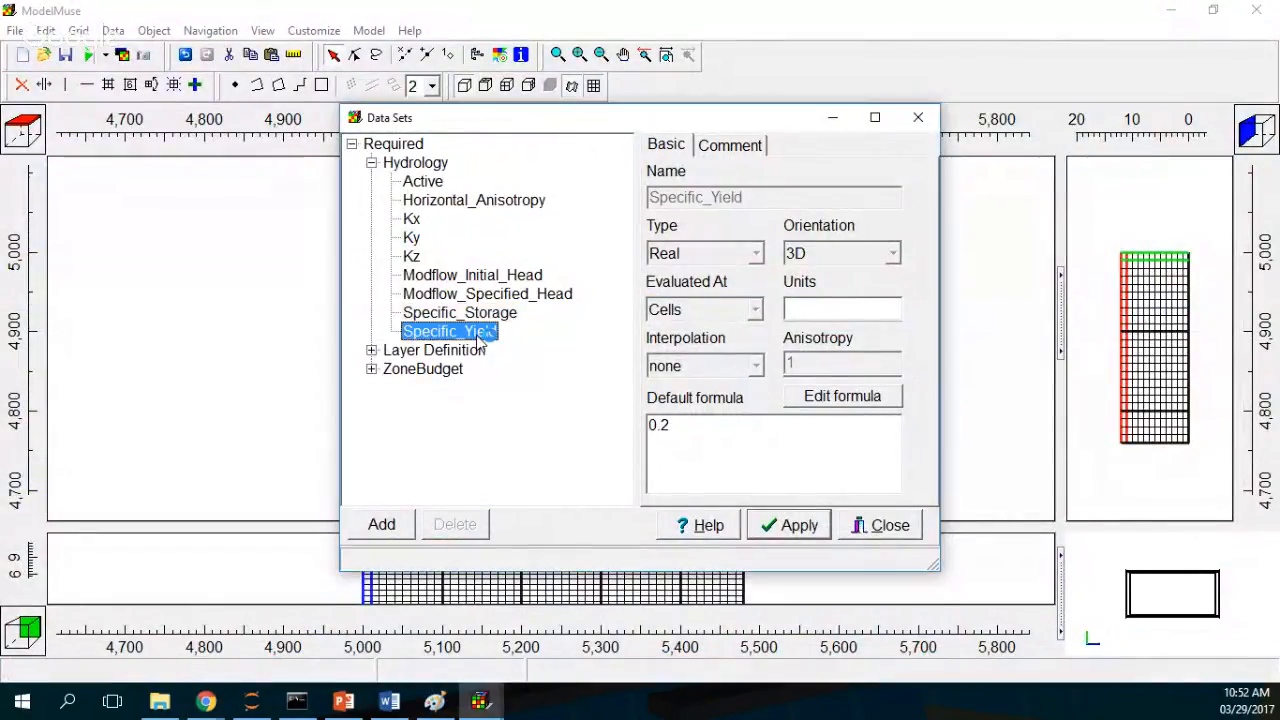
{"action": "left_click", "coordinate": [662, 425]}
{"action": "type", "text": "0"}
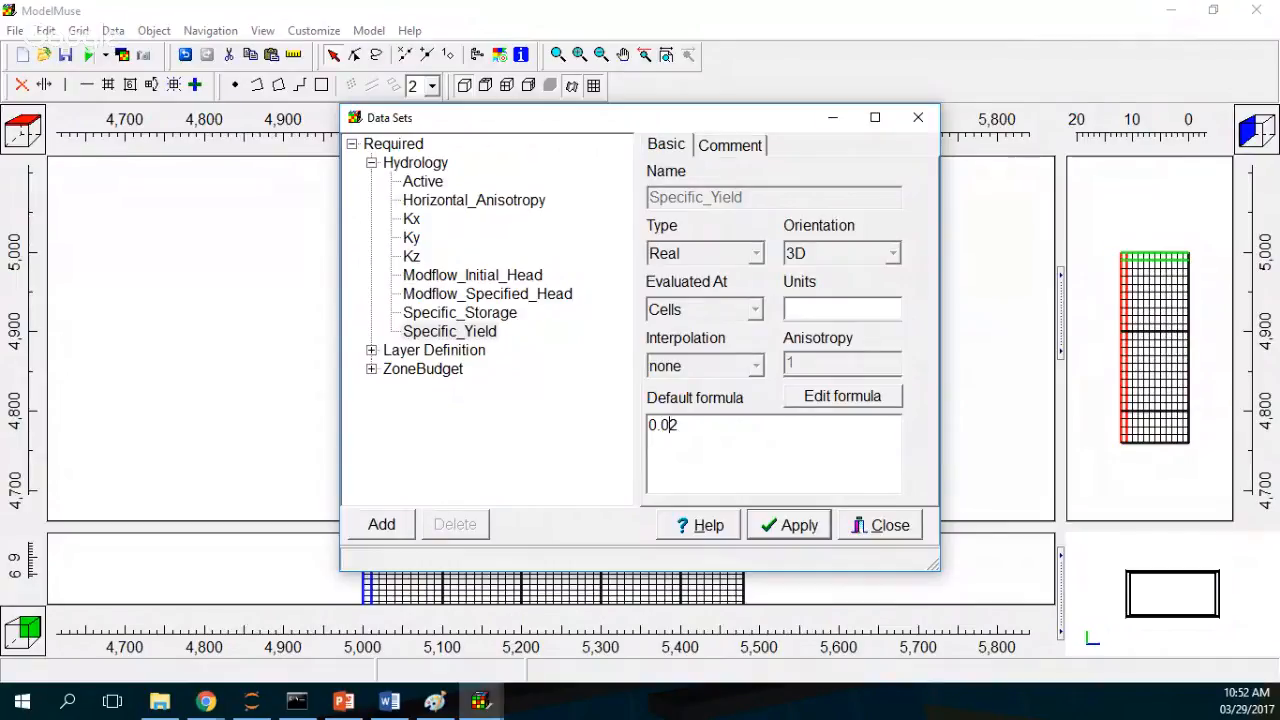
Step: Review the Specific_Storage, Specific_Yield and Modflow_Specified_Head data sets, then apply the changes and close the dialog
{"action": "left_click", "coordinate": [485, 313]}
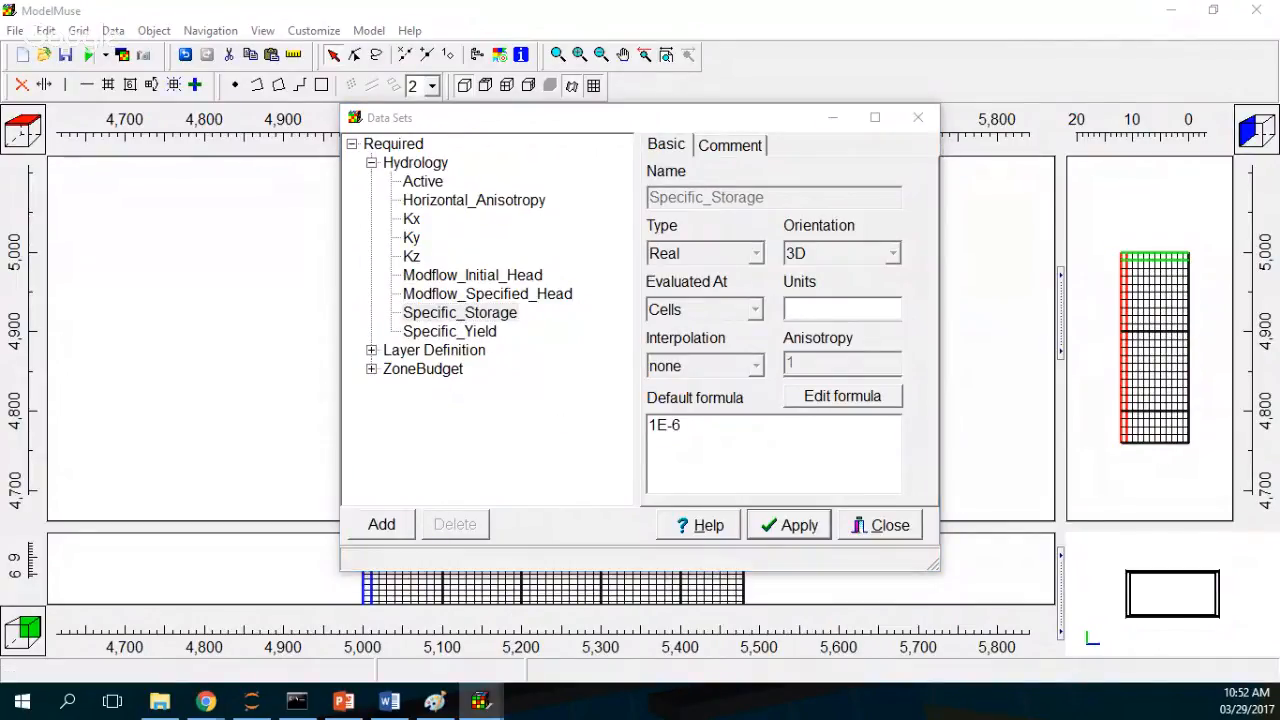
{"action": "left_click", "coordinate": [484, 336]}
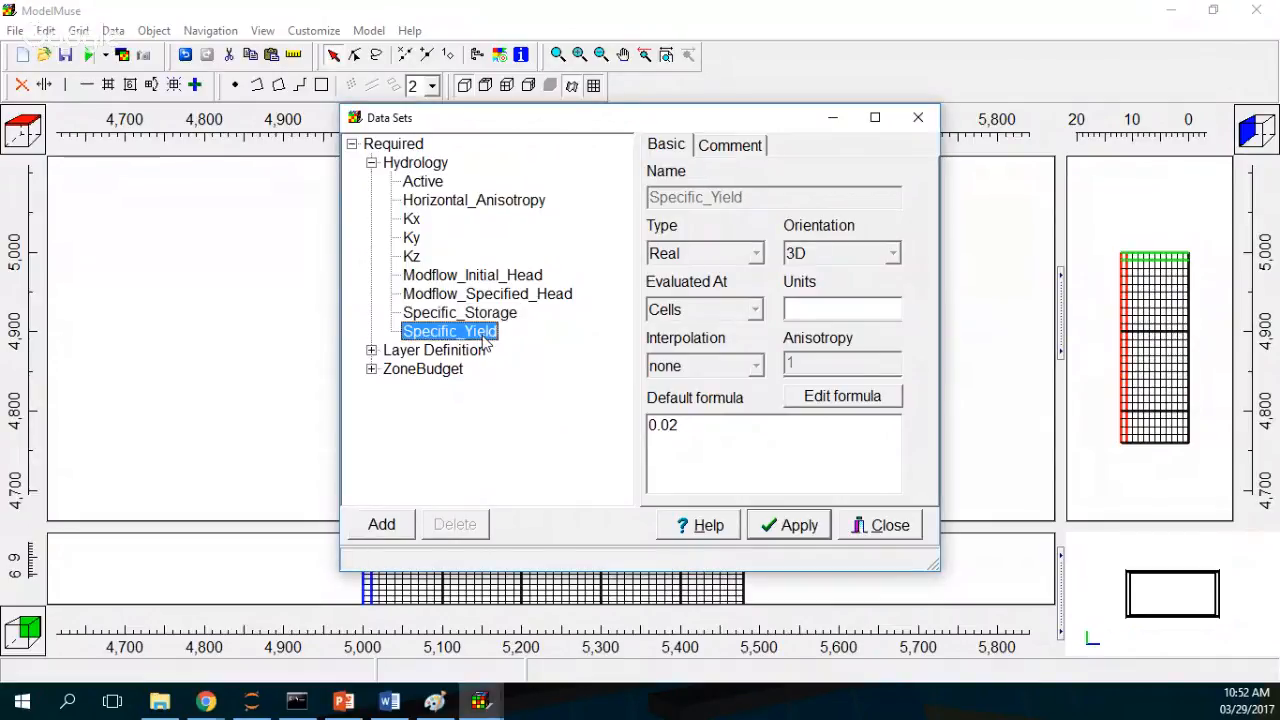
{"action": "left_click", "coordinate": [486, 318]}
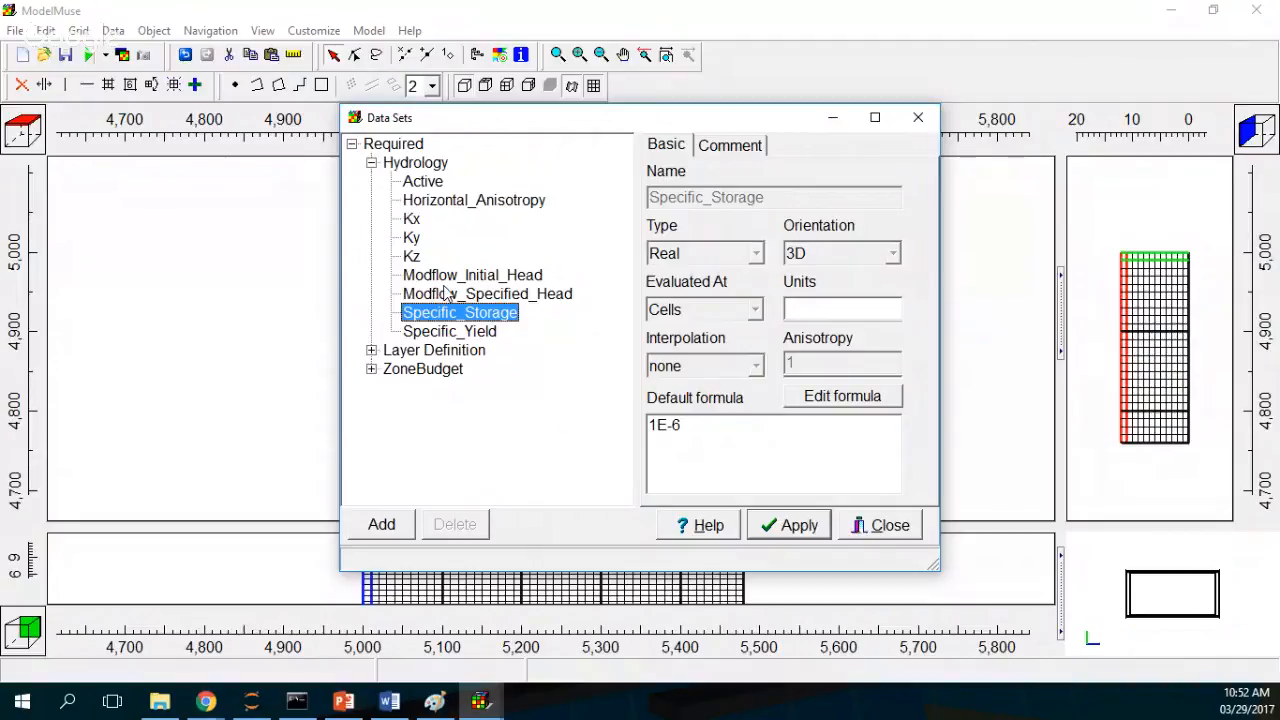
{"action": "left_click", "coordinate": [491, 294]}
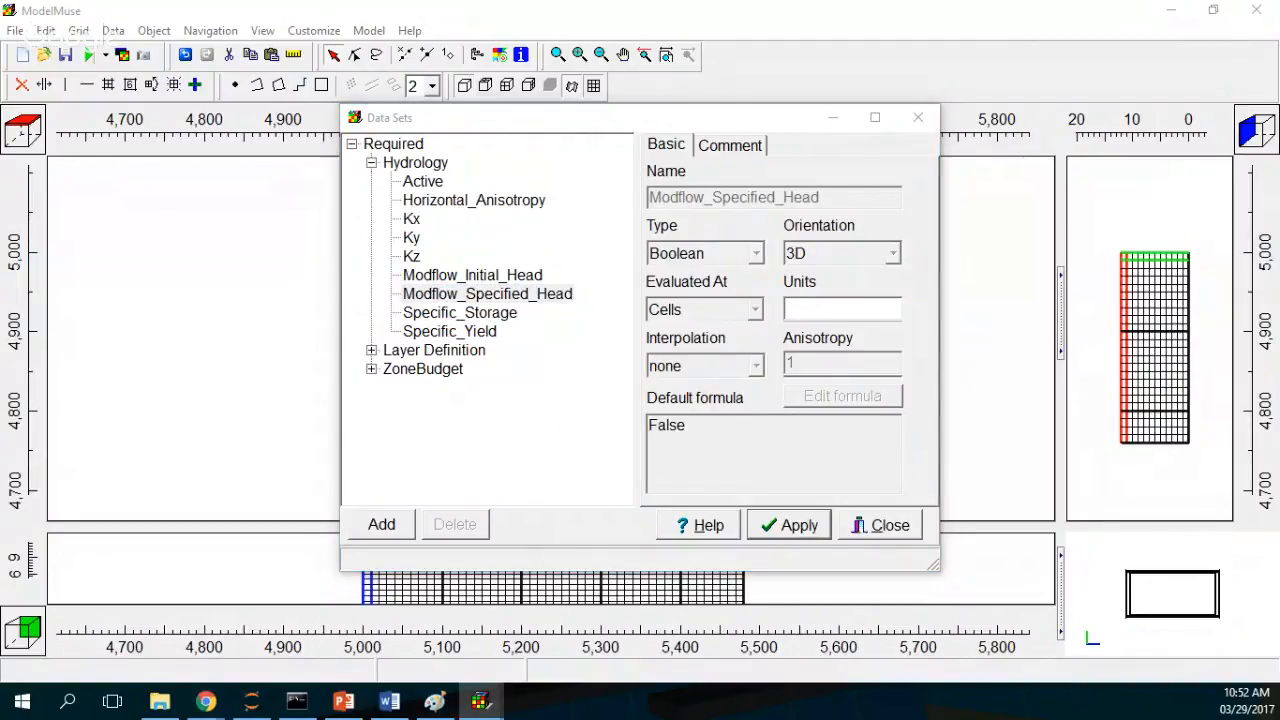
{"action": "left_click", "coordinate": [789, 530]}
{"action": "left_click", "coordinate": [890, 526]}
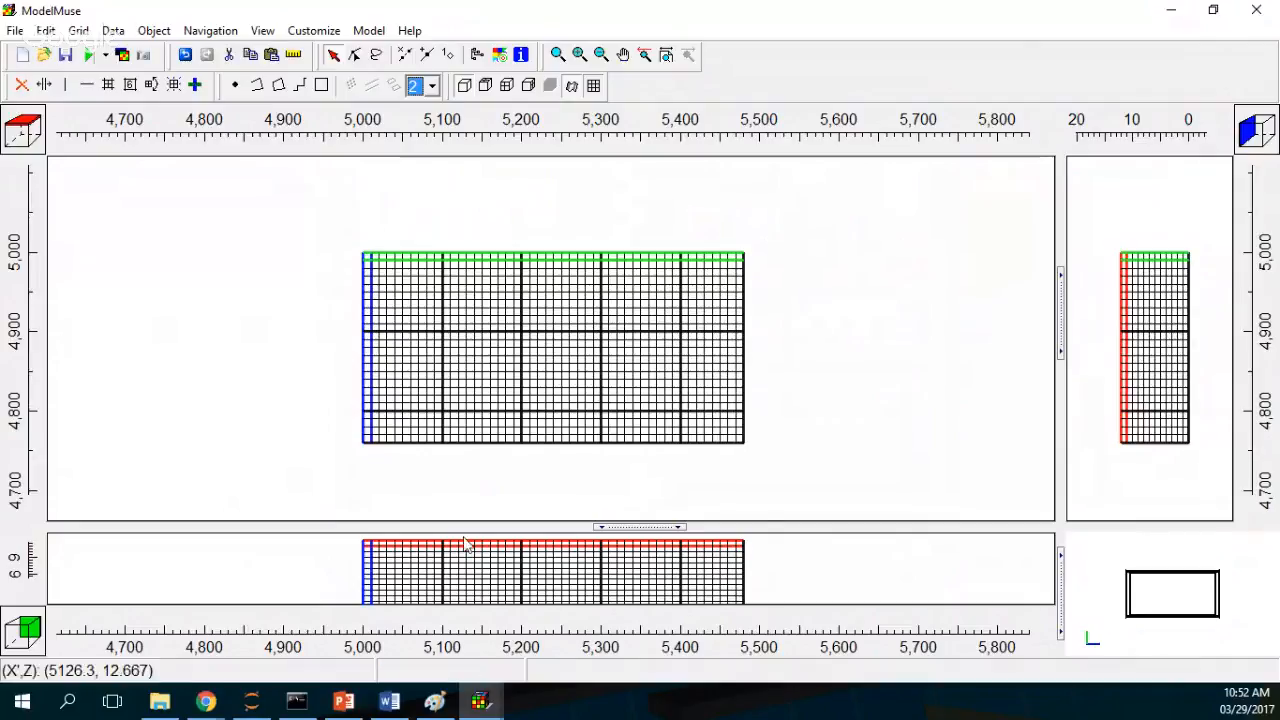
Step: View a radial collector well reference image in the browser, then return to the model
{"action": "left_click", "coordinate": [206, 705]}
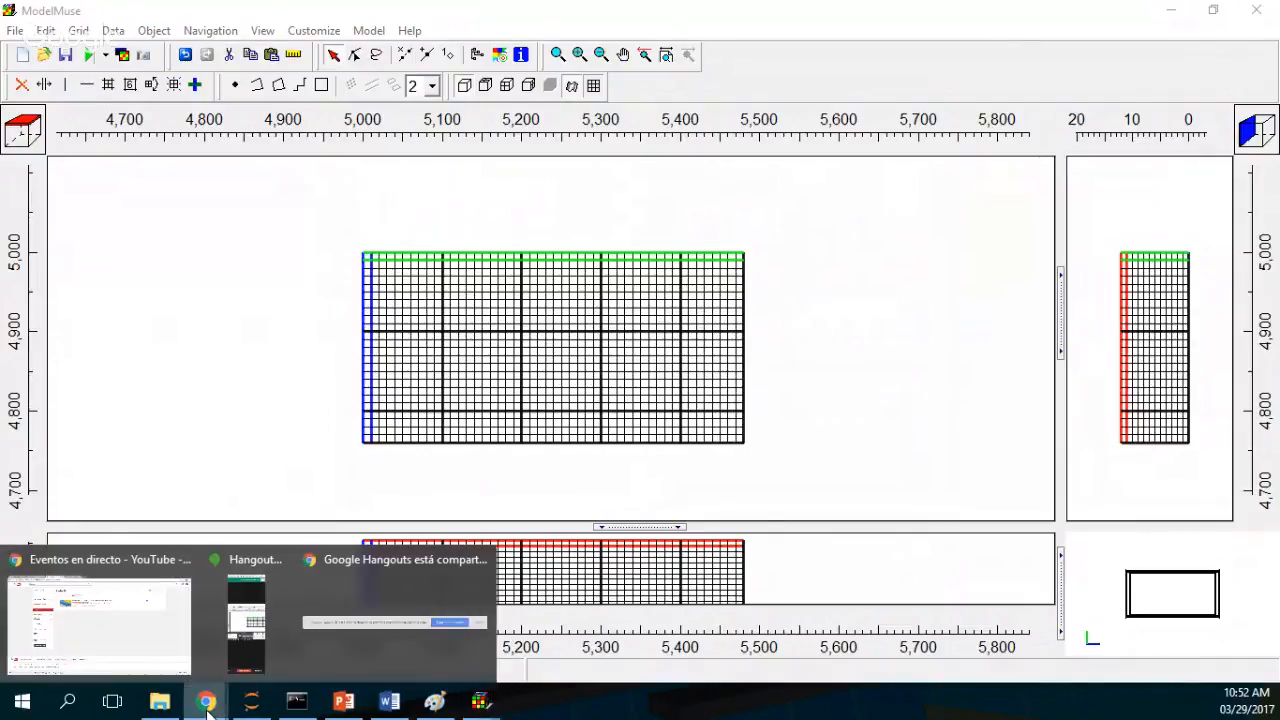
{"action": "mouse_move", "coordinate": [126, 632]}
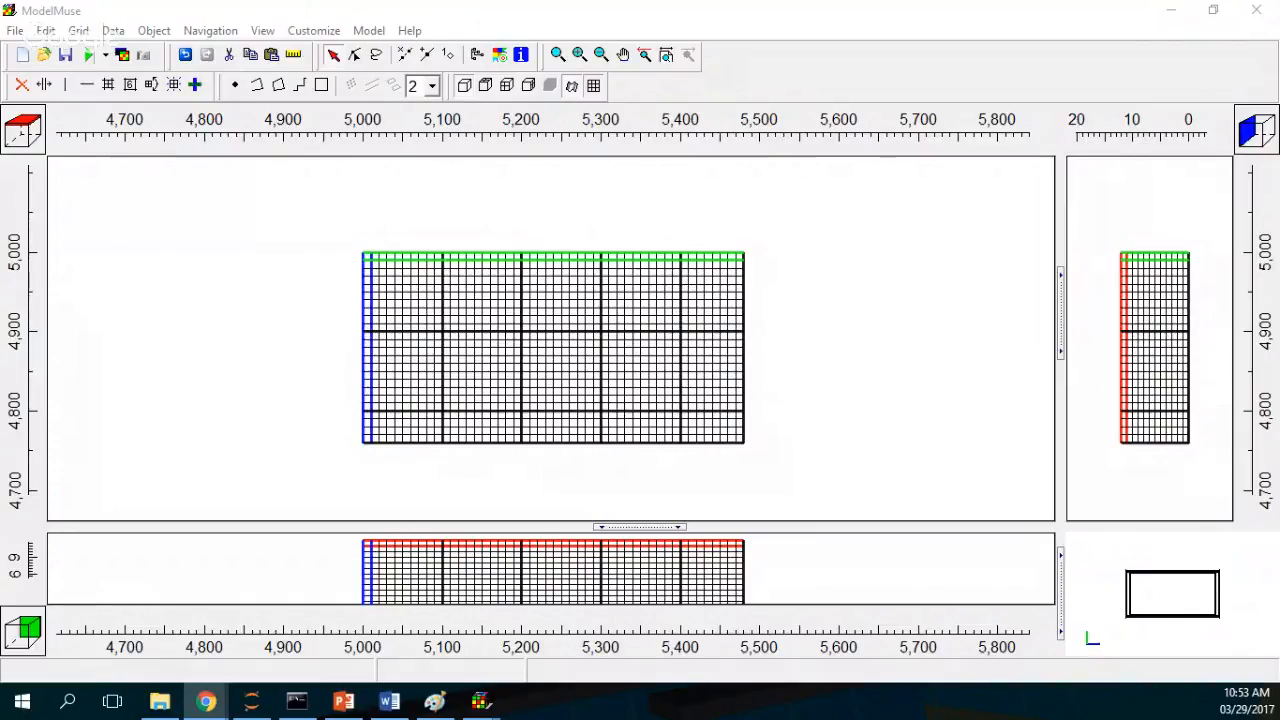
{"action": "left_click_drag", "start_coordinate": [749, 4], "coordinate": [375, 1]}
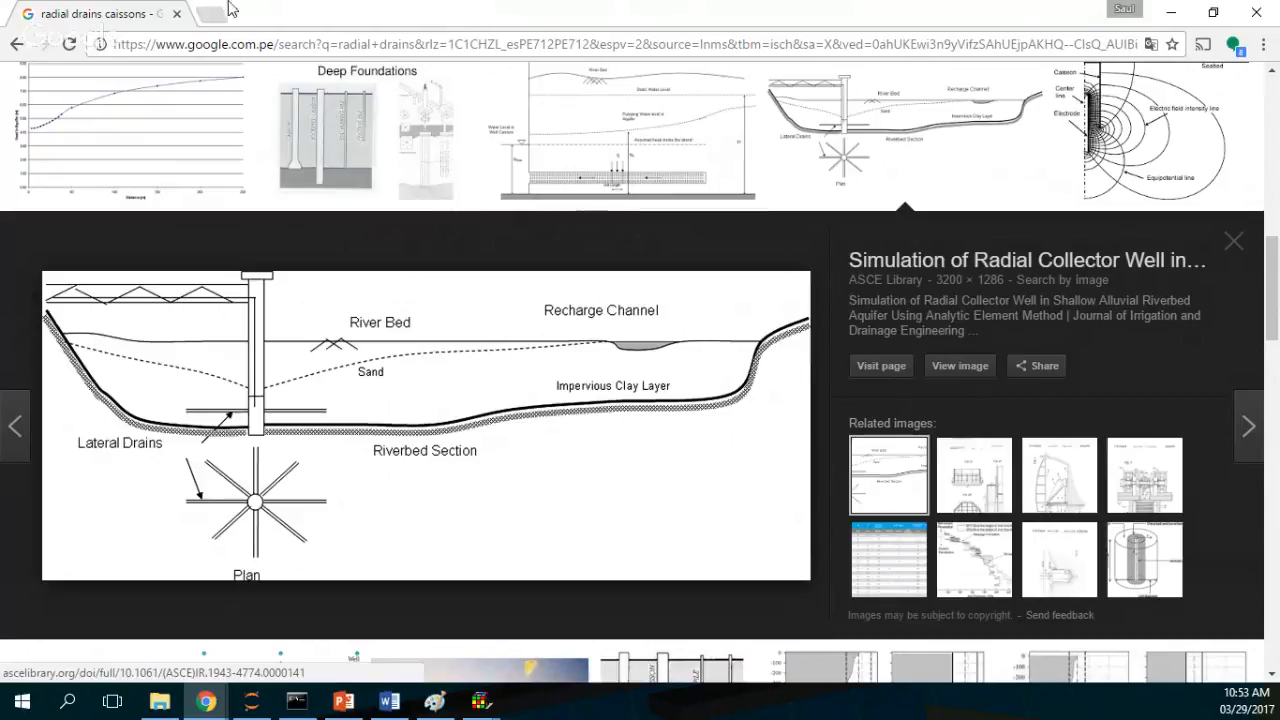
{"action": "left_click", "coordinate": [1169, 14]}
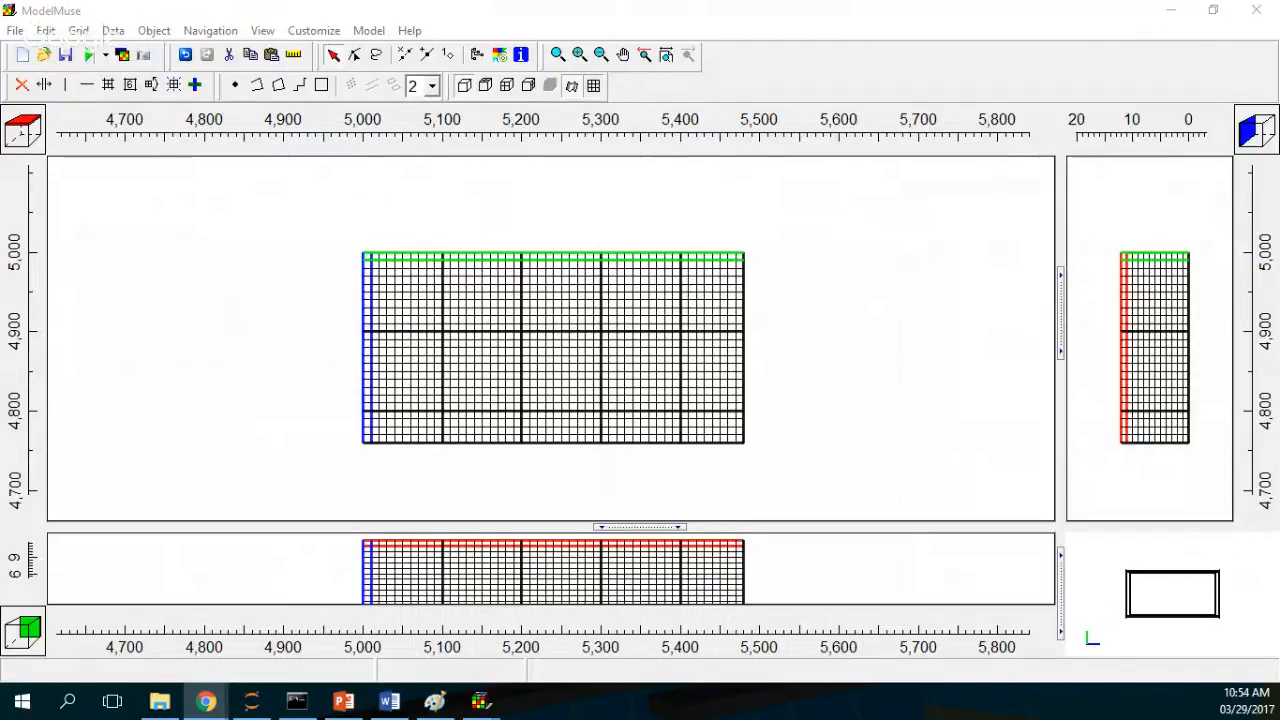
Step: Zoom into the grid and draw a small rectangle object near column 14, row 11
{"action": "left_click", "coordinate": [550, 340]}
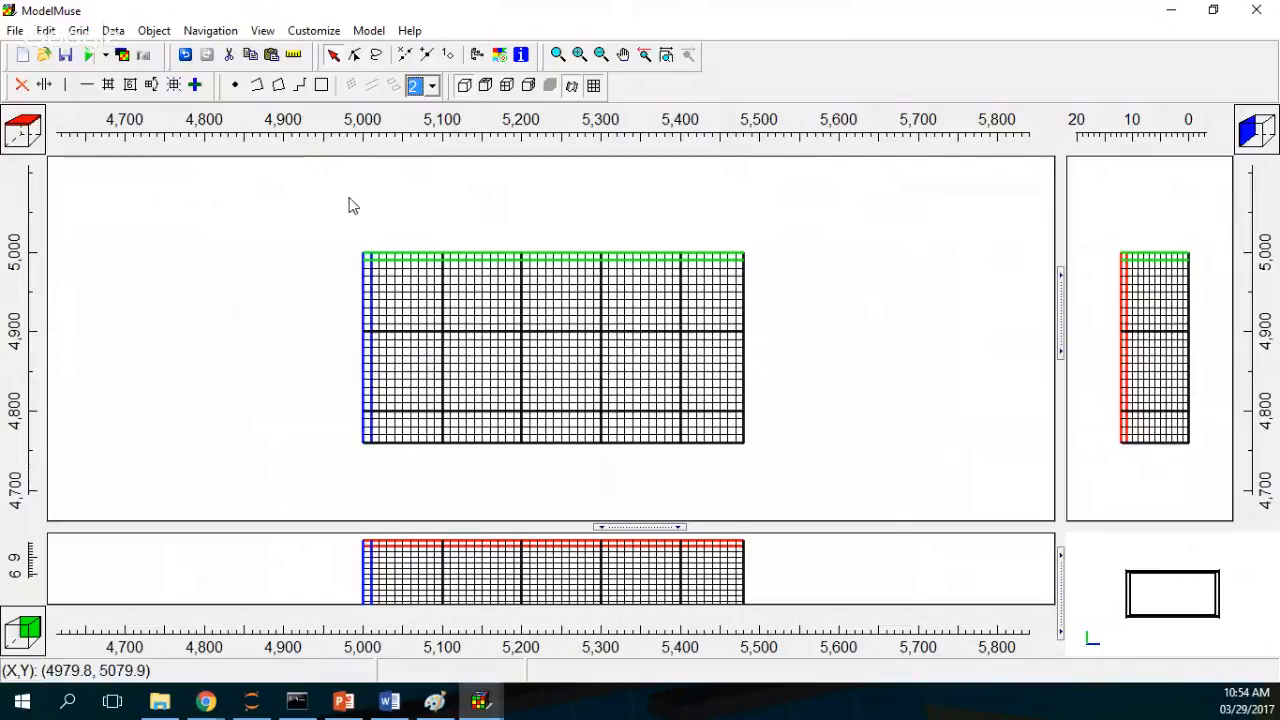
{"action": "left_click", "coordinate": [556, 56]}
{"action": "left_click_drag", "start_coordinate": [323, 234], "coordinate": [627, 404]}
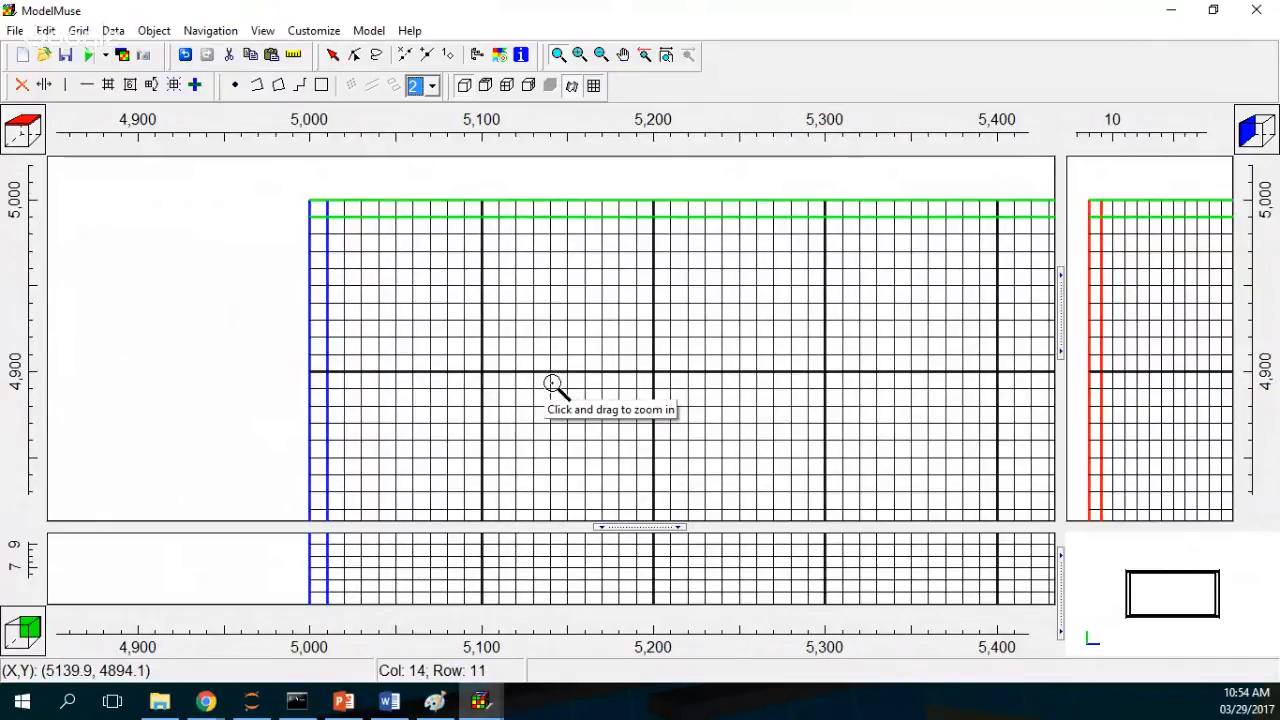
{"action": "left_click", "coordinate": [321, 85]}
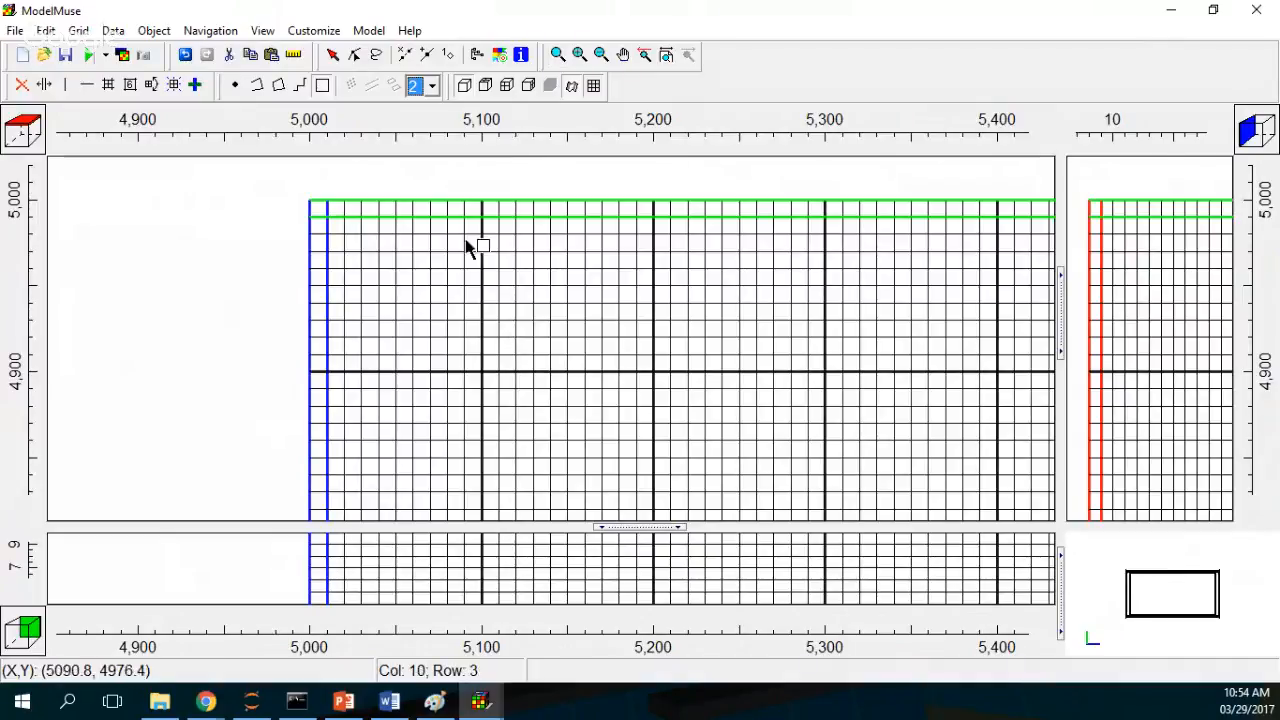
{"action": "left_click", "coordinate": [560, 387]}
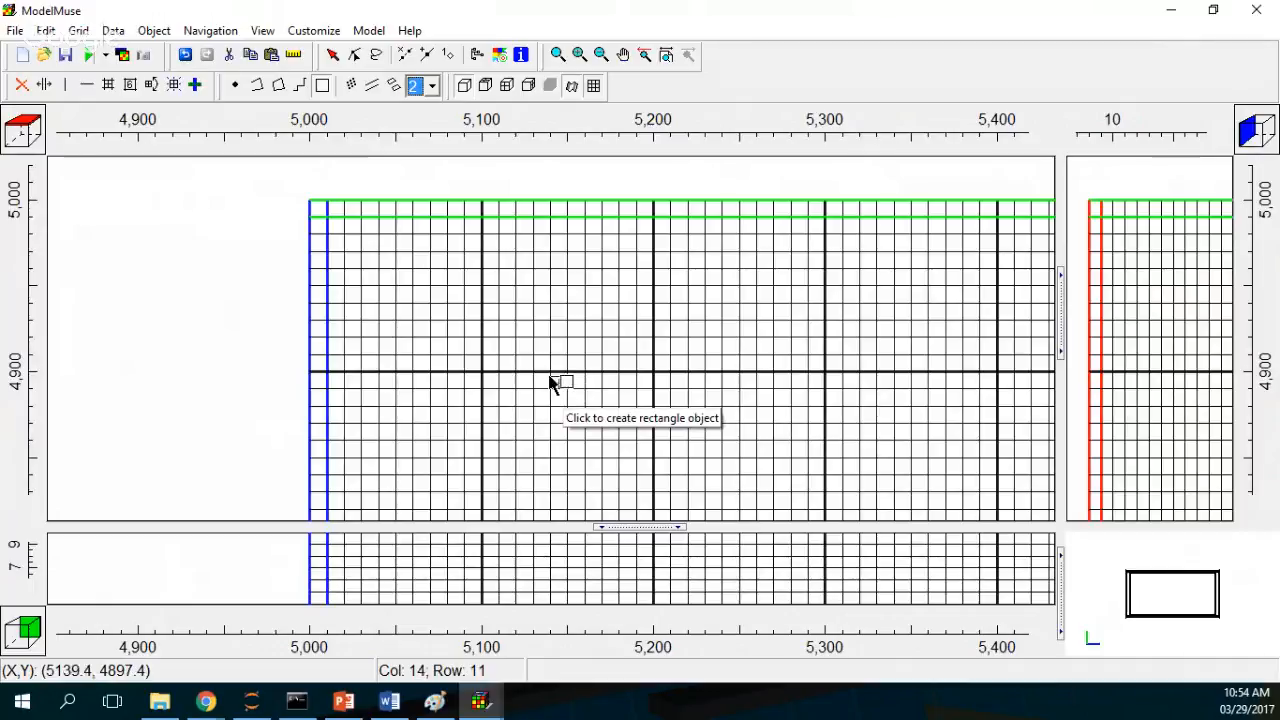
{"action": "left_click", "coordinate": [558, 382]}
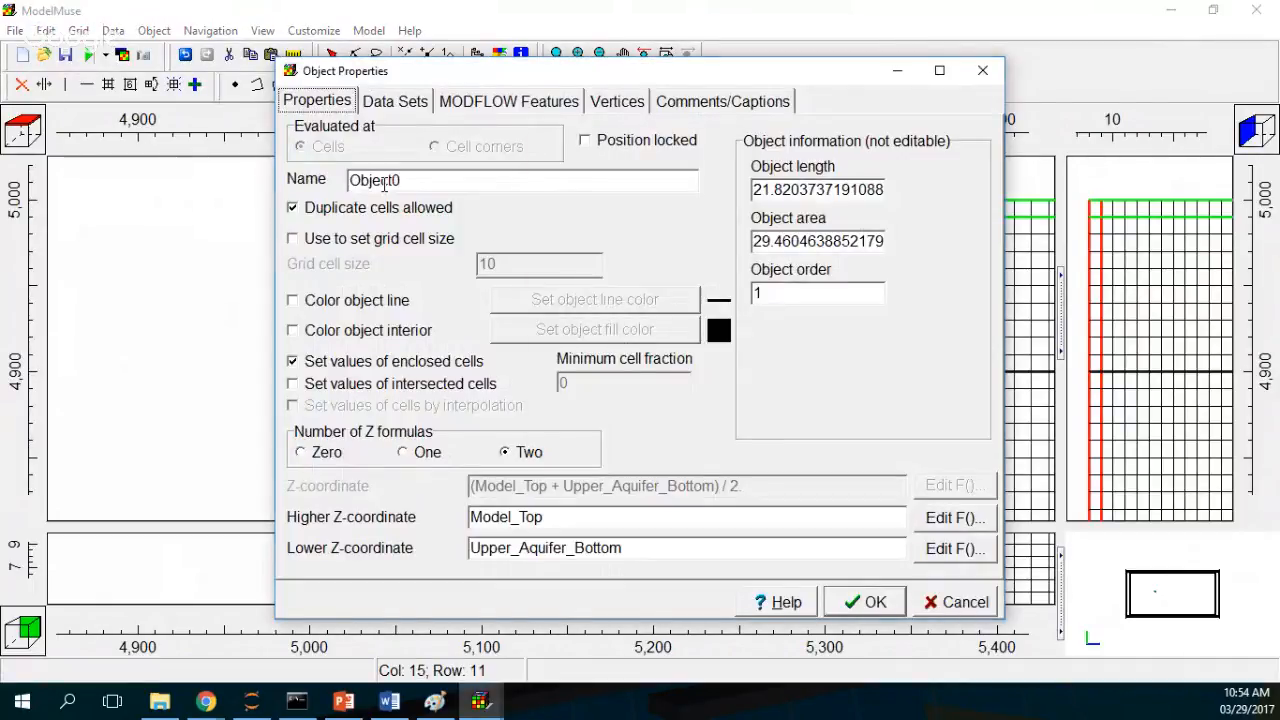
Step: Give the rectangle object a magenta object line color
{"action": "left_click", "coordinate": [292, 300]}
{"action": "left_click", "coordinate": [724, 213]}
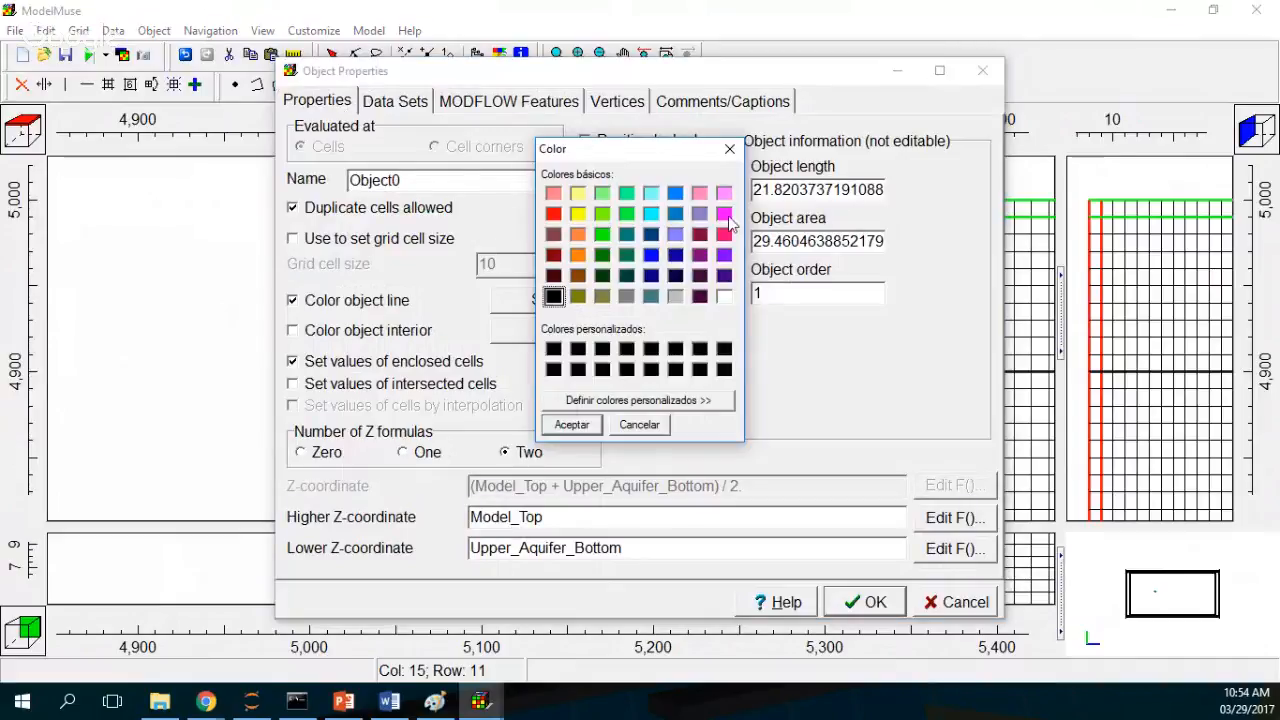
{"action": "left_click", "coordinate": [570, 424]}
{"action": "left_click", "coordinate": [870, 601]}
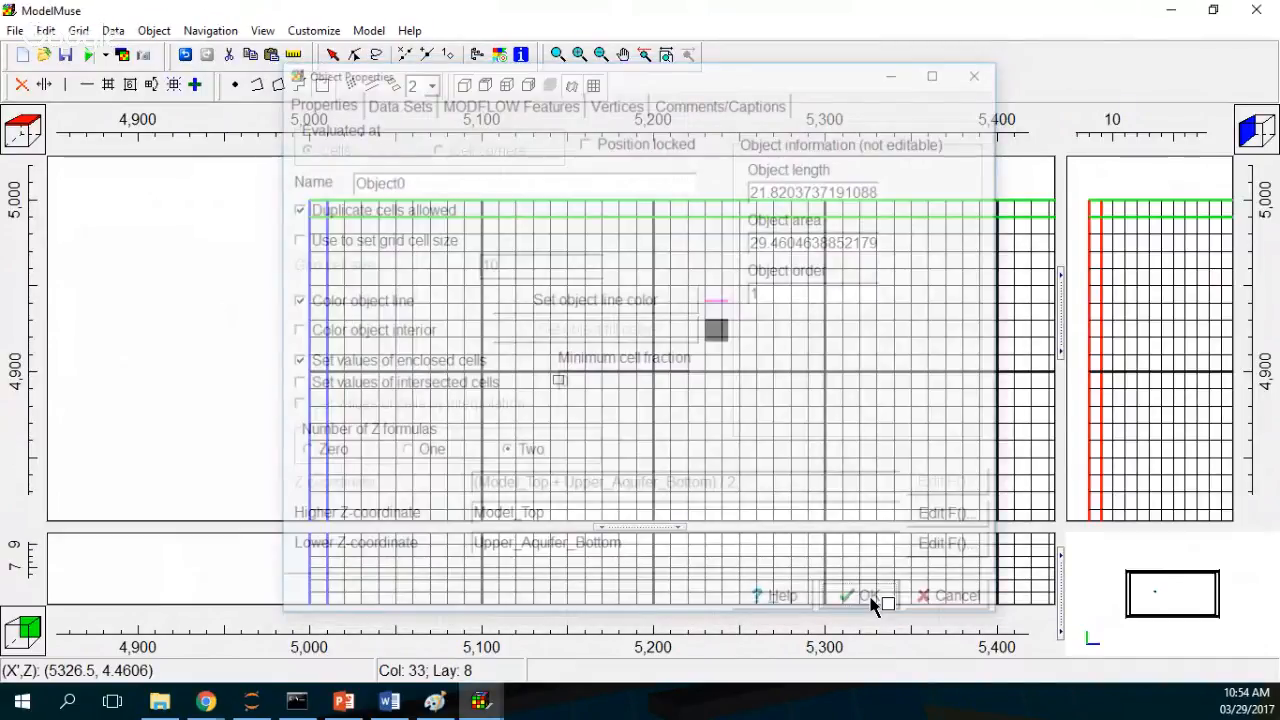
Step: Adjust the zoom and draw a second small rectangle object near column 34, row 11
{"action": "left_click", "coordinate": [557, 55]}
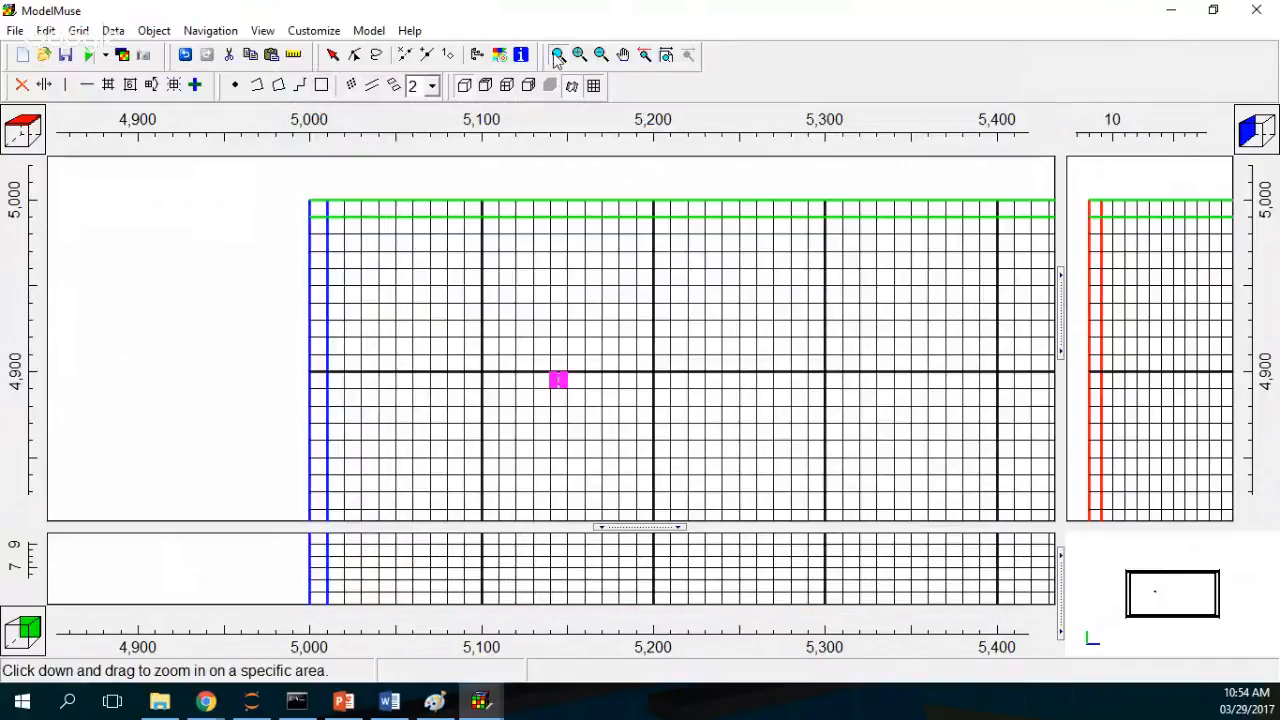
{"action": "left_click_drag", "start_coordinate": [482, 287], "coordinate": [1017, 489]}
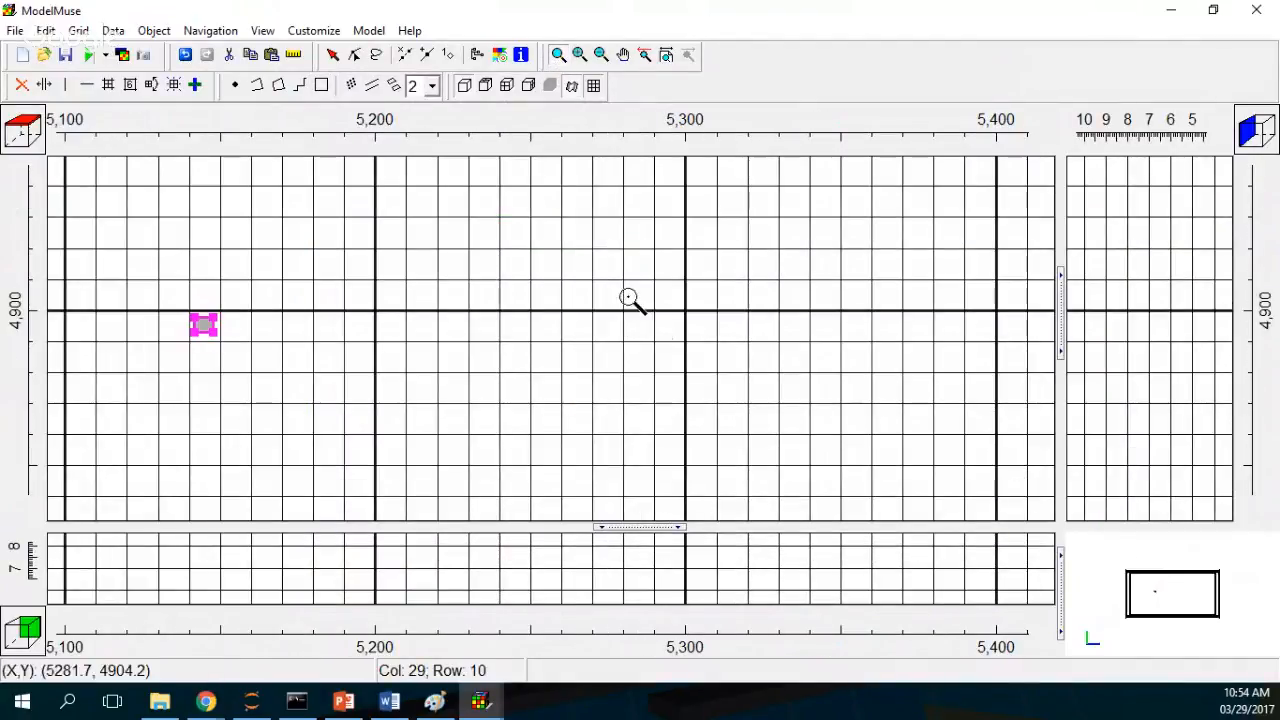
{"action": "left_click", "coordinate": [657, 323]}
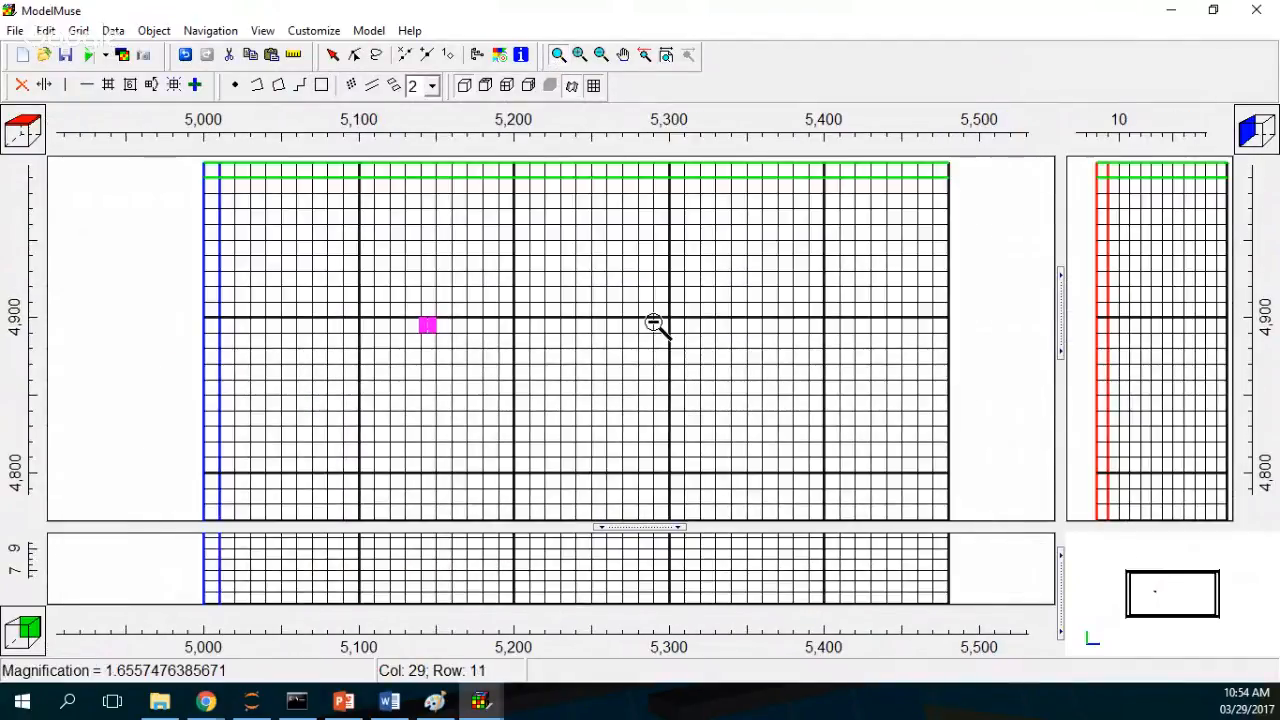
{"action": "left_click", "coordinate": [321, 85]}
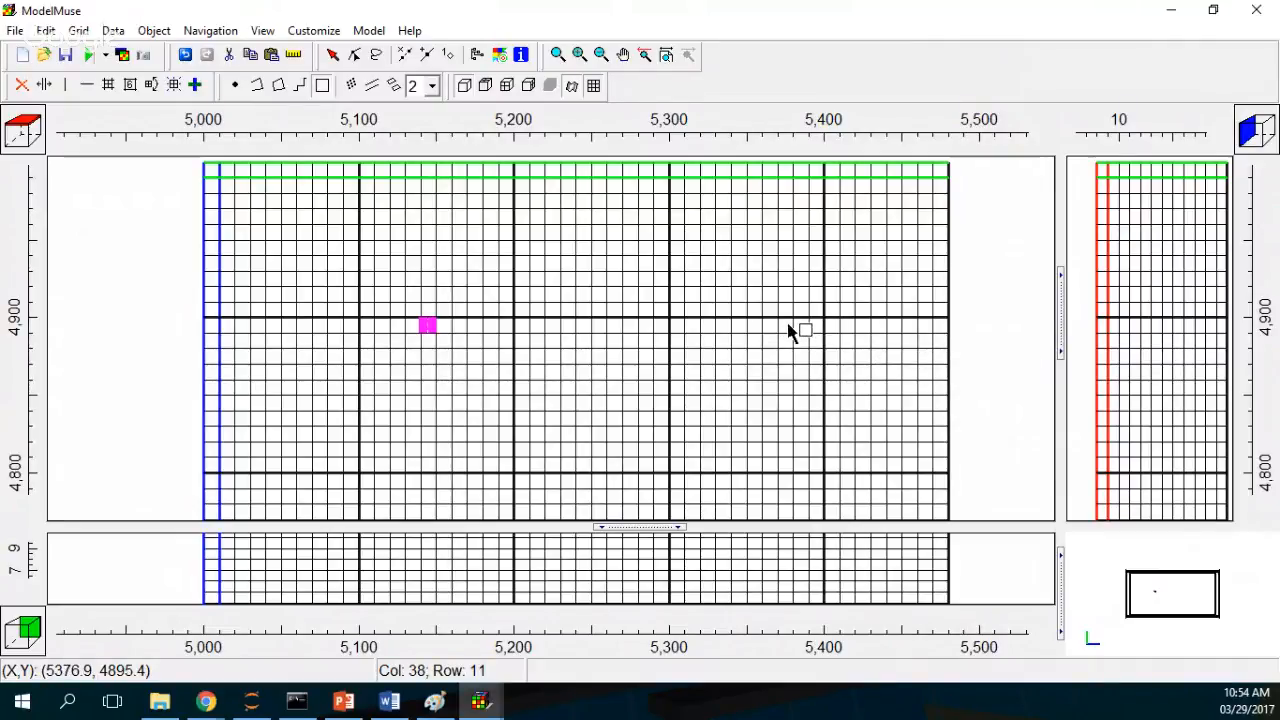
{"action": "left_click", "coordinate": [720, 322]}
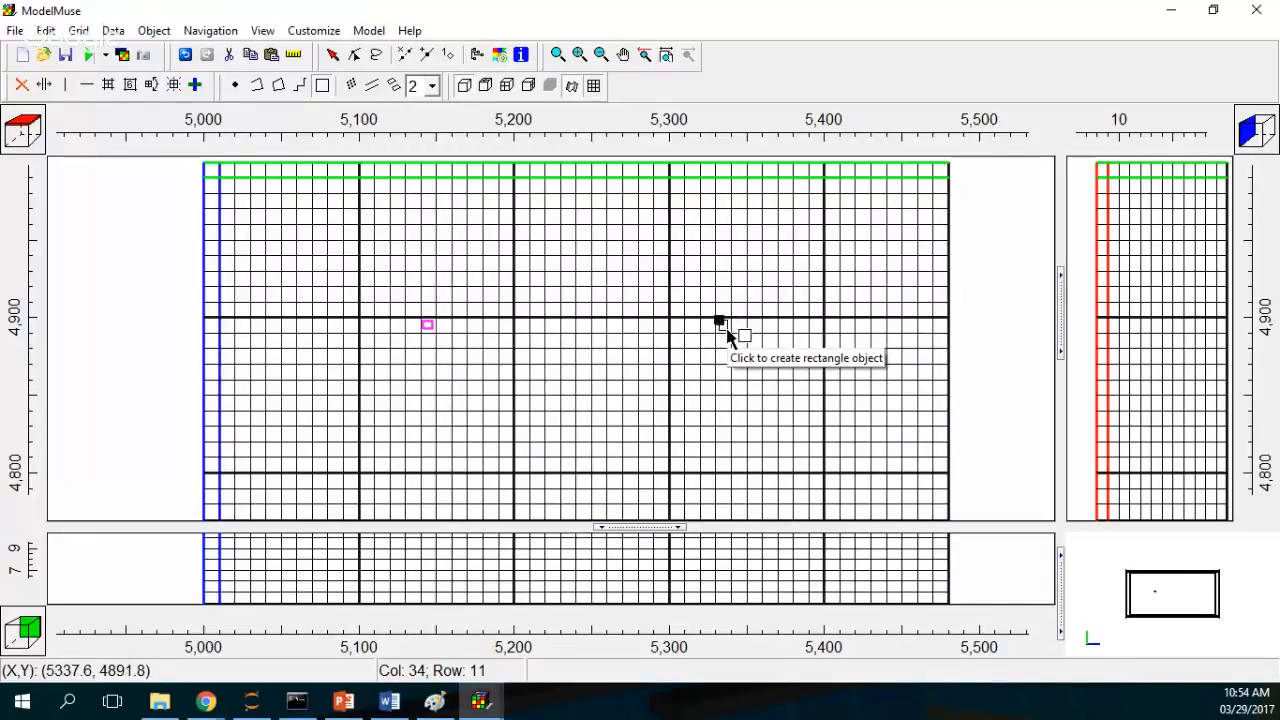
{"action": "left_click", "coordinate": [728, 331]}
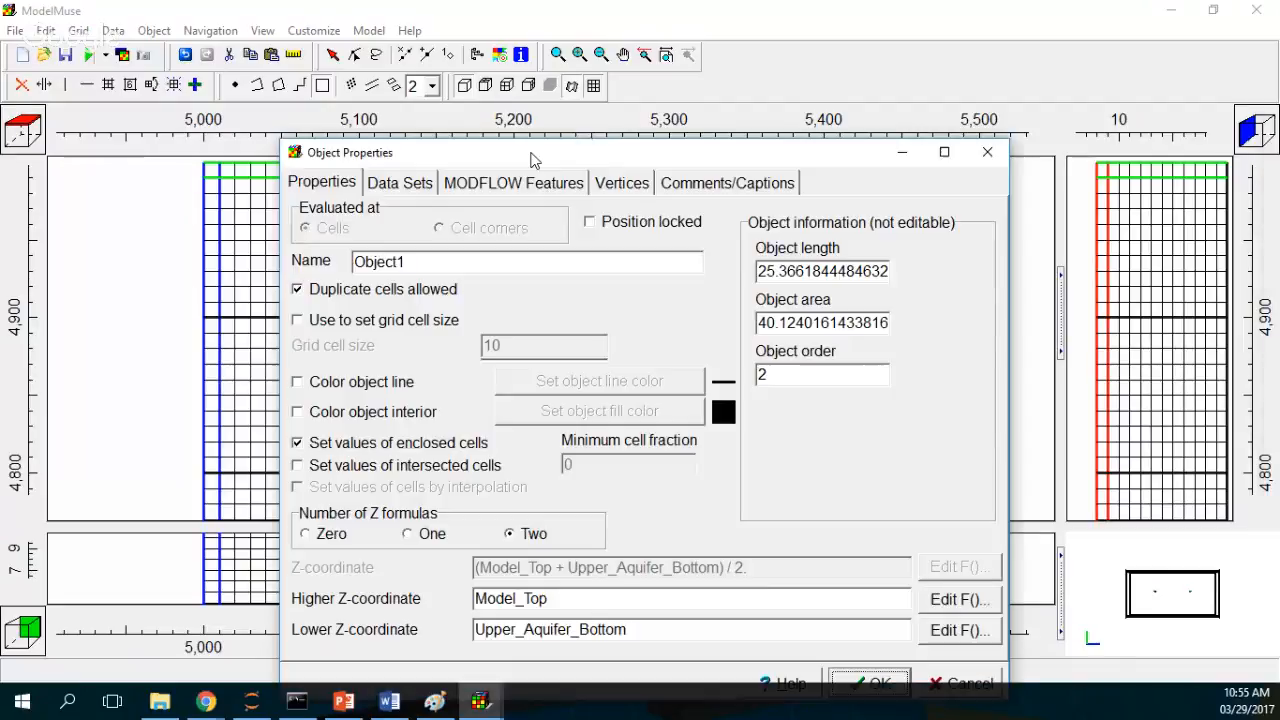
Step: Give the second rectangle a pink object line color
{"action": "left_click_drag", "start_coordinate": [531, 160], "coordinate": [506, 69]}
{"action": "left_click", "coordinate": [272, 290]}
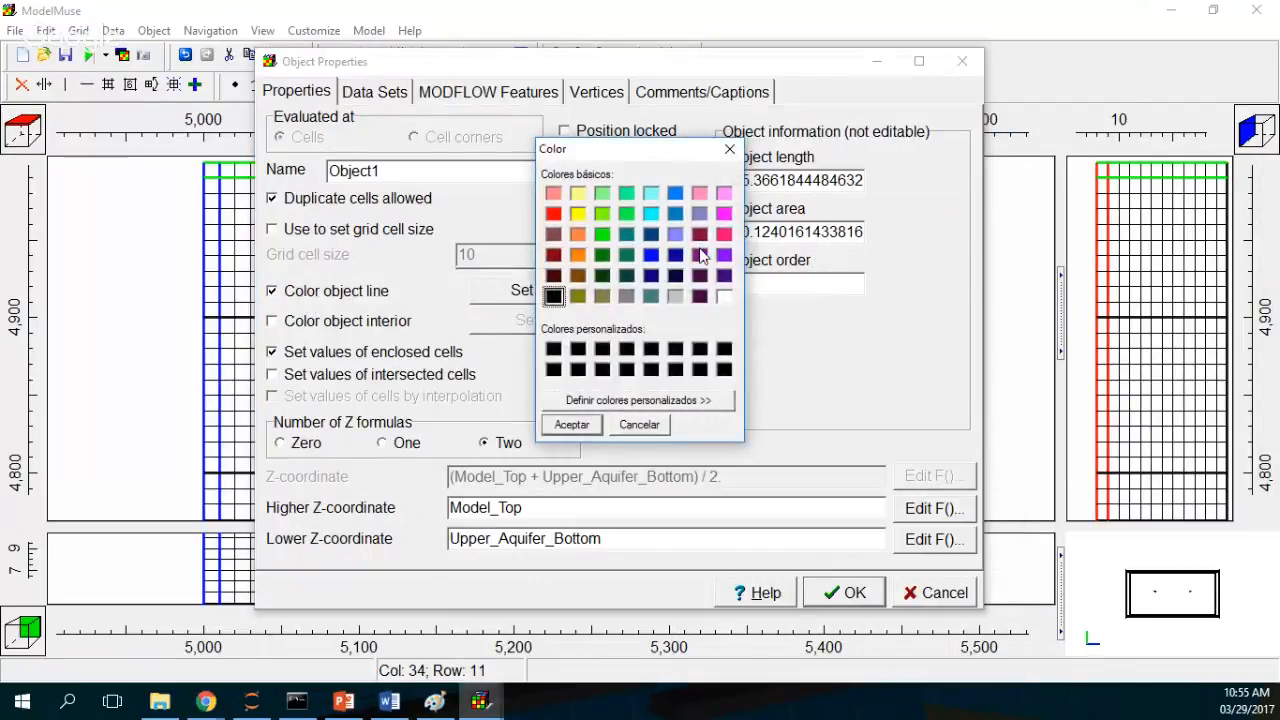
{"action": "left_click", "coordinate": [724, 234]}
{"action": "left_click", "coordinate": [572, 424]}
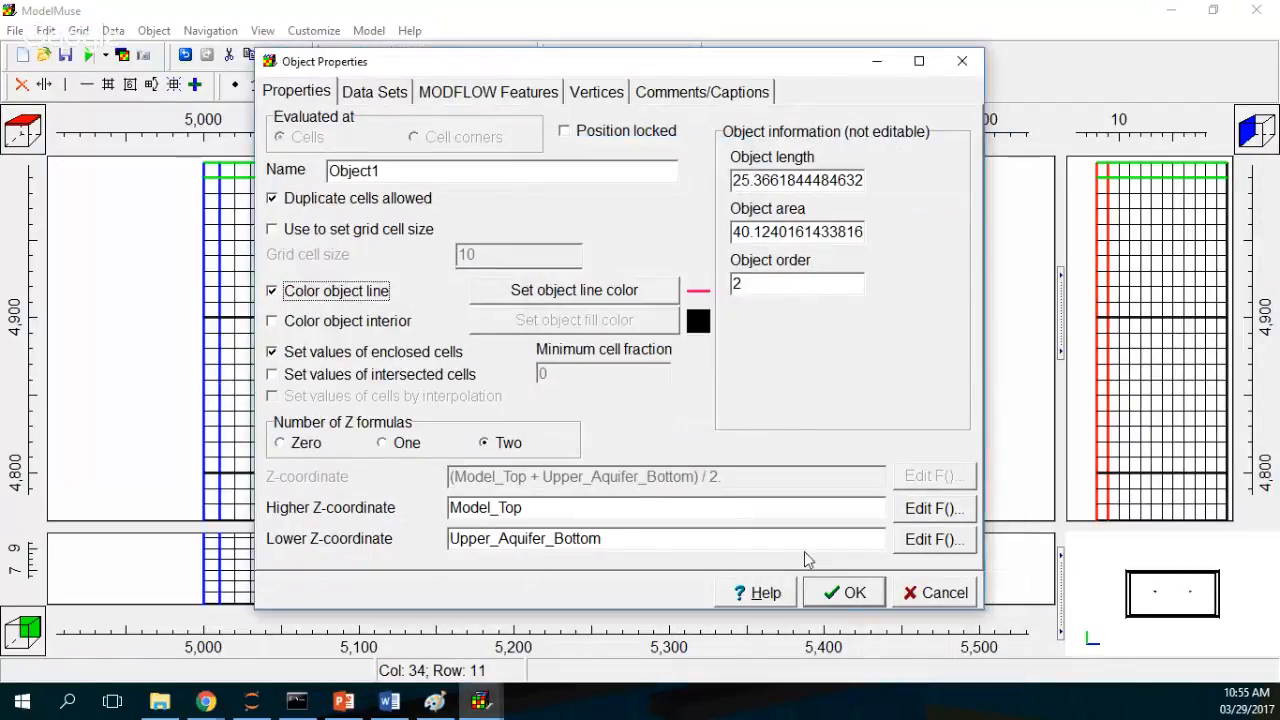
{"action": "left_click", "coordinate": [843, 592]}
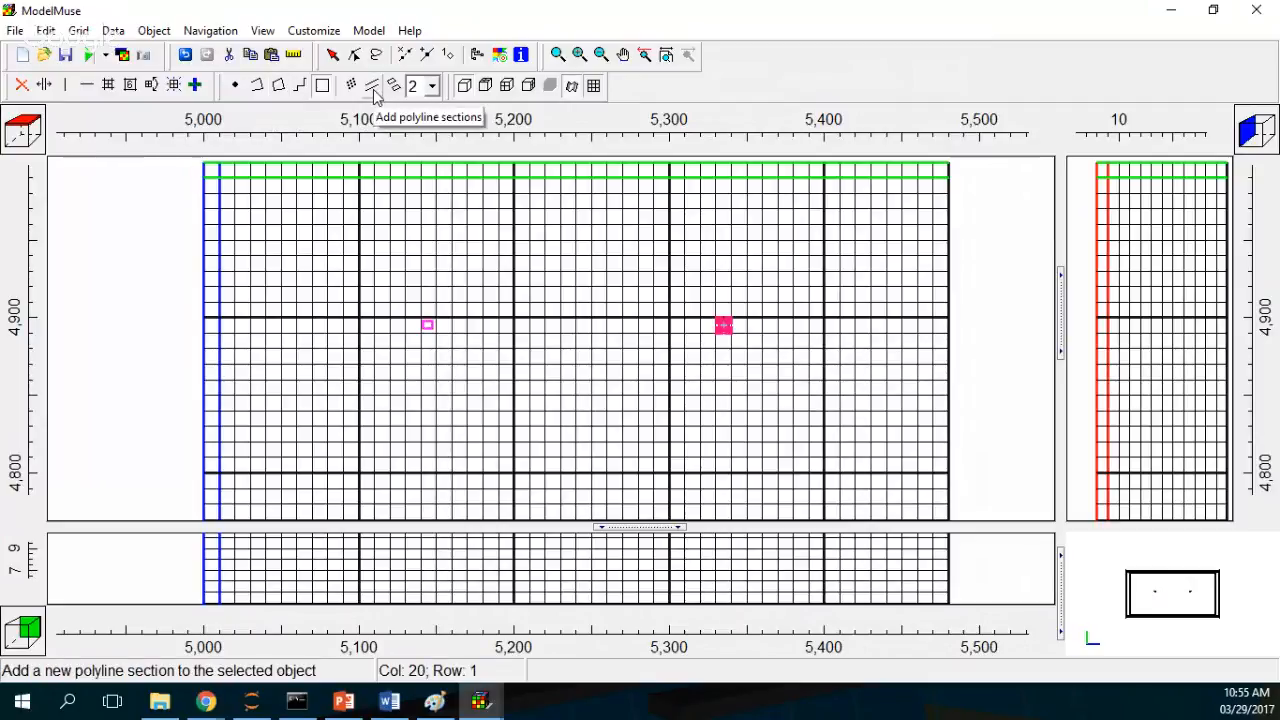
Step: Draw a vertical straight-line object about 48 m long running up from the first rectangle
{"action": "left_click", "coordinate": [260, 88]}
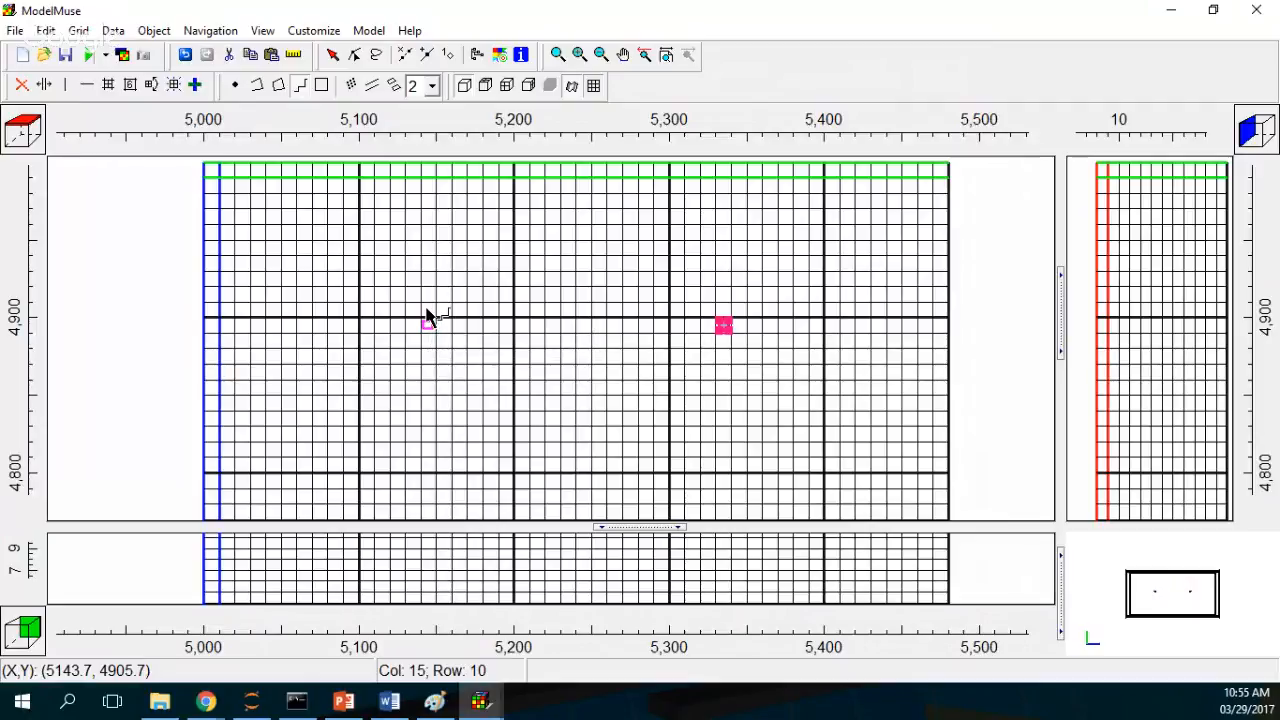
{"action": "left_click", "coordinate": [426, 310]}
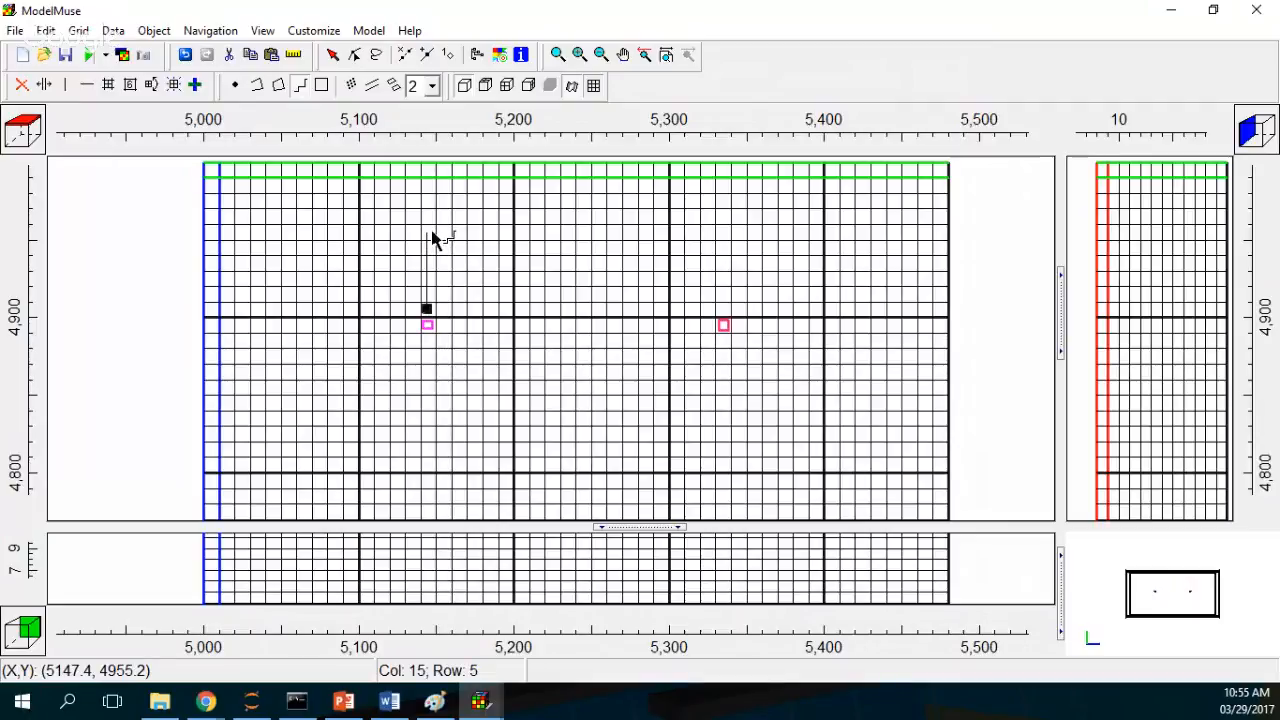
{"action": "right_click", "coordinate": [432, 238]}
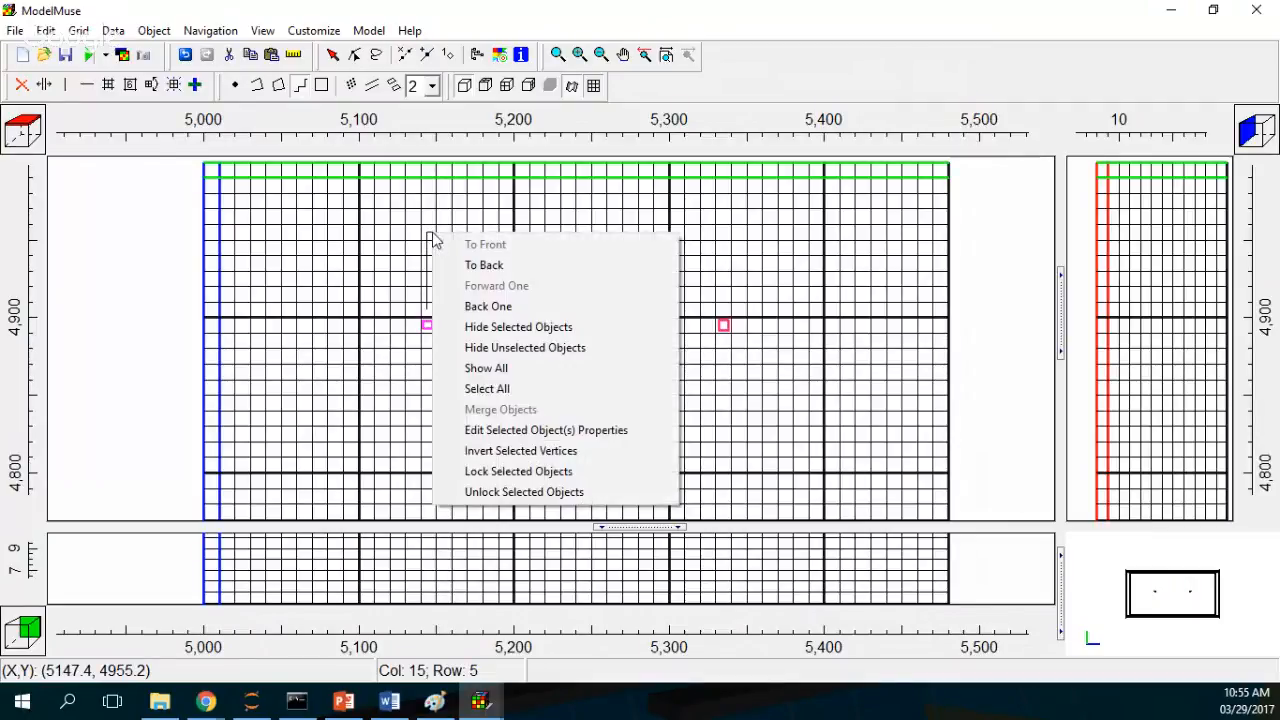
{"action": "key", "text": "Escape"}
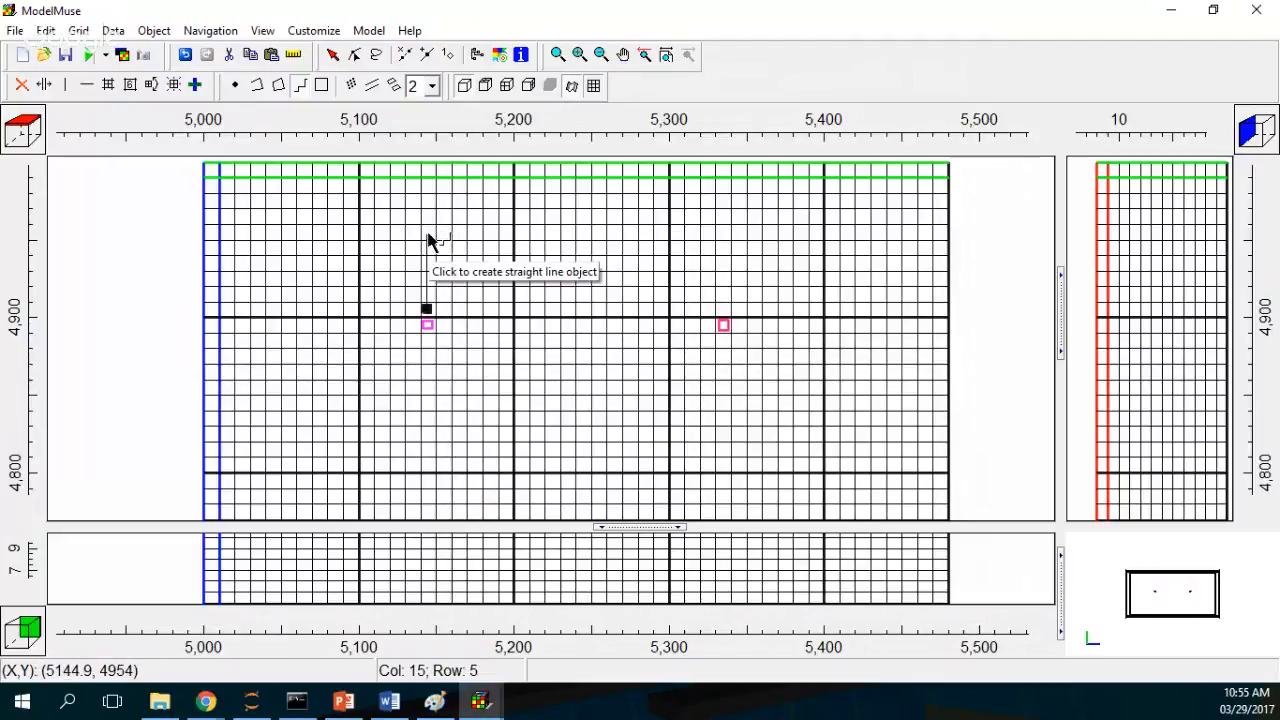
{"action": "double_click", "coordinate": [428, 236]}
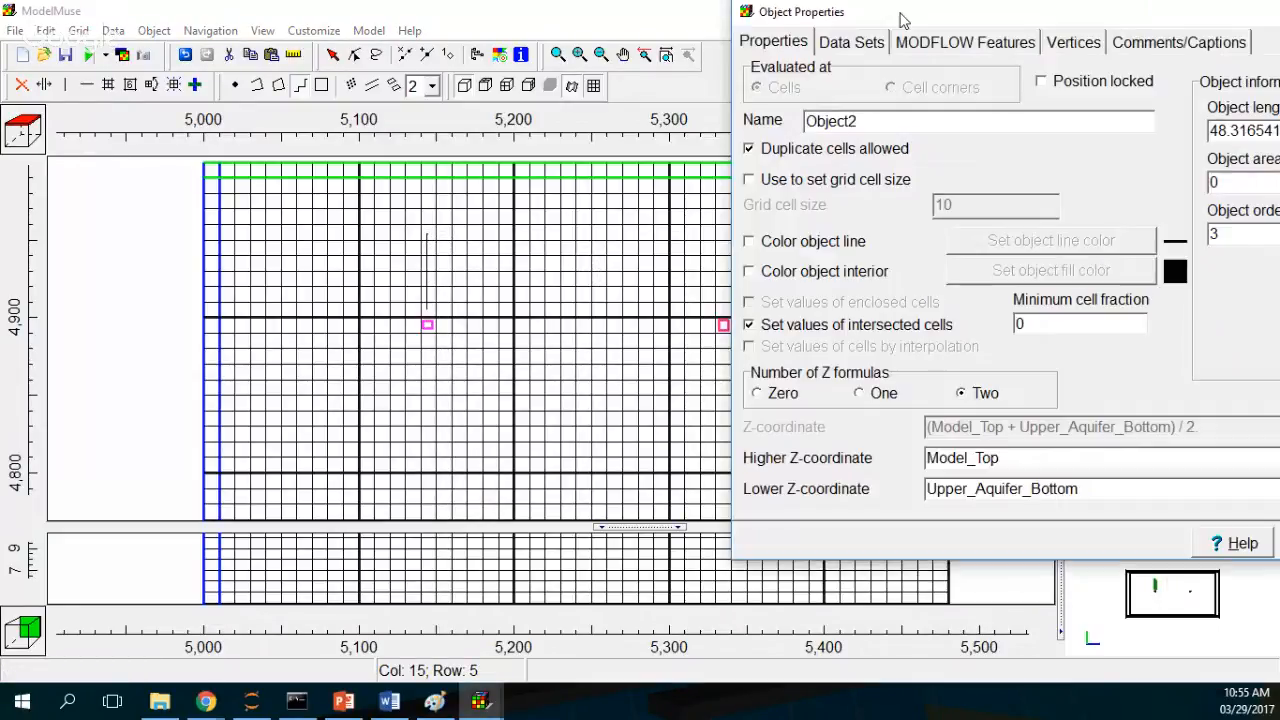
Step: Rename the new line object Drain
{"action": "left_click_drag", "start_coordinate": [903, 20], "coordinate": [671, 80]}
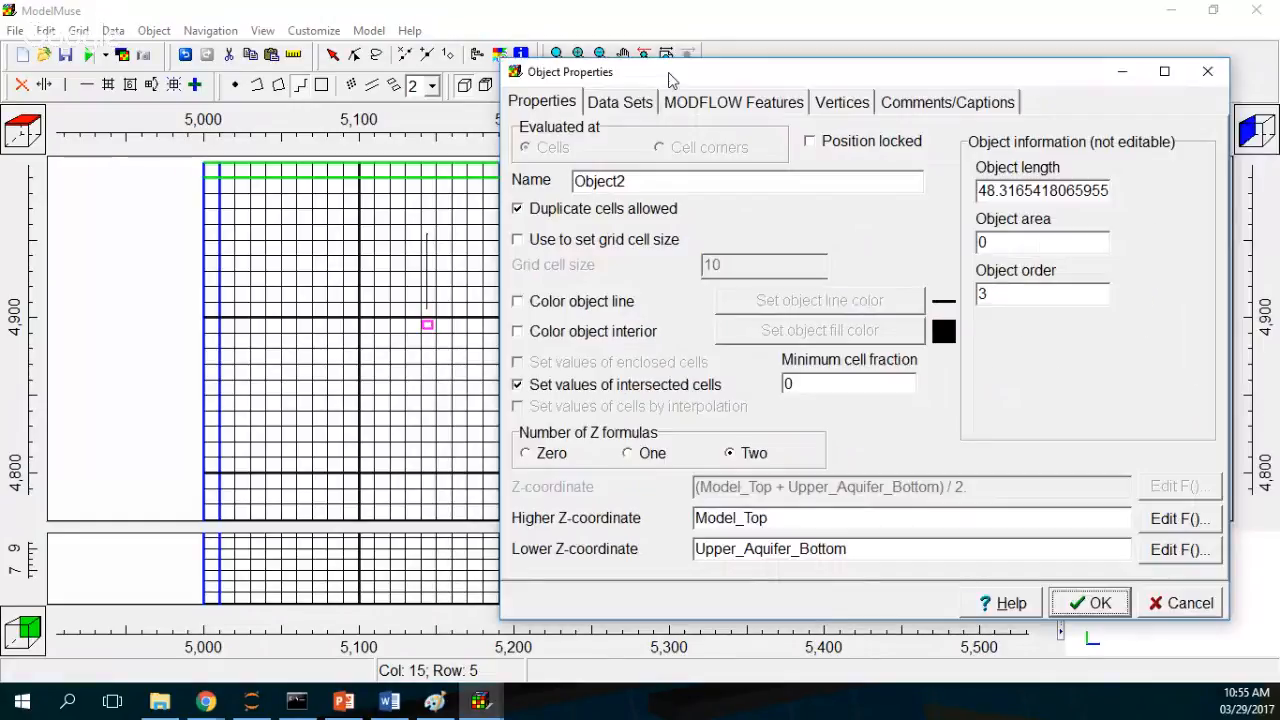
{"action": "double_click", "coordinate": [612, 181]}
{"action": "type", "text": "Darins"}
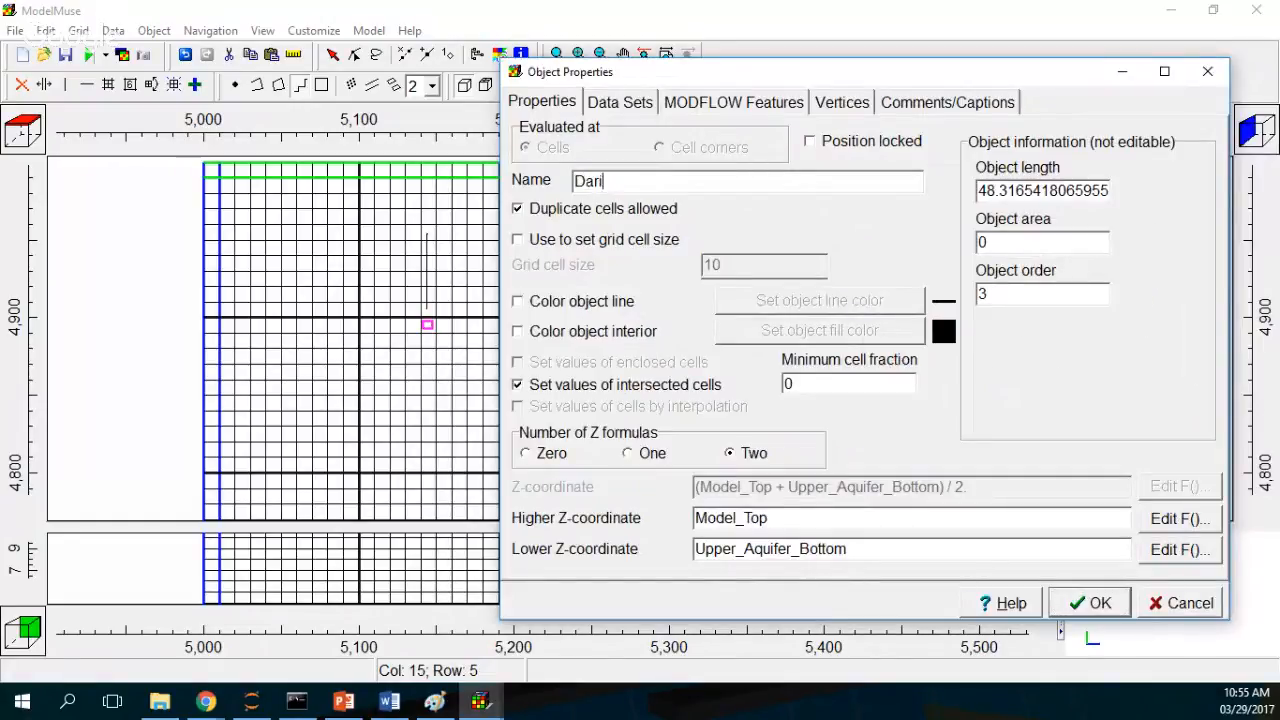
{"action": "key", "text": "BackSpace"}
{"action": "key", "text": "BackSpace"}
{"action": "key", "text": "BackSpace"}
{"action": "key", "text": "BackSpace"}
{"action": "key", "text": "BackSpace"}
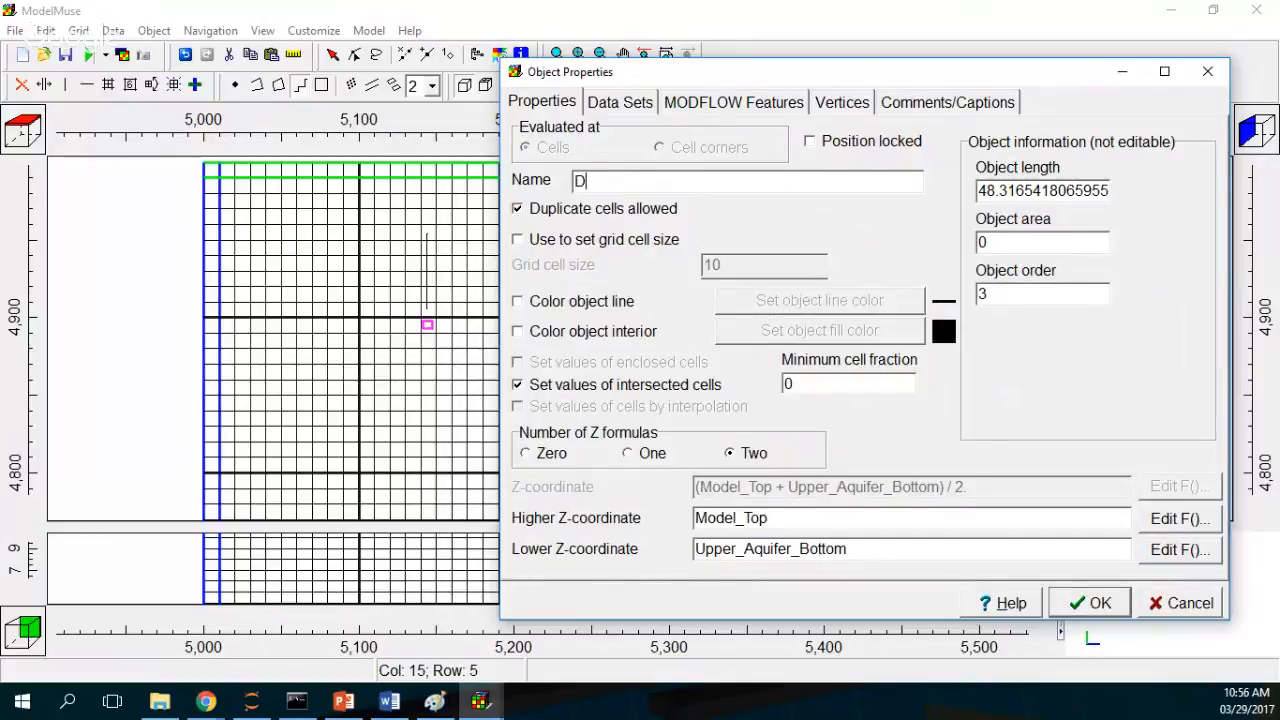
{"action": "type", "text": "rains"}
{"action": "key", "text": "BackSpace"}
{"action": "key", "text": "BackSpace"}
{"action": "type", "text": "n"}
Step: Turn on the object line color for Drain and pick a lavender color
{"action": "left_click", "coordinate": [580, 301]}
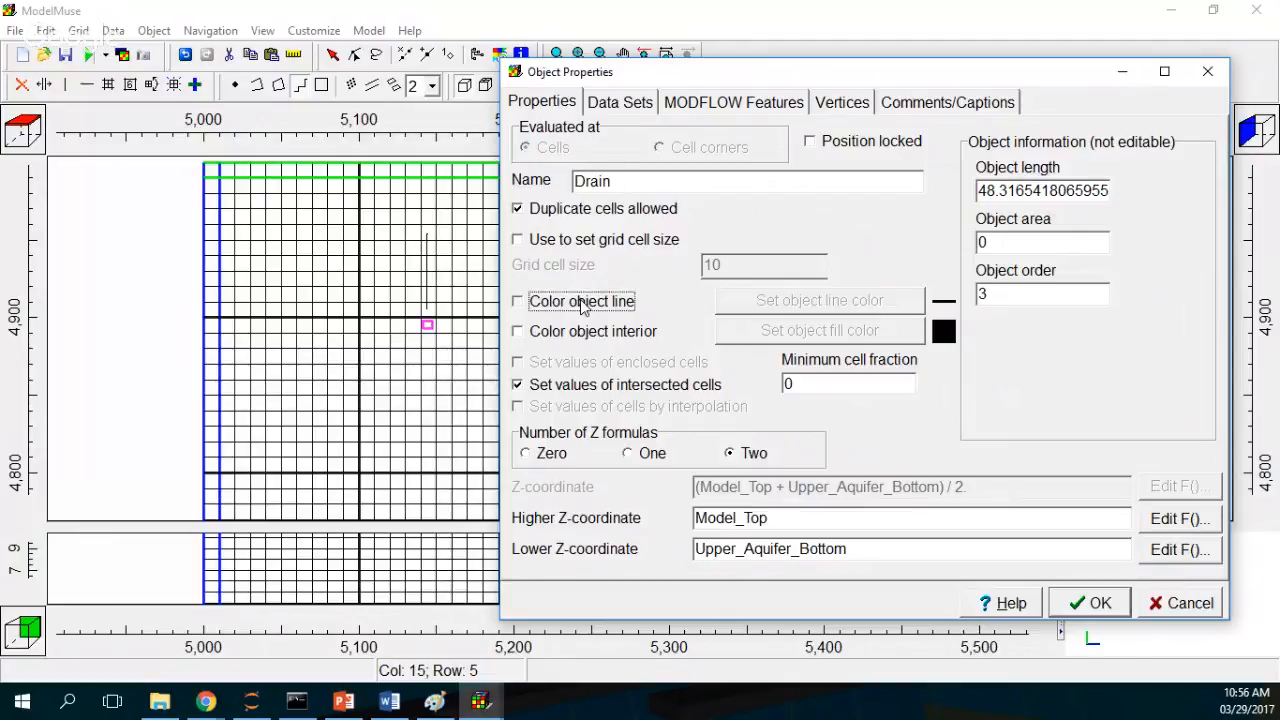
{"action": "left_click", "coordinate": [699, 213]}
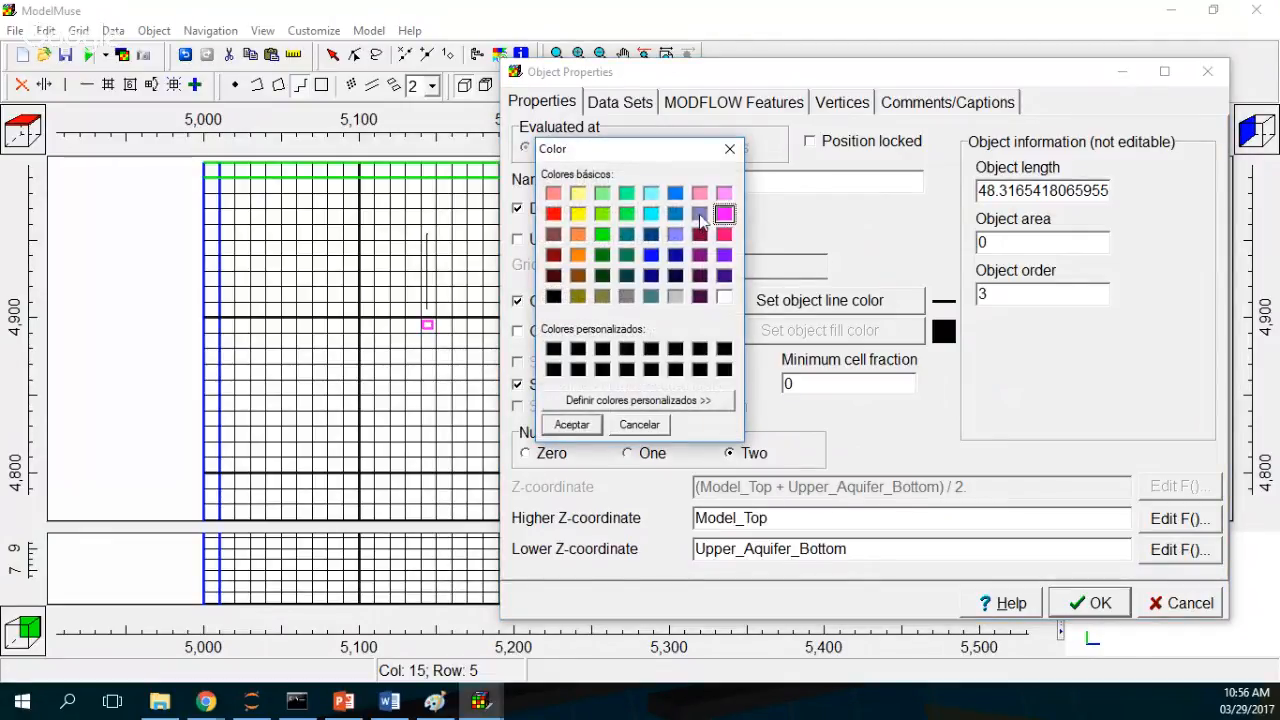
{"action": "left_click", "coordinate": [571, 424]}
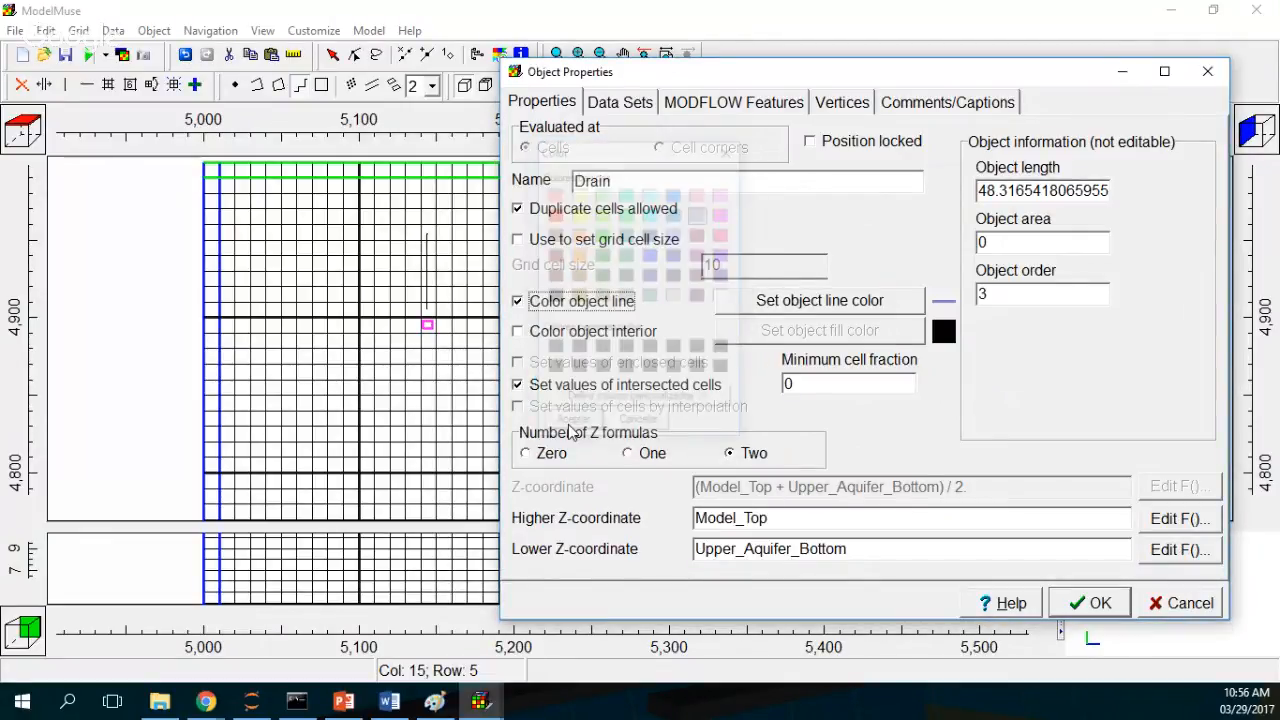
Step: Switch Drain to one Z formula and set its Z-coordinate to 0.5
{"action": "left_click", "coordinate": [628, 453]}
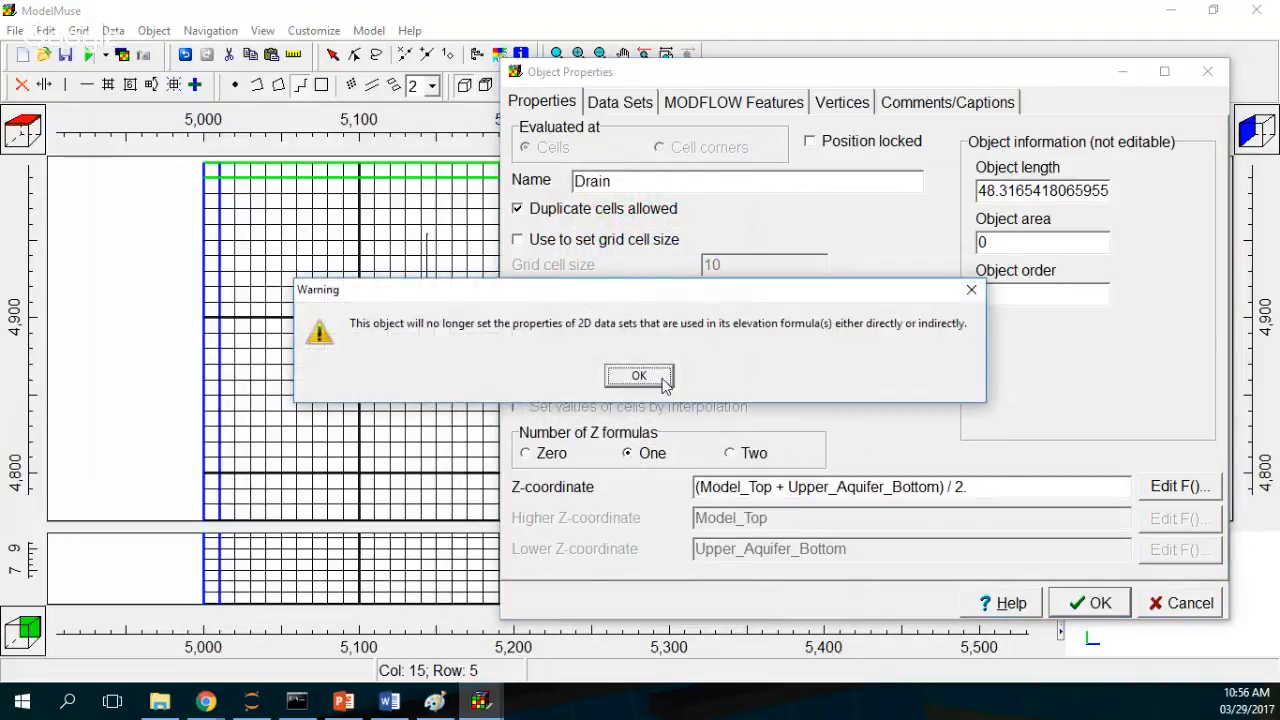
{"action": "left_click", "coordinate": [640, 374]}
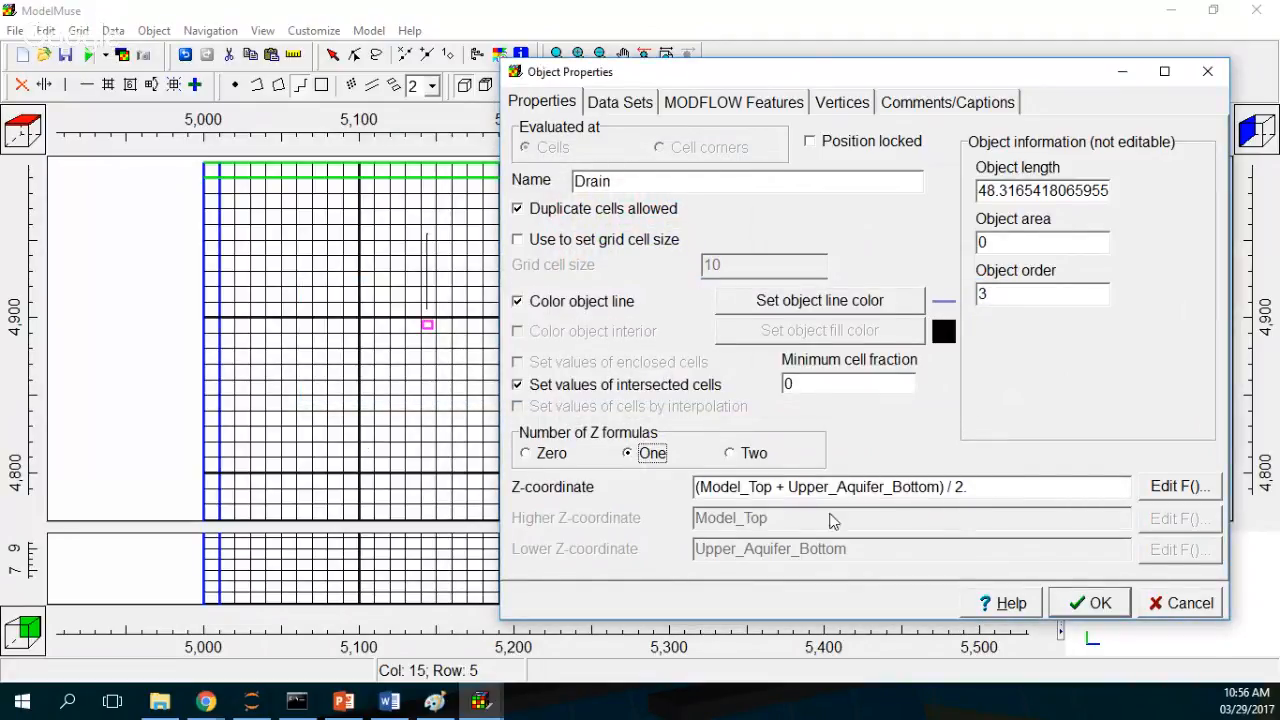
{"action": "key", "text": "Tab"}
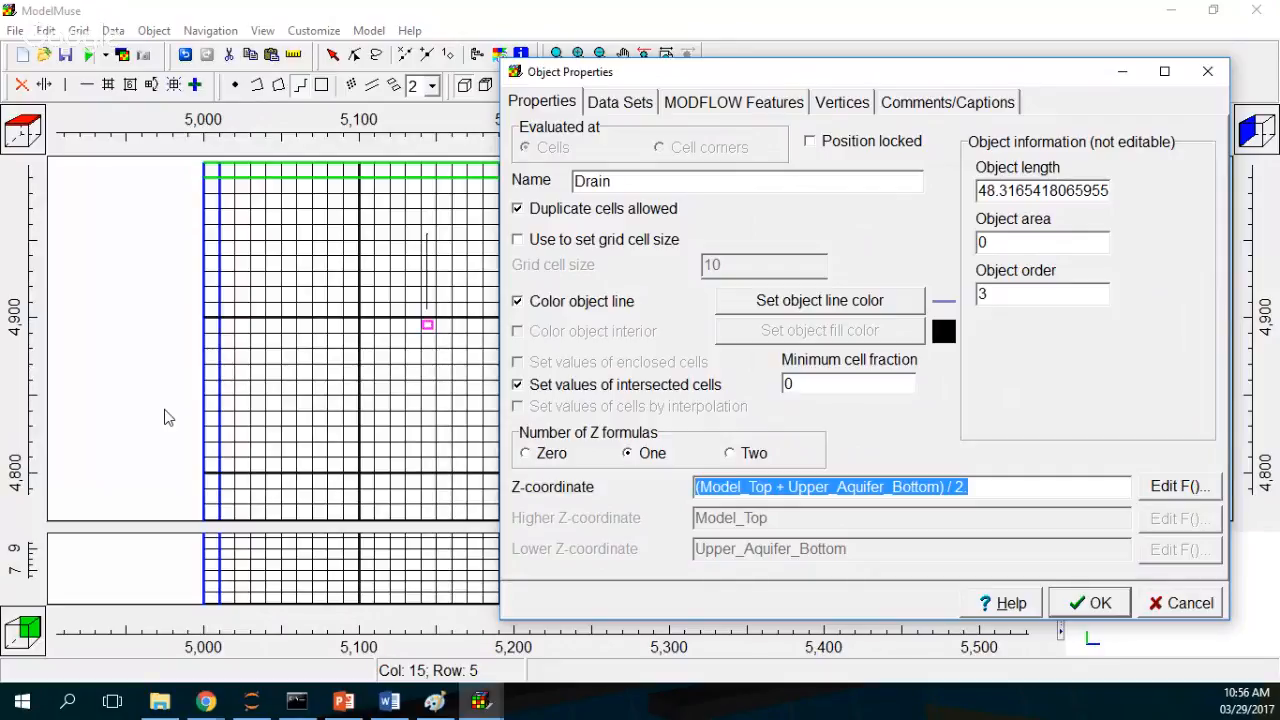
{"action": "type", "text": "0.5"}
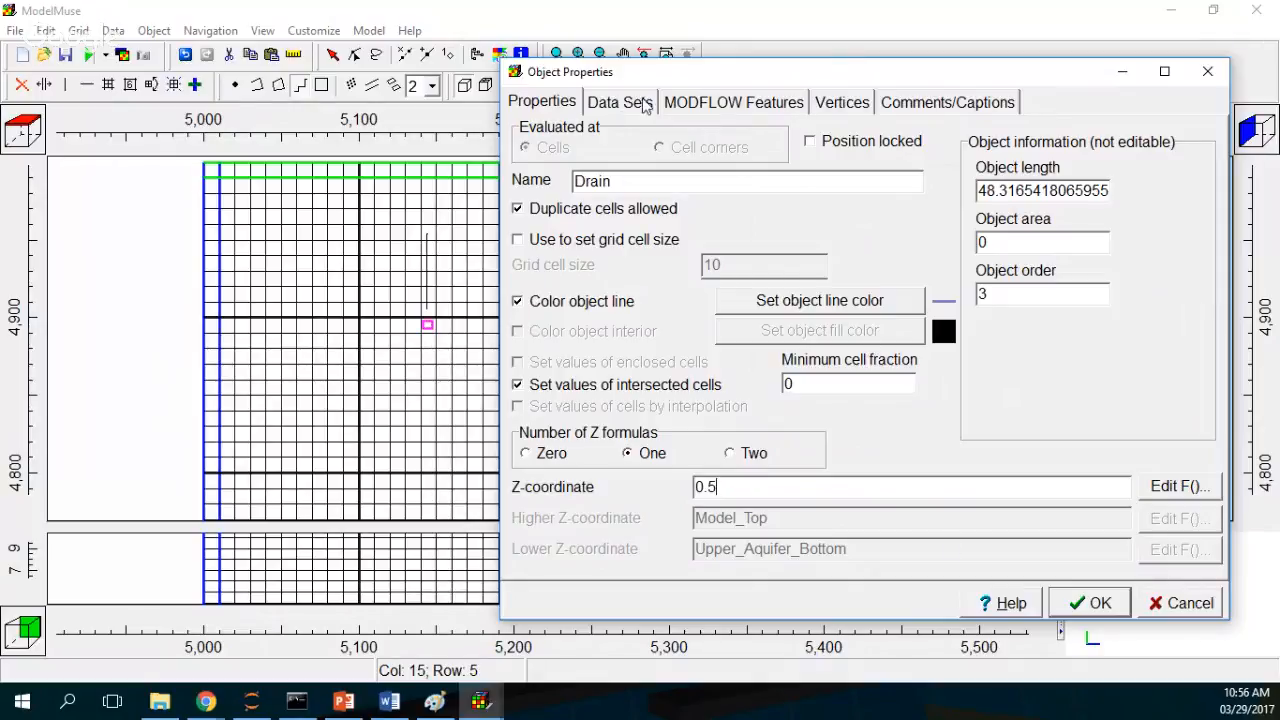
Step: Add one GHB time period for Drain and set the conductance interpretation to Direct
{"action": "left_click", "coordinate": [704, 108]}
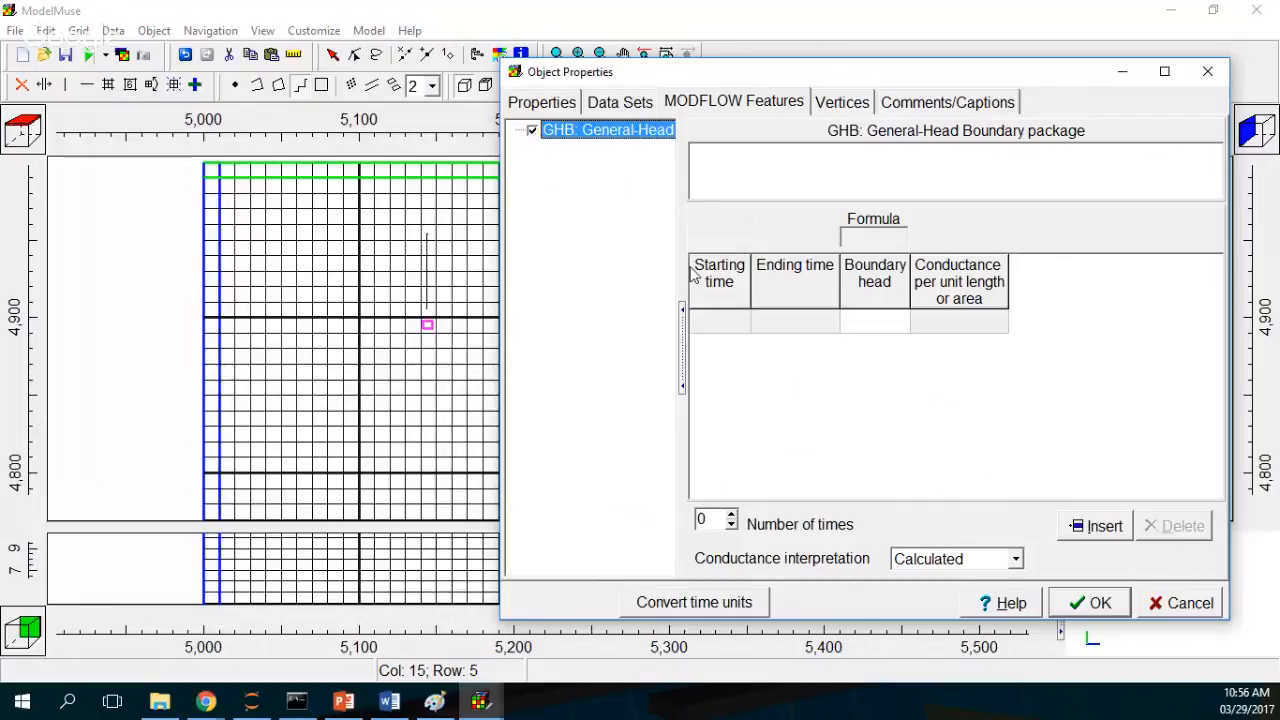
{"action": "left_click", "coordinate": [719, 322]}
{"action": "left_click", "coordinate": [742, 320]}
{"action": "left_click", "coordinate": [731, 350]}
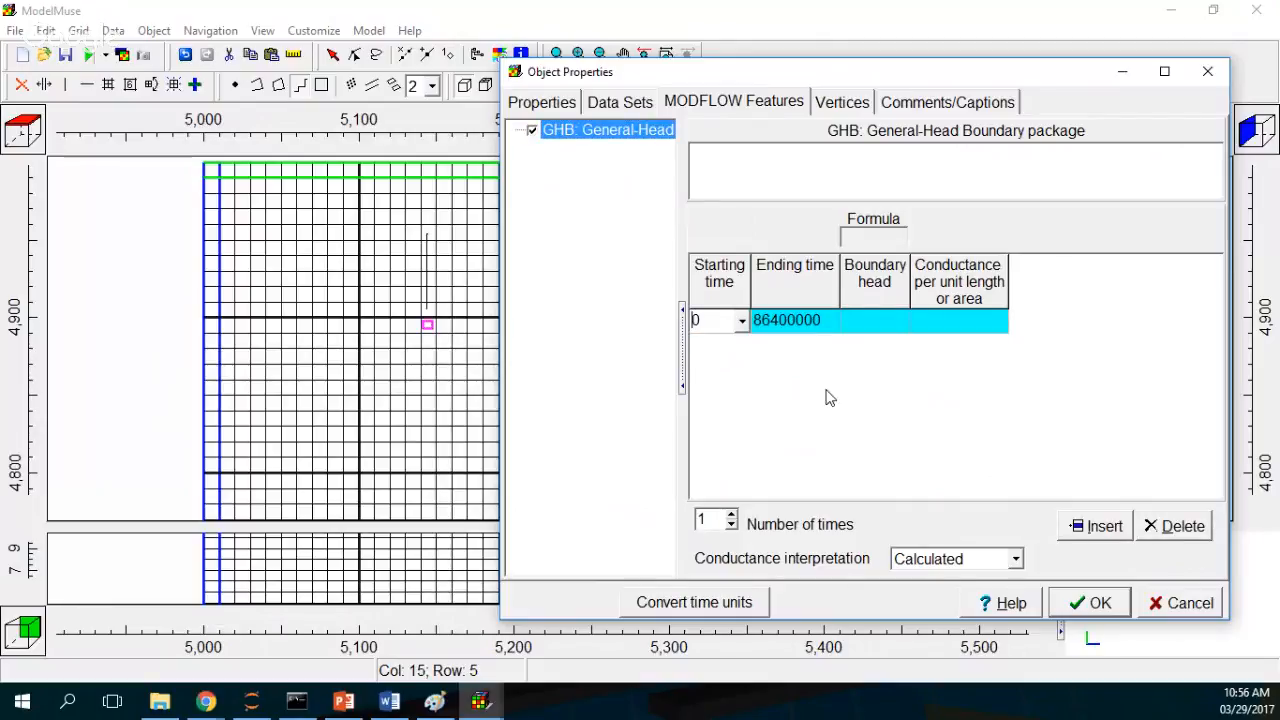
{"action": "left_click", "coordinate": [947, 560]}
{"action": "left_click", "coordinate": [948, 598]}
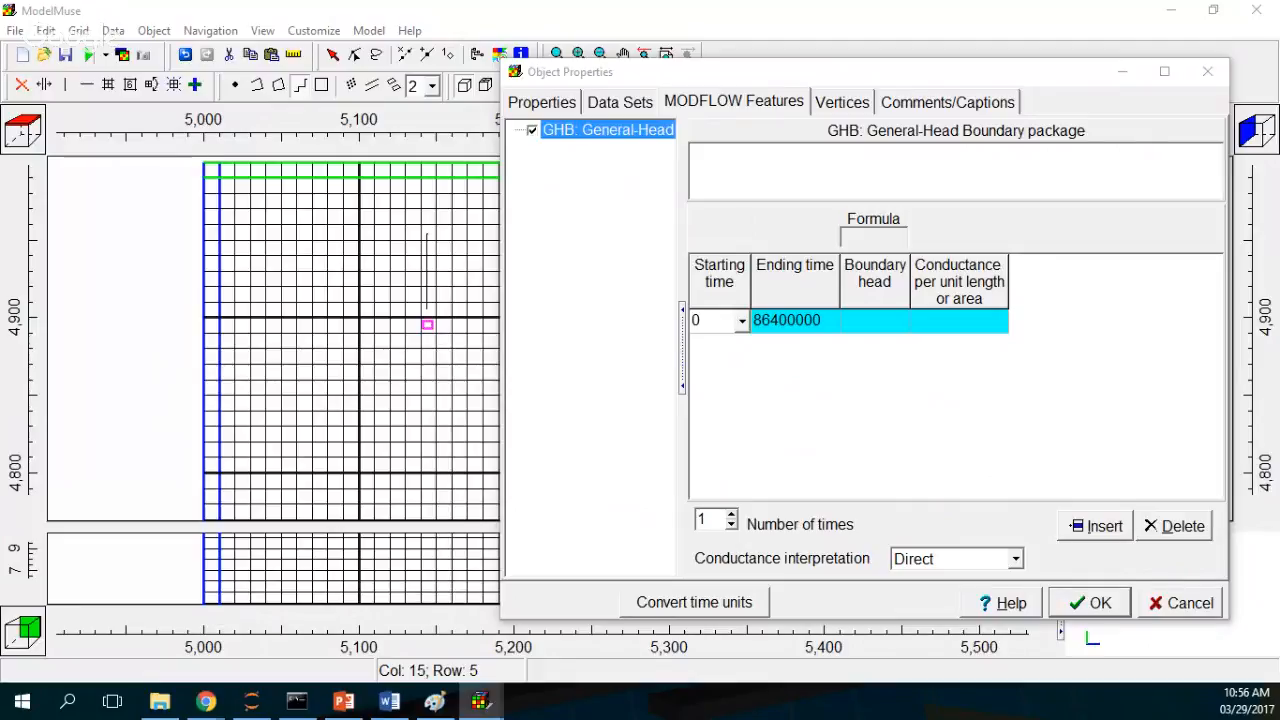
Step: Set the GHB boundary head to 0.5 and conductance to 0.001, then apply the object properties
{"action": "left_click", "coordinate": [876, 320]}
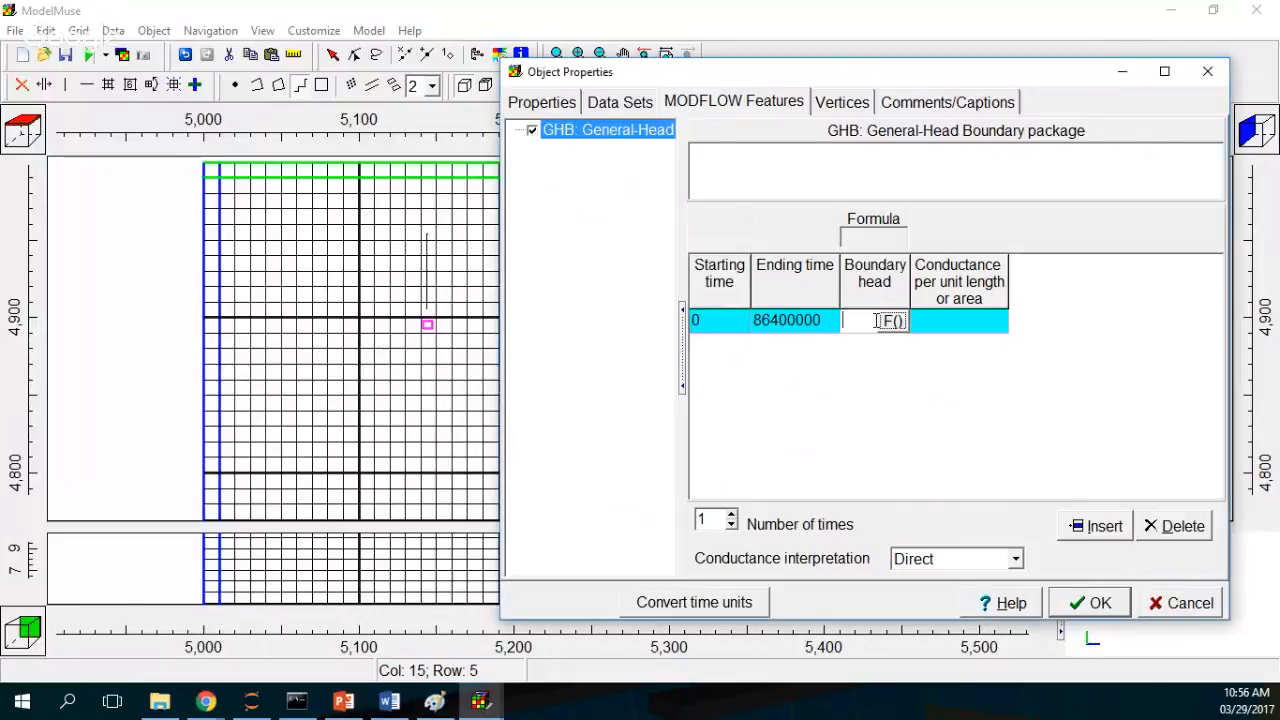
{"action": "type", "text": "0.5"}
{"action": "left_click", "coordinate": [968, 328]}
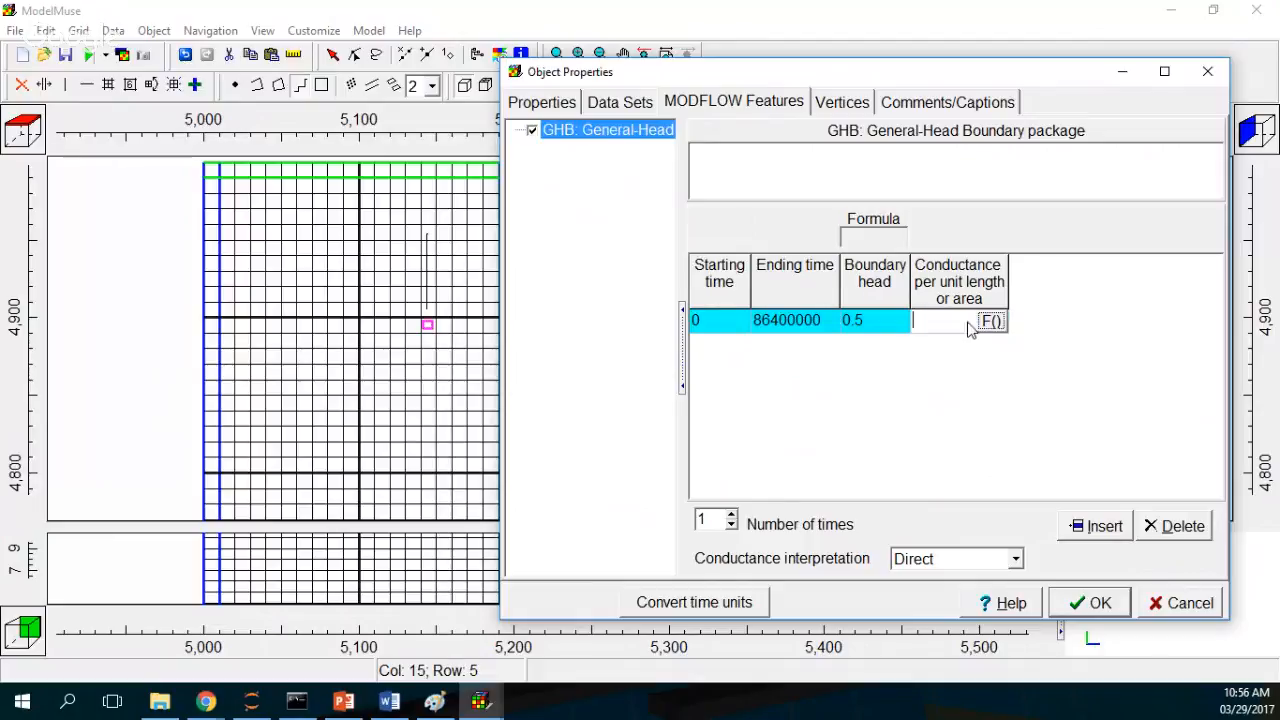
{"action": "type", "text": "0.001"}
{"action": "left_click", "coordinate": [1092, 604]}
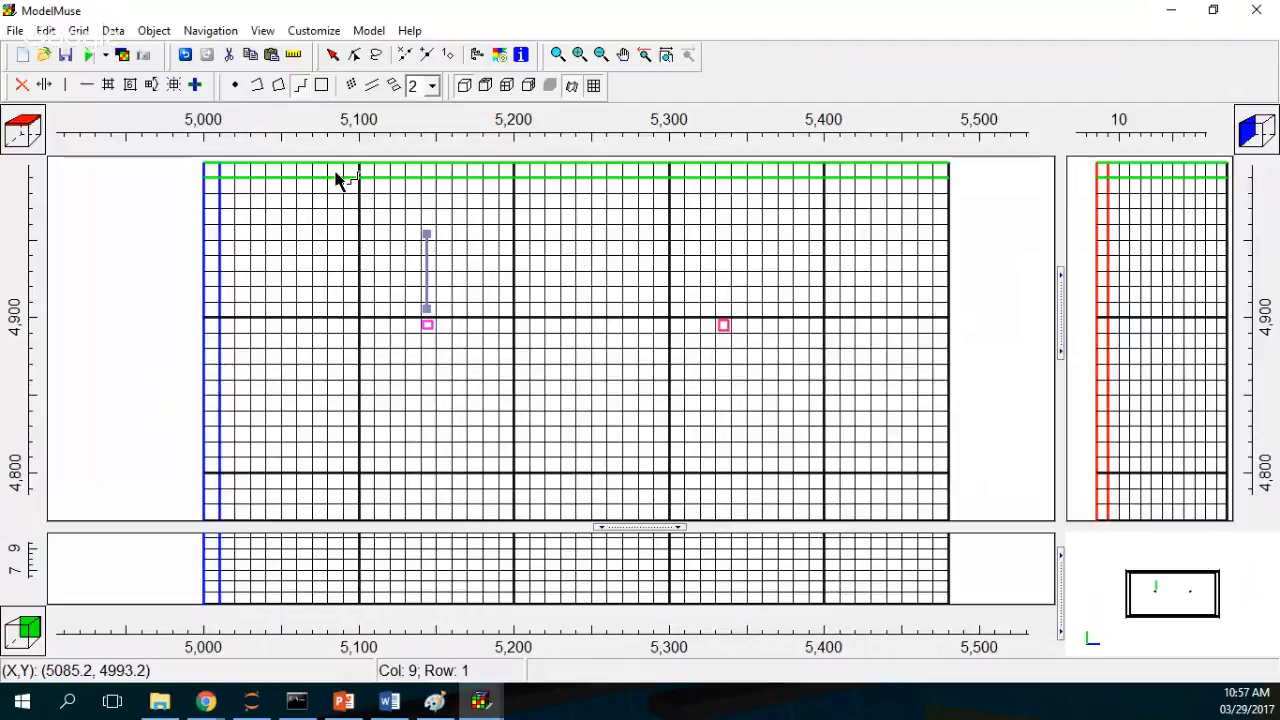
Step: Add polyline sections to Drain running about 50 m east, west and south from the first caisson
{"action": "left_click", "coordinate": [378, 88]}
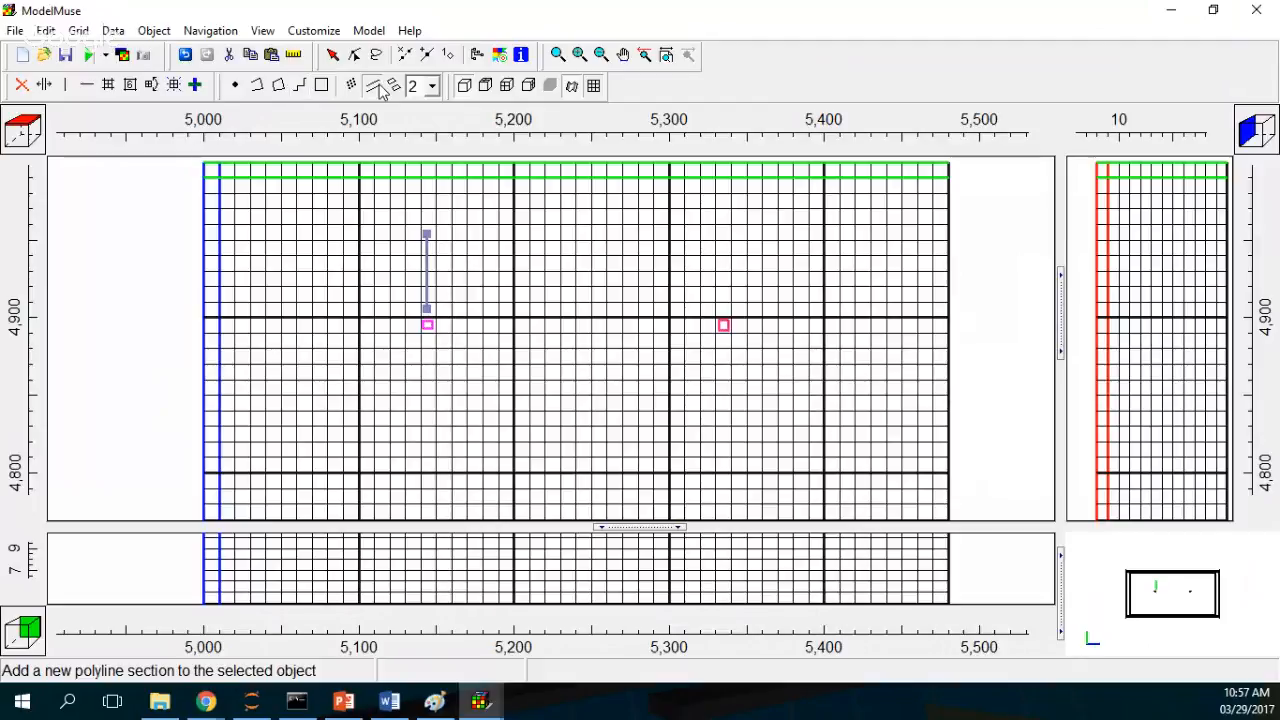
{"action": "left_click", "coordinate": [442, 325]}
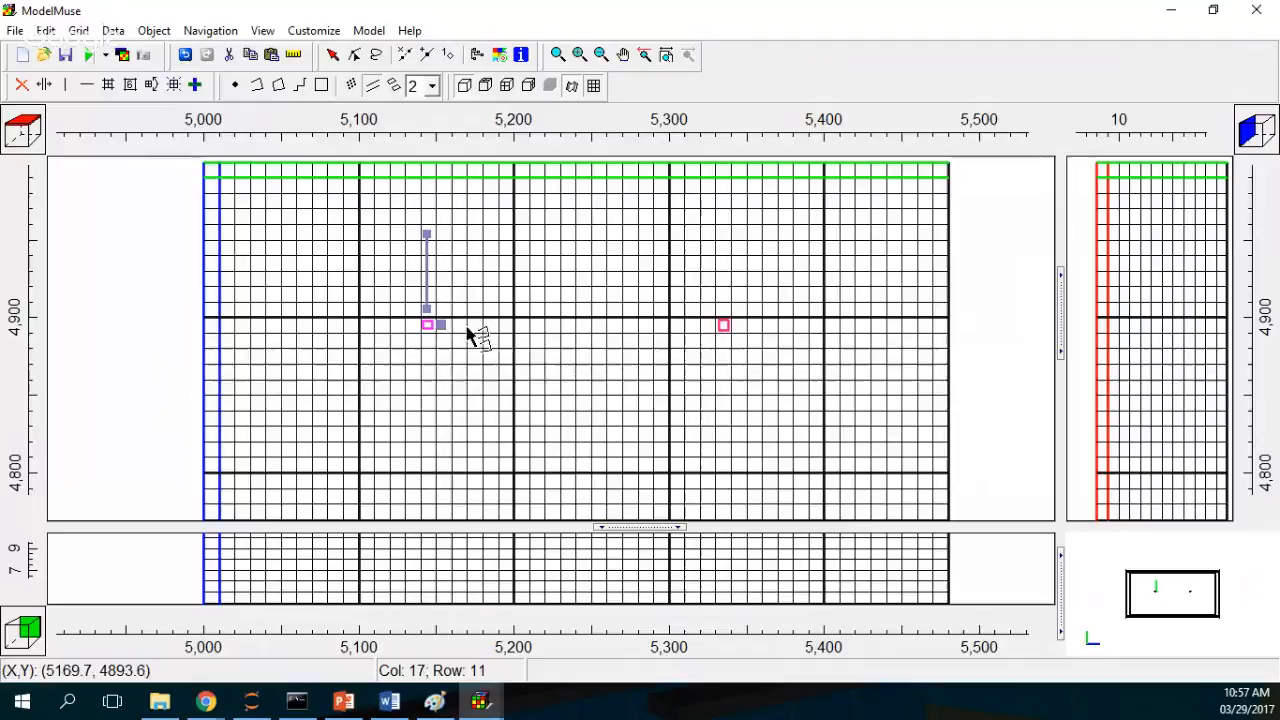
{"action": "left_click", "coordinate": [522, 325]}
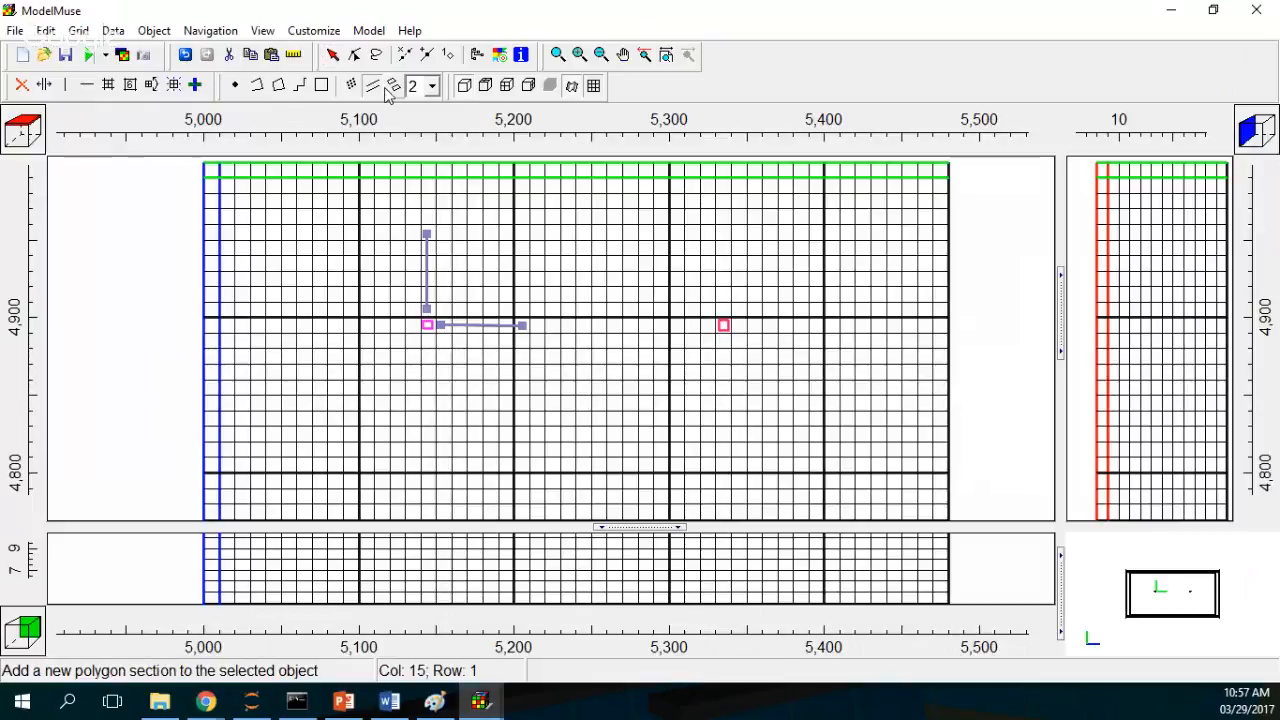
{"action": "left_click", "coordinate": [413, 324]}
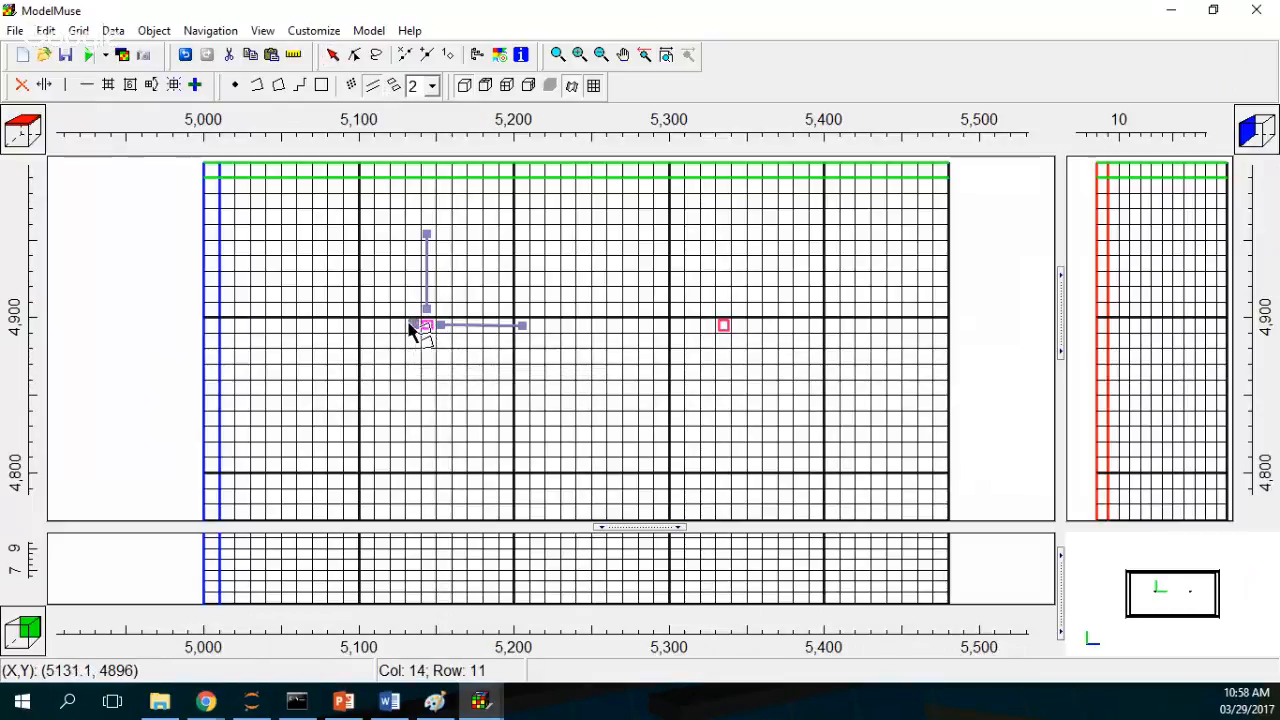
{"action": "double_click", "coordinate": [334, 324]}
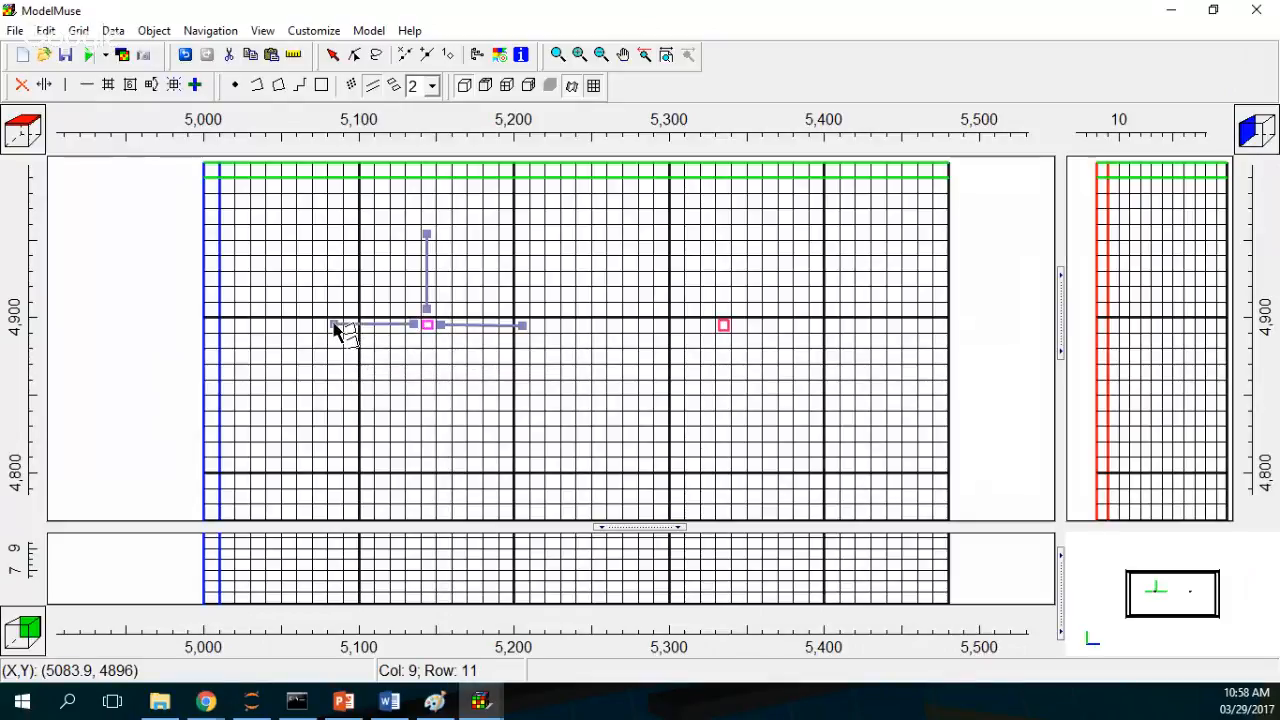
{"action": "left_click", "coordinate": [371, 87]}
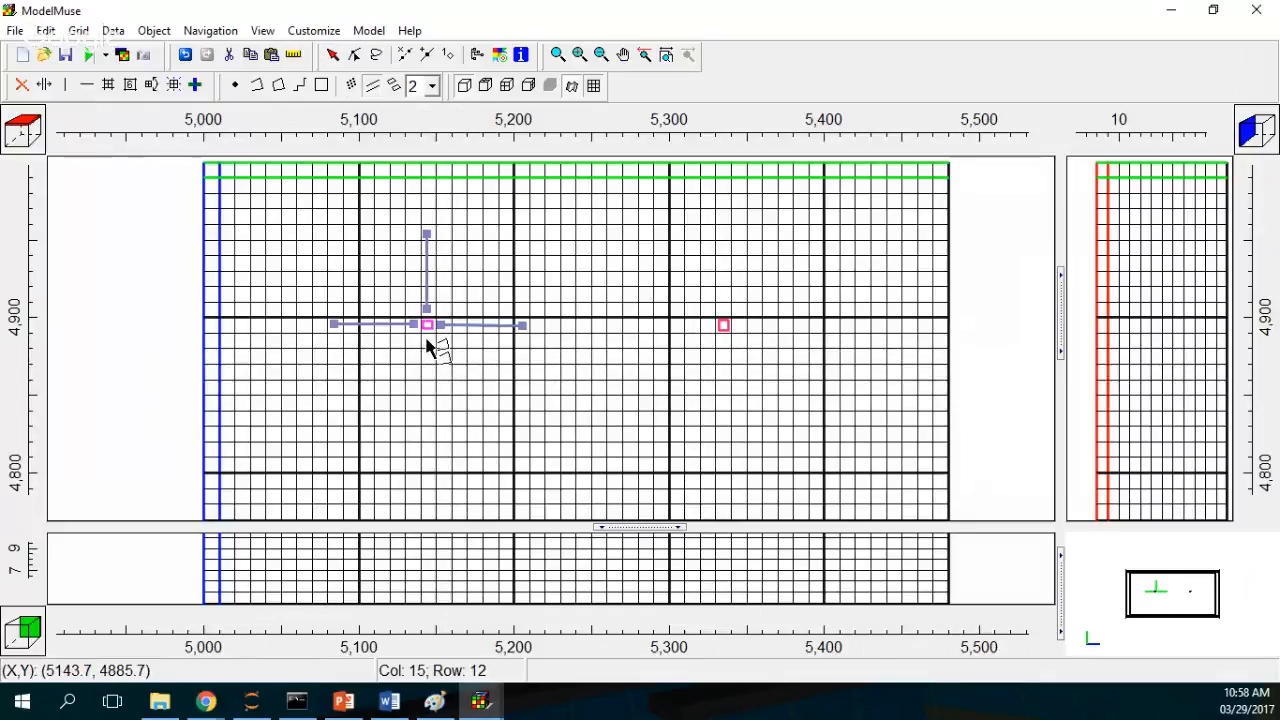
{"action": "double_click", "coordinate": [427, 415]}
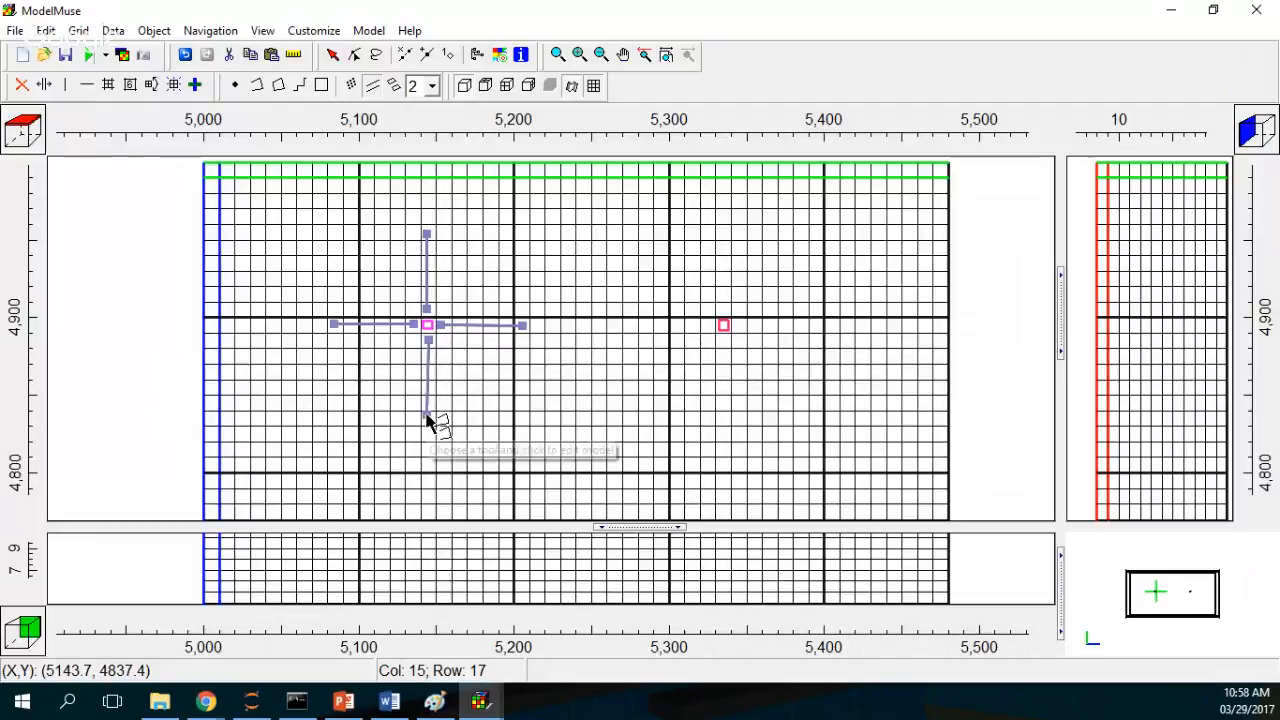
Step: Add Drain sections about 50 m north and 40 m east from the second caisson
{"action": "left_click", "coordinate": [369, 88]}
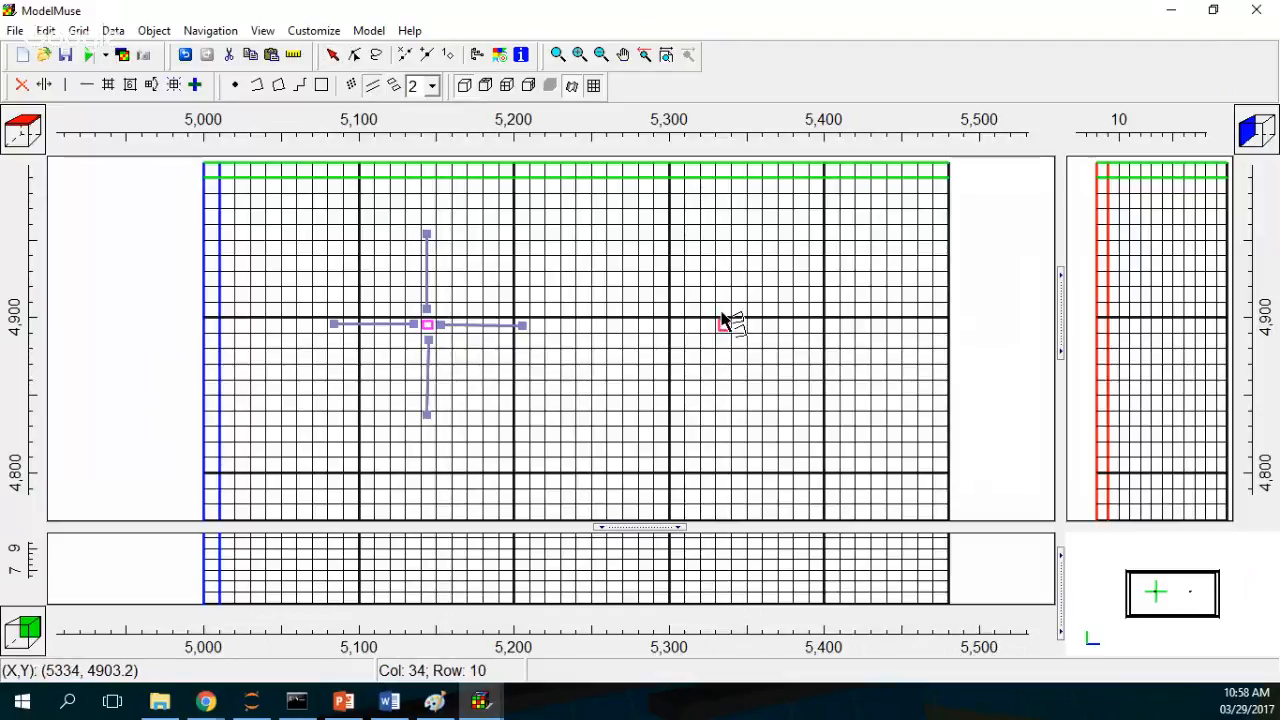
{"action": "left_click", "coordinate": [723, 309]}
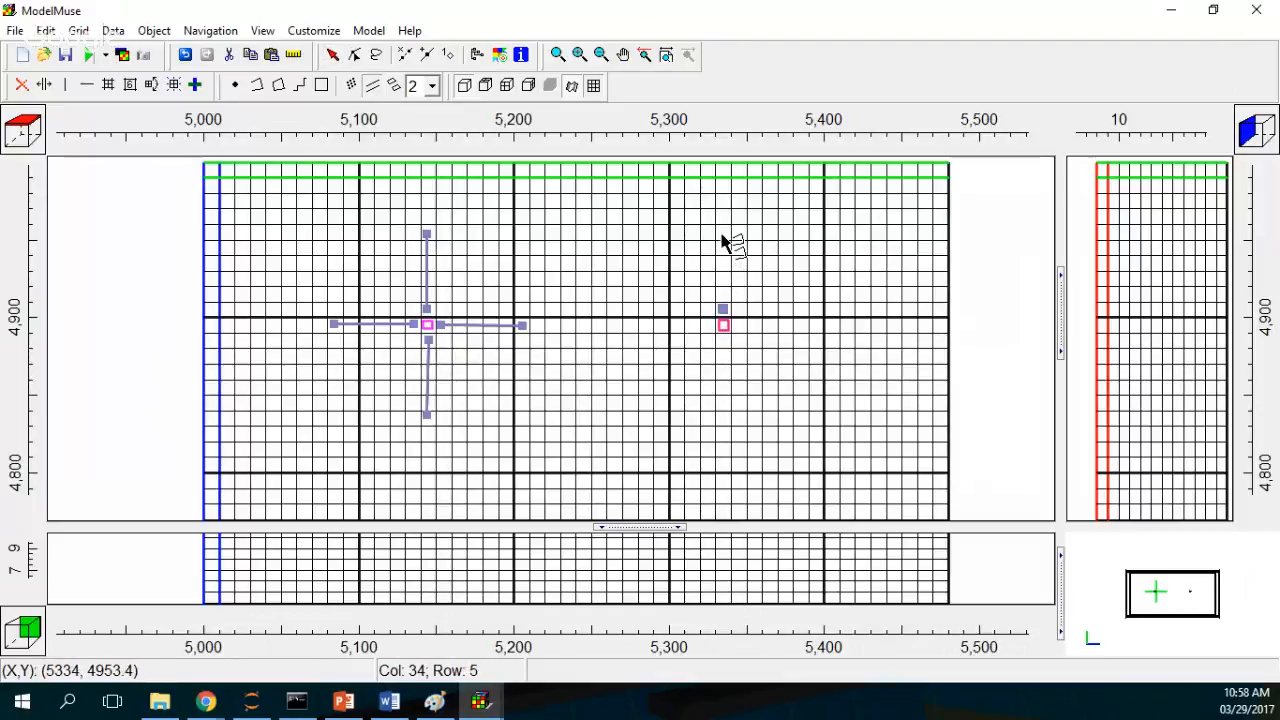
{"action": "left_click", "coordinate": [722, 233]}
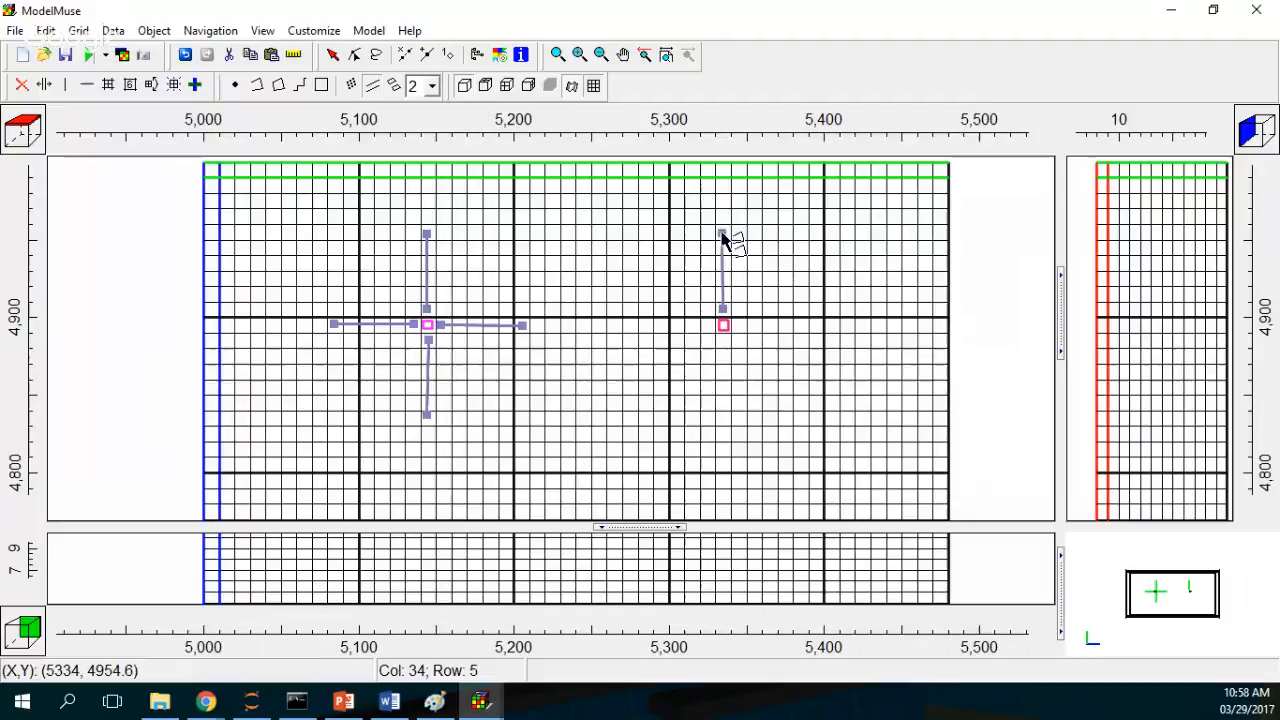
{"action": "left_click", "coordinate": [374, 88]}
{"action": "left_click", "coordinate": [374, 88]}
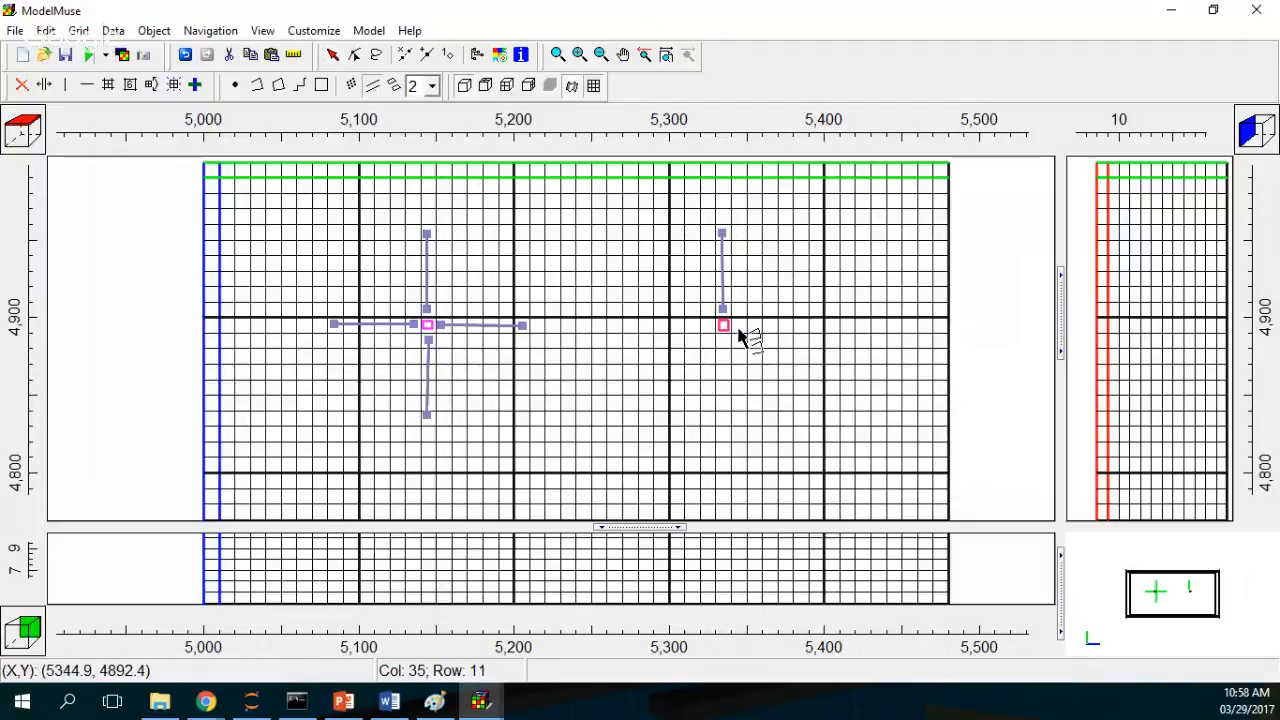
{"action": "left_click", "coordinate": [740, 328]}
{"action": "left_click", "coordinate": [801, 328]}
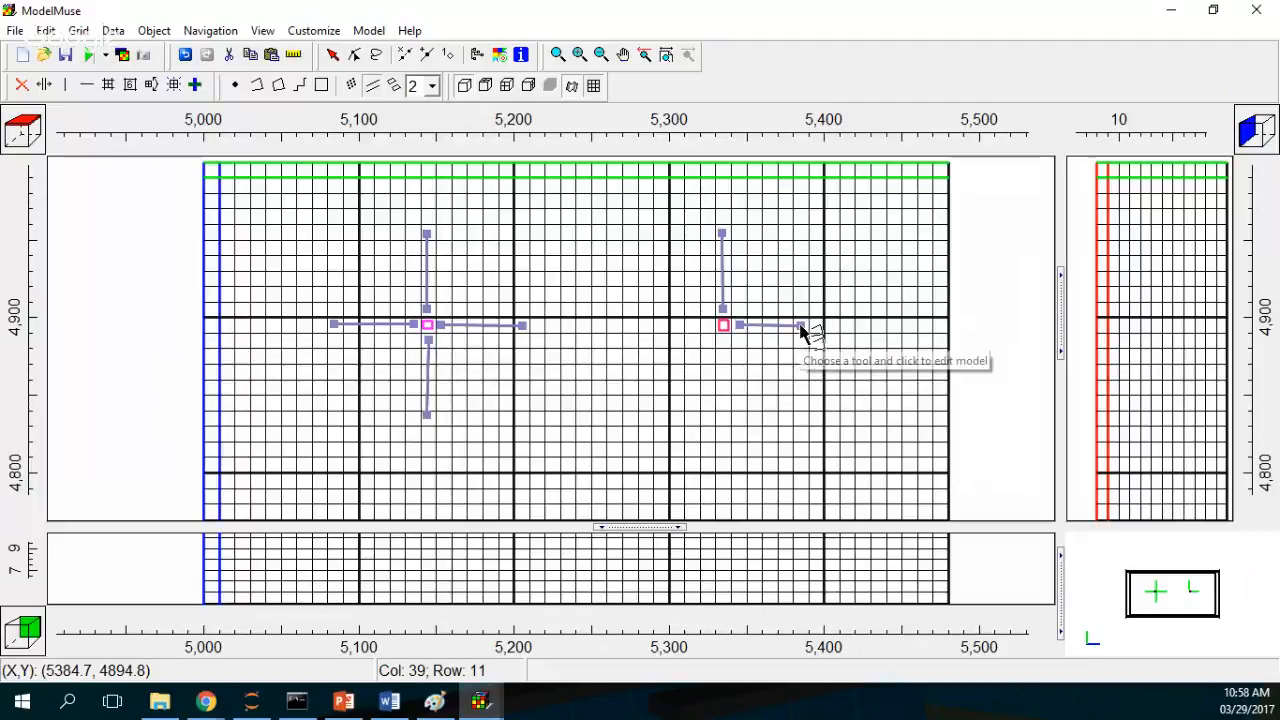
Step: Add Drain sections about 50 m west and 50 m south from the second caisson
{"action": "left_click", "coordinate": [374, 89]}
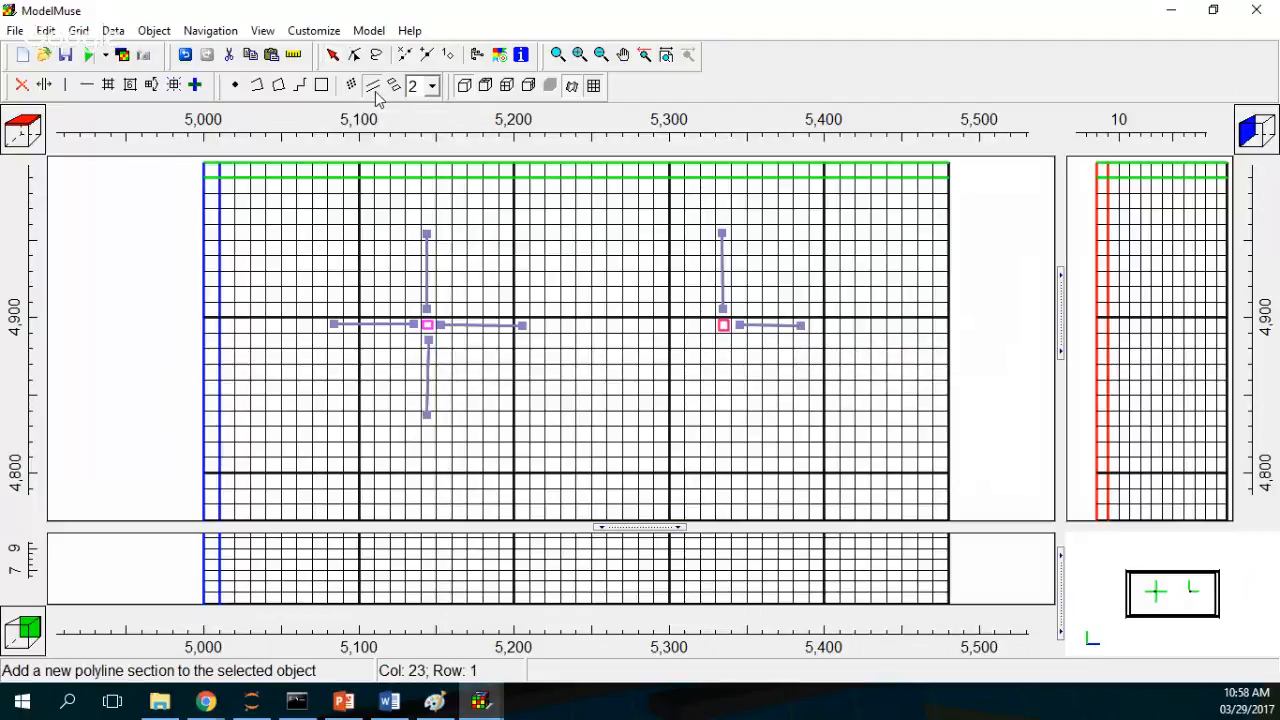
{"action": "left_click", "coordinate": [706, 328]}
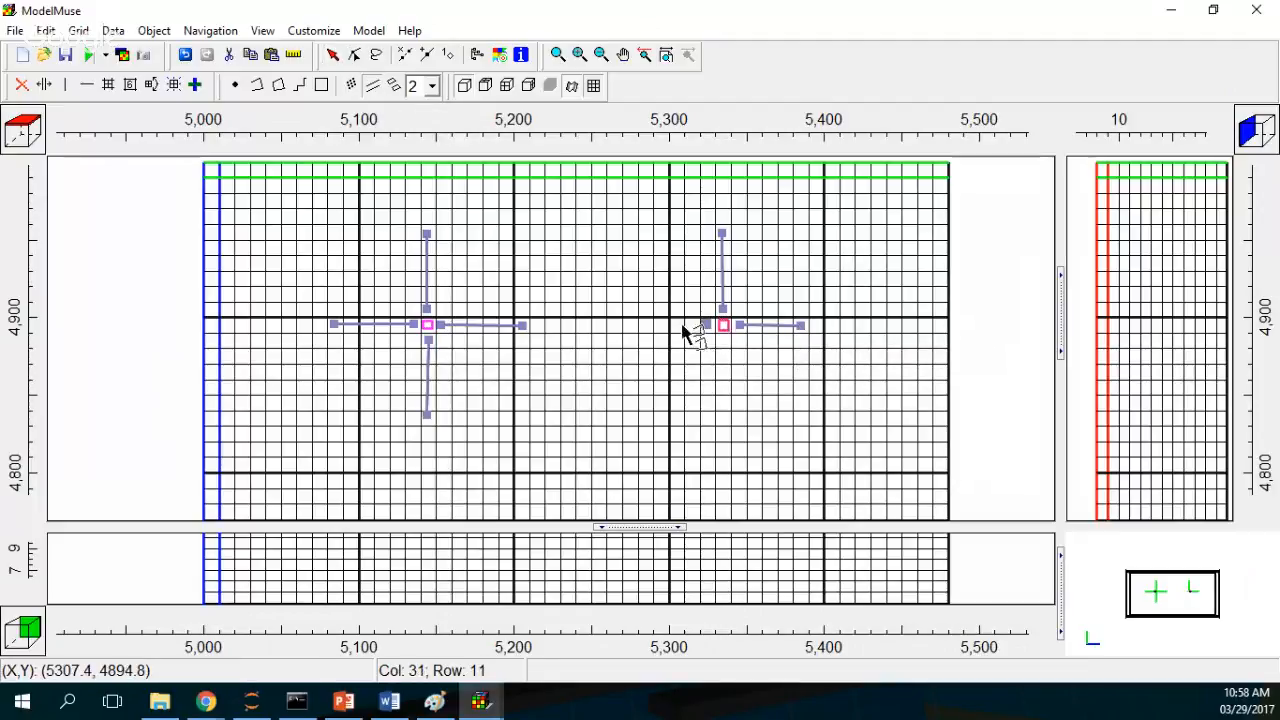
{"action": "left_click", "coordinate": [628, 327]}
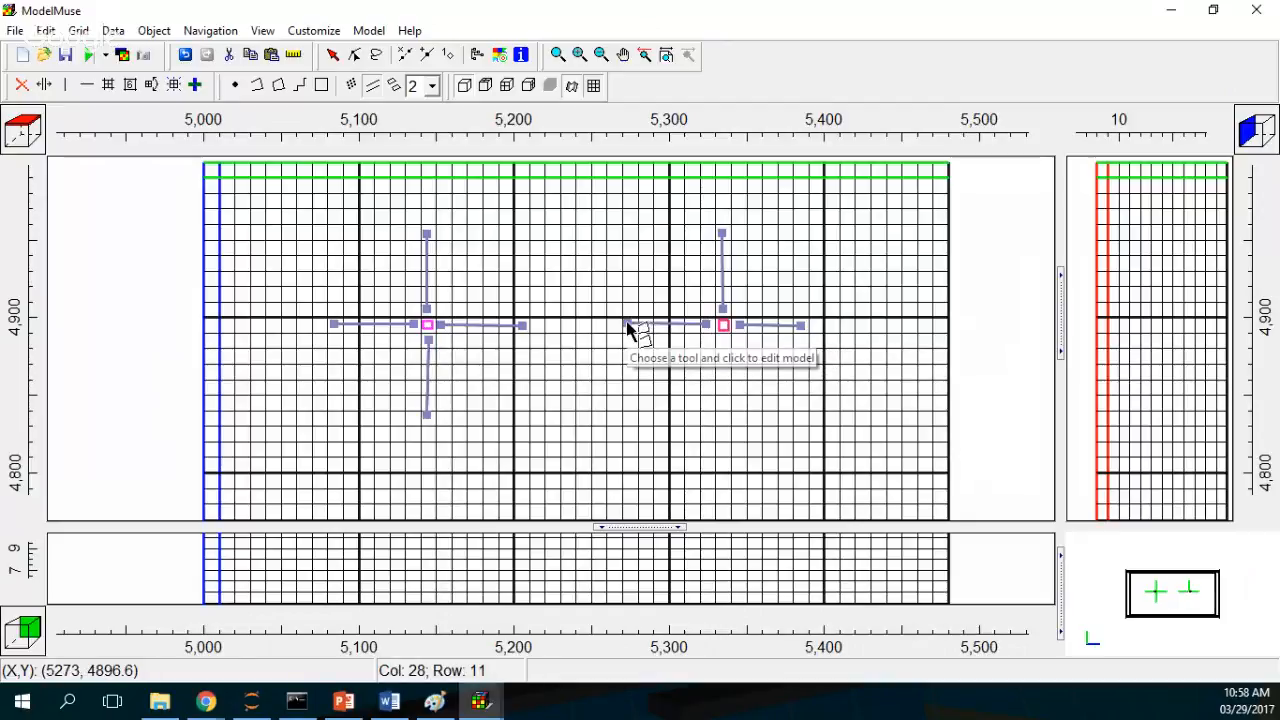
{"action": "left_click", "coordinate": [370, 90]}
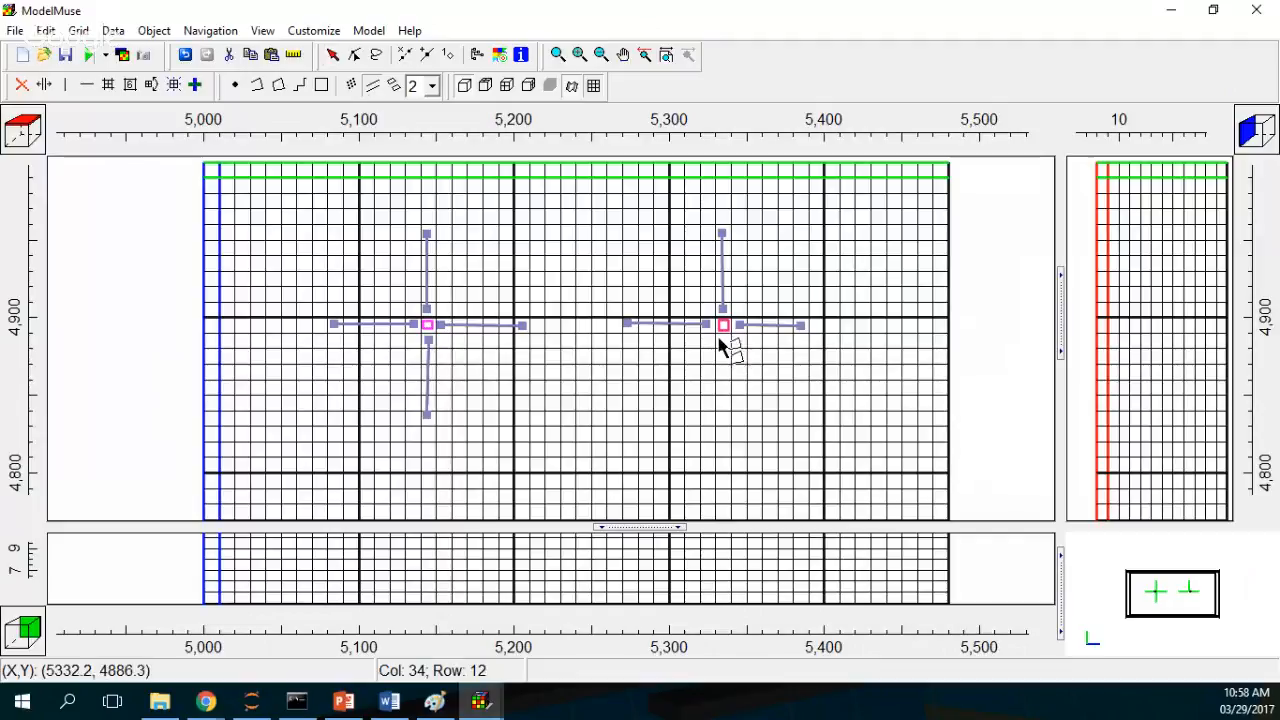
{"action": "left_click", "coordinate": [722, 340]}
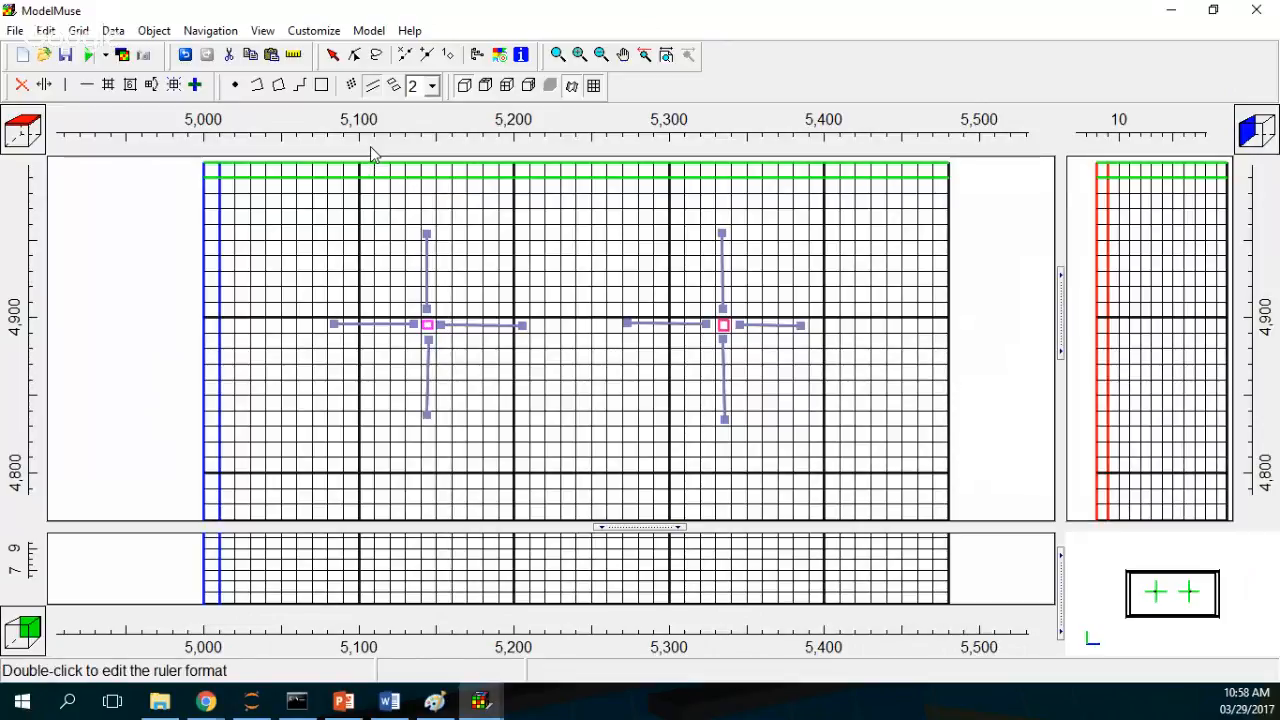
{"action": "left_click", "coordinate": [355, 54]}
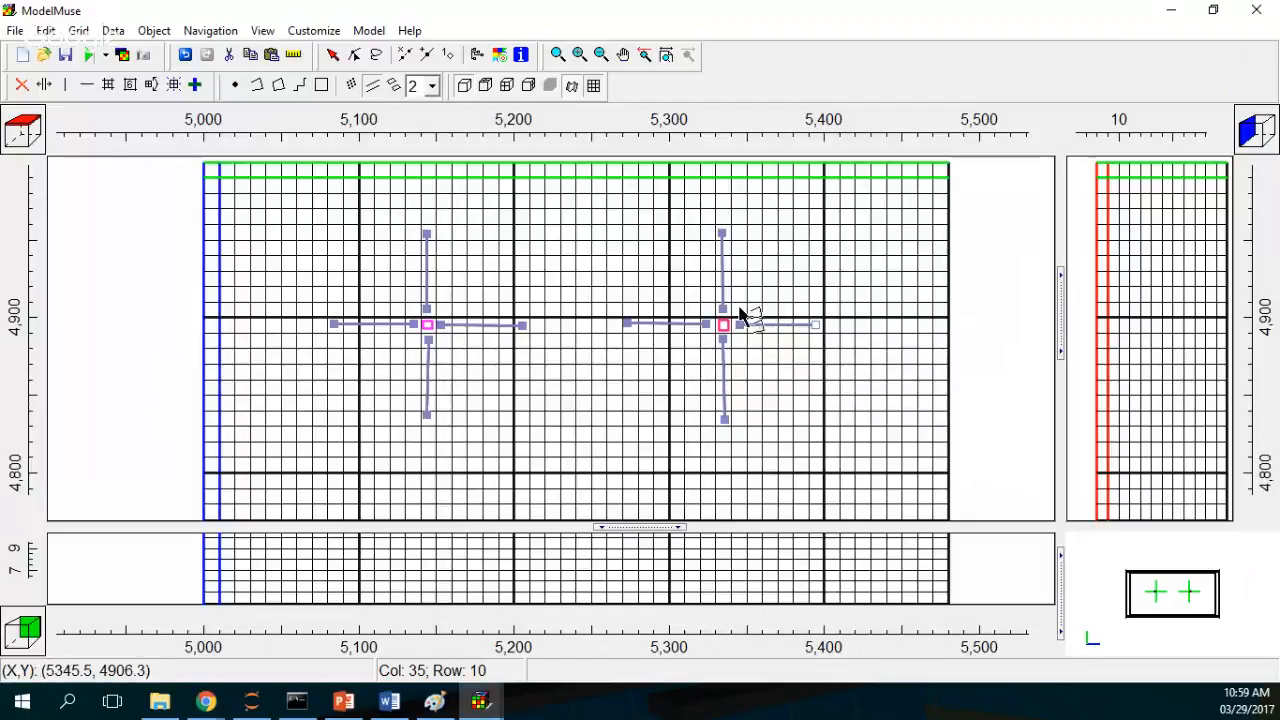
Step: Add a northeast diagonal Drain section about 55 m long from the second caisson and extend its east section to about 5,400
{"action": "left_click", "coordinate": [790, 262]}
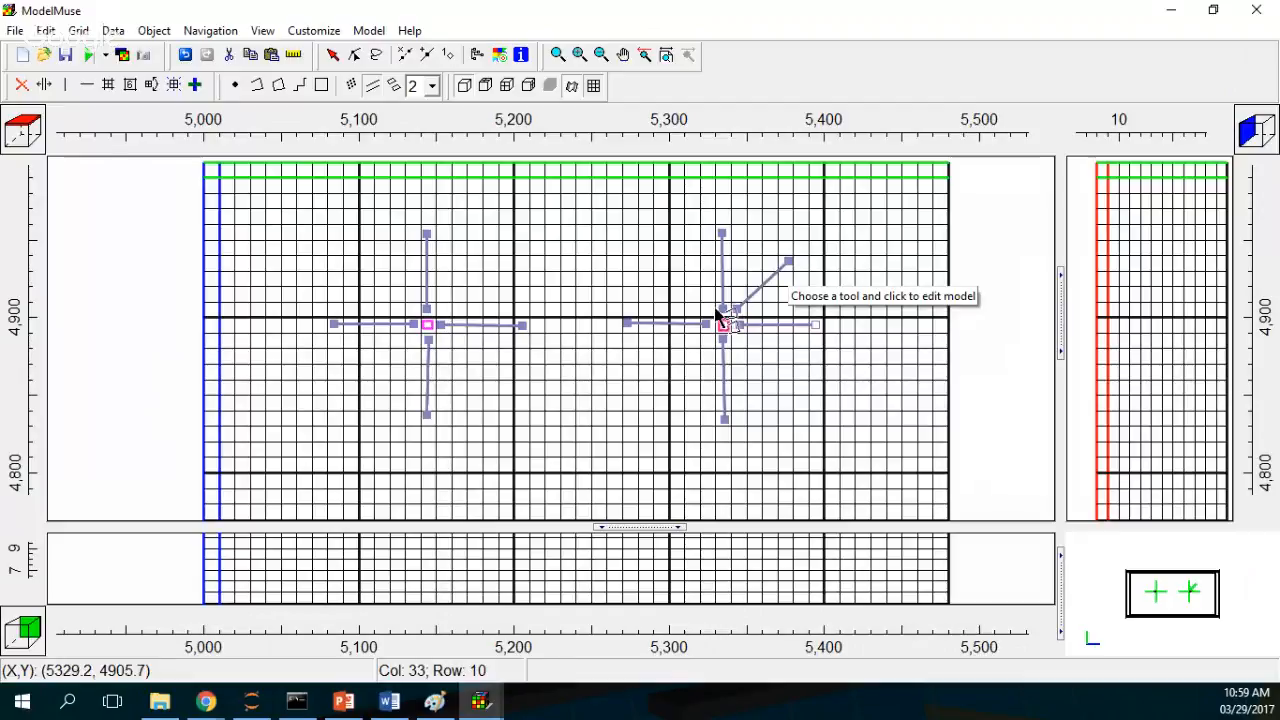
{"action": "double_click", "coordinate": [708, 308]}
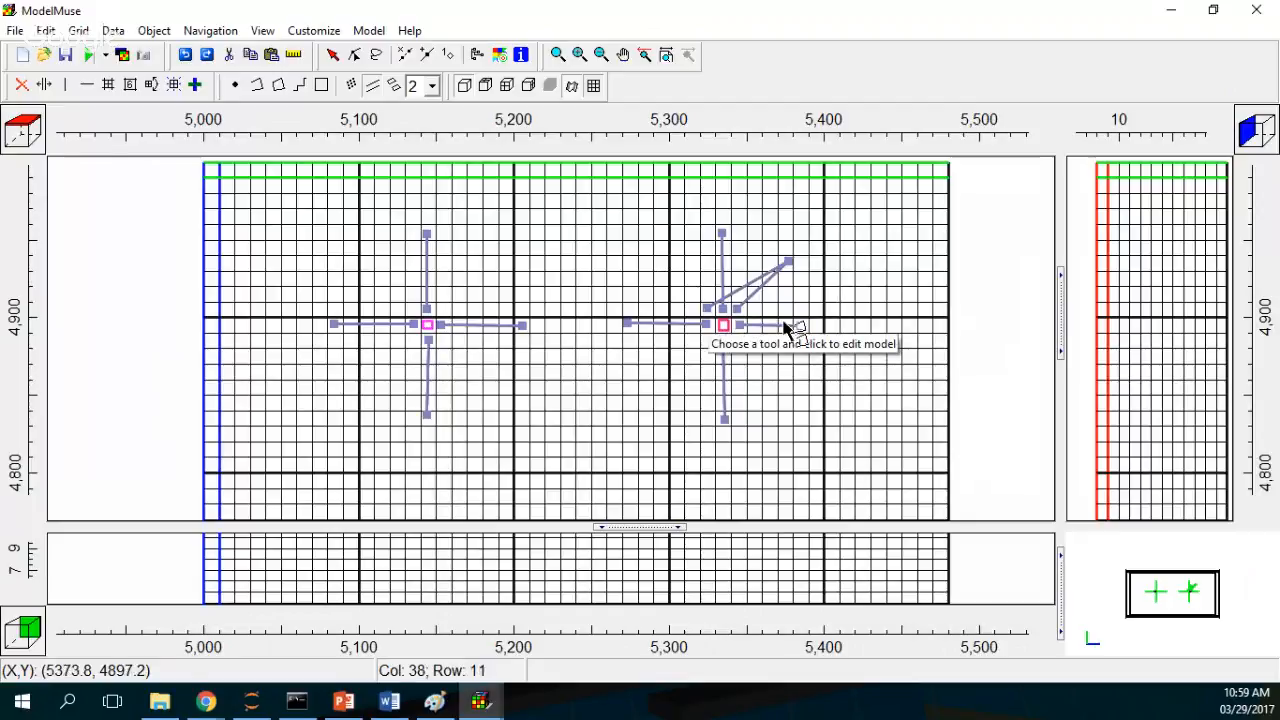
{"action": "left_click", "coordinate": [355, 54]}
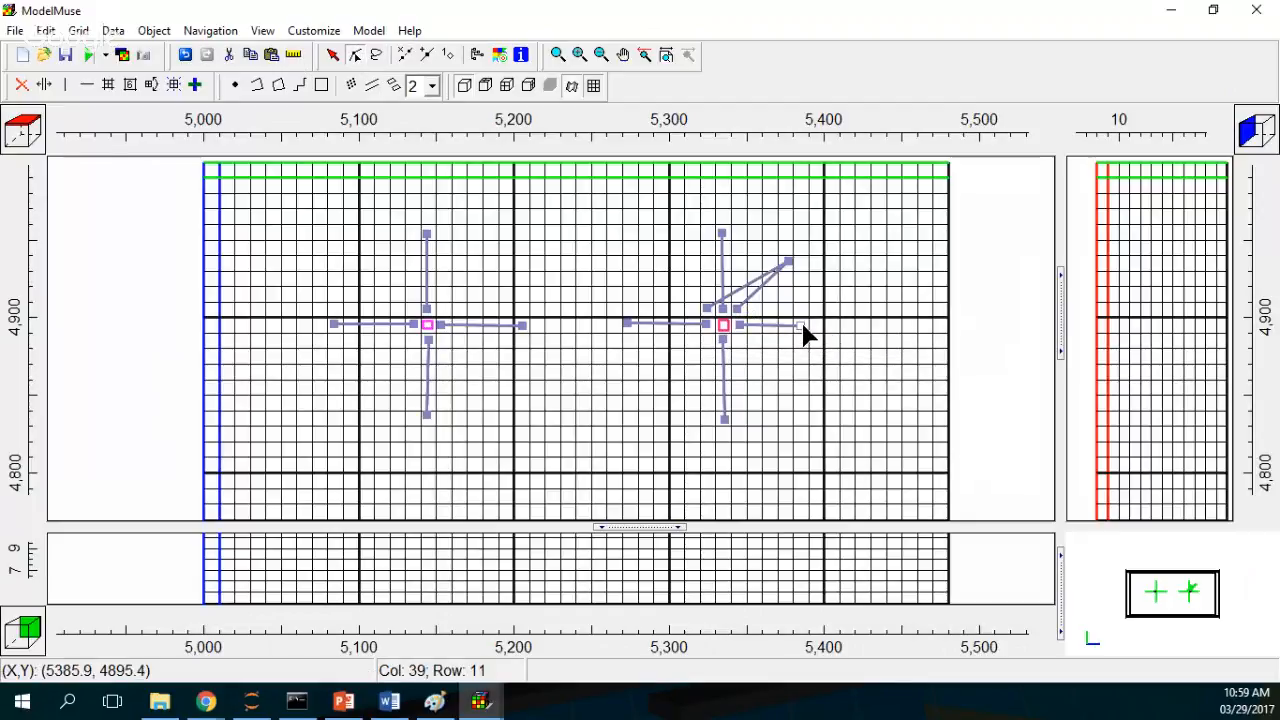
{"action": "left_click_drag", "start_coordinate": [801, 325], "coordinate": [817, 324]}
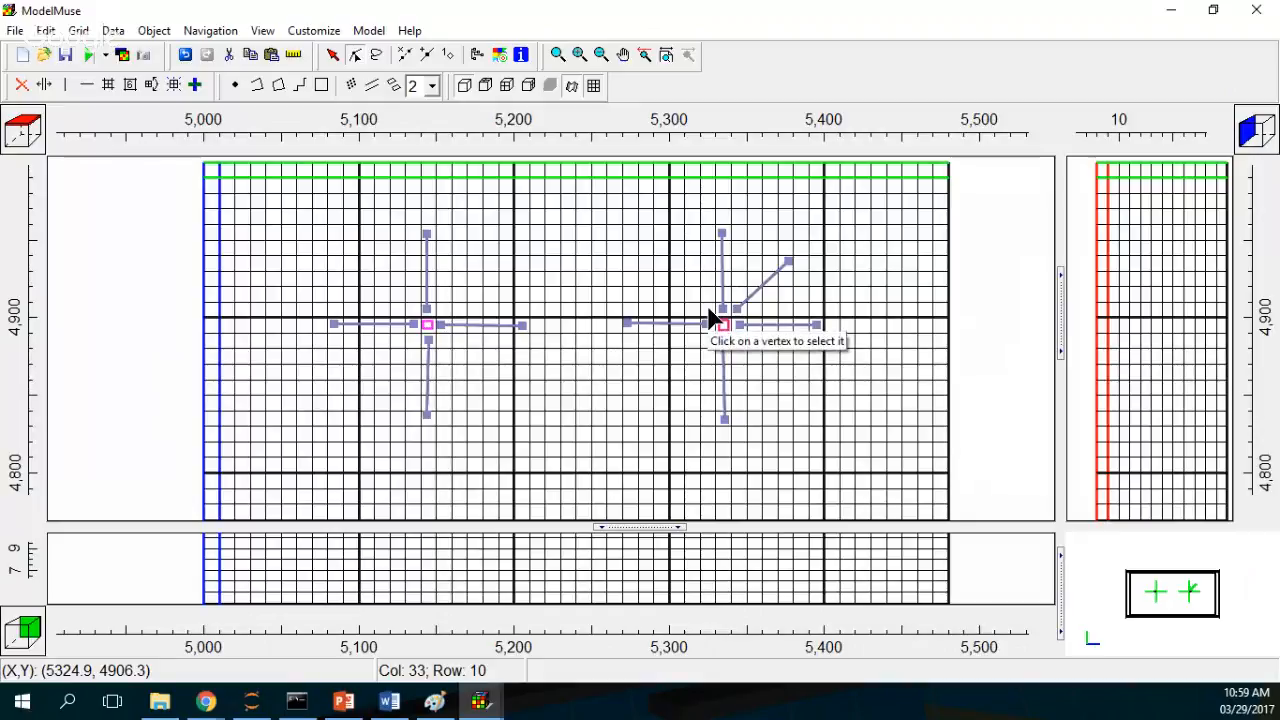
Step: Add a northwest diagonal Drain section from the second caisson and delete a stray vertex near the caisson
{"action": "left_click", "coordinate": [373, 88]}
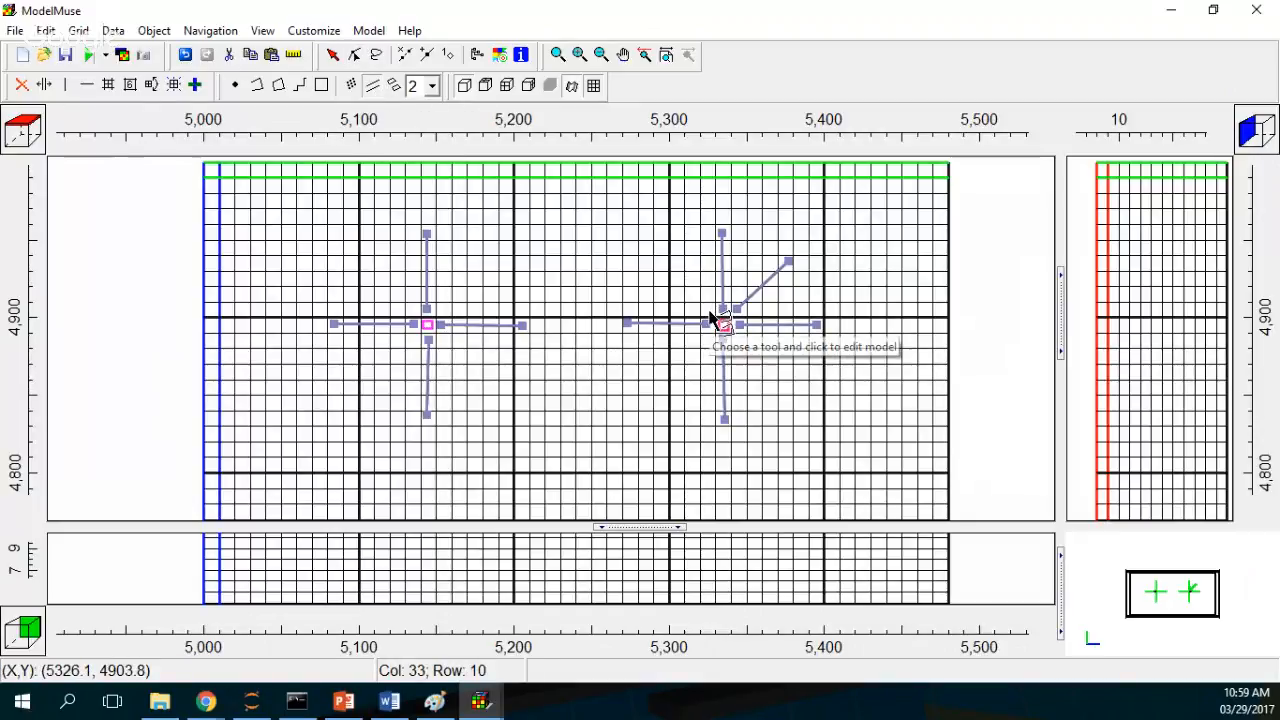
{"action": "left_click", "coordinate": [657, 262]}
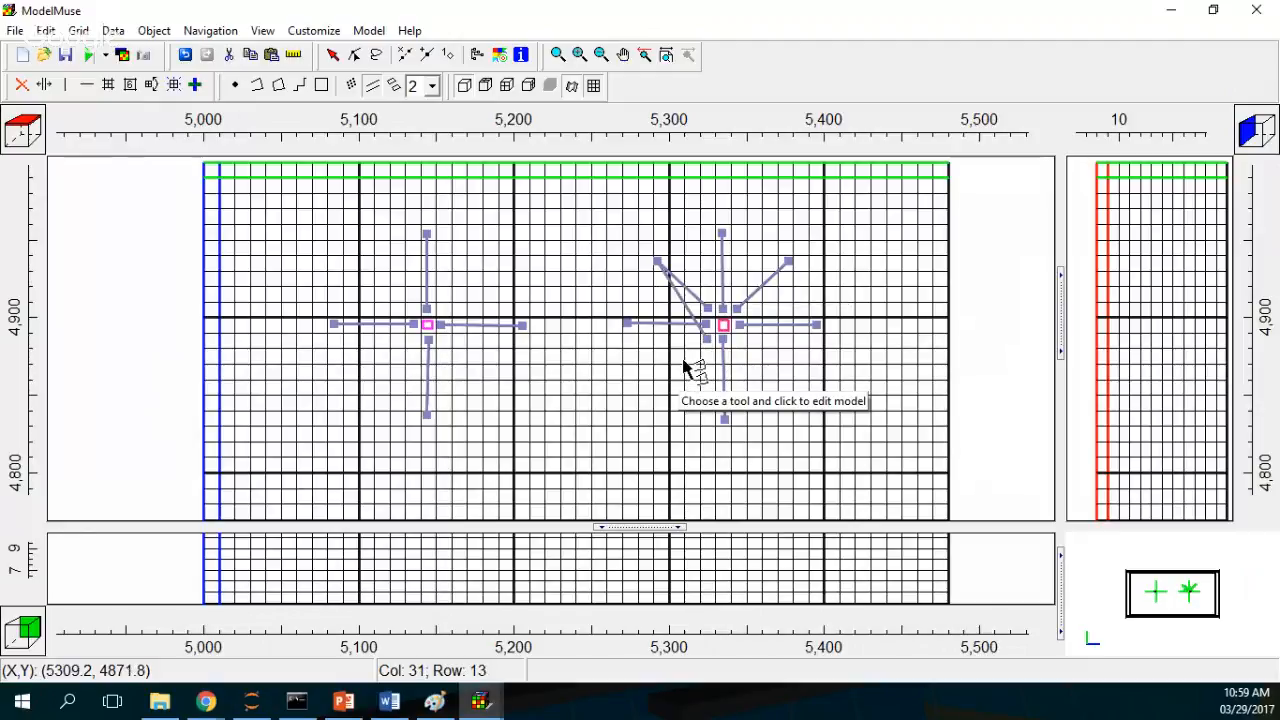
{"action": "left_click", "coordinate": [354, 54]}
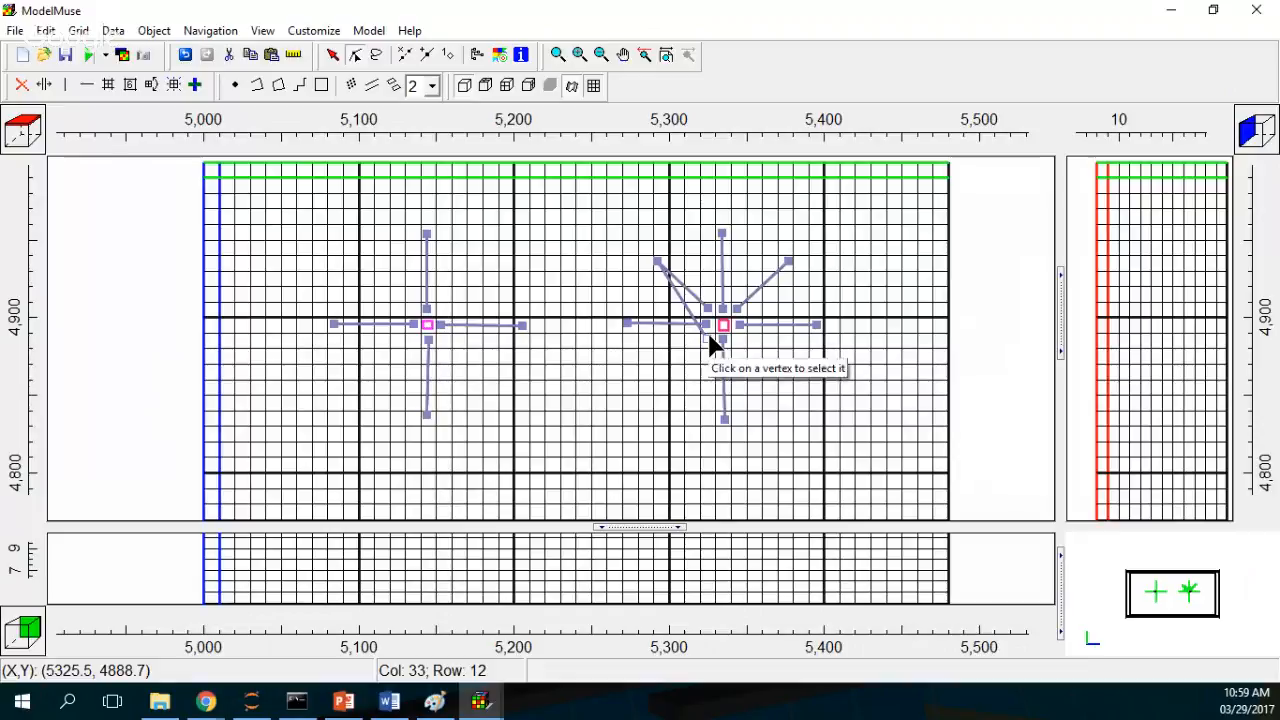
{"action": "left_click", "coordinate": [707, 336]}
{"action": "key", "text": "Delete"}
Step: Add a southeast diagonal Drain section from the second caisson and move the southwest section's end slightly south
{"action": "left_click", "coordinate": [372, 85]}
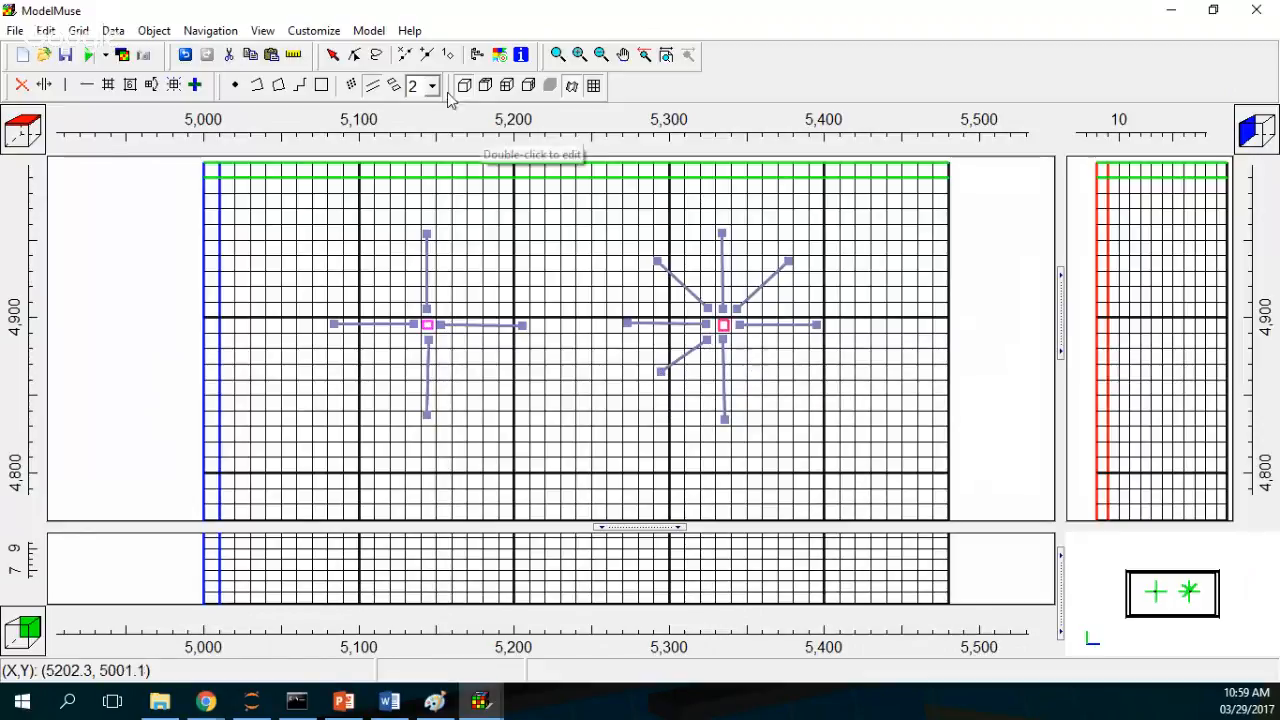
{"action": "left_click", "coordinate": [383, 92]}
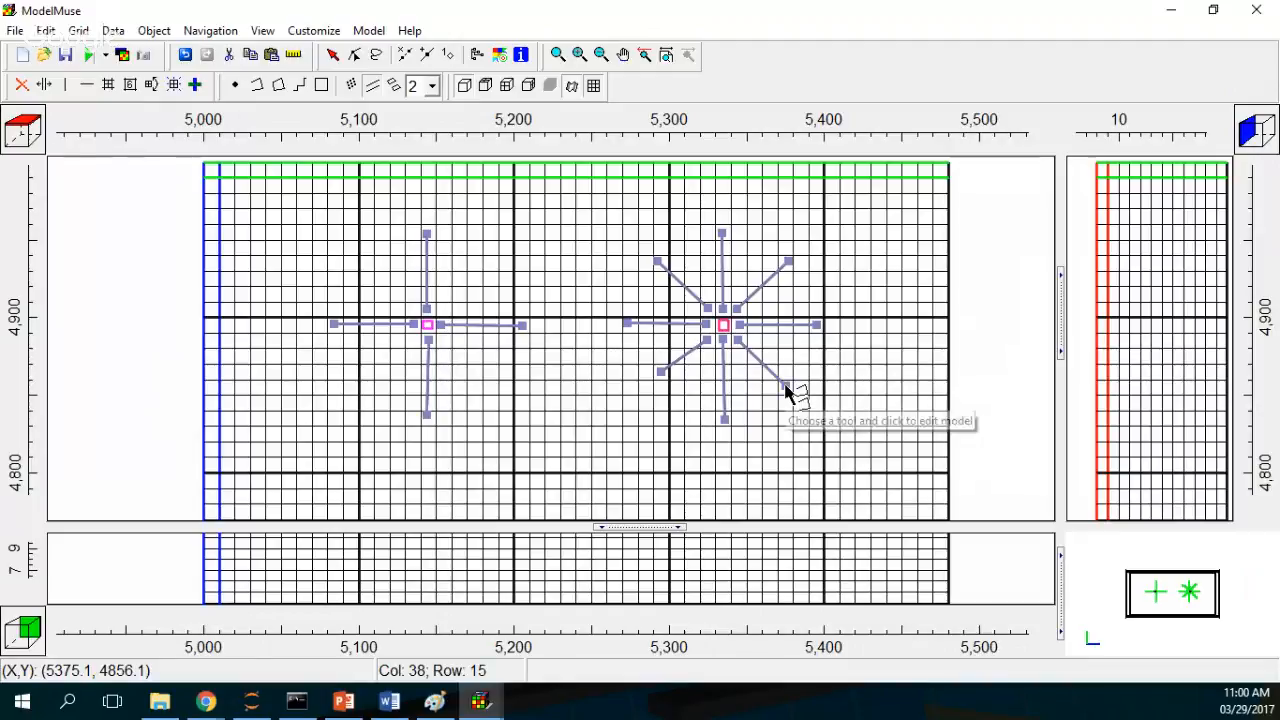
{"action": "left_click", "coordinate": [355, 56]}
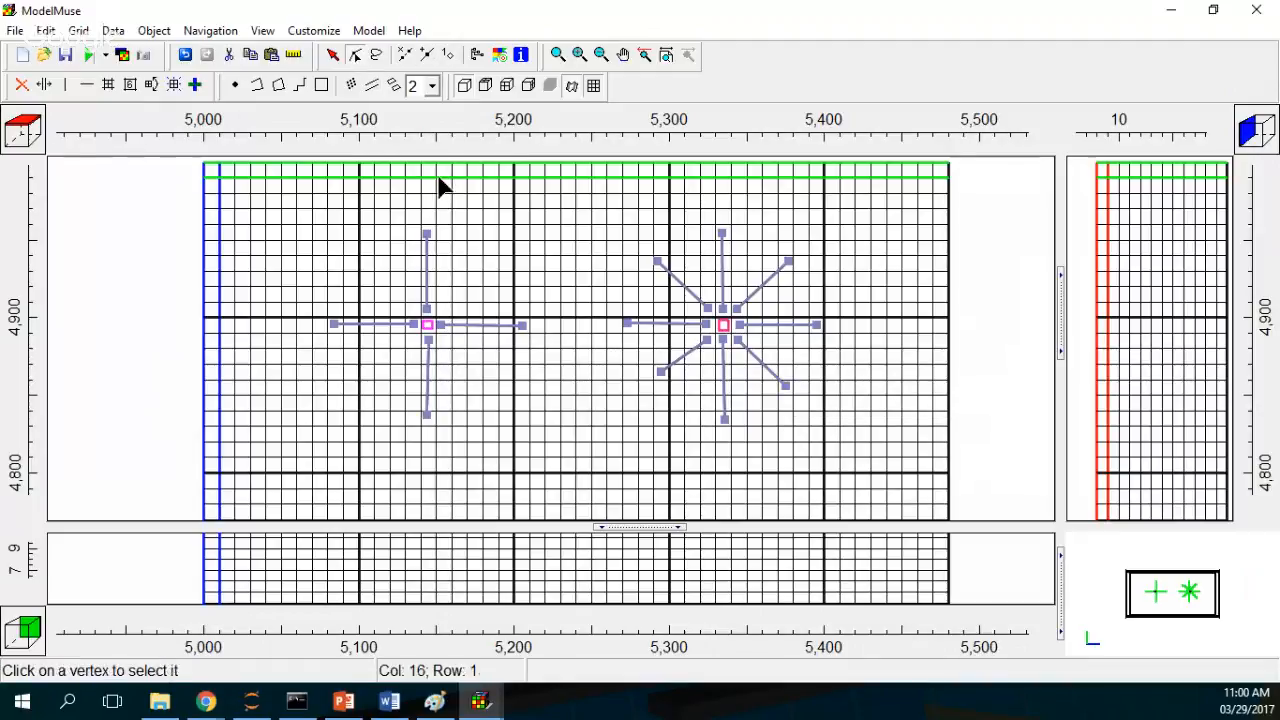
{"action": "left_click_drag", "start_coordinate": [659, 371], "coordinate": [660, 386]}
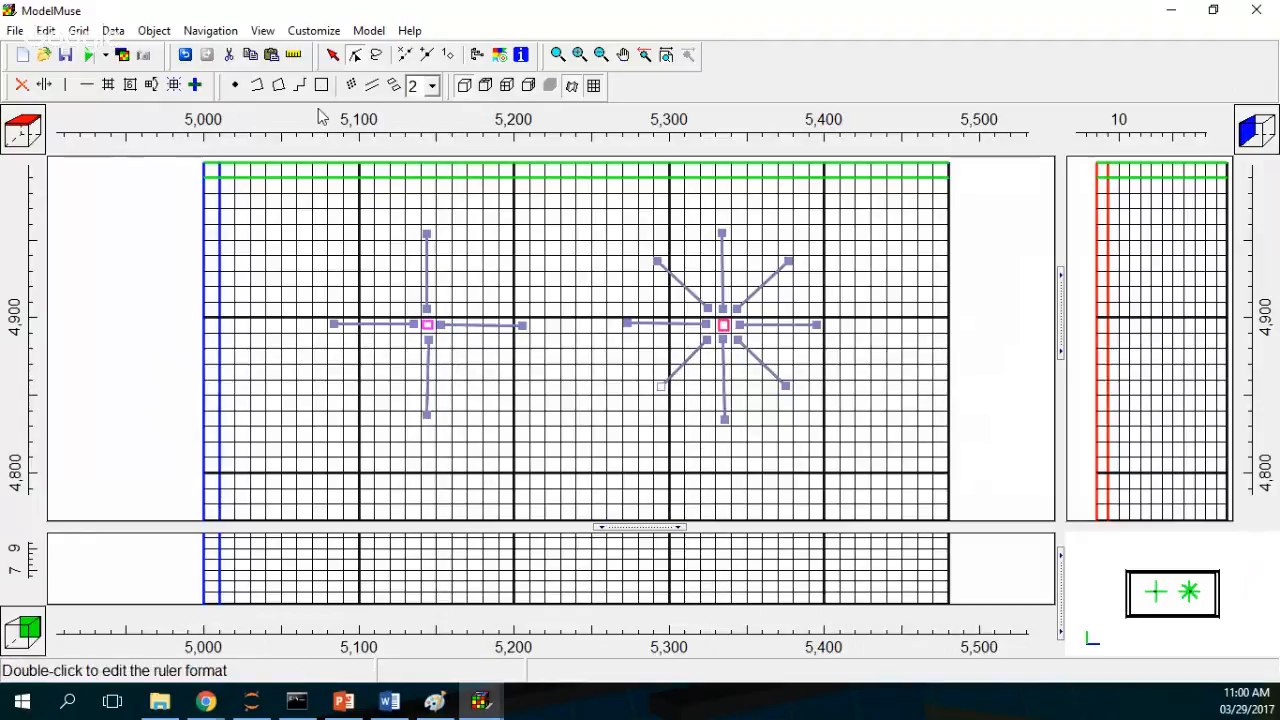
Step: Add northeast and northwest diagonal Drain sections radiating about 55 m from the first caisson
{"action": "left_click", "coordinate": [372, 90]}
{"action": "left_click", "coordinate": [372, 90]}
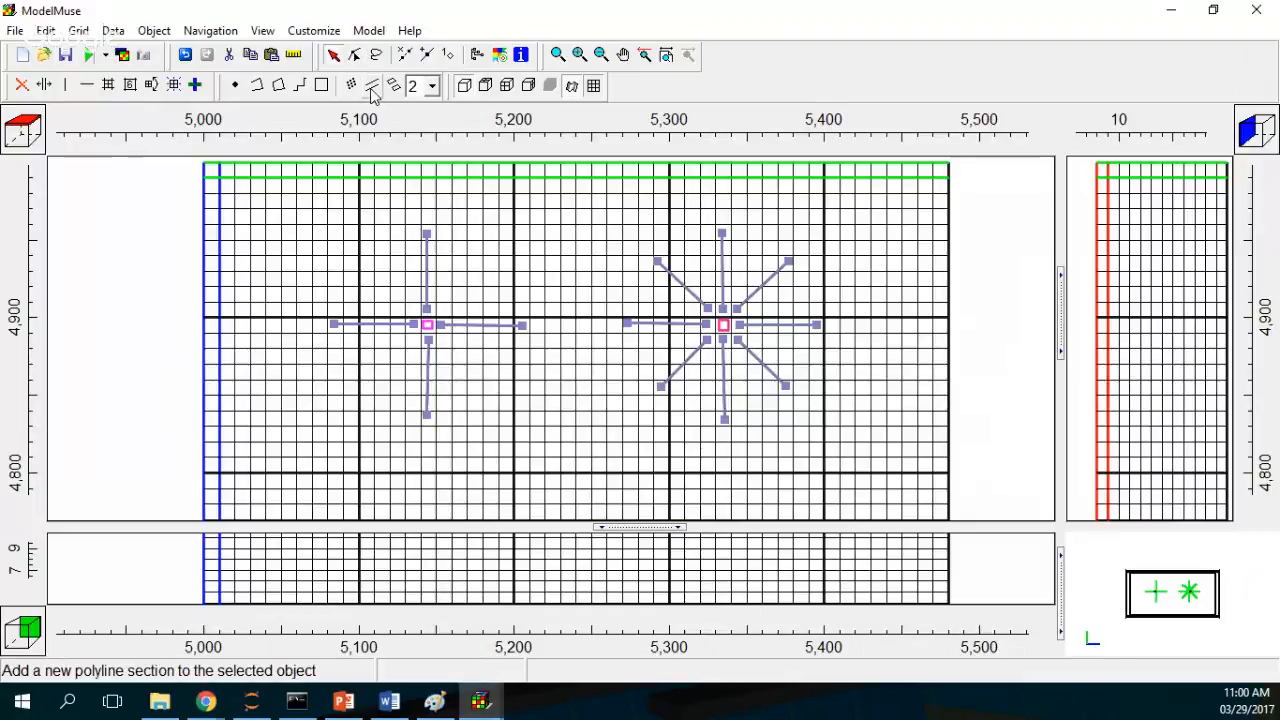
{"action": "left_click", "coordinate": [444, 308]}
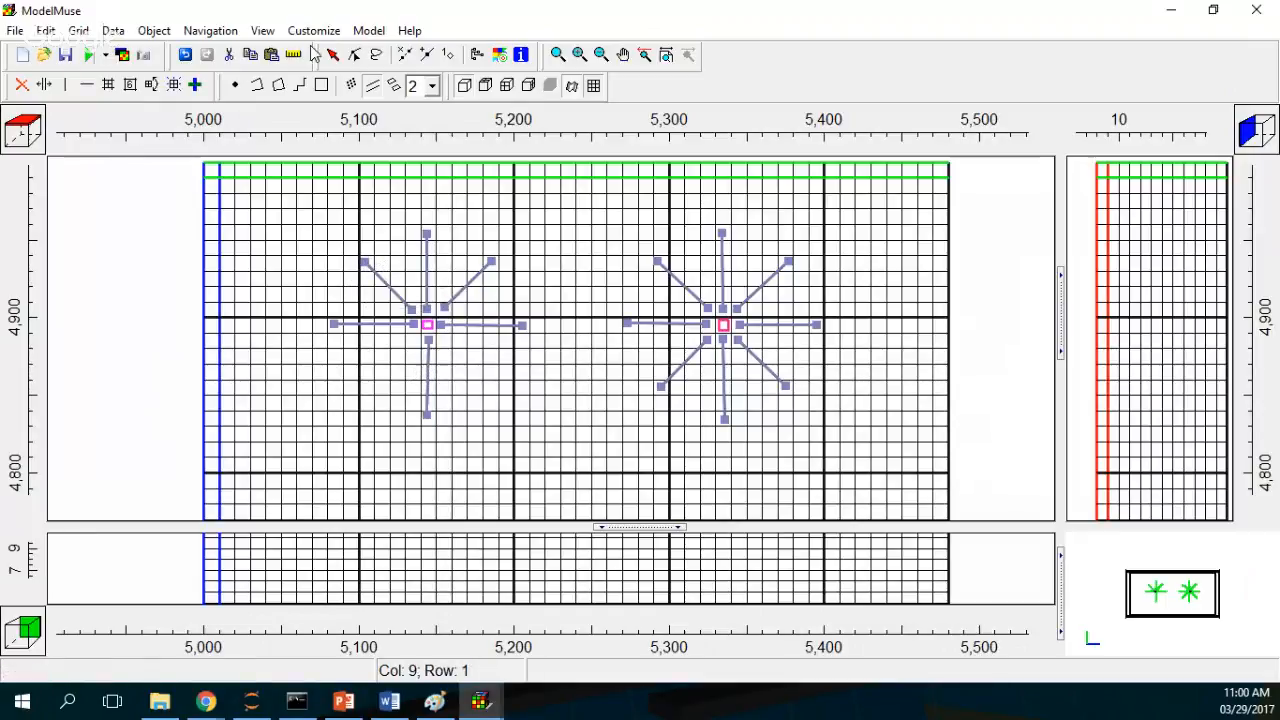
Step: Add southwest and southeast diagonal Drain sections at the first caisson and extend its south section slightly
{"action": "left_click", "coordinate": [373, 87]}
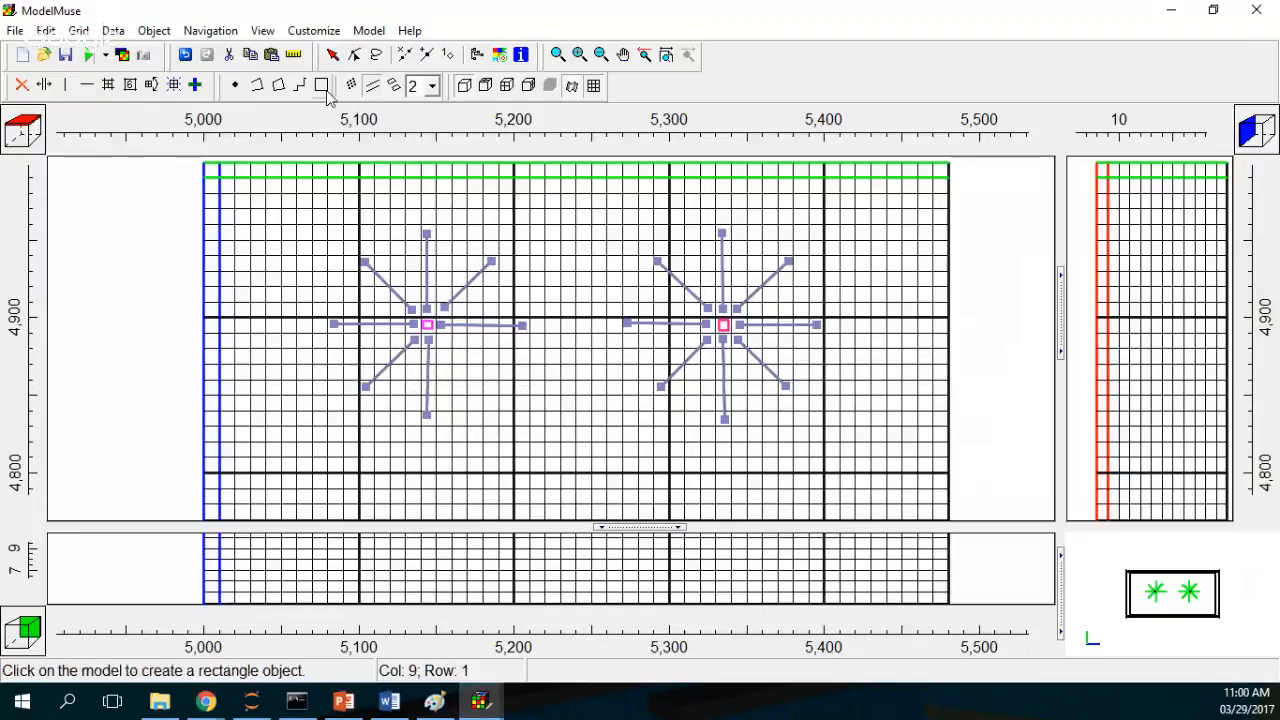
{"action": "left_click", "coordinate": [370, 87]}
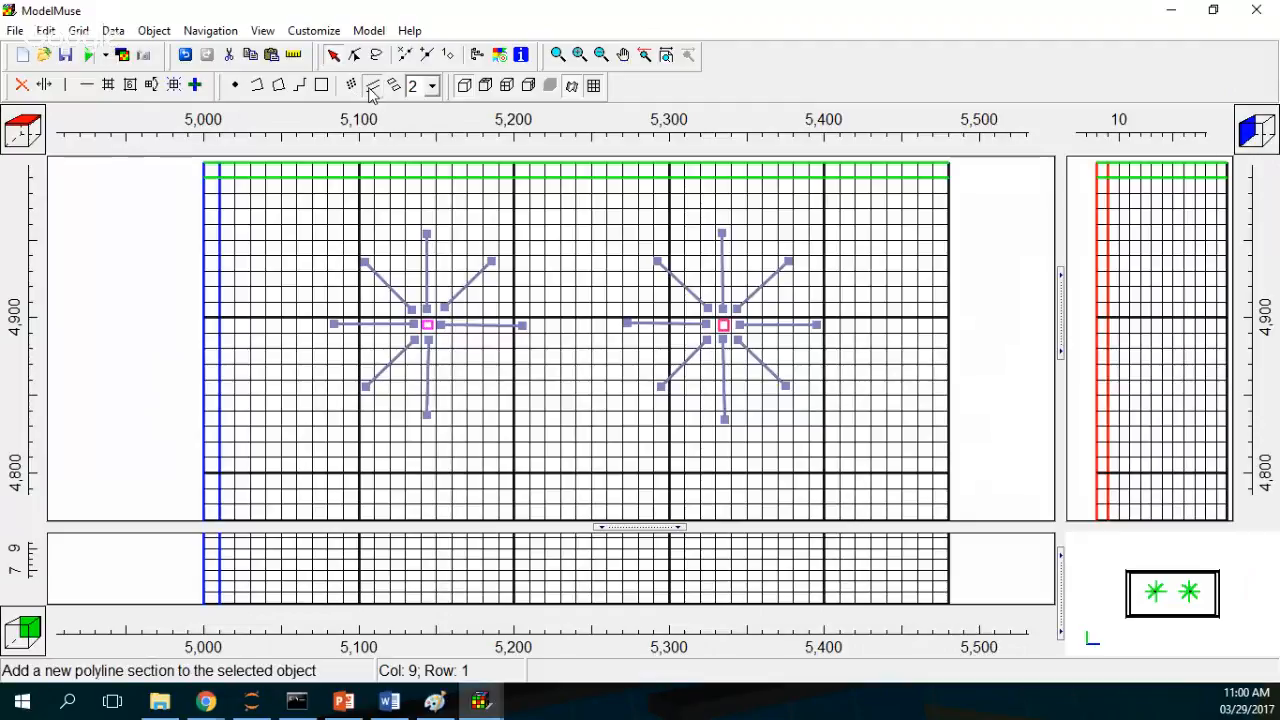
{"action": "left_click", "coordinate": [443, 339]}
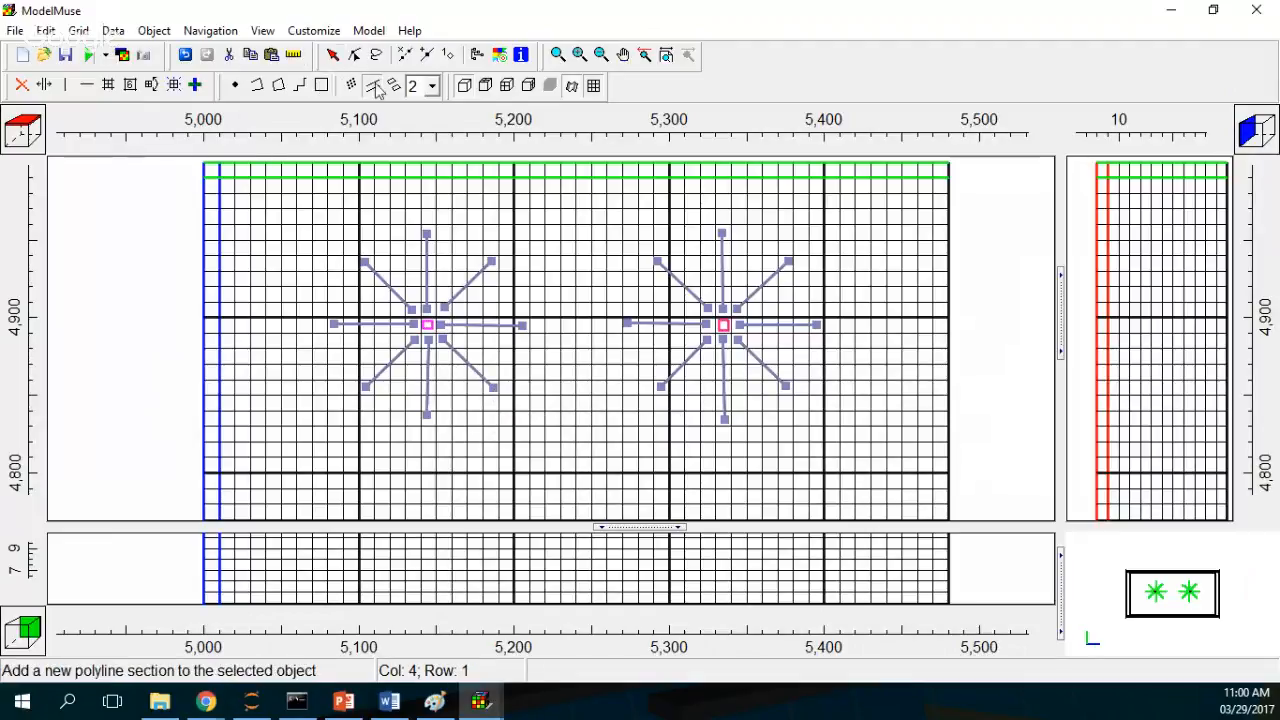
{"action": "left_click", "coordinate": [354, 54]}
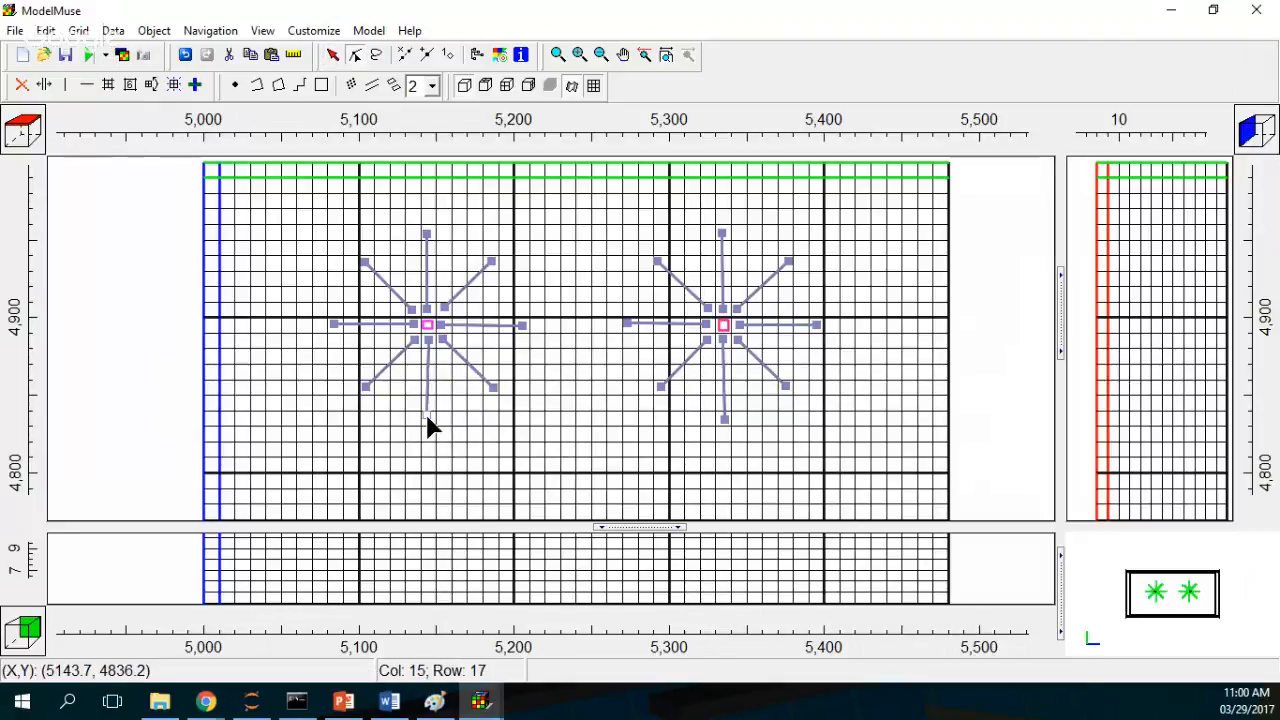
{"action": "mouse_move", "coordinate": [427, 413]}
{"action": "left_mouse_down"}
{"action": "mouse_move", "coordinate": [477, 442]}
{"action": "mouse_move", "coordinate": [429, 419]}
{"action": "left_mouse_up"}
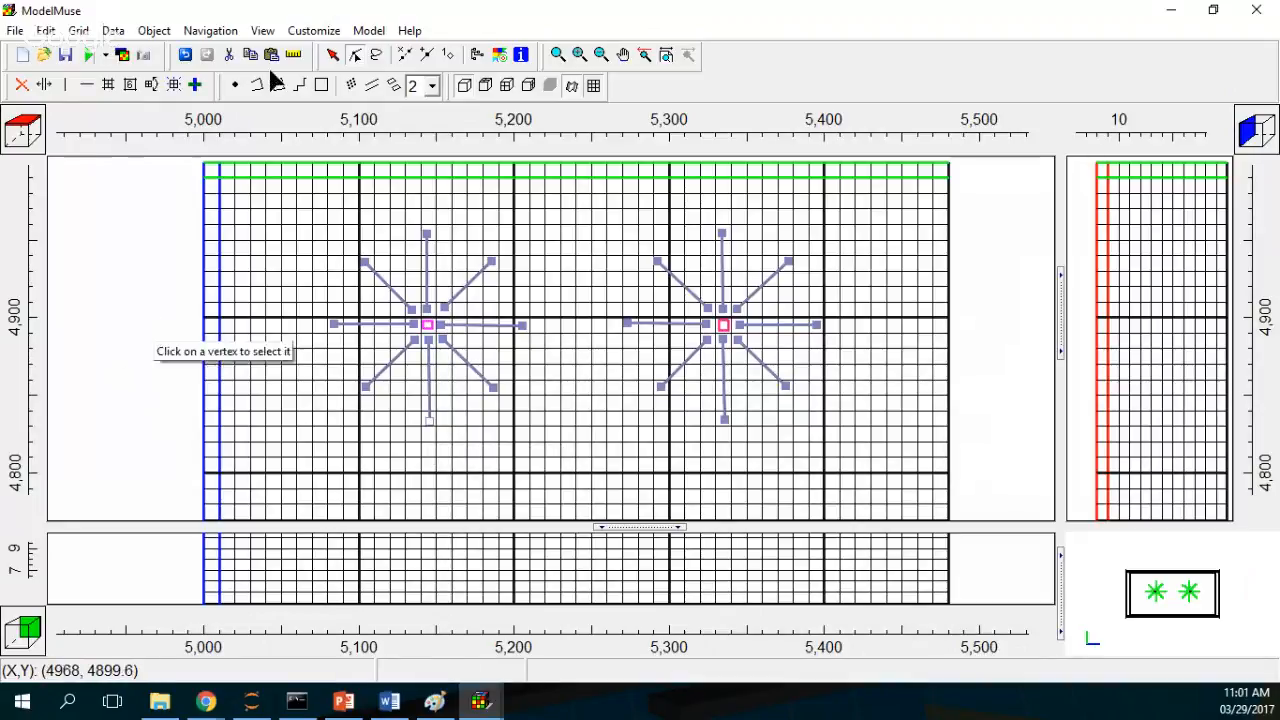
Step: Open the Drain object's properties and review its MODFLOW GHB features before closing the dialog
{"action": "left_click", "coordinate": [333, 54]}
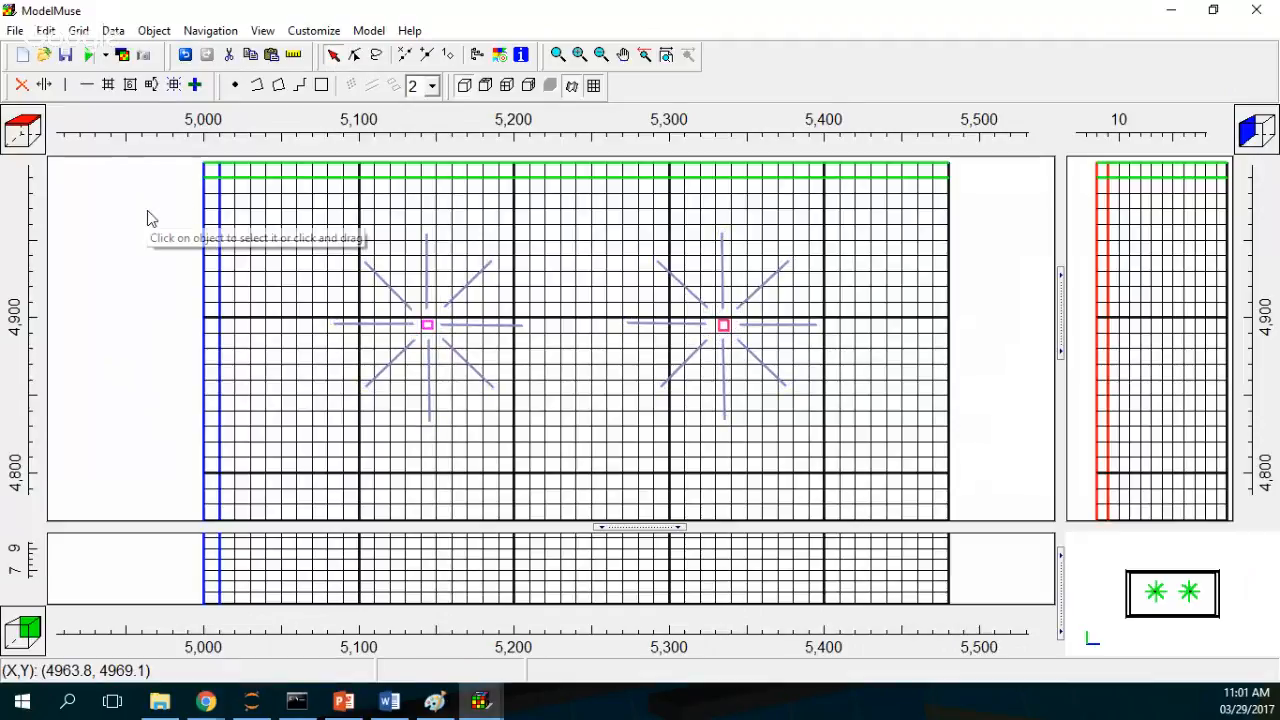
{"action": "left_click", "coordinate": [425, 279]}
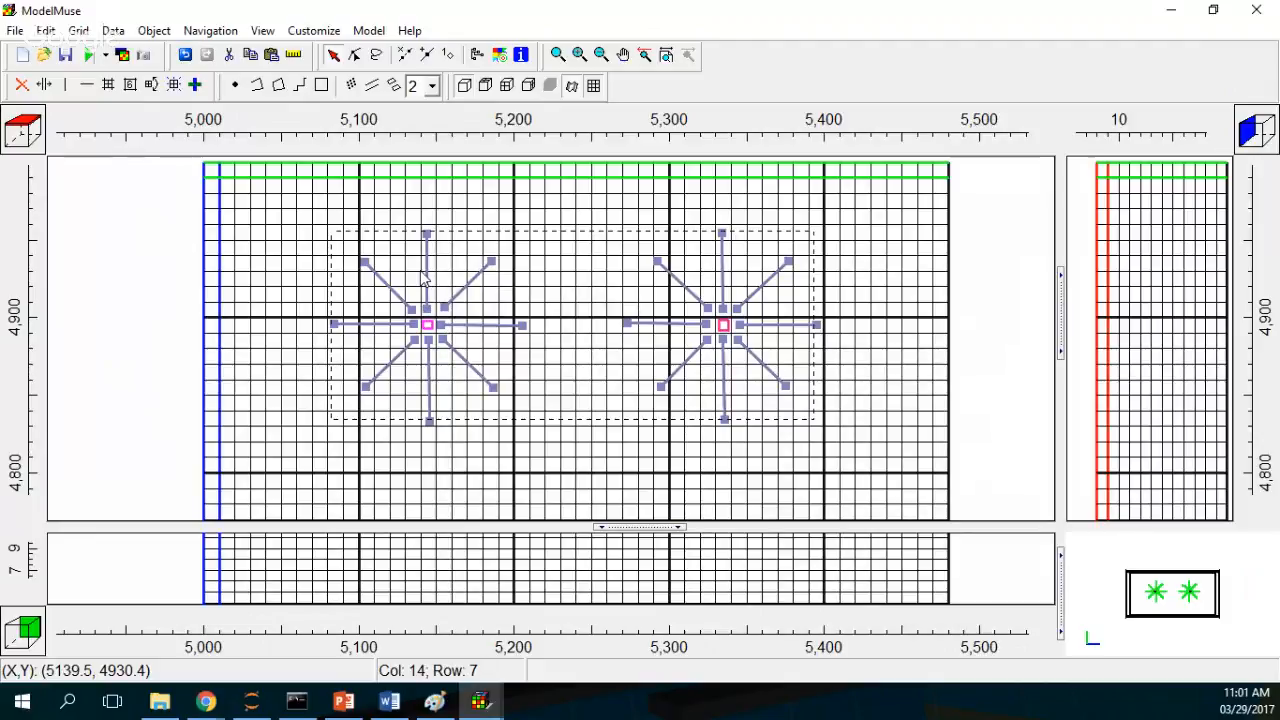
{"action": "left_click_drag", "start_coordinate": [425, 279], "coordinate": [432, 281]}
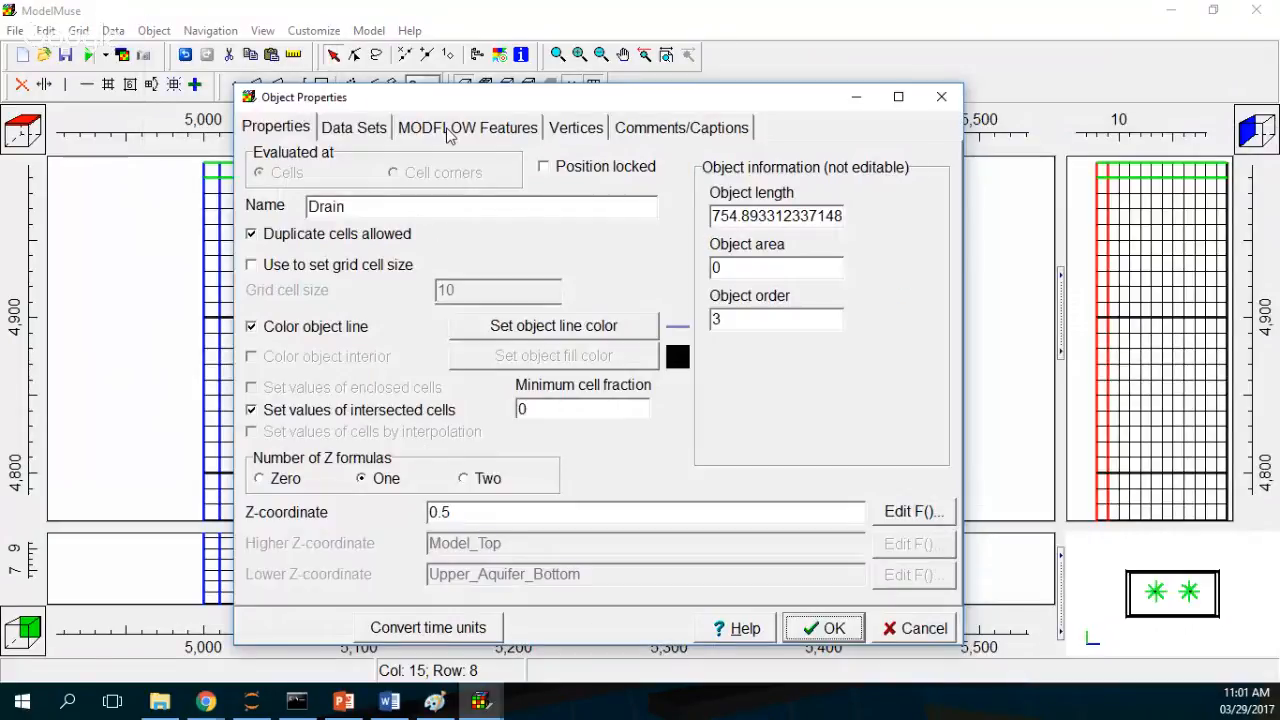
{"action": "left_click", "coordinate": [449, 130]}
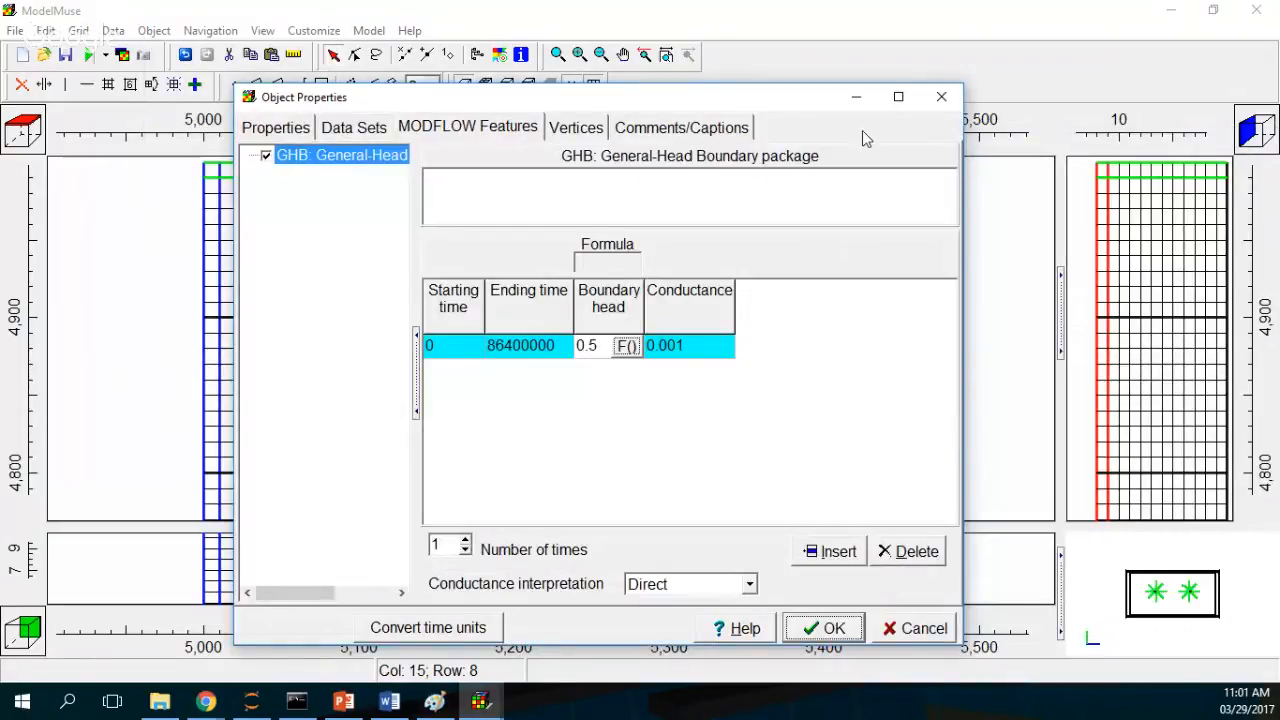
{"action": "left_click", "coordinate": [941, 96]}
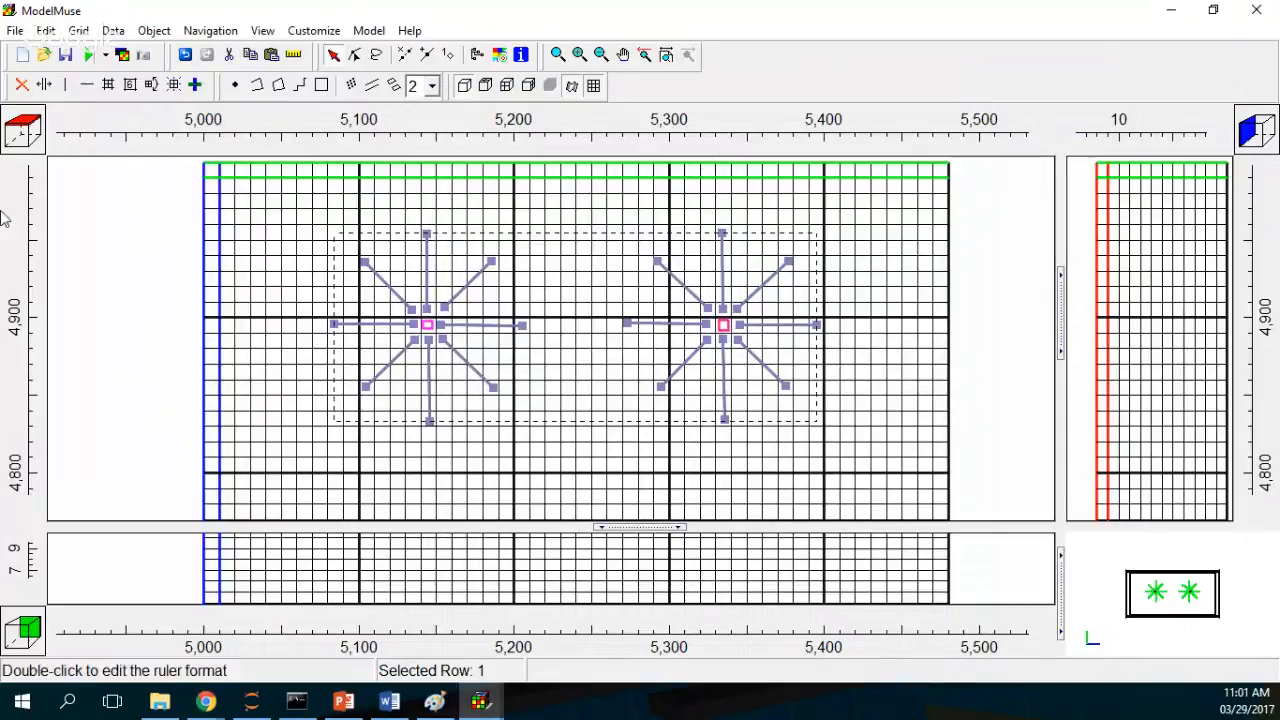
Step: Start Save As, go up to the tutorial folder, create a new folder named RadialDrains and open it
{"action": "left_click", "coordinate": [17, 31]}
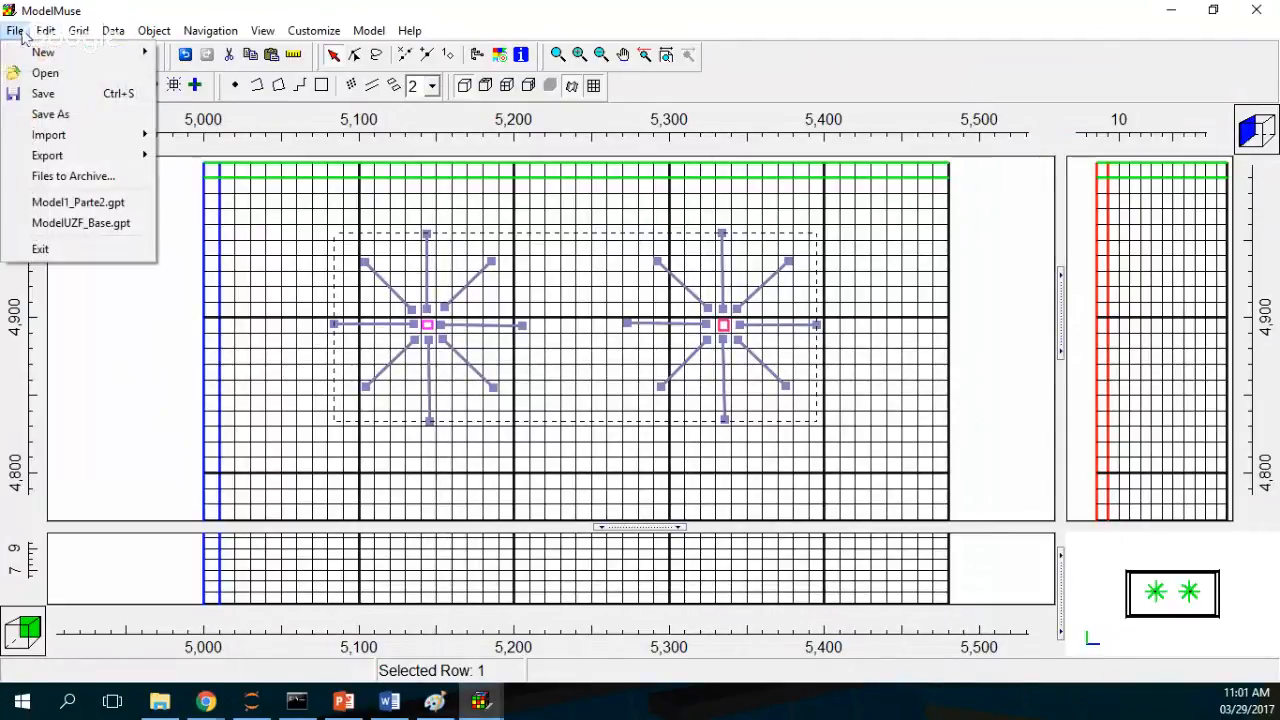
{"action": "left_click", "coordinate": [86, 95]}
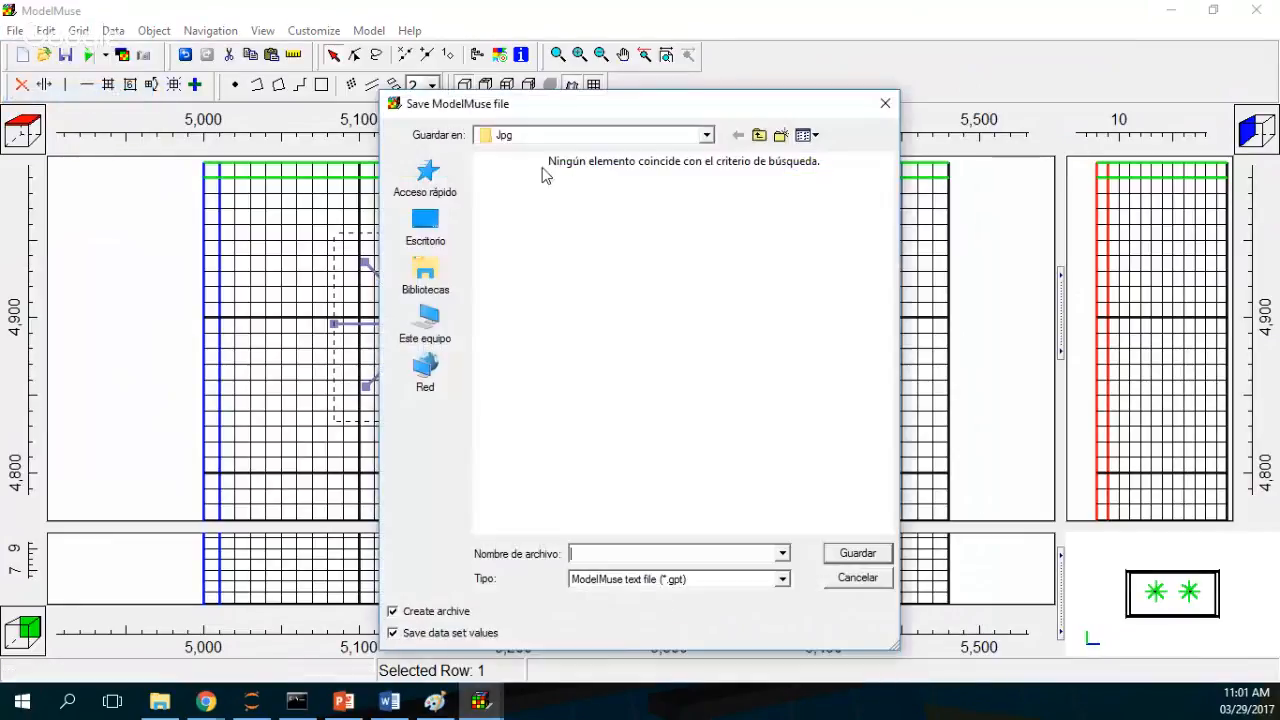
{"action": "left_click", "coordinate": [759, 135]}
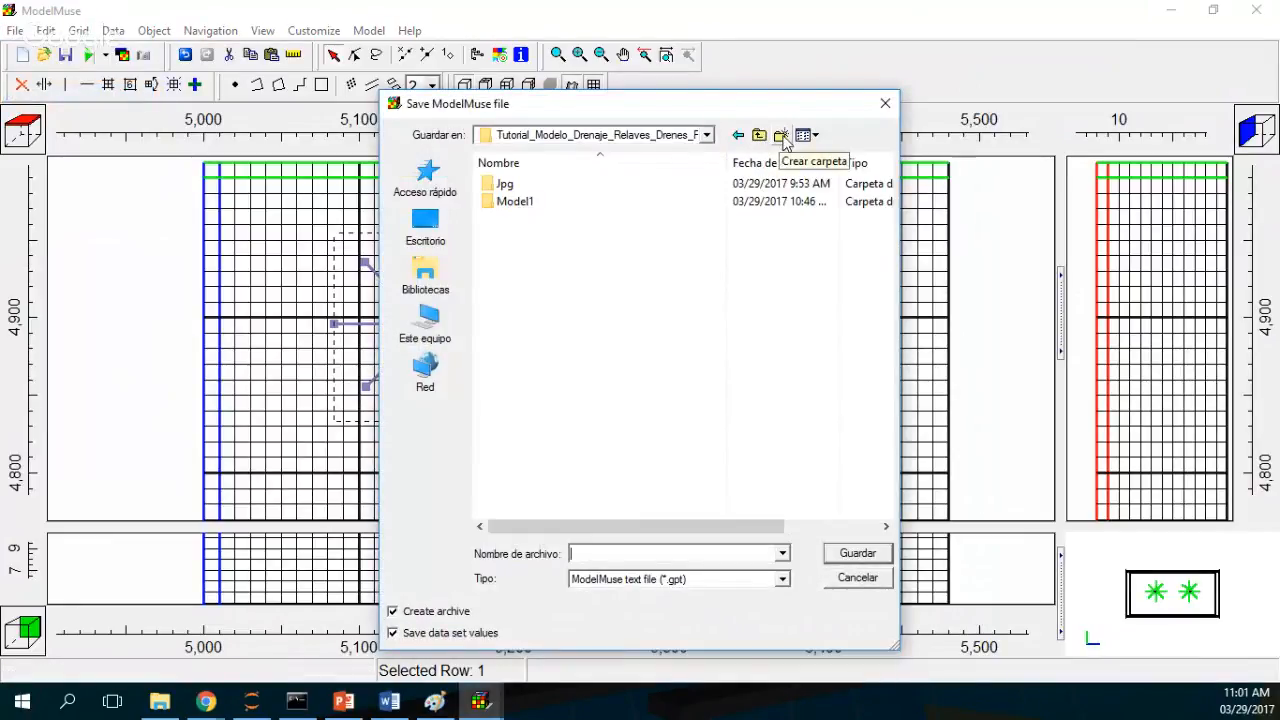
{"action": "left_click", "coordinate": [780, 135]}
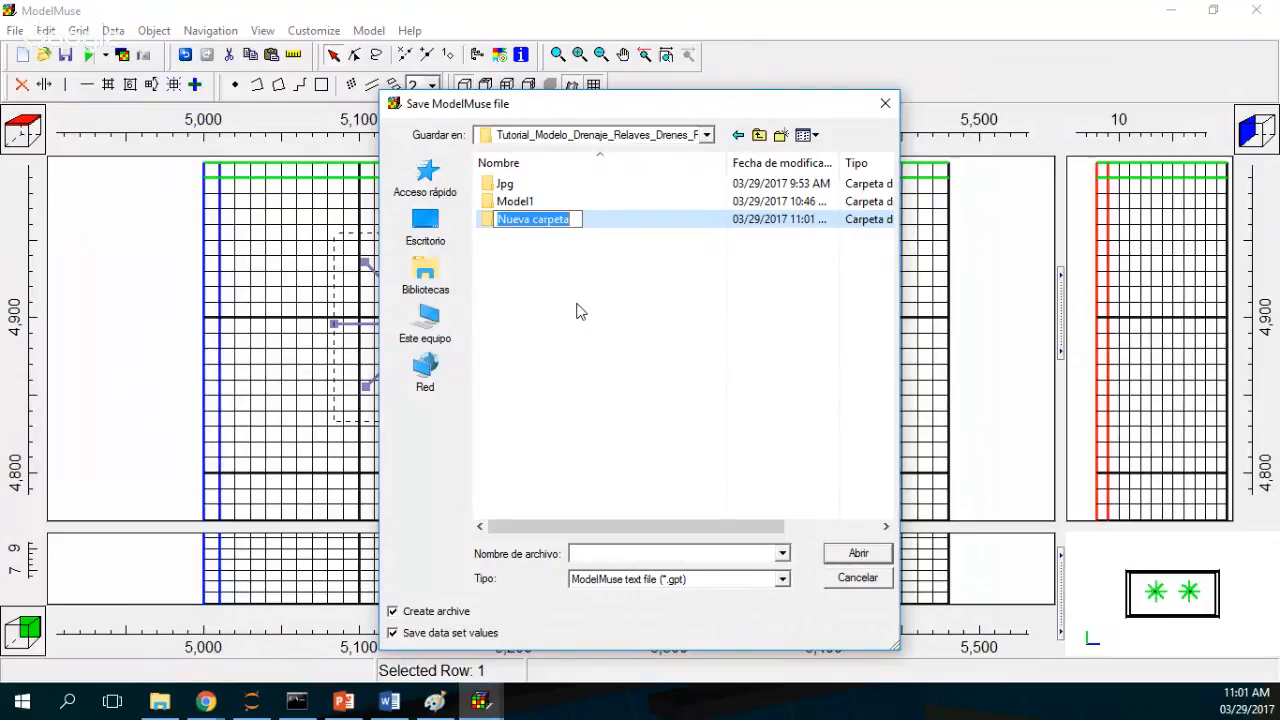
{"action": "type", "text": "RadialD"}
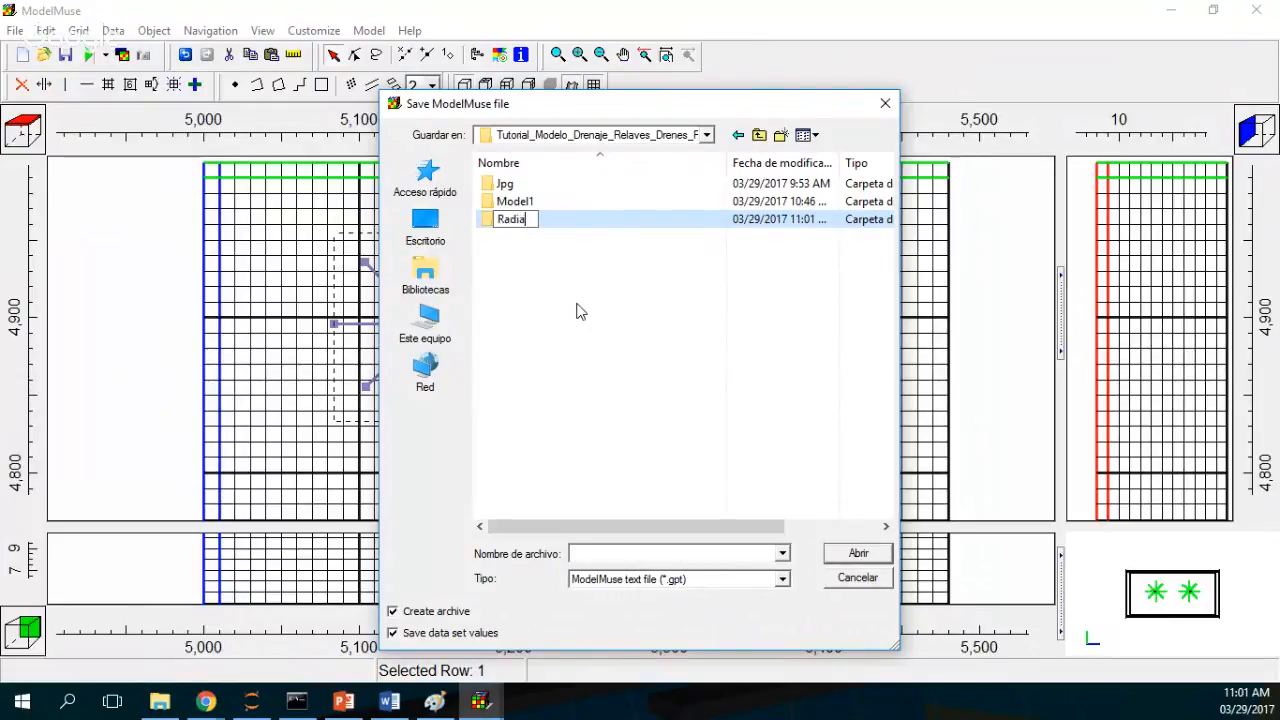
{"action": "type", "text": "rains"}
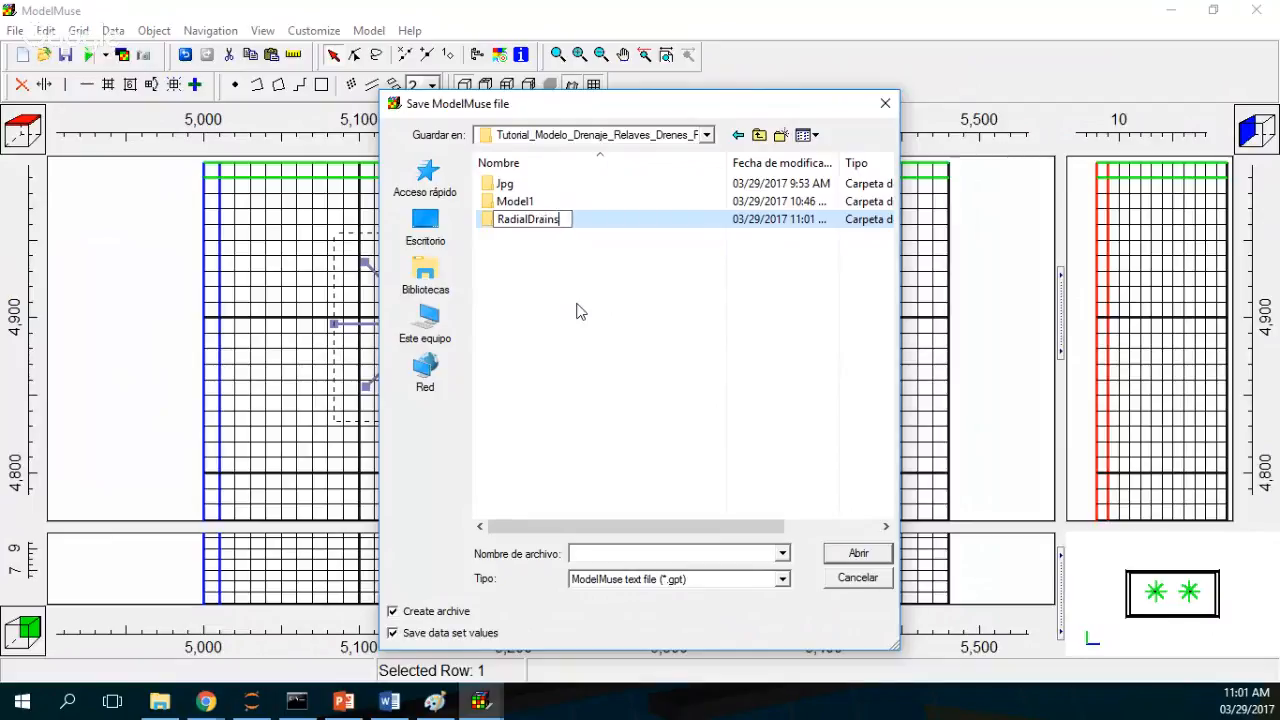
{"action": "key", "text": "Return"}
{"action": "double_click", "coordinate": [554, 225]}
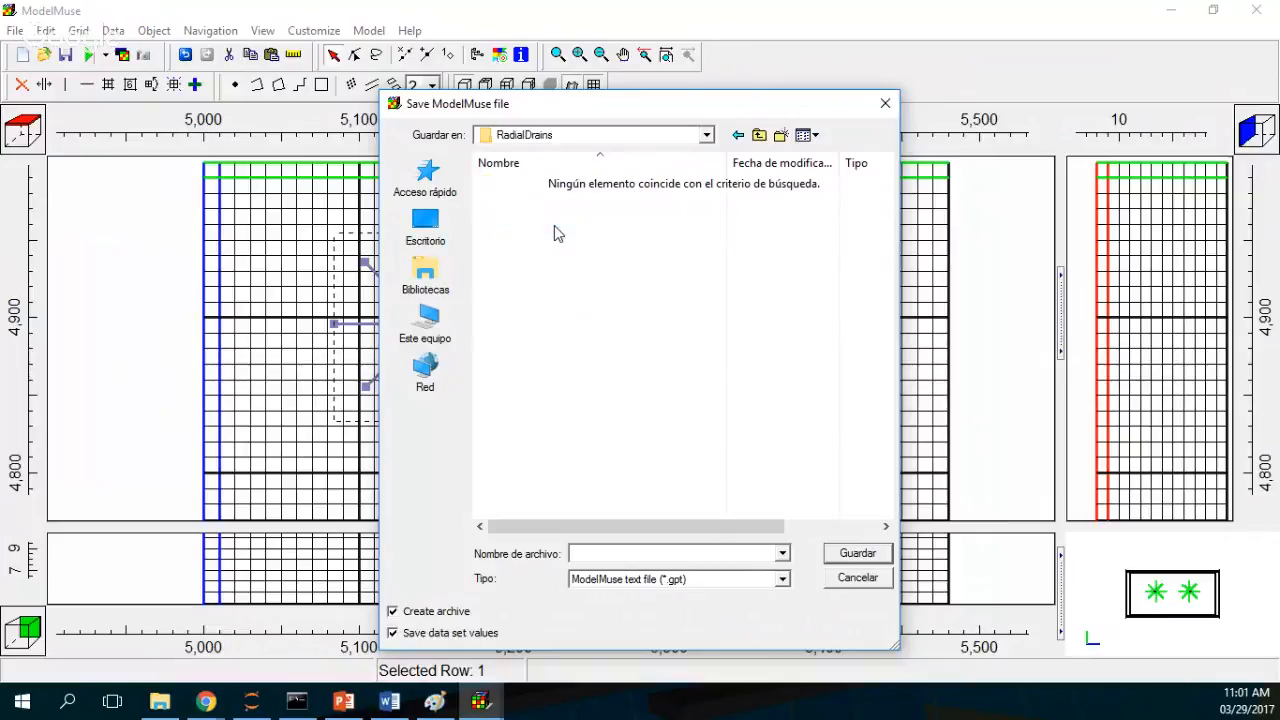
Step: Save the model in that folder as RadialDrains
{"action": "left_click", "coordinate": [648, 552]}
{"action": "type", "text": "Model"}
{"action": "key", "text": "BackSpace"}
{"action": "key", "text": "BackSpace"}
{"action": "key", "text": "BackSpace"}
{"action": "key", "text": "BackSpace"}
{"action": "key", "text": "BackSpace"}
{"action": "type", "text": "RadialDrains"}
{"action": "left_click", "coordinate": [855, 553]}
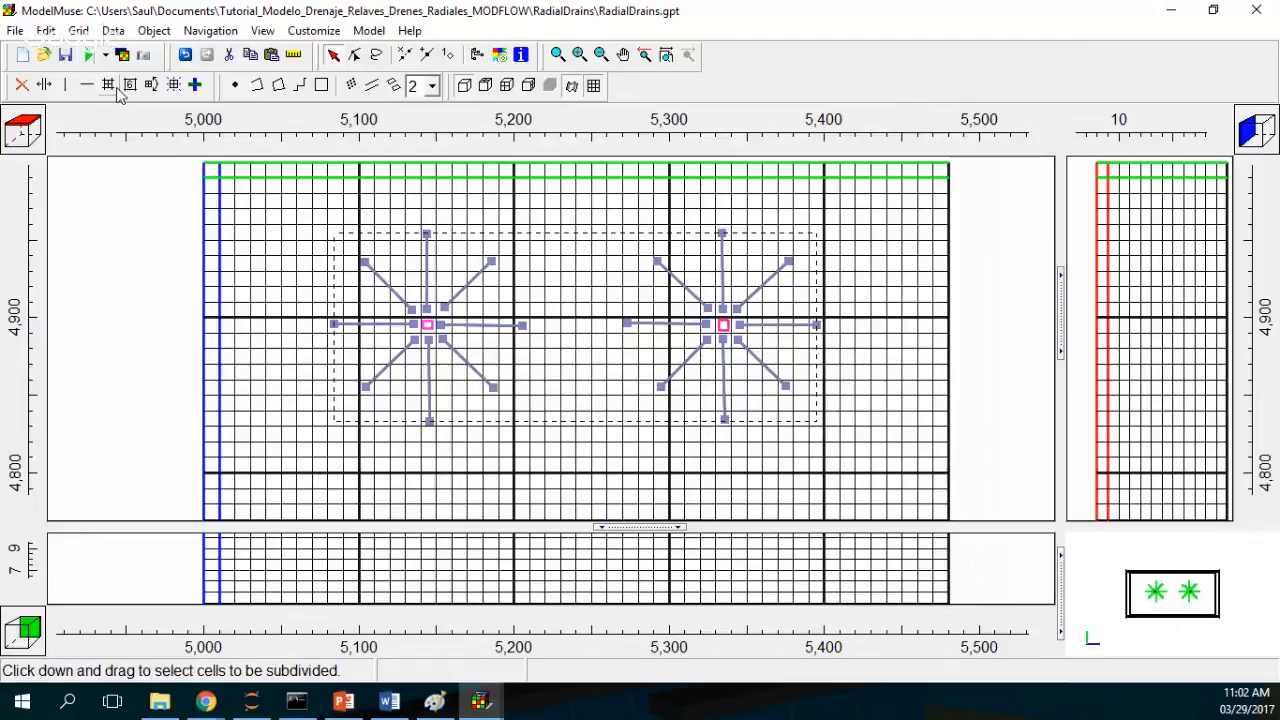
Step: Select columns 11 to 19 and rows 7 to 15 around the first caisson for subdivision and confirm the dialog
{"action": "left_click", "coordinate": [110, 86]}
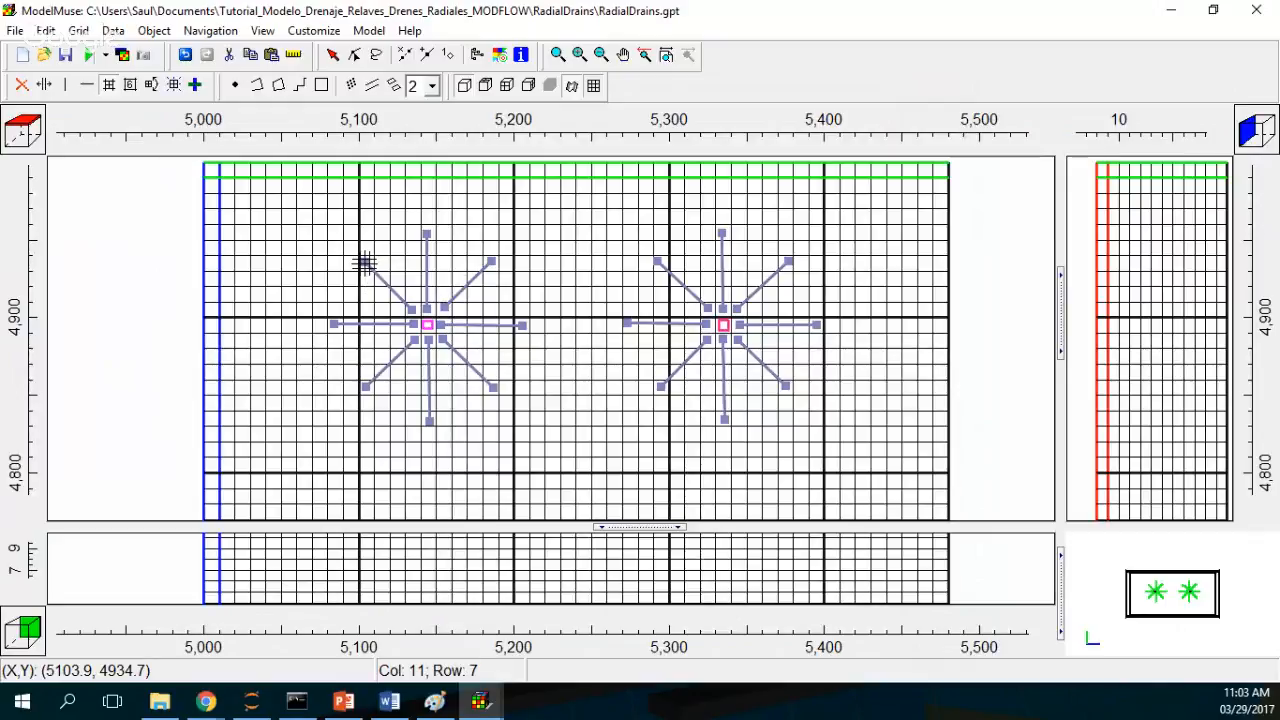
{"action": "left_click_drag", "start_coordinate": [363, 263], "coordinate": [487, 390]}
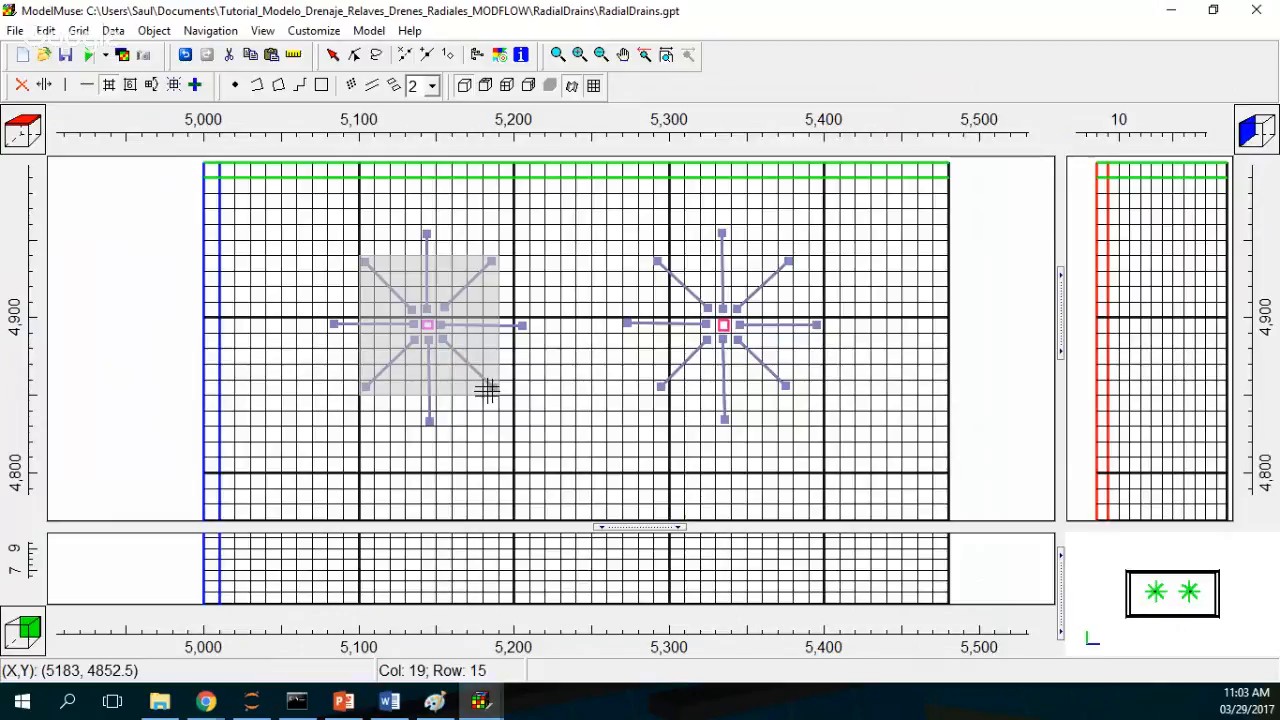
{"action": "left_click_drag", "start_coordinate": [487, 390], "coordinate": [489, 392]}
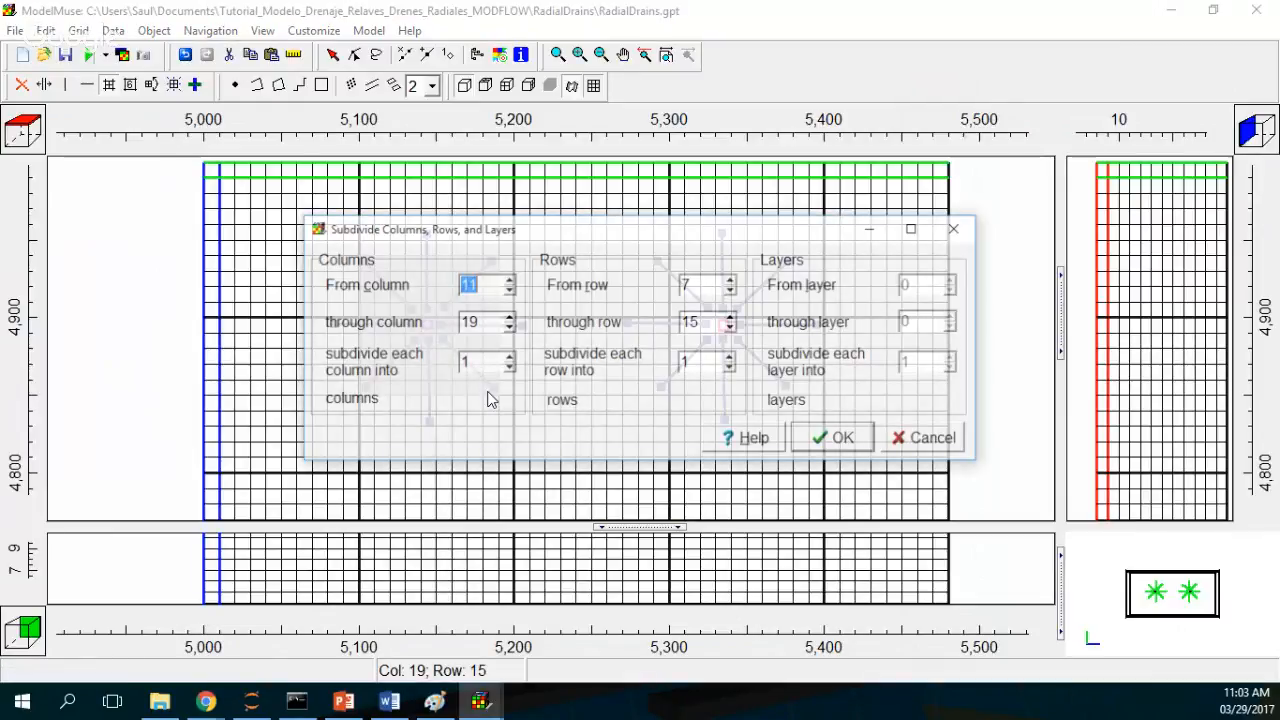
{"action": "key", "text": "Return"}
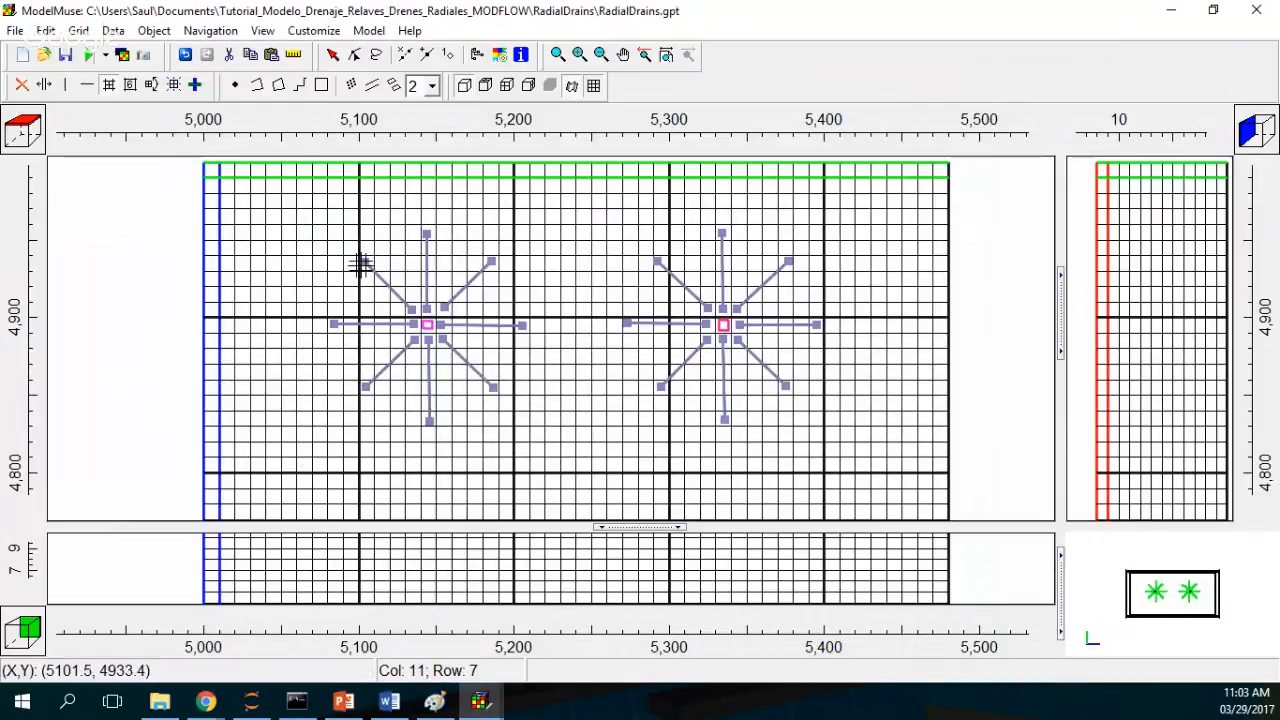
Step: Subdivide columns 11 to 19 and rows 7 to 15 around the first caisson into 3 each
{"action": "left_click_drag", "start_coordinate": [358, 259], "coordinate": [423, 366]}
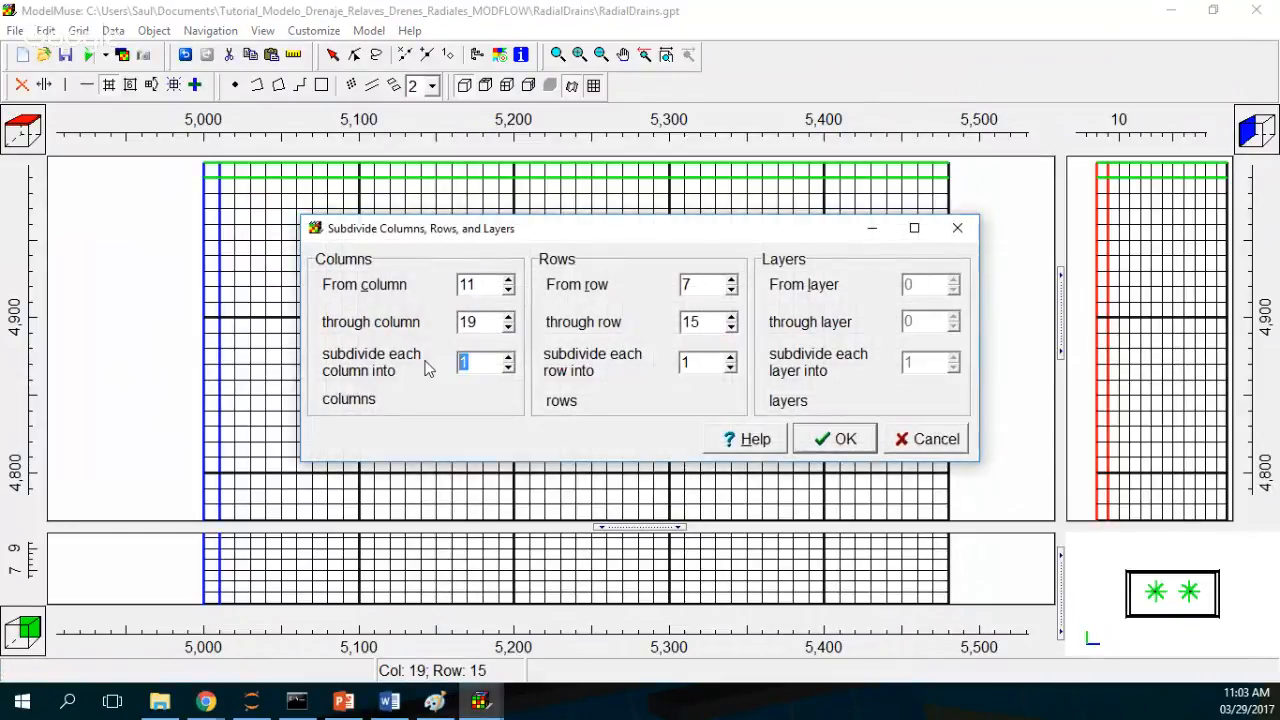
{"action": "type", "text": "3"}
{"action": "double_click", "coordinate": [700, 363]}
{"action": "type", "text": "3"}
{"action": "left_click", "coordinate": [826, 450]}
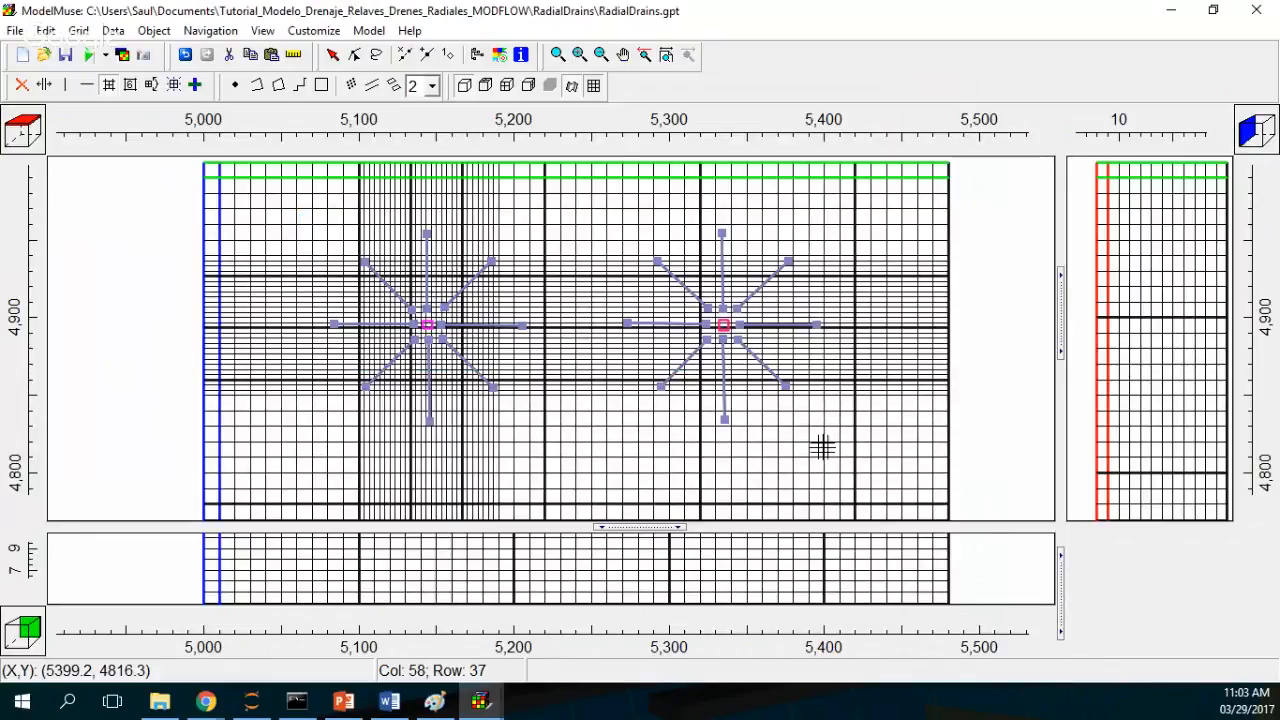
Step: Select columns 48 to 56 around the second caisson and subdivide each column into 3
{"action": "left_click_drag", "start_coordinate": [656, 258], "coordinate": [786, 400]}
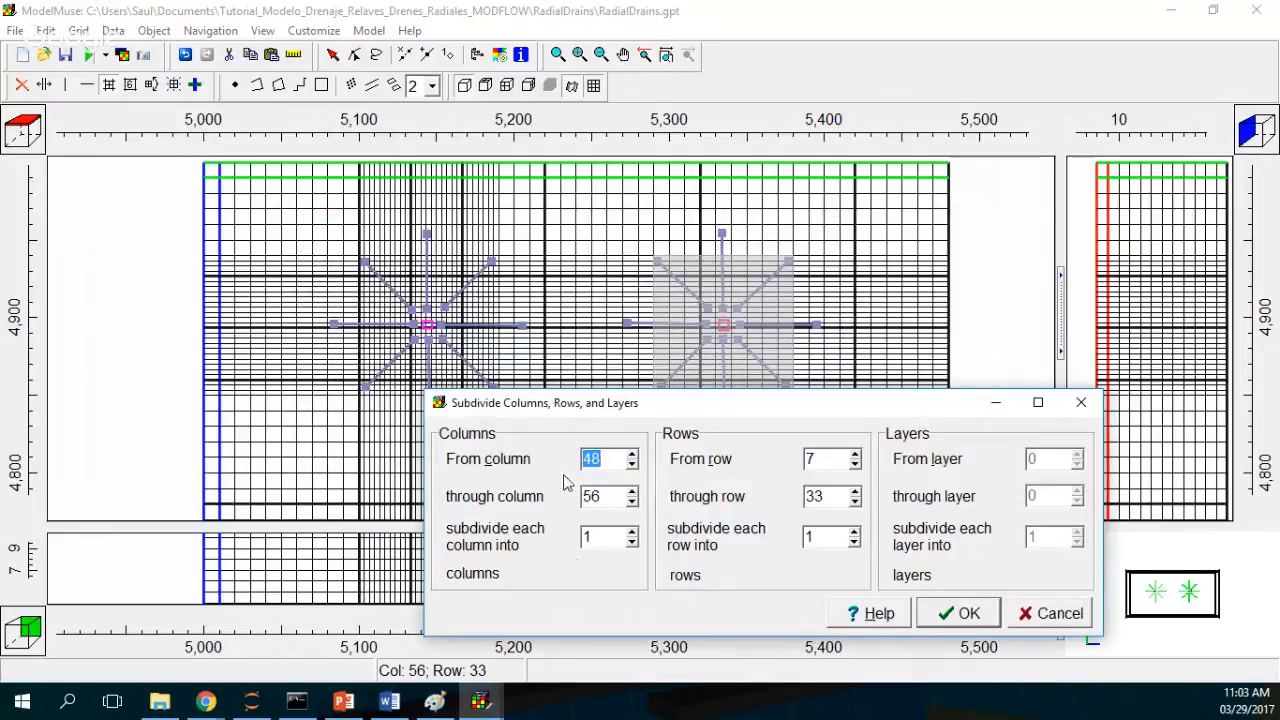
{"action": "double_click", "coordinate": [617, 541]}
{"action": "type", "text": "3"}
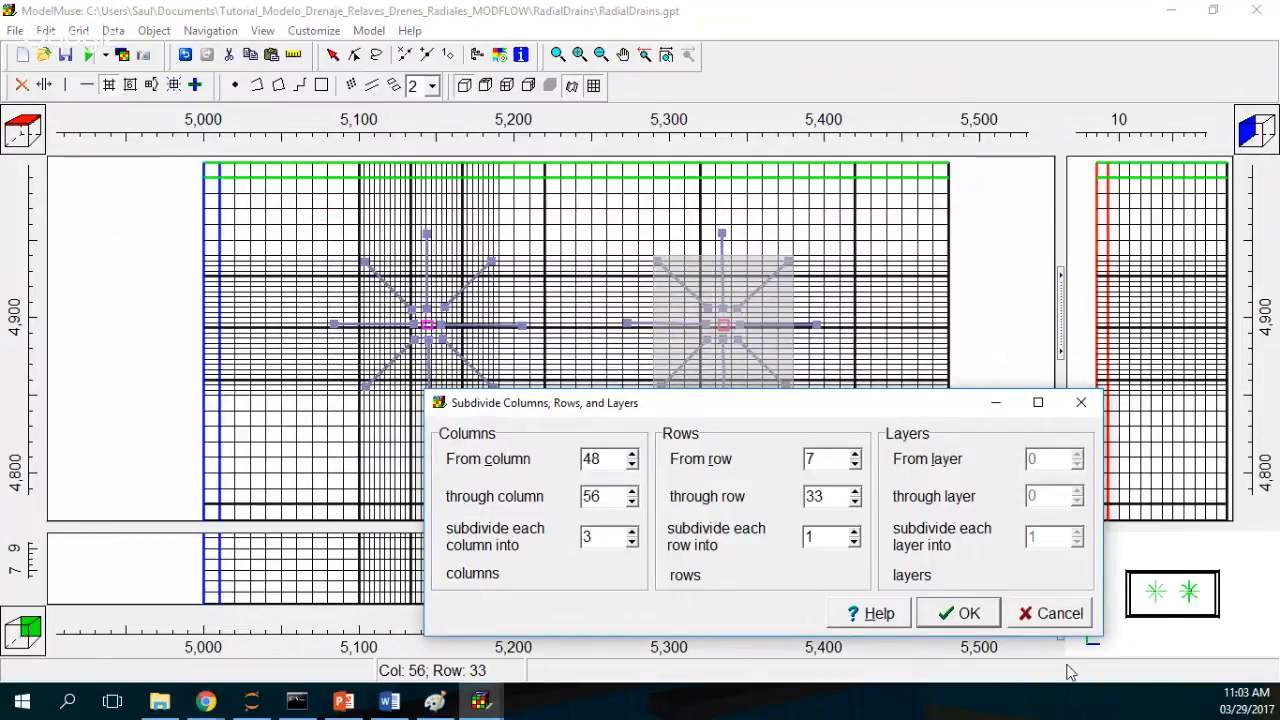
{"action": "left_click", "coordinate": [970, 615]}
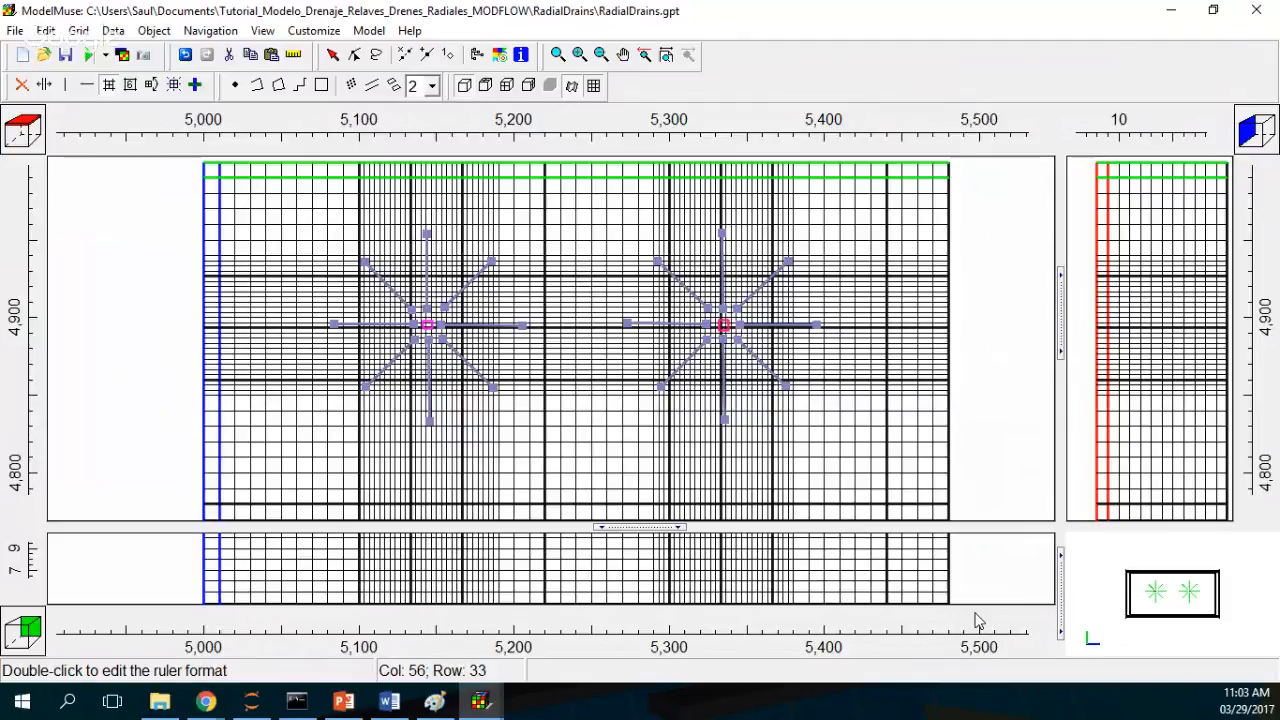
Step: Enlarge the front view pane and pick the column and row displayed in the cross-section views
{"action": "left_click_drag", "start_coordinate": [632, 526], "coordinate": [632, 426]}
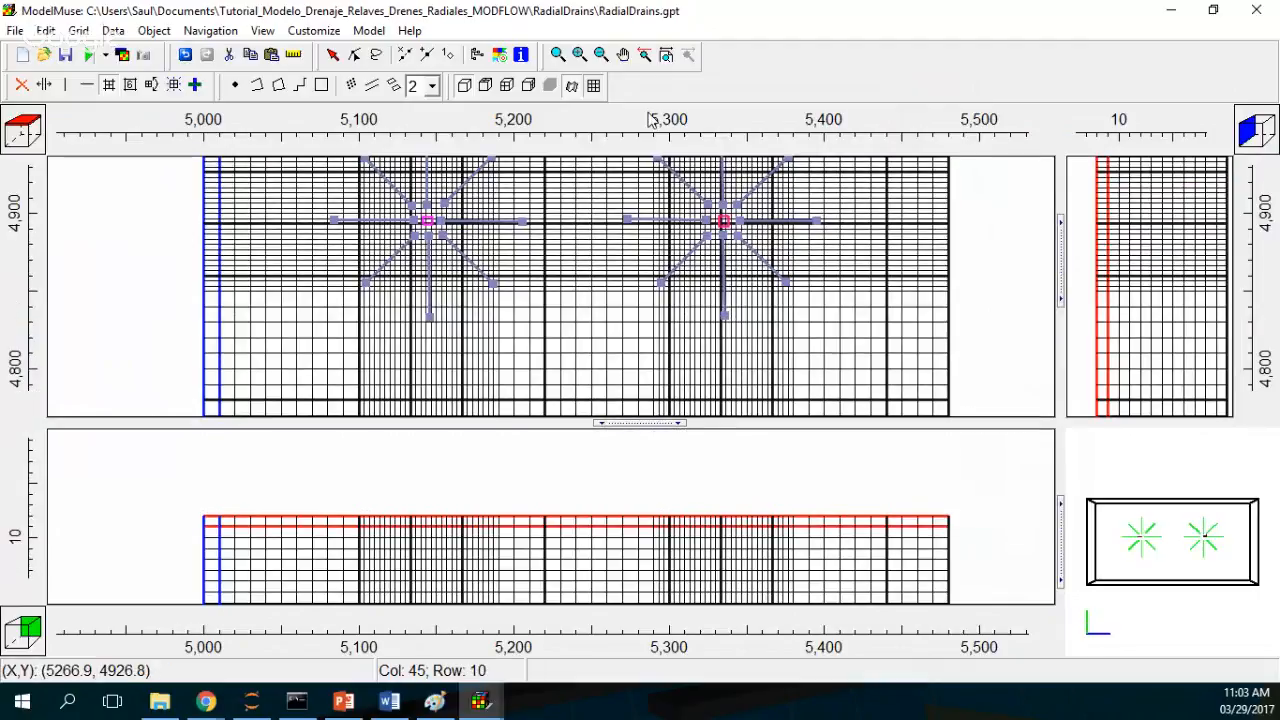
{"action": "left_click_drag", "start_coordinate": [627, 535], "coordinate": [629, 491]}
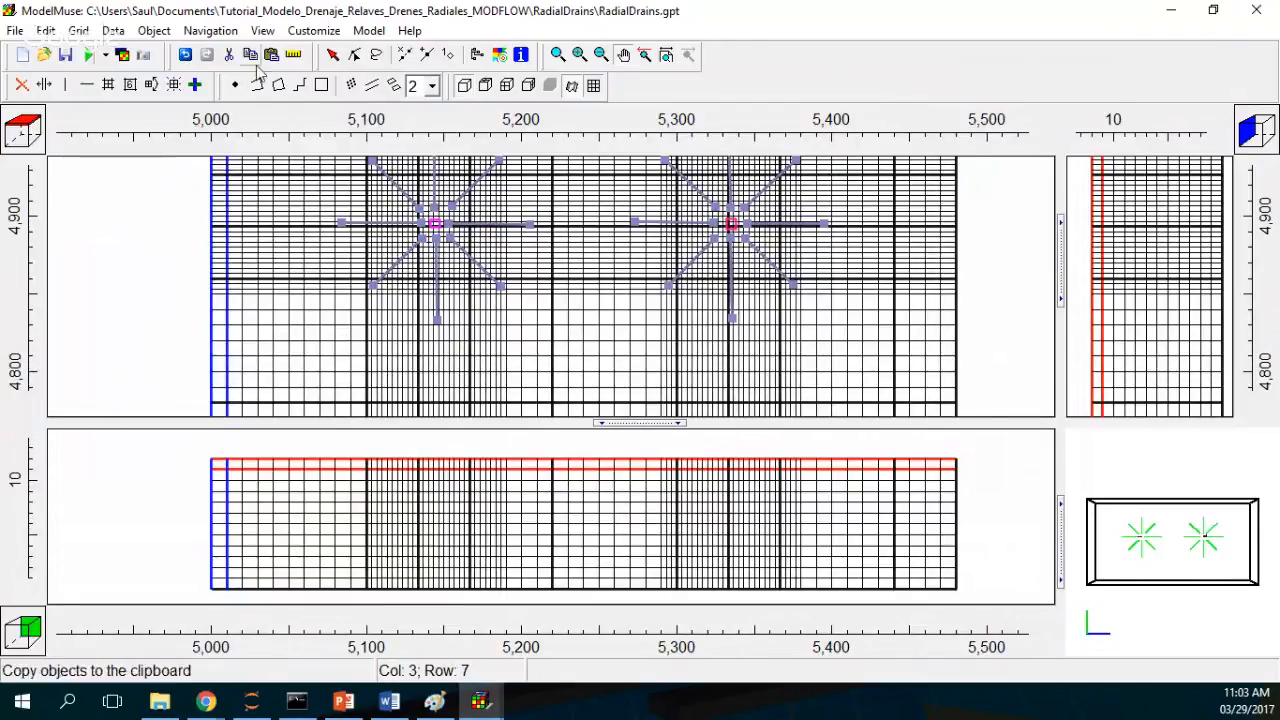
{"action": "left_click", "coordinate": [193, 86]}
{"action": "left_click", "coordinate": [365, 222]}
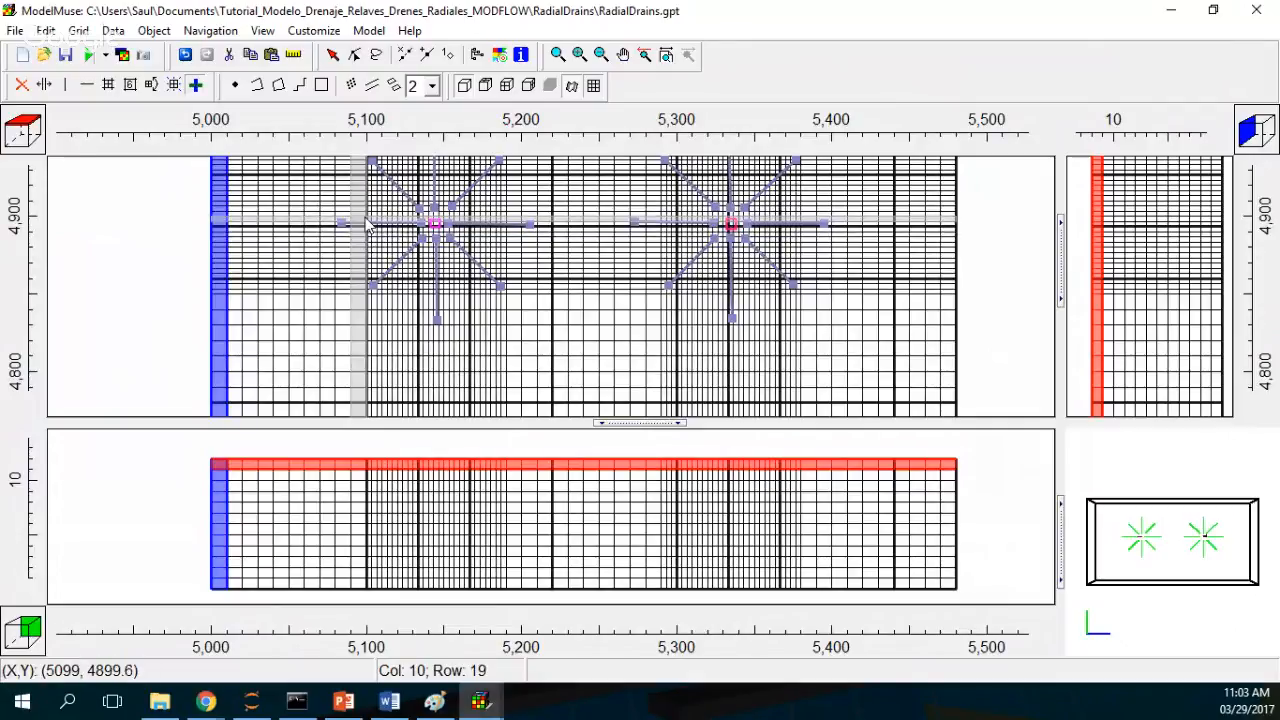
{"action": "left_click", "coordinate": [360, 224]}
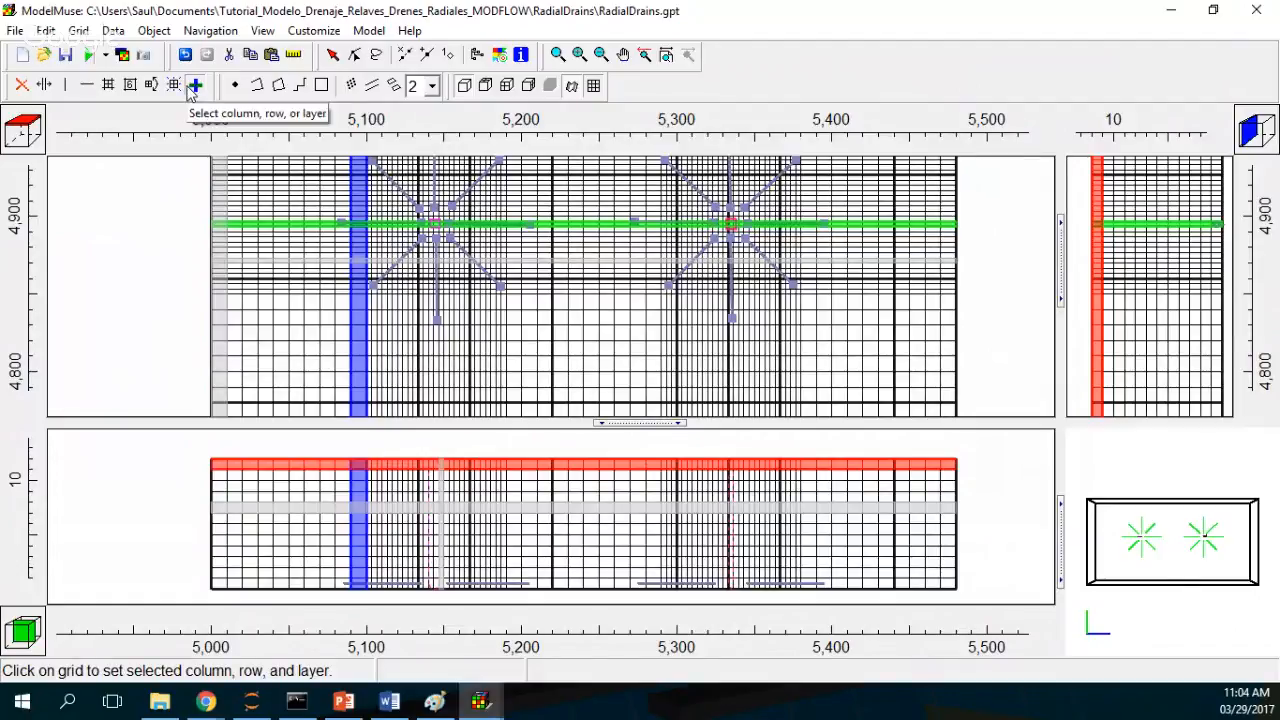
Step: Run MODFLOW-2005, saving the input files under the proposed name, and close the model monitor
{"action": "left_click", "coordinate": [86, 60]}
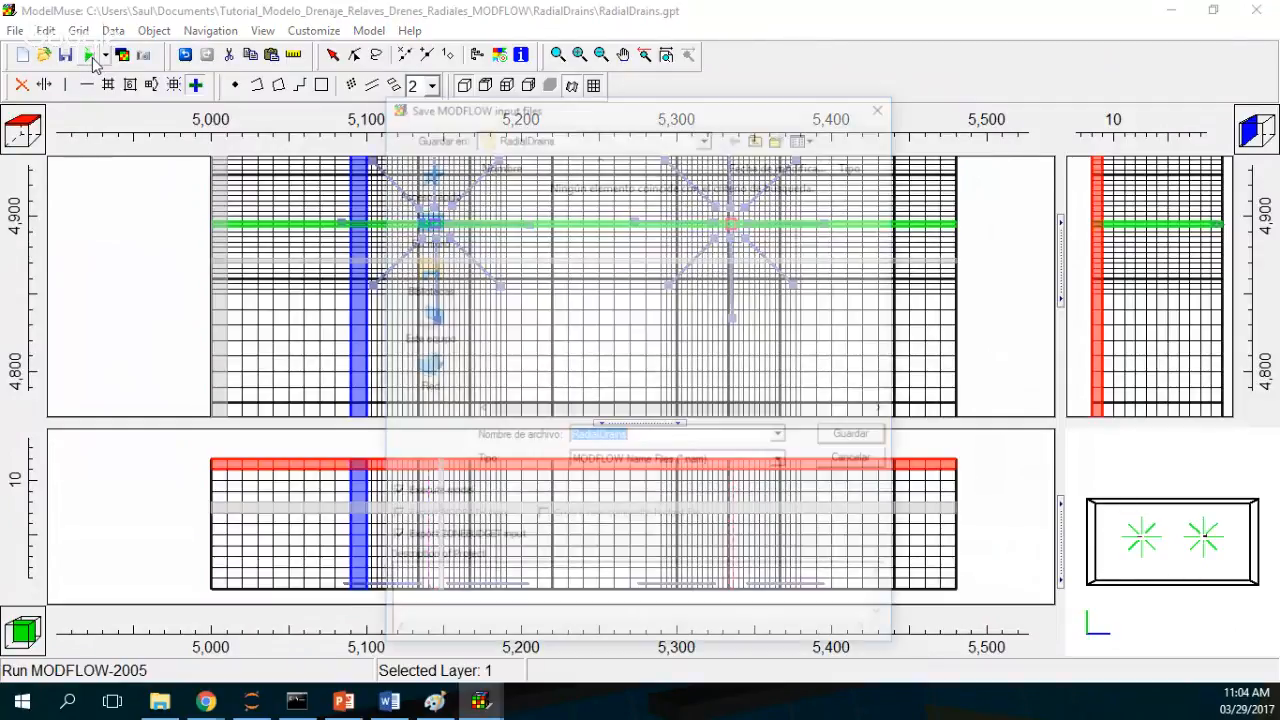
{"action": "left_click", "coordinate": [860, 435]}
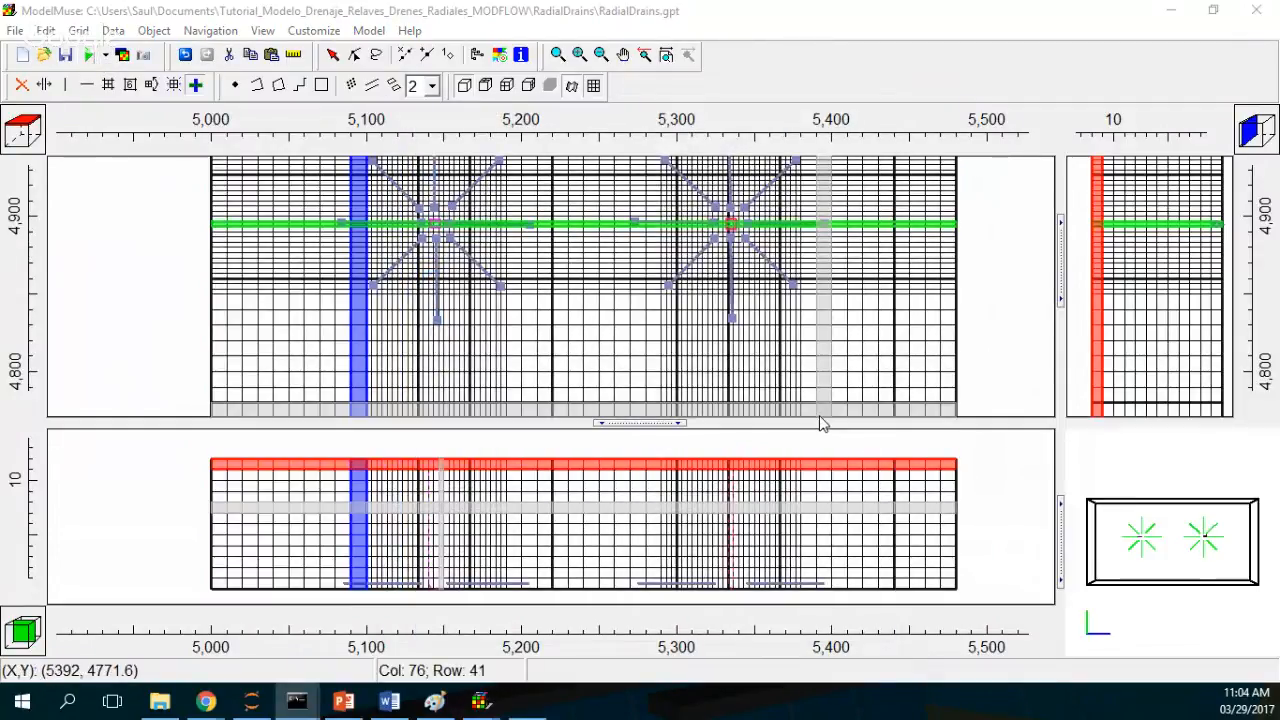
{"action": "left_click_drag", "start_coordinate": [749, 191], "coordinate": [654, 171]}
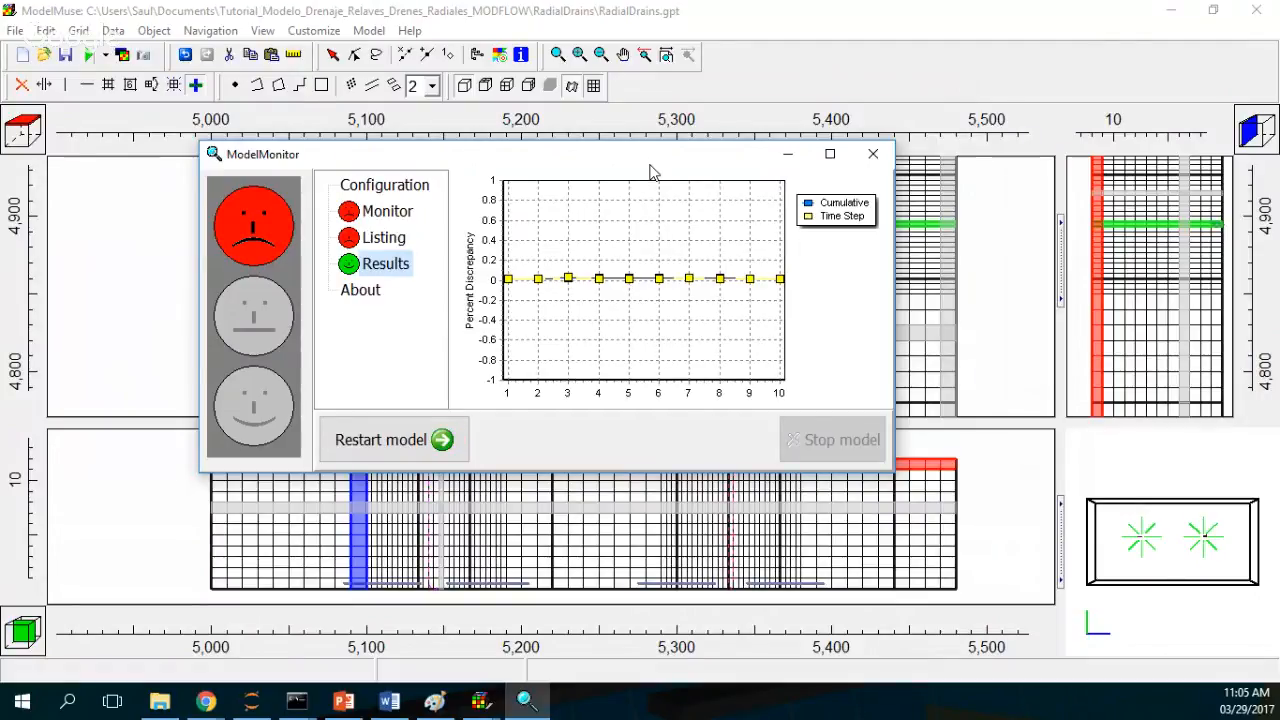
{"action": "left_click", "coordinate": [870, 157]}
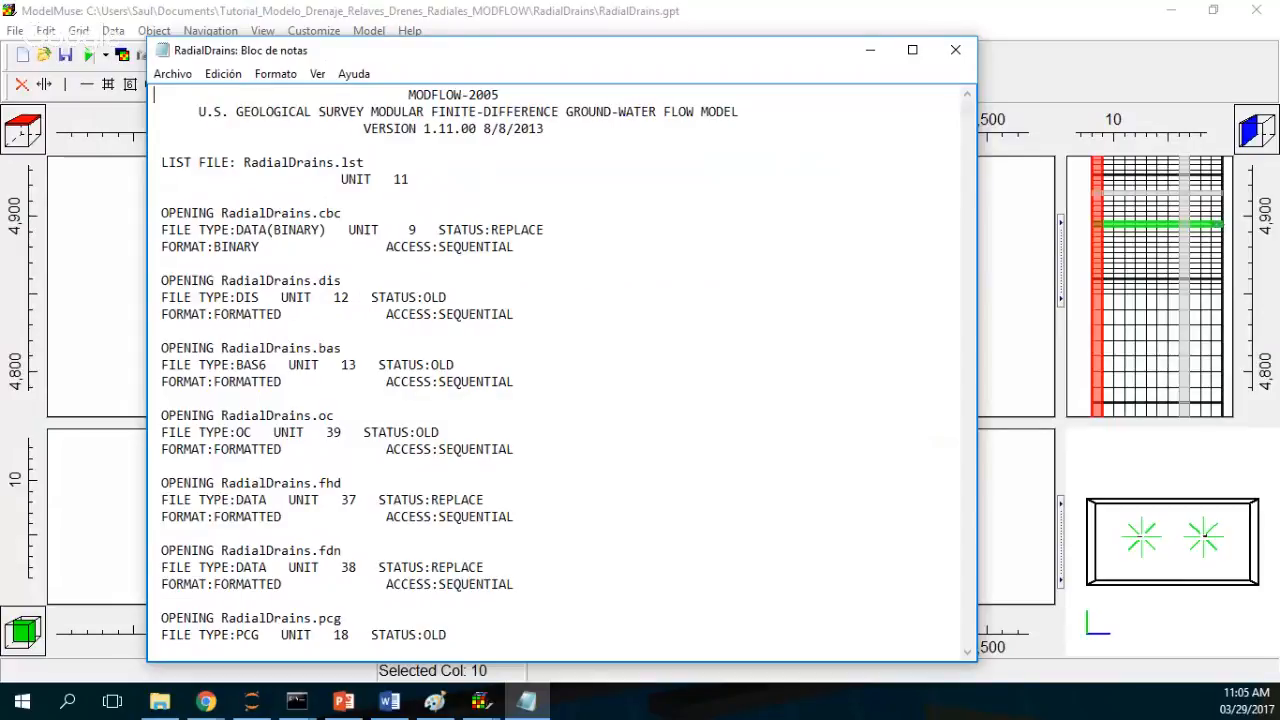
Step: Review the water budget at the end of the listing file, highlighting the head-dependent and storage rates, then close it
{"action": "left_click_drag", "start_coordinate": [967, 100], "coordinate": [962, 645]}
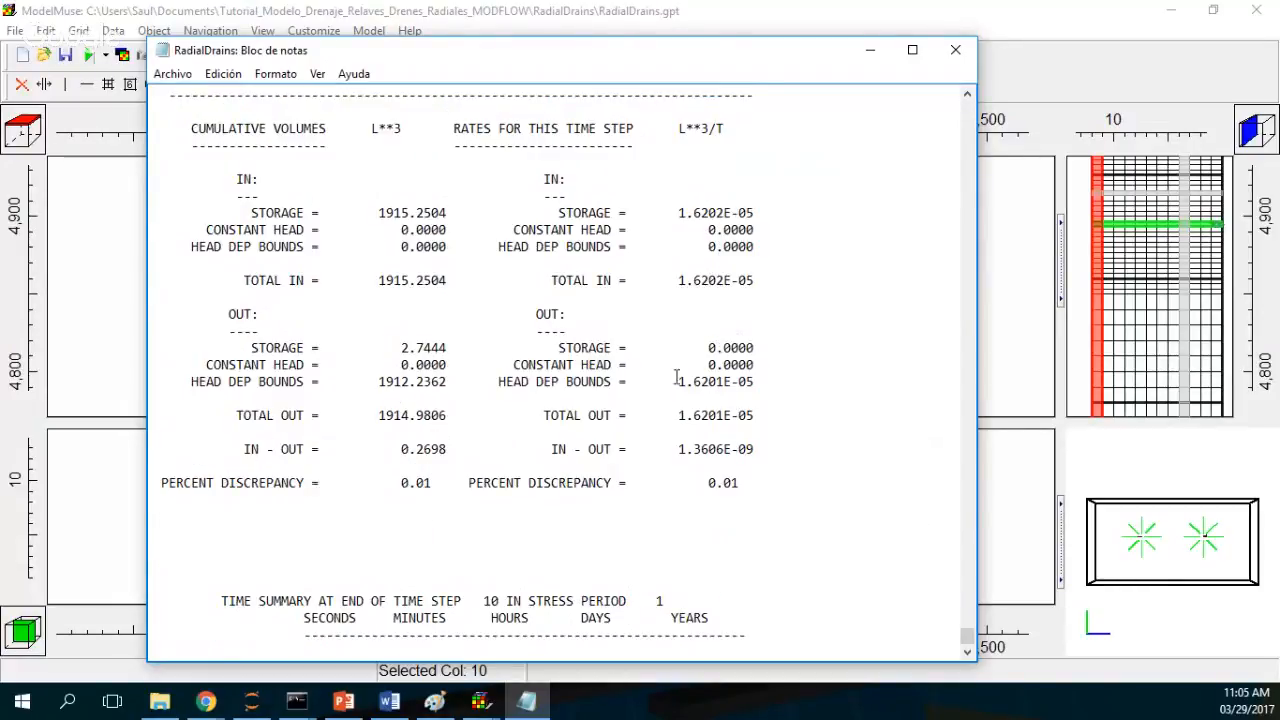
{"action": "left_click_drag", "start_coordinate": [664, 381], "coordinate": [773, 380]}
{"action": "left_click_drag", "start_coordinate": [673, 213], "coordinate": [763, 216]}
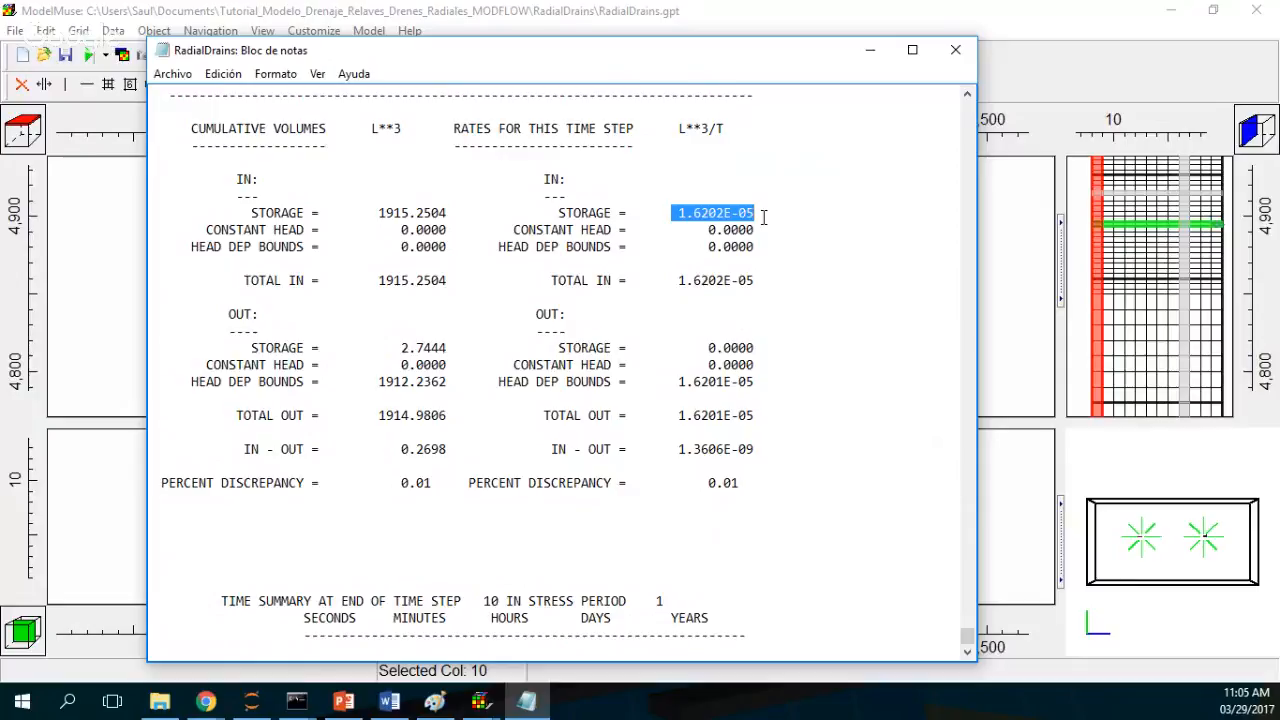
{"action": "left_click", "coordinate": [953, 51]}
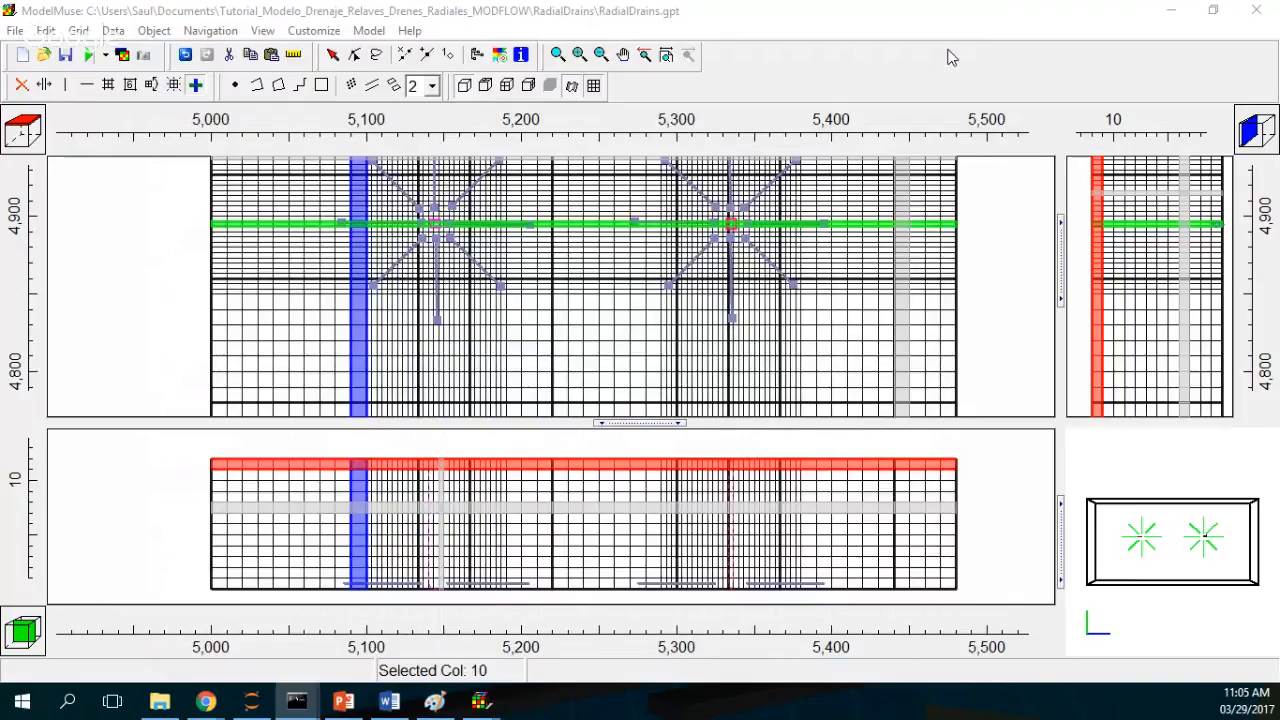
Step: Import the model head results for step 10 and display them as a contour grid
{"action": "left_click", "coordinate": [122, 56]}
{"action": "double_click", "coordinate": [522, 222]}
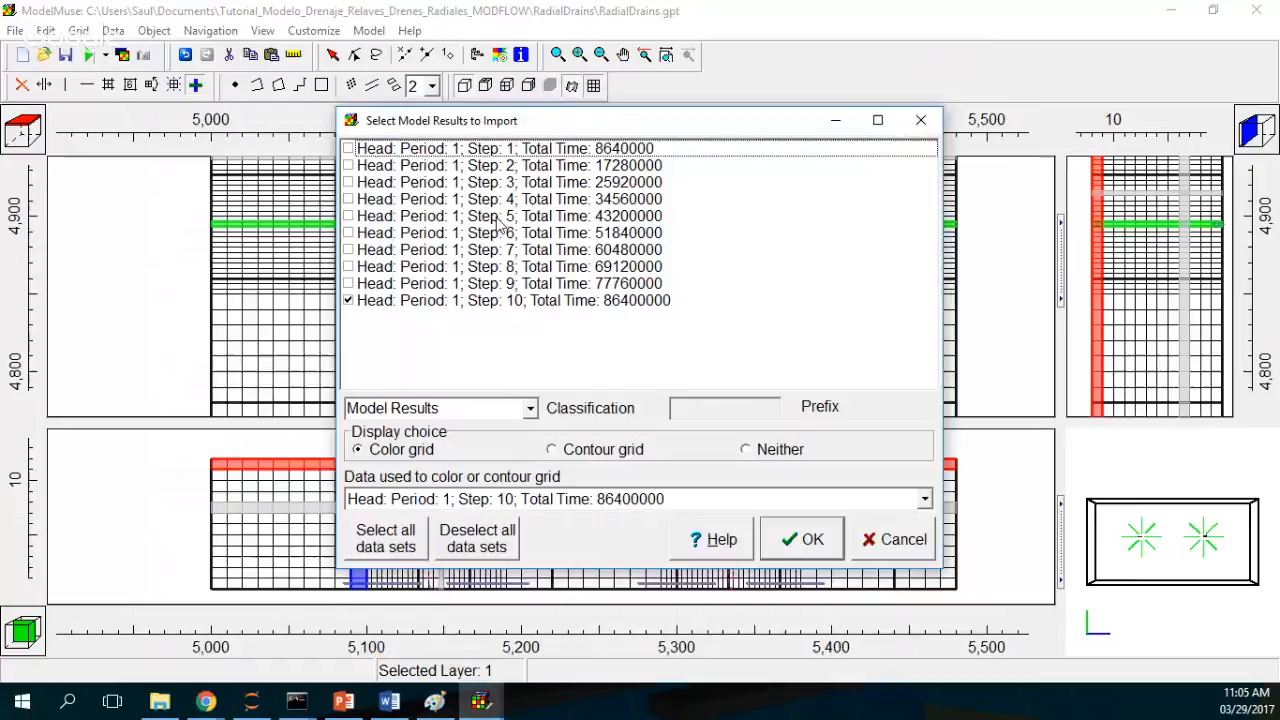
{"action": "left_click", "coordinate": [645, 452]}
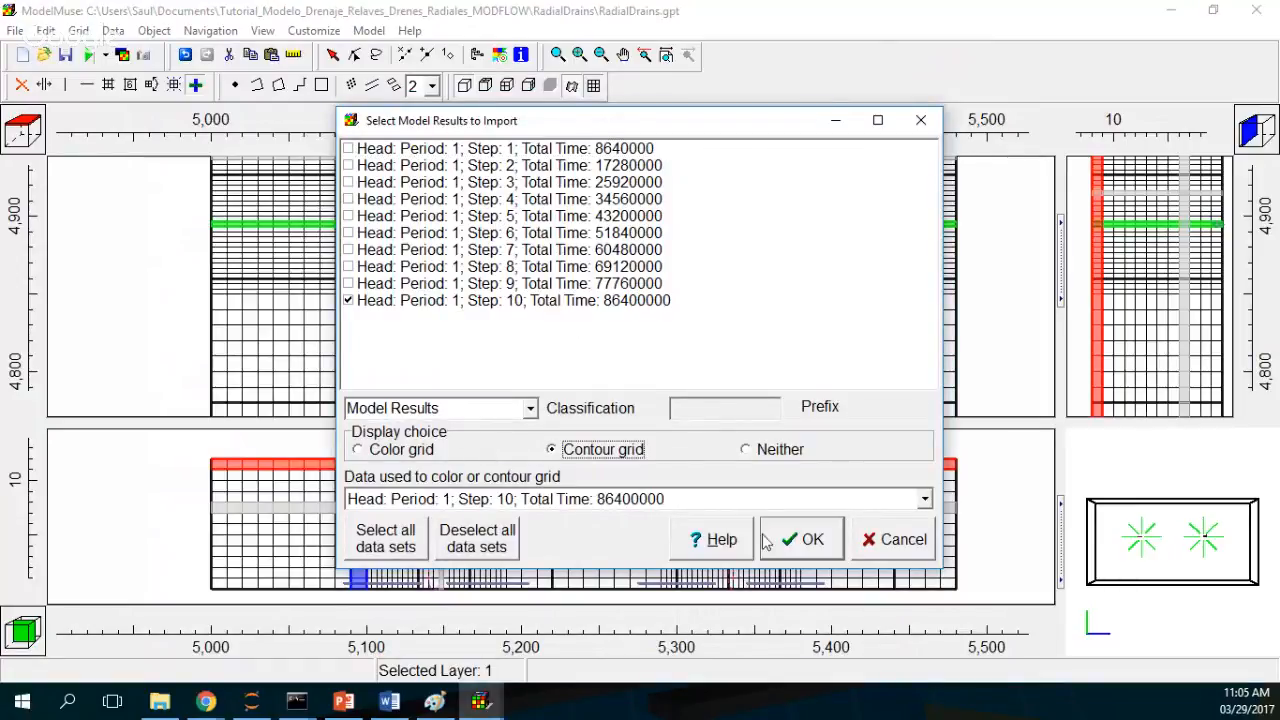
{"action": "left_click", "coordinate": [808, 540]}
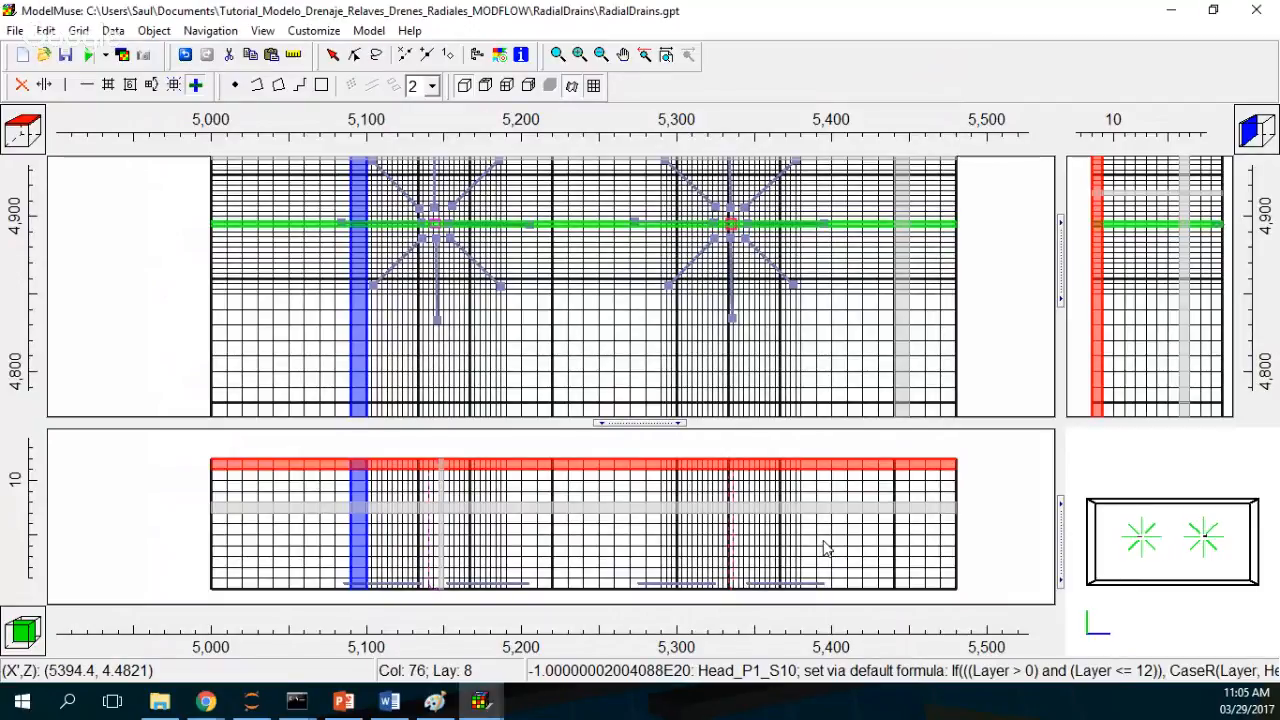
Step: Add the Water_Table_P1_S10 data set to the cross sections in dark blue and apply it
{"action": "left_click", "coordinate": [824, 547]}
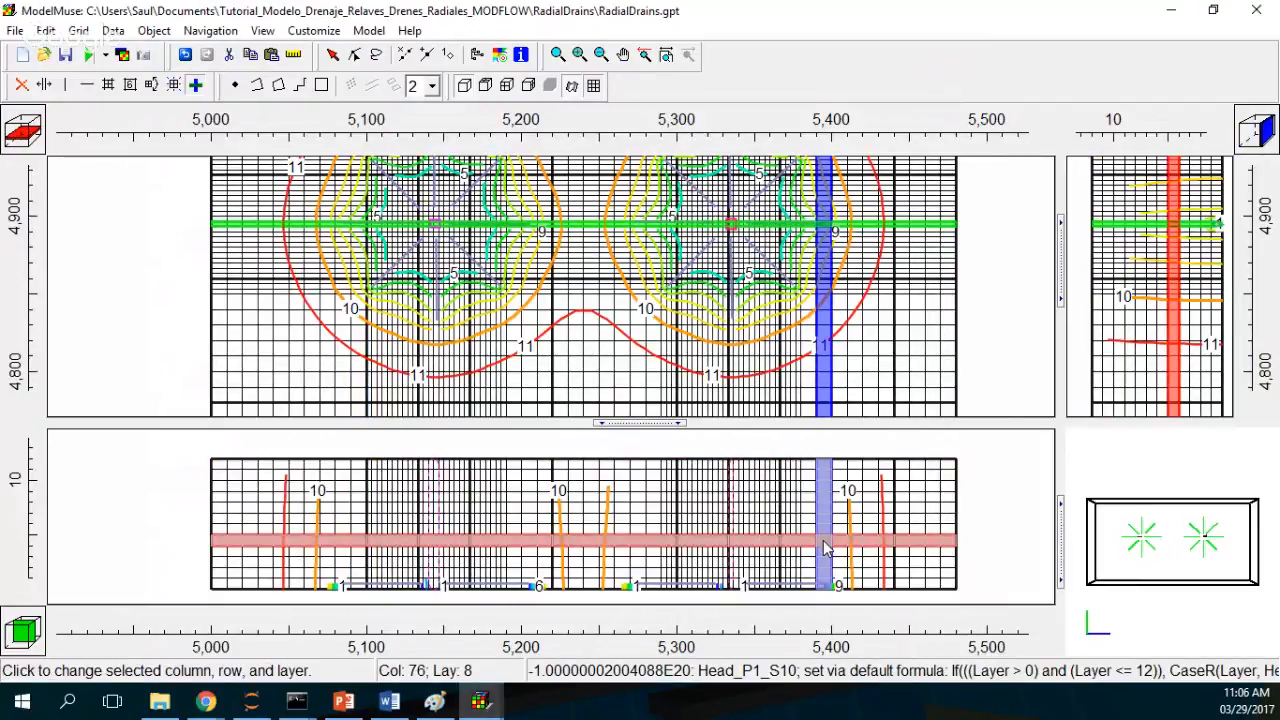
{"action": "left_click", "coordinate": [500, 56]}
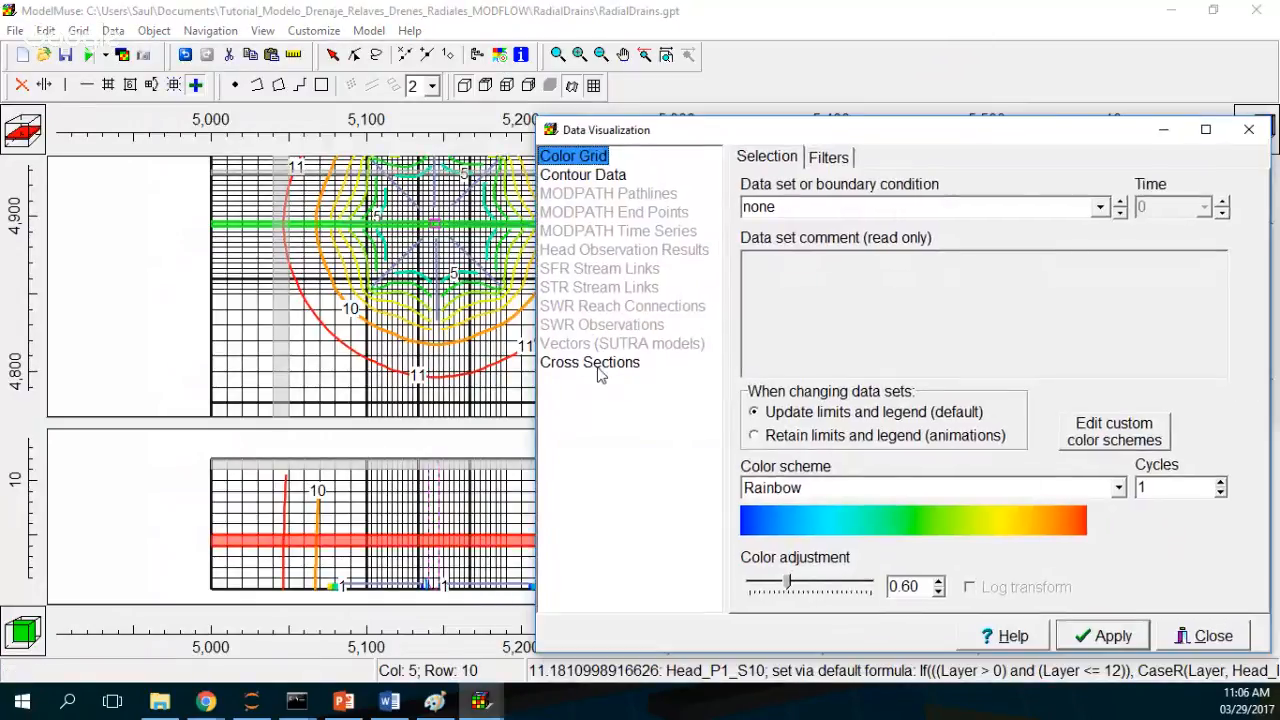
{"action": "left_click", "coordinate": [597, 370]}
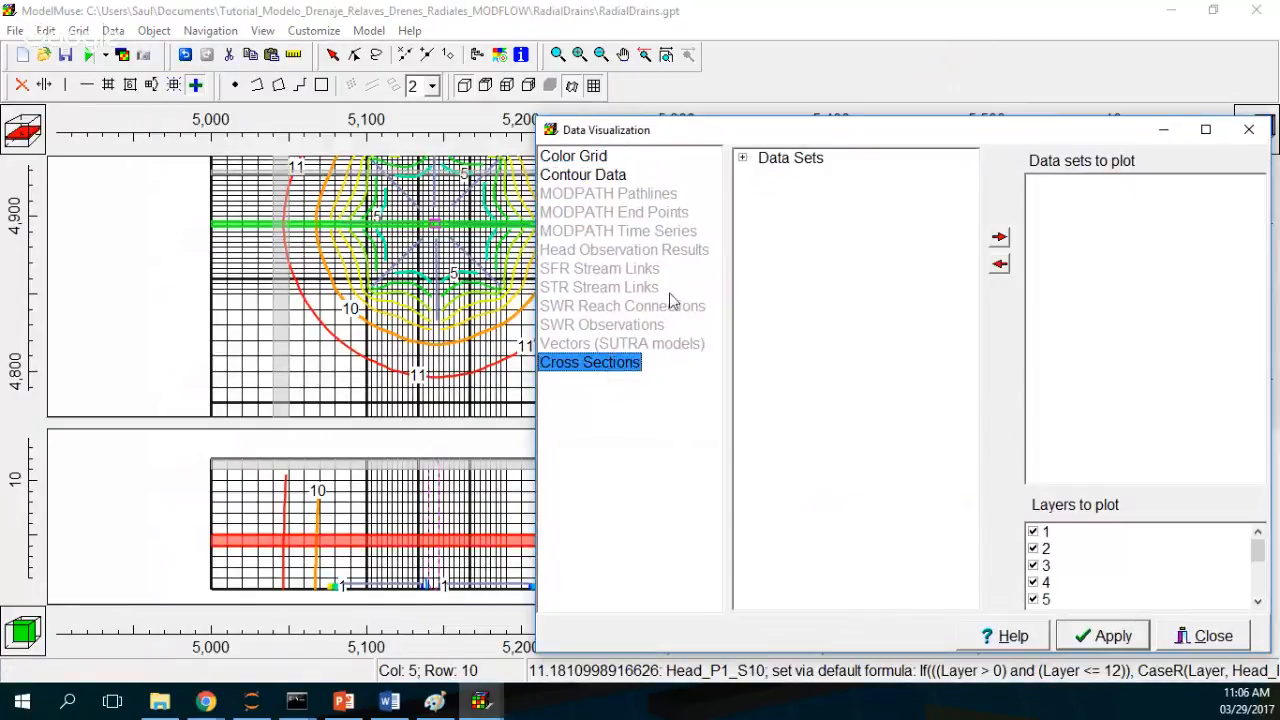
{"action": "left_click", "coordinate": [742, 158]}
{"action": "left_click", "coordinate": [759, 175]}
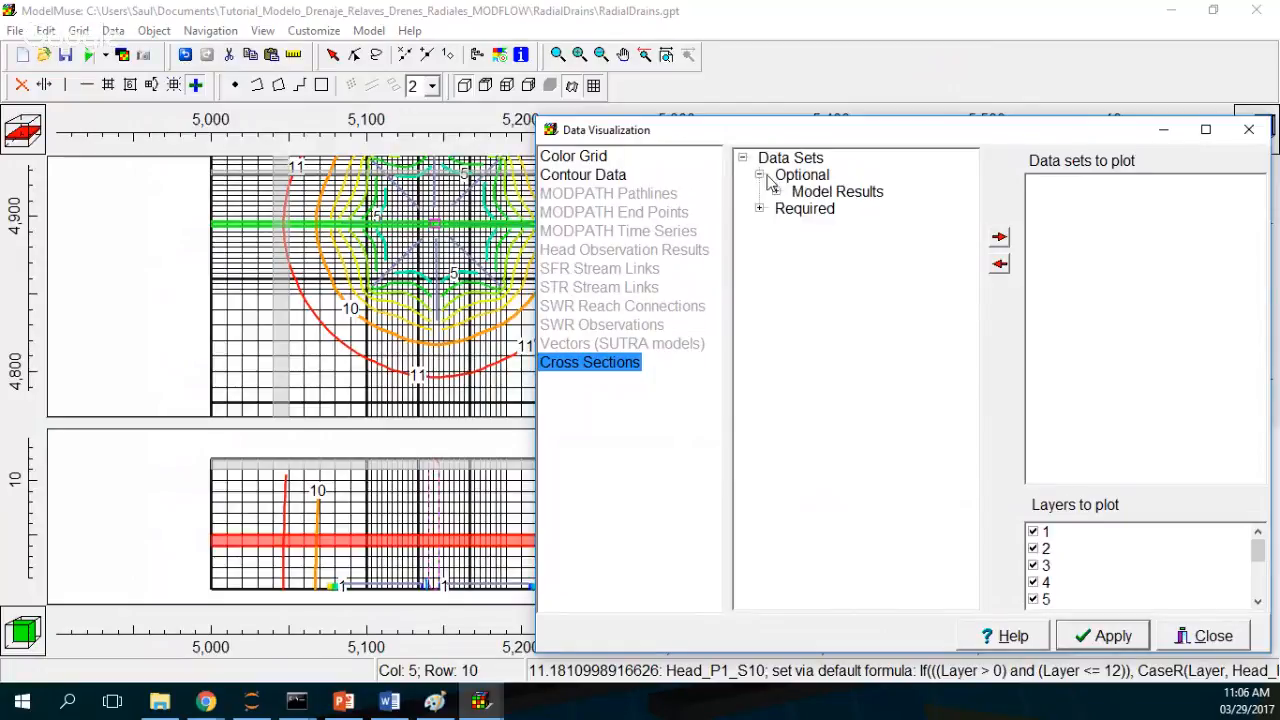
{"action": "left_click", "coordinate": [776, 191]}
{"action": "left_click", "coordinate": [793, 242]}
{"action": "left_click", "coordinate": [900, 259]}
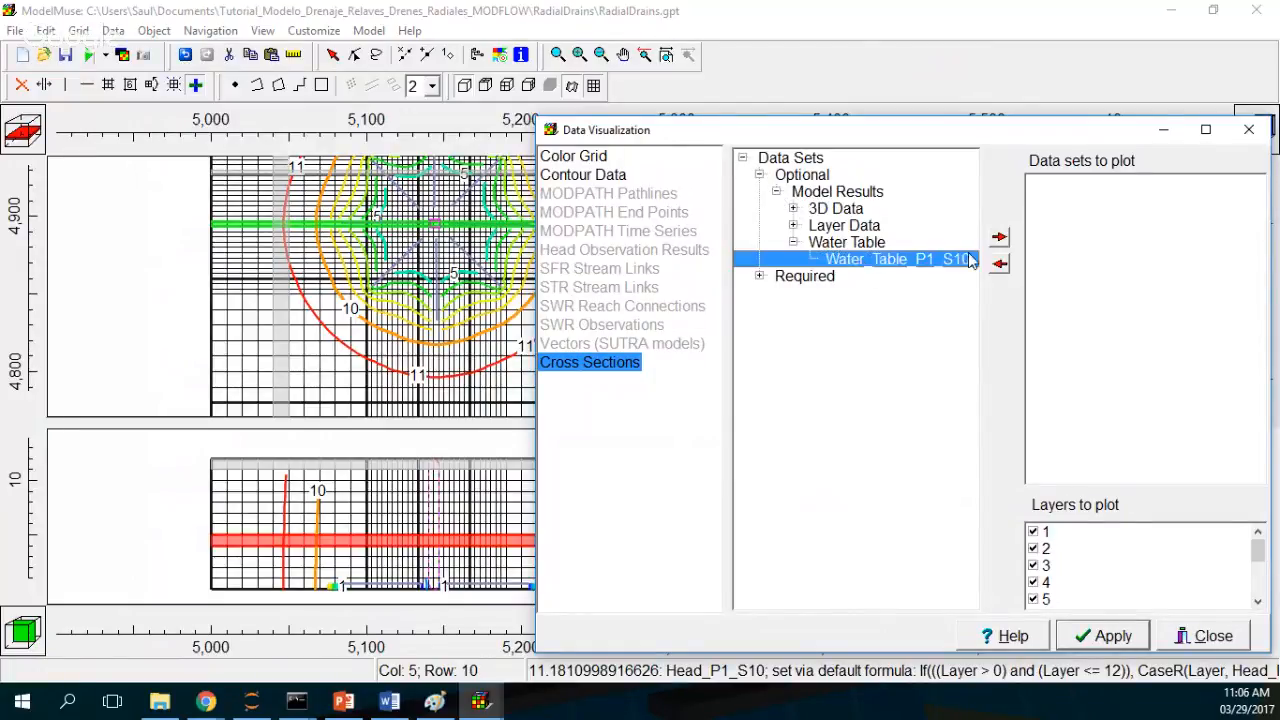
{"action": "left_click", "coordinate": [999, 237]}
{"action": "left_click", "coordinate": [1257, 183]}
{"action": "left_click", "coordinate": [1258, 183]}
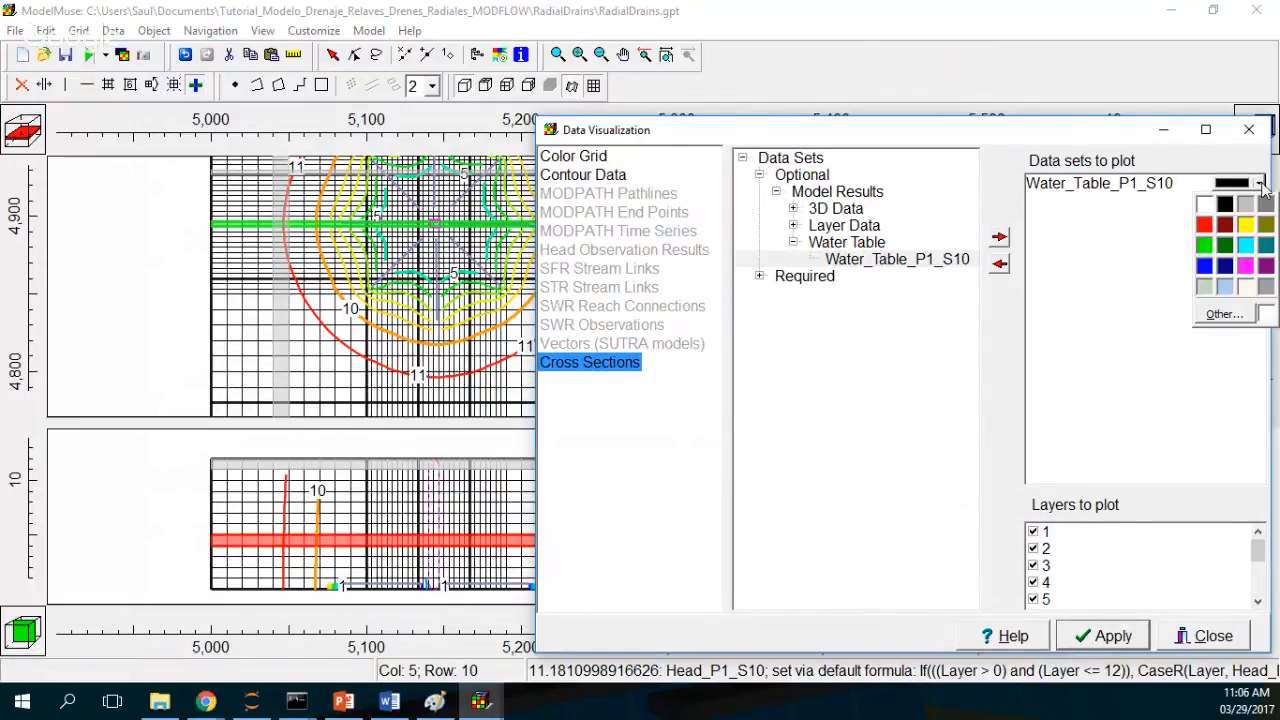
{"action": "left_click", "coordinate": [1221, 265]}
{"action": "left_click", "coordinate": [1114, 641]}
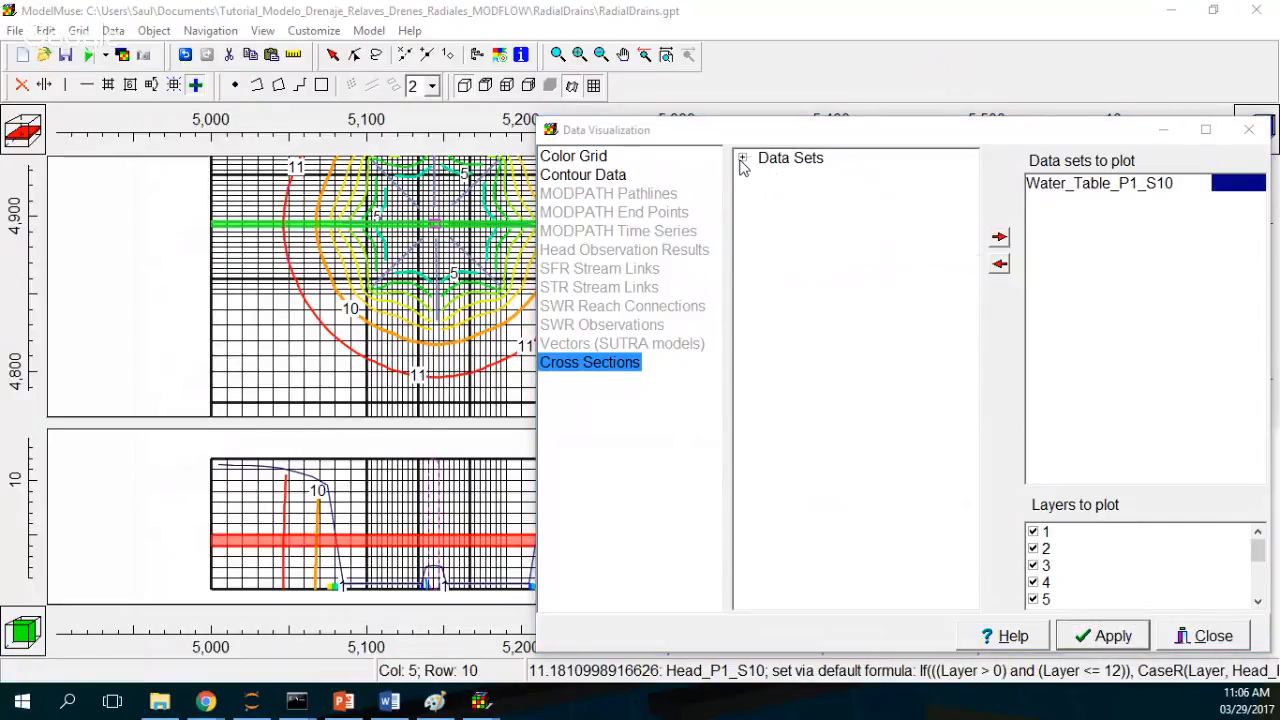
Step: Set the head contours' color scheme to Light Blue to Dark Blue, close the dialog and hide the grid lines
{"action": "left_click", "coordinate": [573, 156]}
{"action": "left_click", "coordinate": [583, 174]}
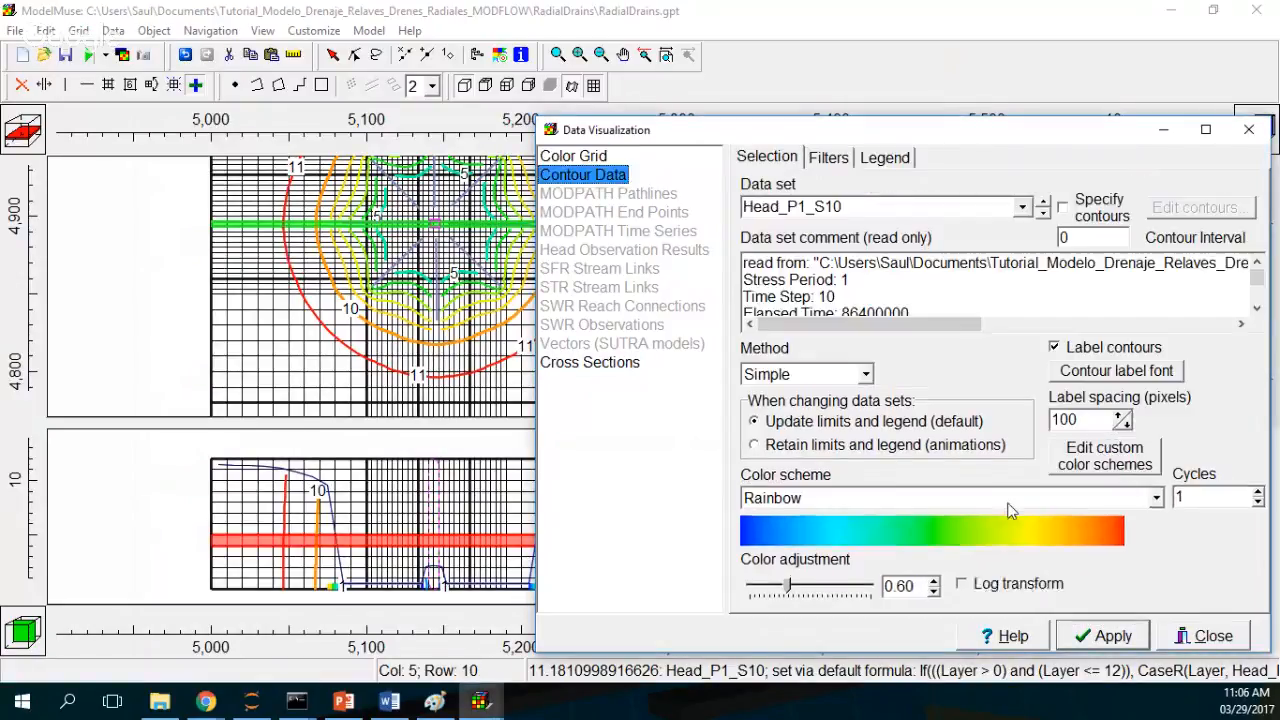
{"action": "left_click", "coordinate": [860, 497]}
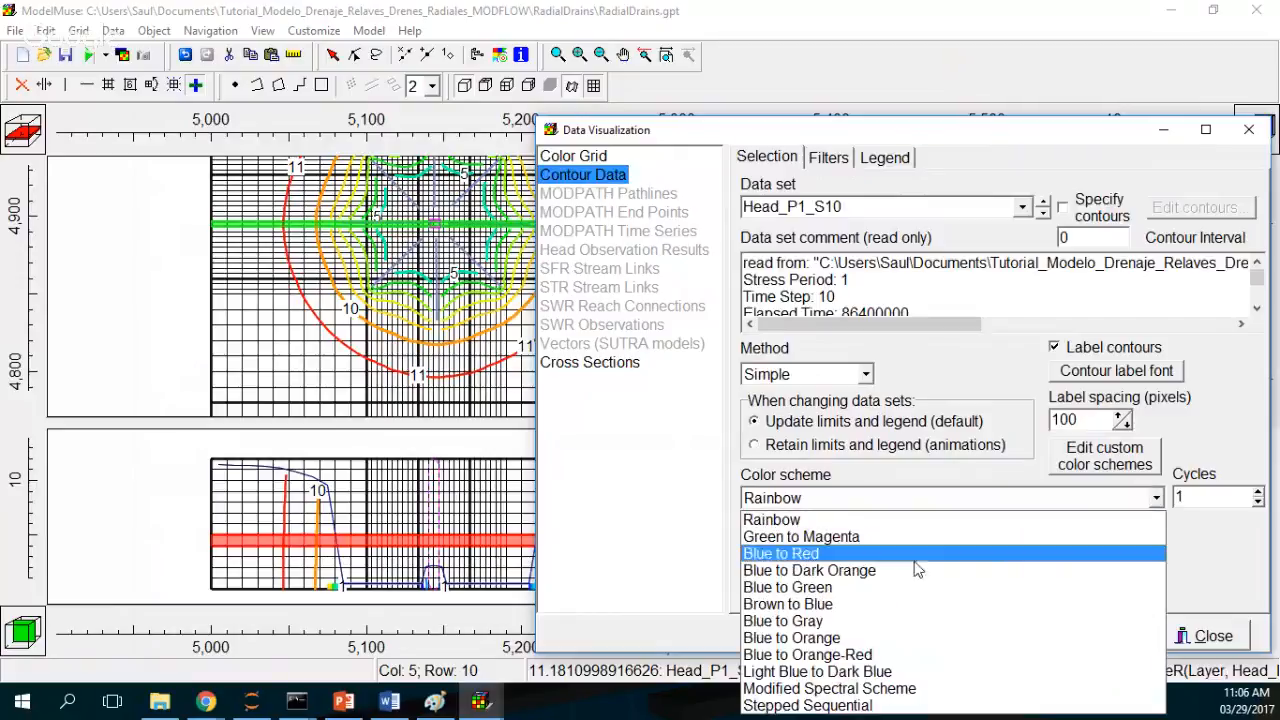
{"action": "left_click", "coordinate": [868, 672]}
{"action": "left_click", "coordinate": [1080, 643]}
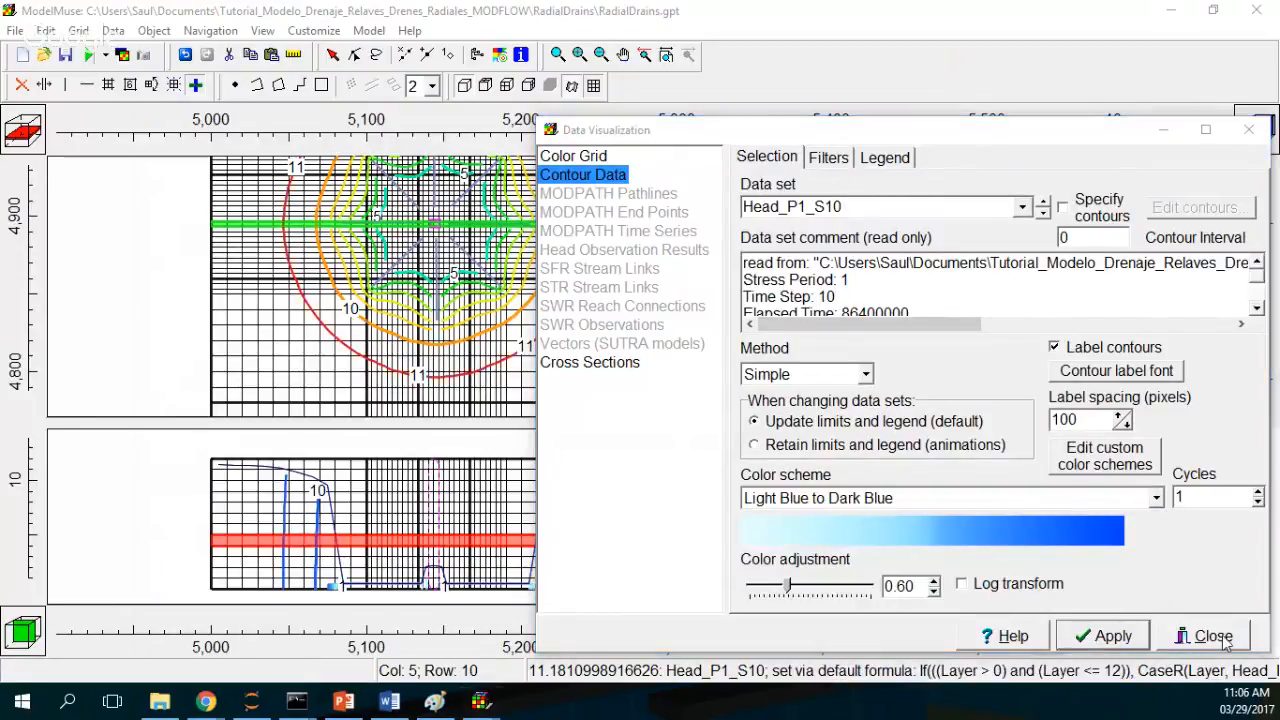
{"action": "left_click", "coordinate": [1193, 637]}
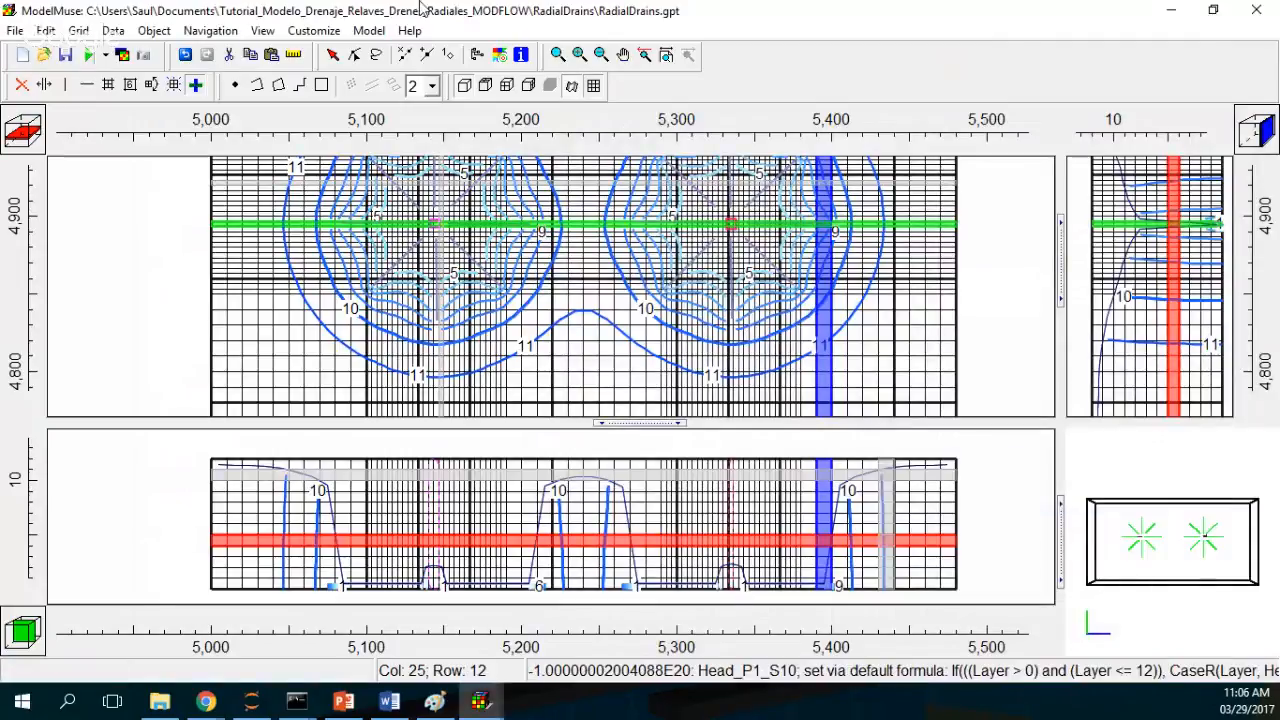
{"action": "left_click", "coordinate": [594, 86]}
{"action": "left_click", "coordinate": [656, 174]}
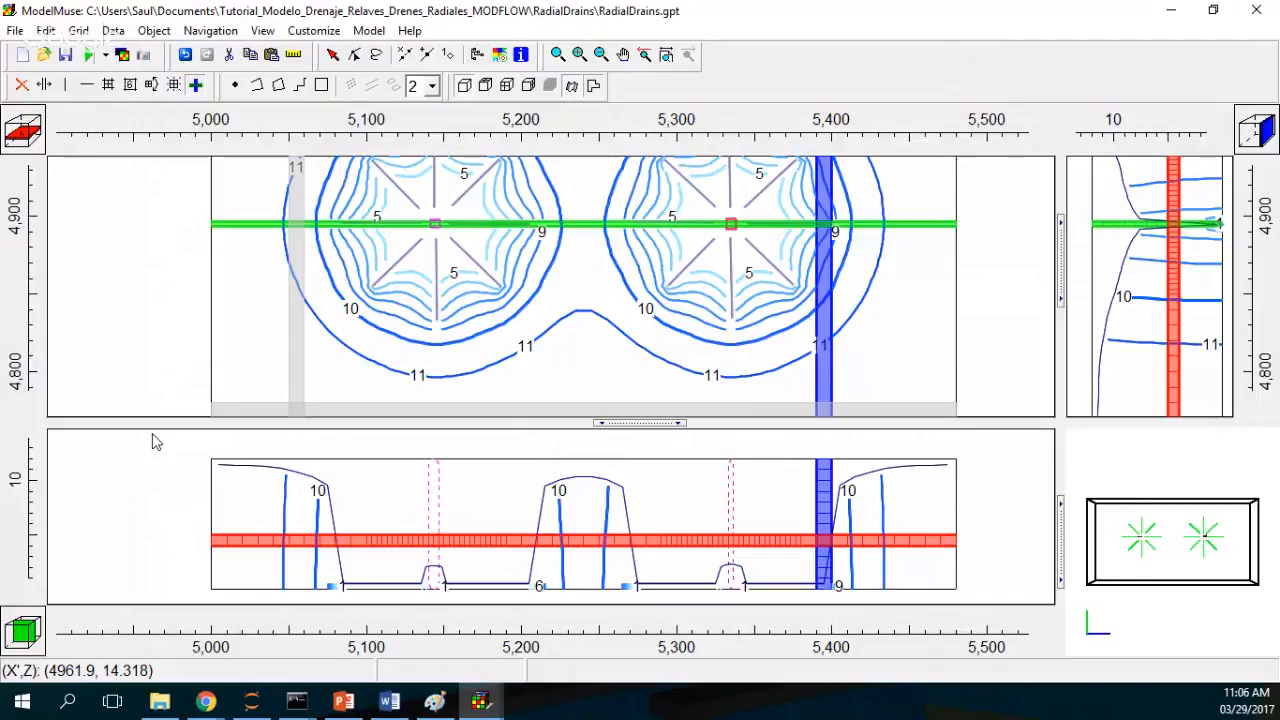
Step: Switch to GW_Chart and choose the Water Budgets chart type
{"action": "left_click", "coordinate": [70, 700]}
{"action": "type", "text": "gw"}
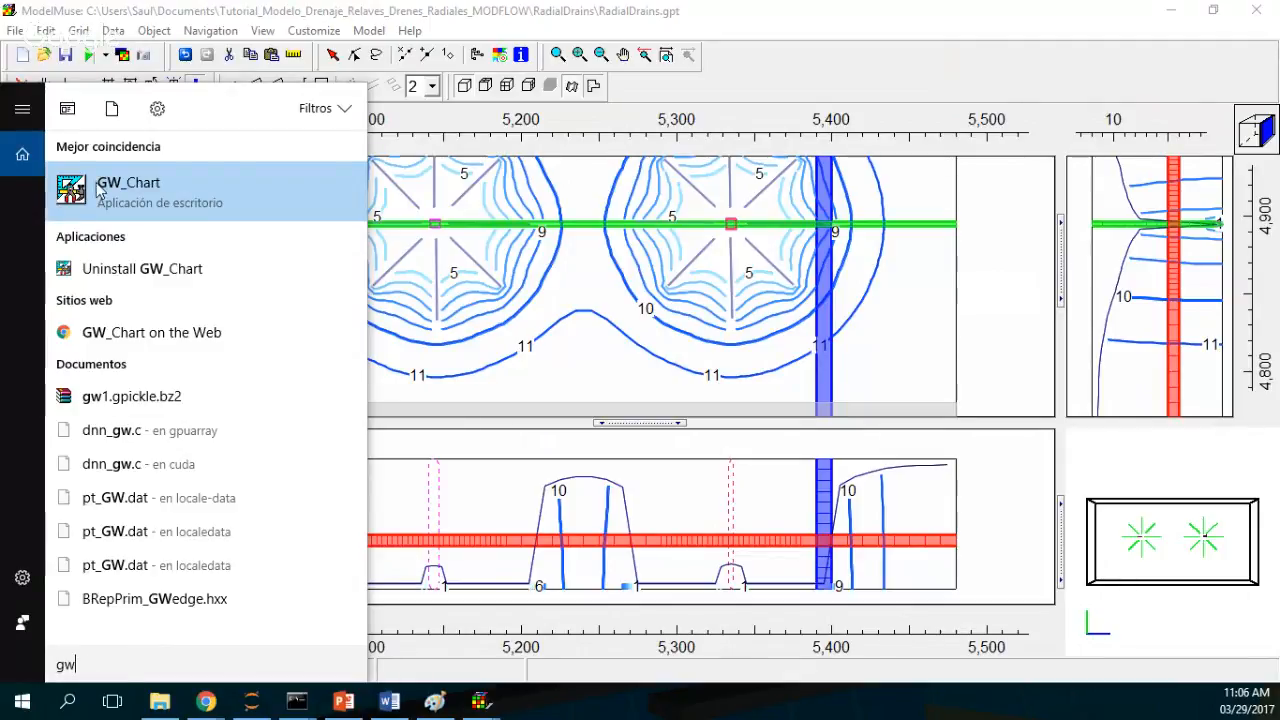
{"action": "left_click", "coordinate": [97, 190]}
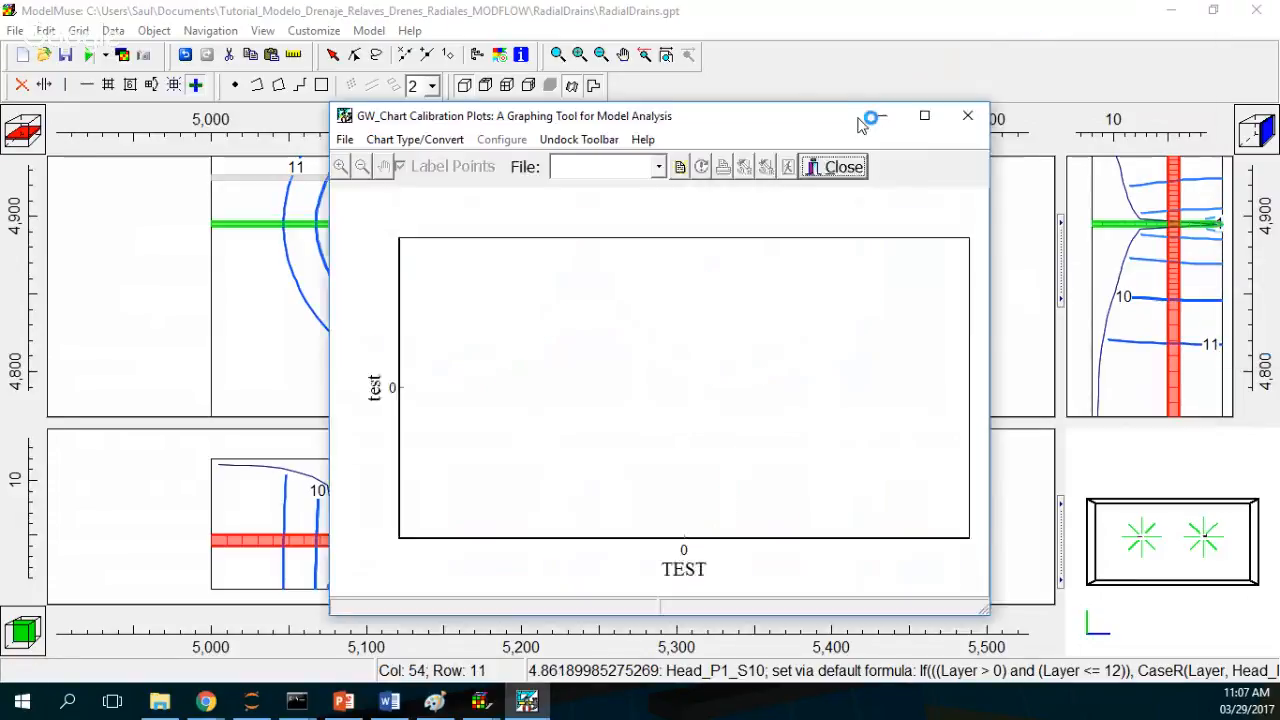
{"action": "left_click", "coordinate": [370, 107]}
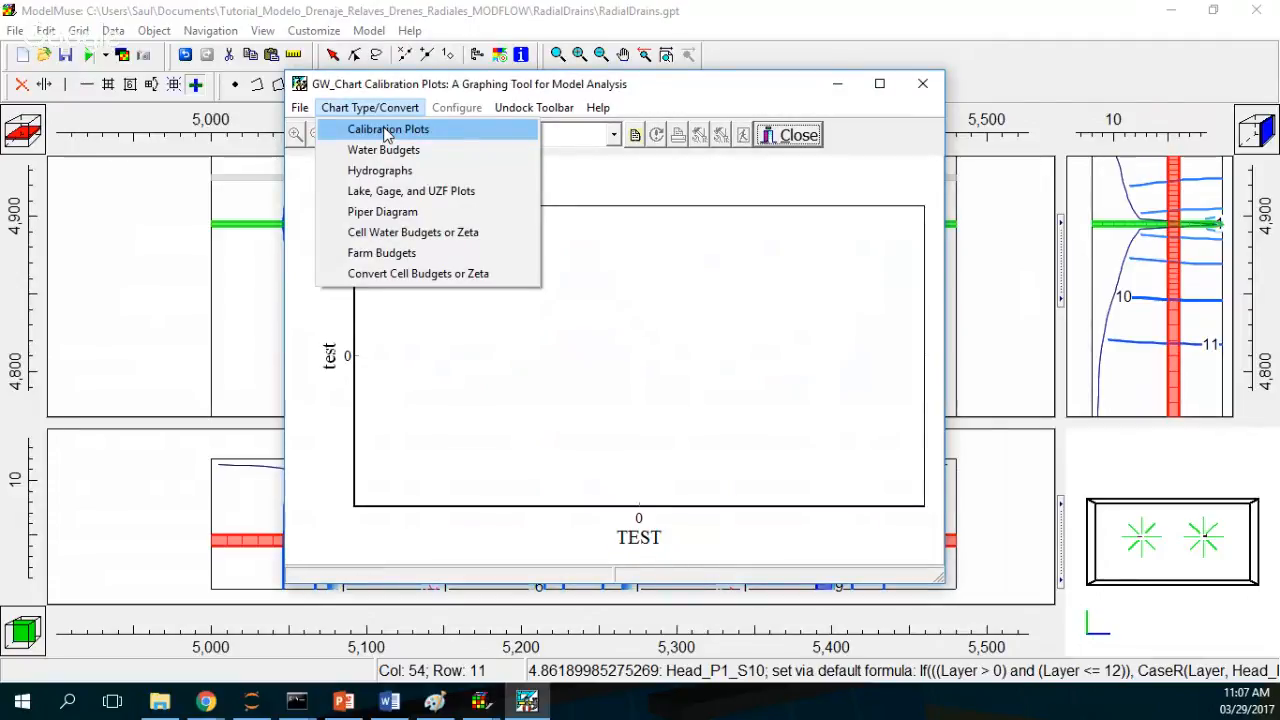
{"action": "left_click", "coordinate": [383, 149]}
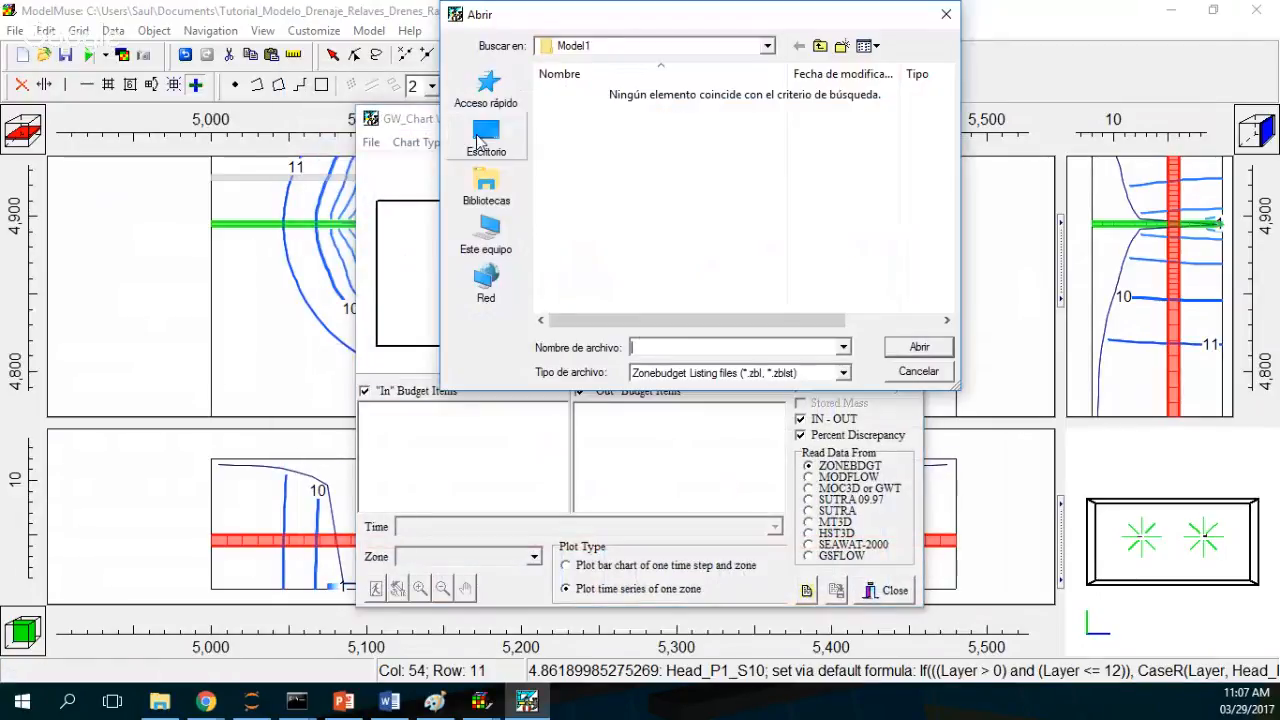
{"action": "double_click", "coordinate": [566, 97]}
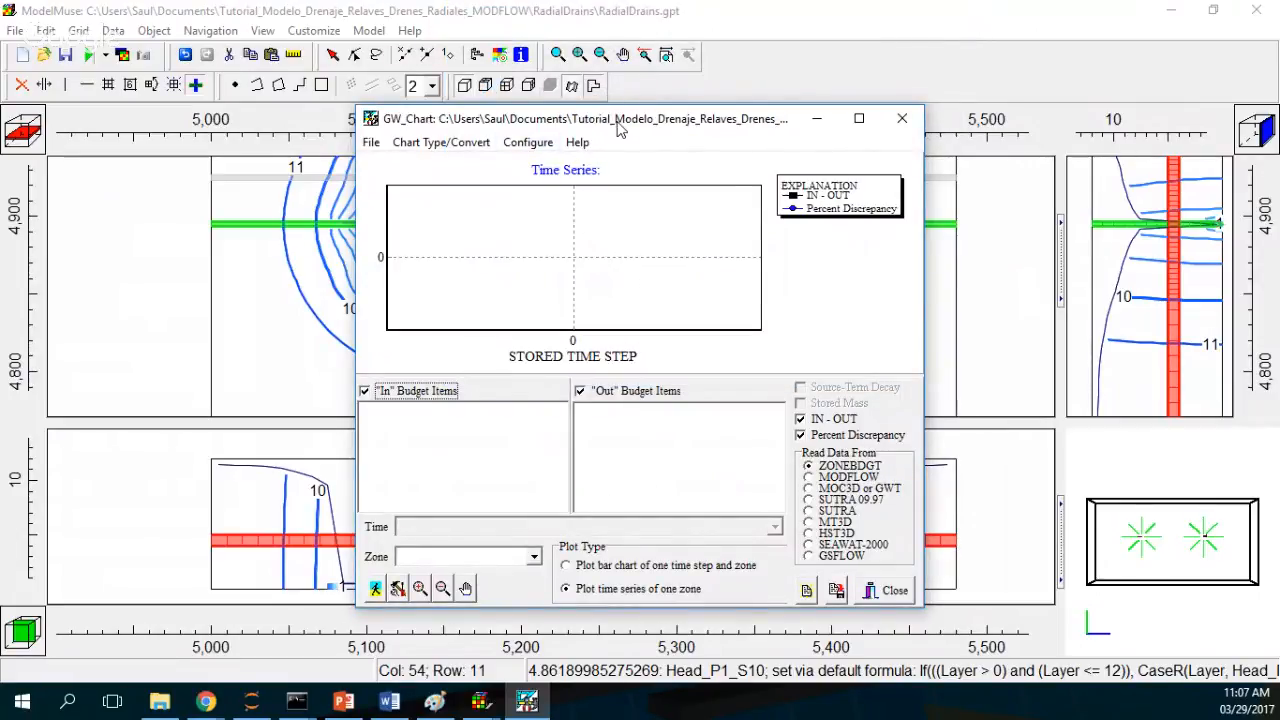
{"action": "left_click_drag", "start_coordinate": [619, 128], "coordinate": [484, 25]}
{"action": "double_click", "coordinate": [484, 20]}
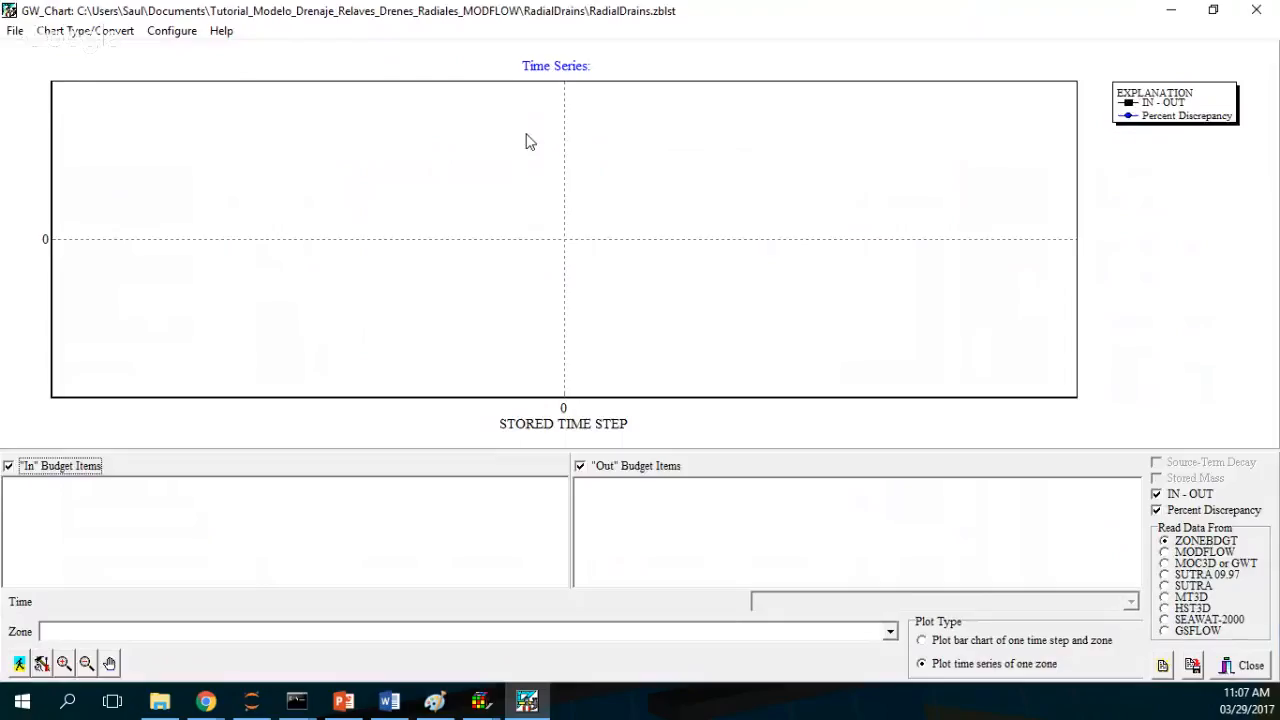
{"action": "left_click", "coordinate": [1172, 495]}
{"action": "left_click", "coordinate": [1168, 512]}
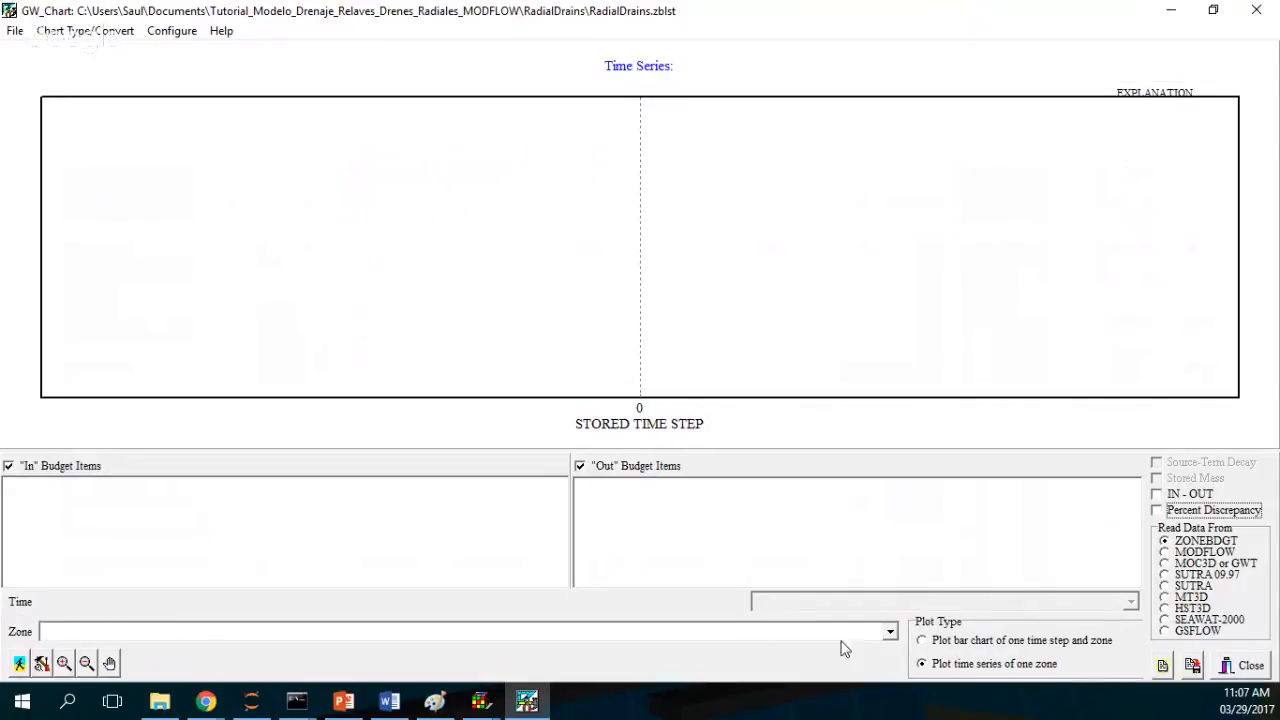
{"action": "left_click", "coordinate": [890, 632]}
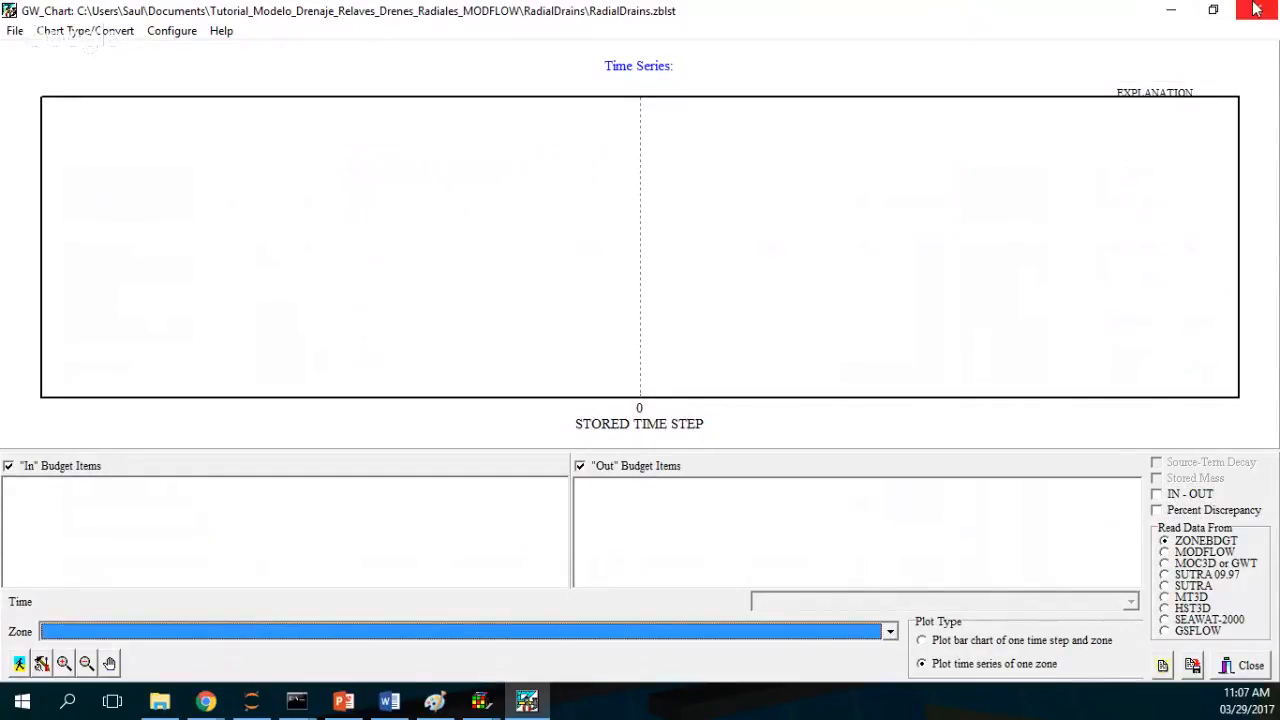
{"action": "left_click", "coordinate": [1256, 9]}
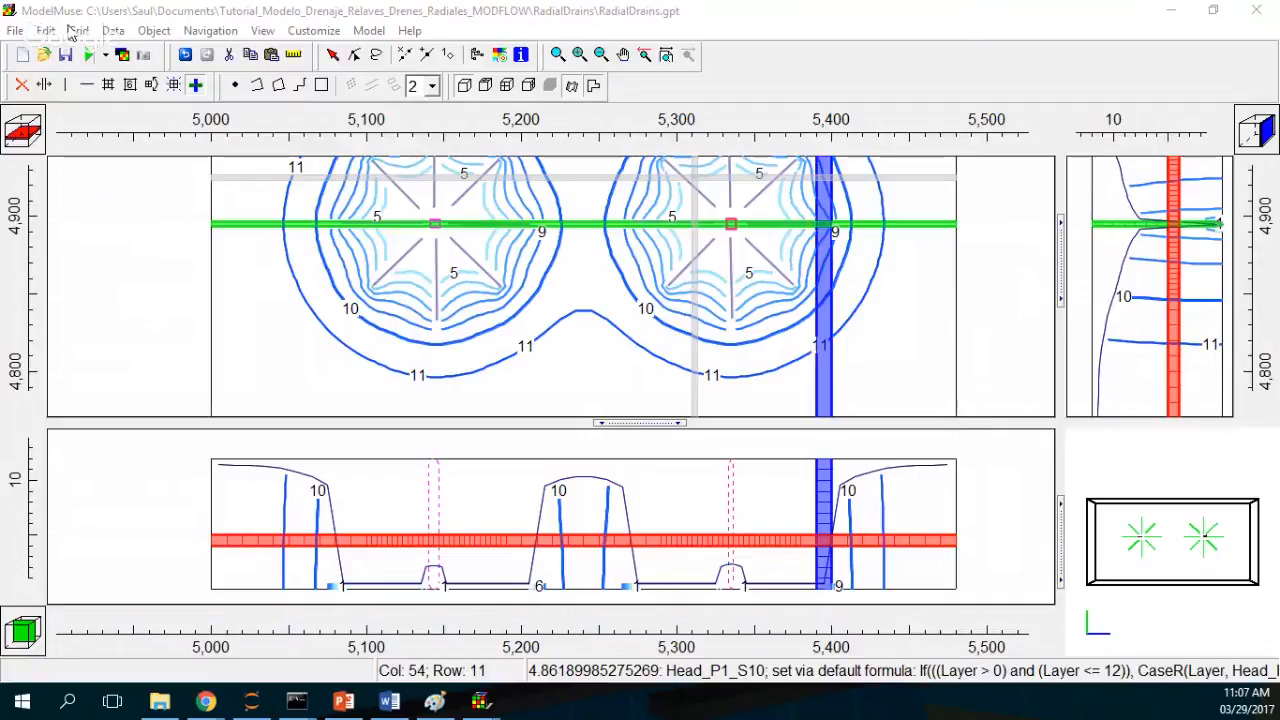
Step: Set the default formula of the ZoneBudget Zones data set to 100, apply it and close the dialog
{"action": "left_click", "coordinate": [113, 30]}
{"action": "left_click", "coordinate": [140, 71]}
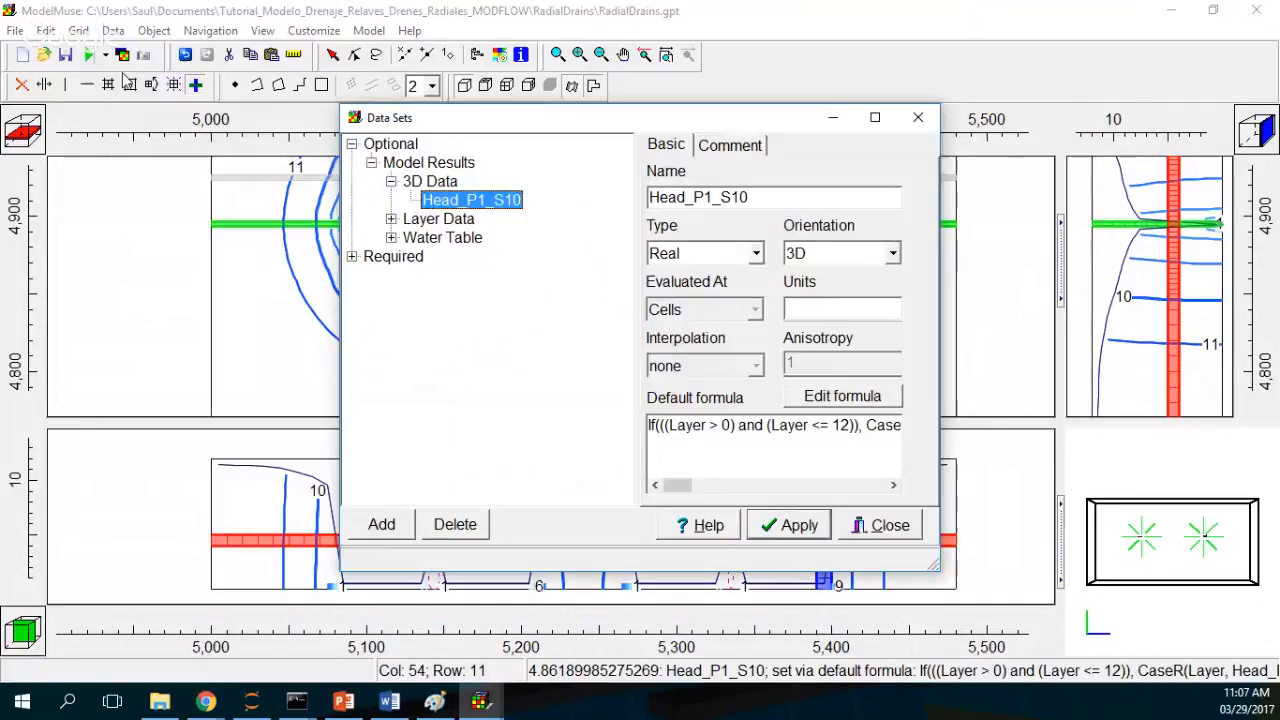
{"action": "left_click", "coordinate": [351, 257]}
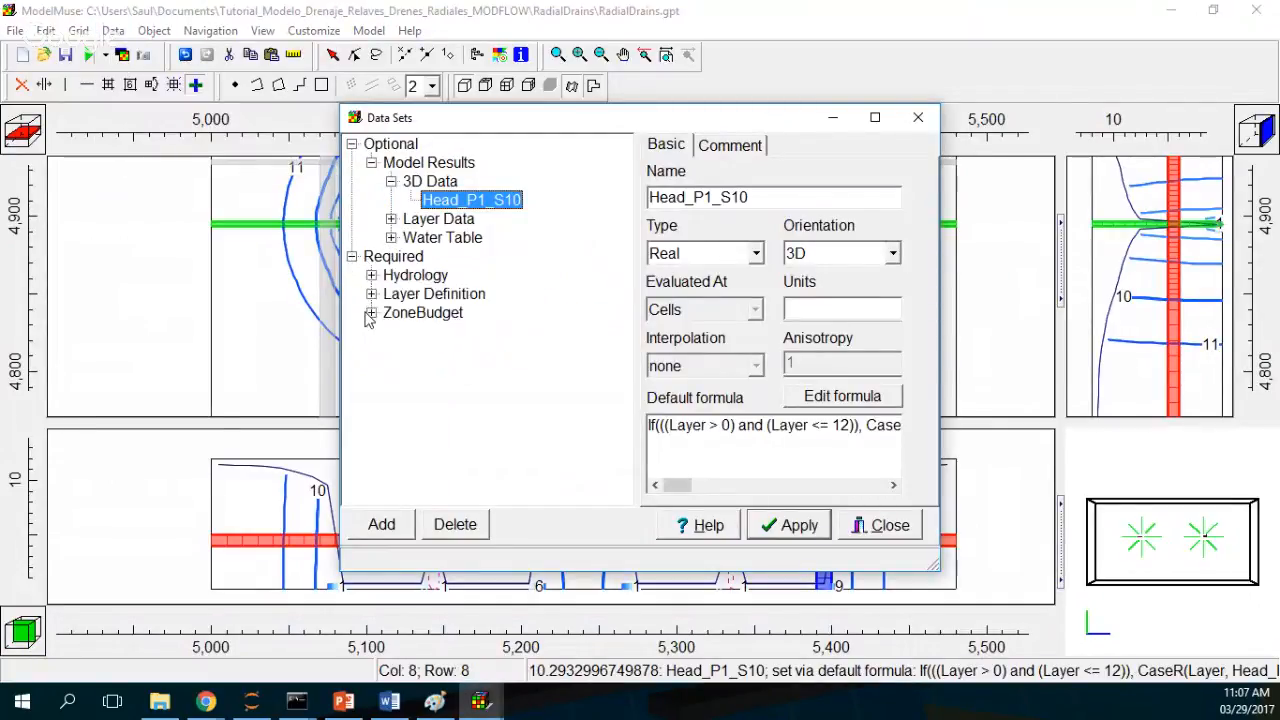
{"action": "left_click", "coordinate": [370, 313]}
{"action": "left_click", "coordinate": [428, 332]}
{"action": "left_click", "coordinate": [655, 430]}
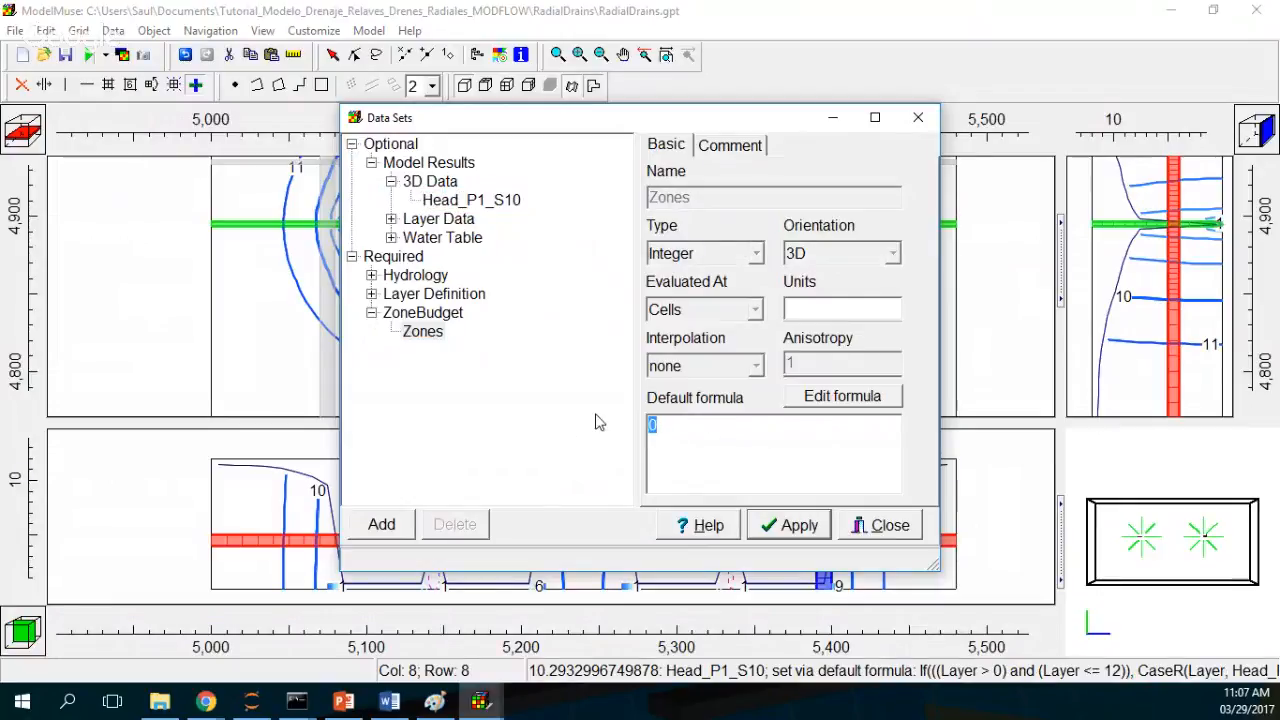
{"action": "type", "text": "100"}
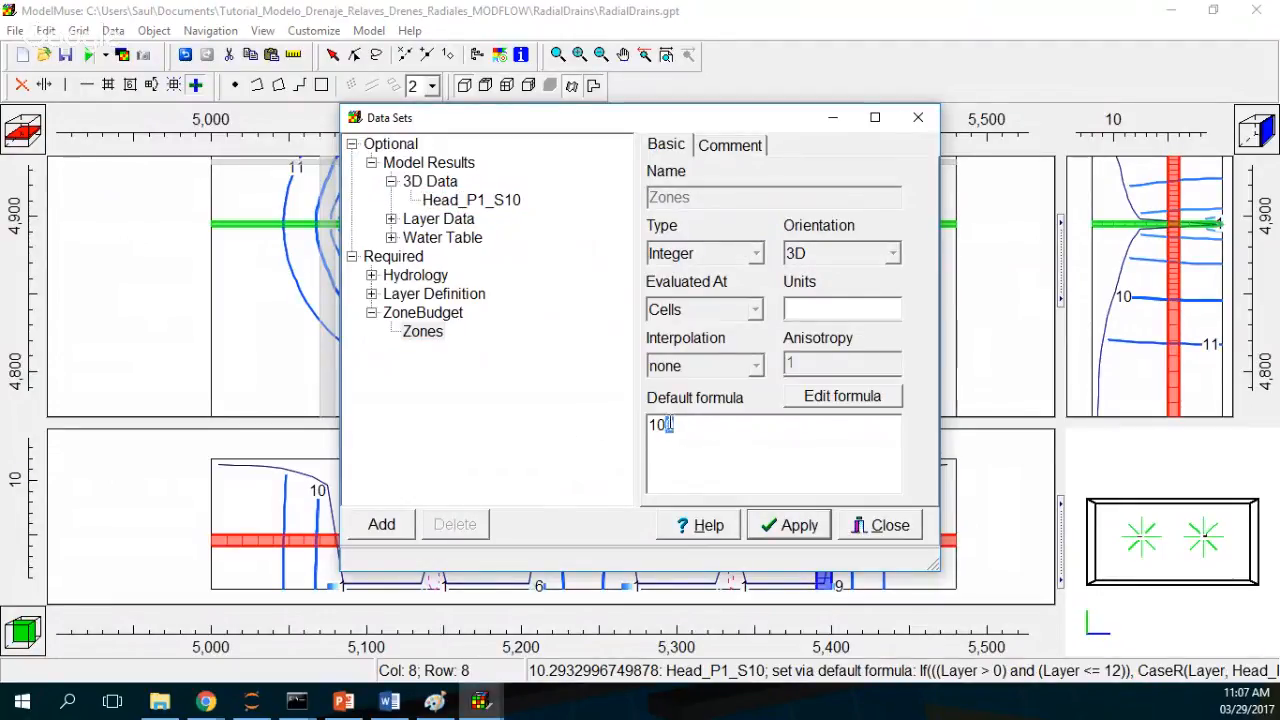
{"action": "double_click", "coordinate": [670, 425]}
{"action": "key", "text": "BackSpace"}
{"action": "type", "text": "100"}
{"action": "key", "text": "Return"}
{"action": "left_click", "coordinate": [770, 525]}
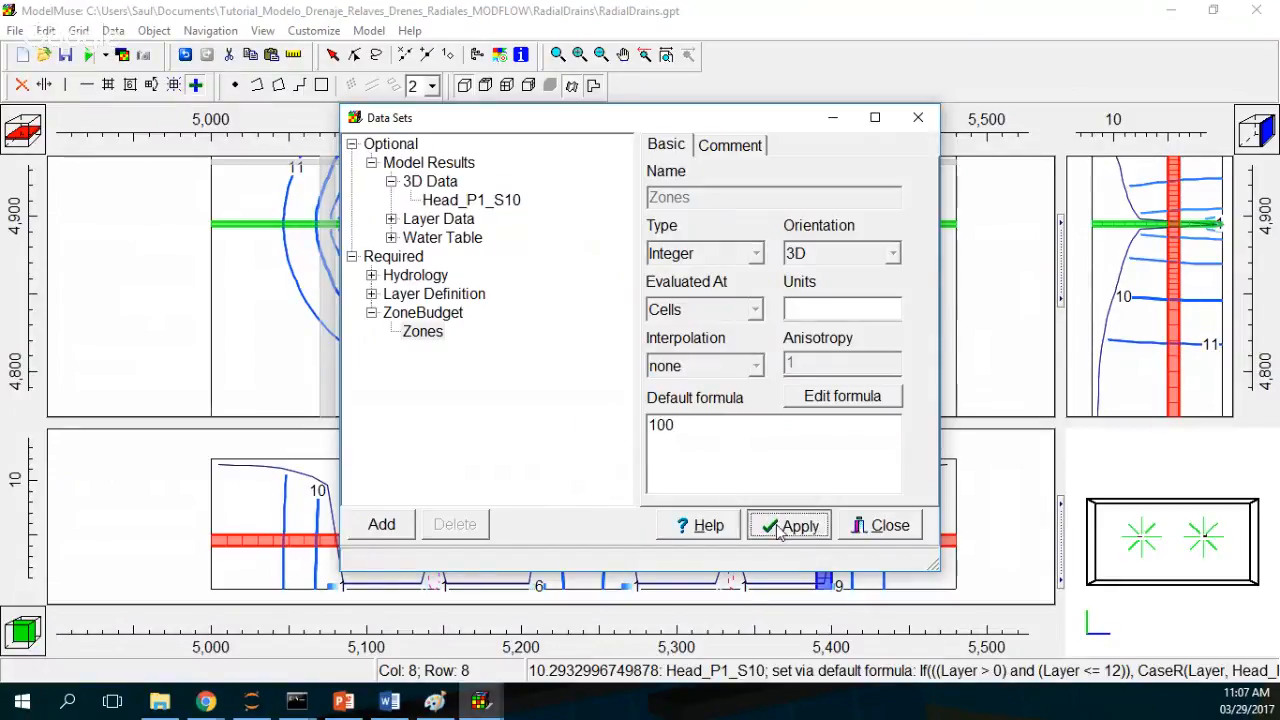
{"action": "left_click", "coordinate": [882, 535]}
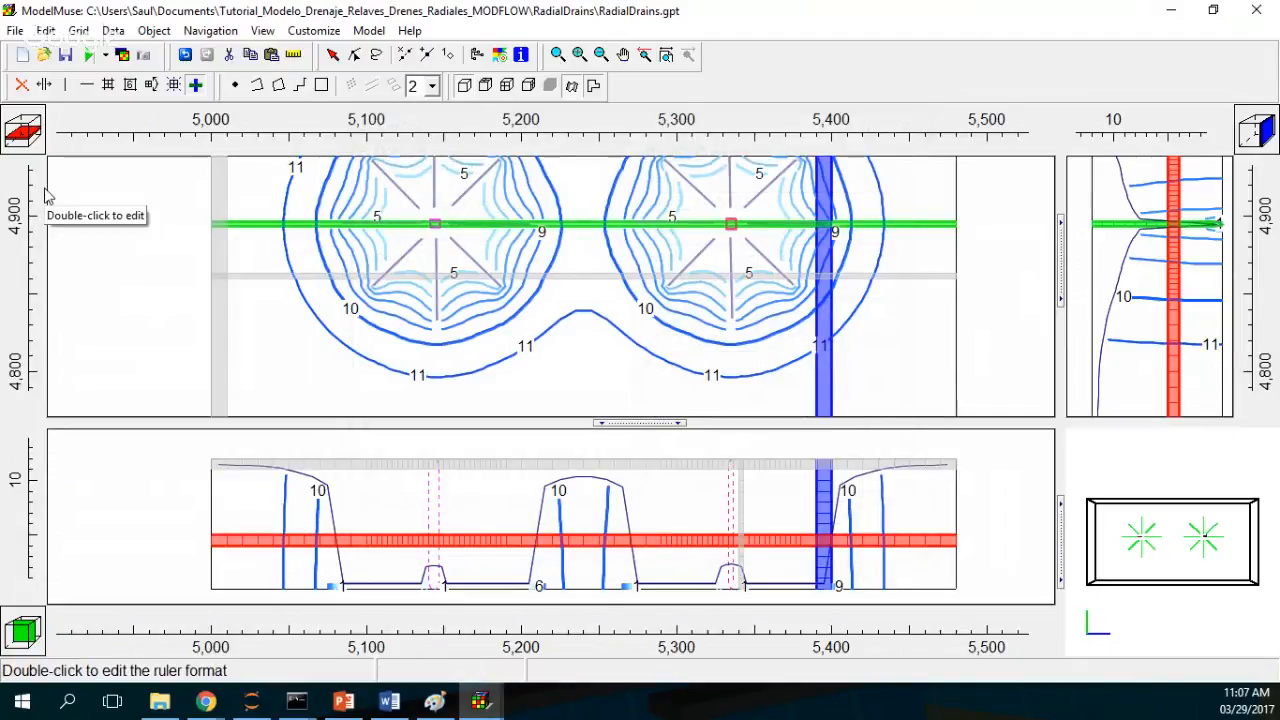
Step: Export and run the ZONEBUDGET input files, overwriting the existing RadialDrains zone file
{"action": "left_click", "coordinate": [105, 55]}
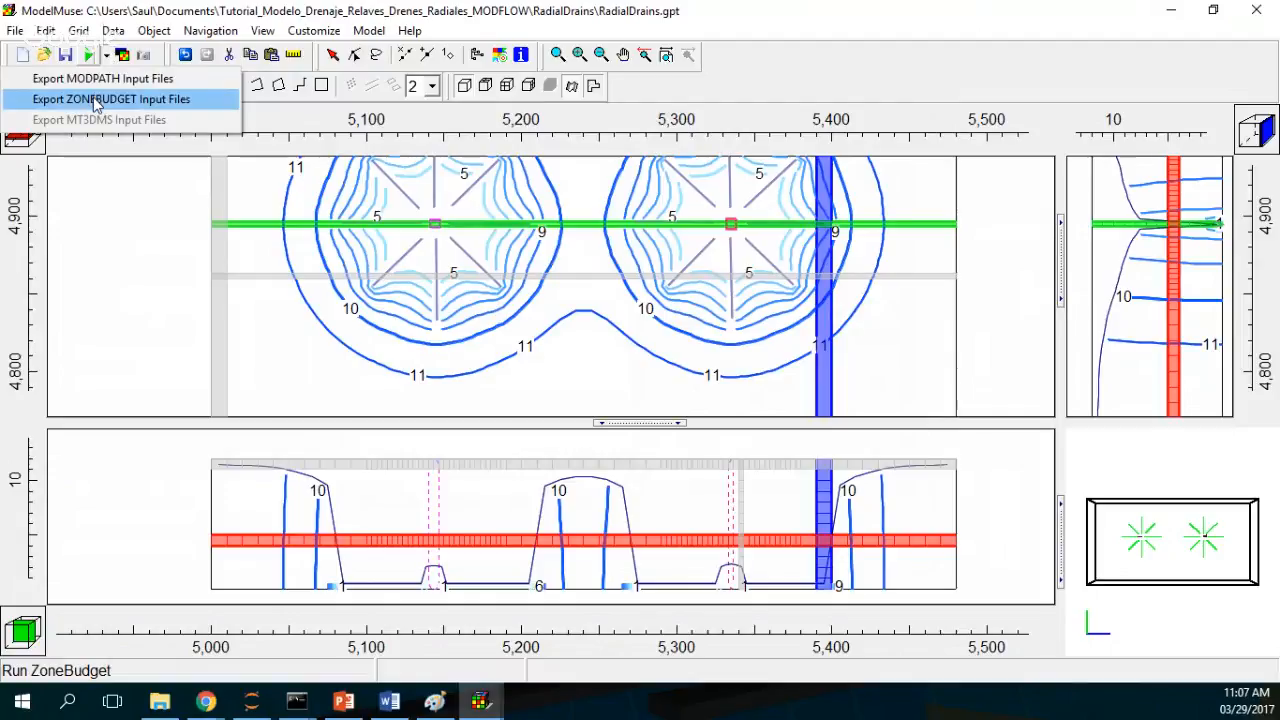
{"action": "left_click", "coordinate": [97, 100]}
{"action": "key", "text": "Return"}
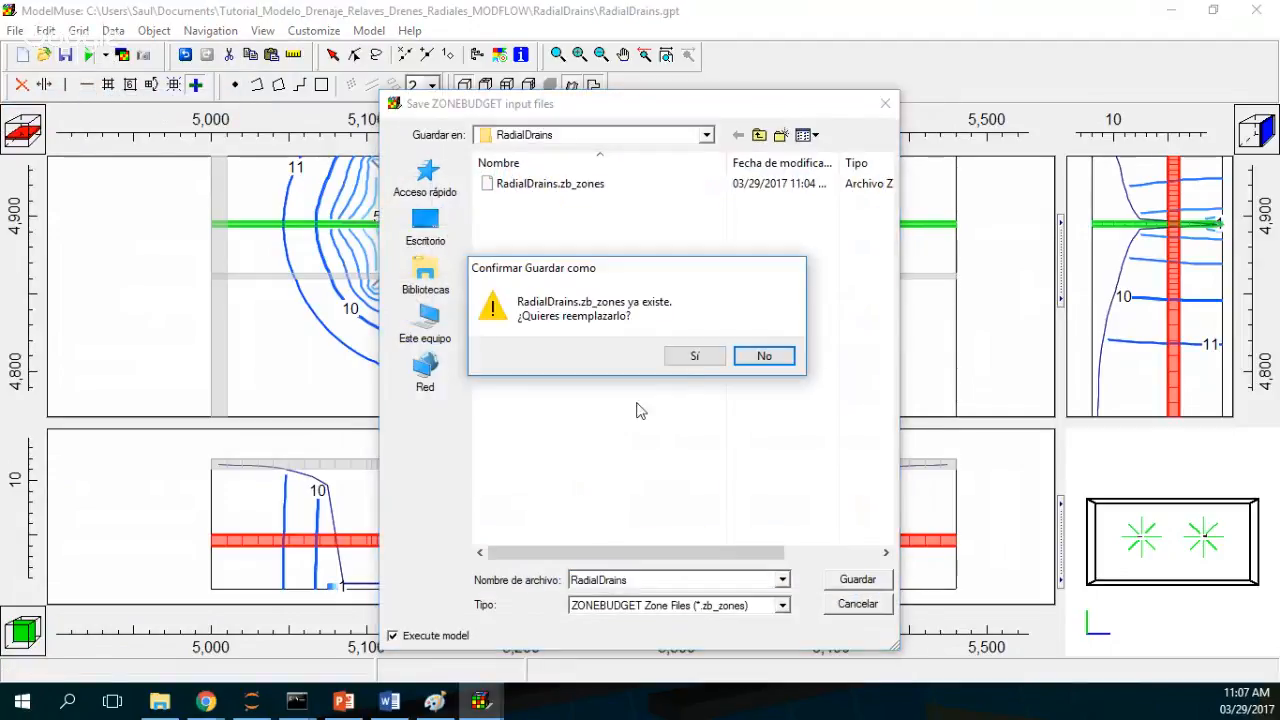
{"action": "left_click", "coordinate": [693, 357]}
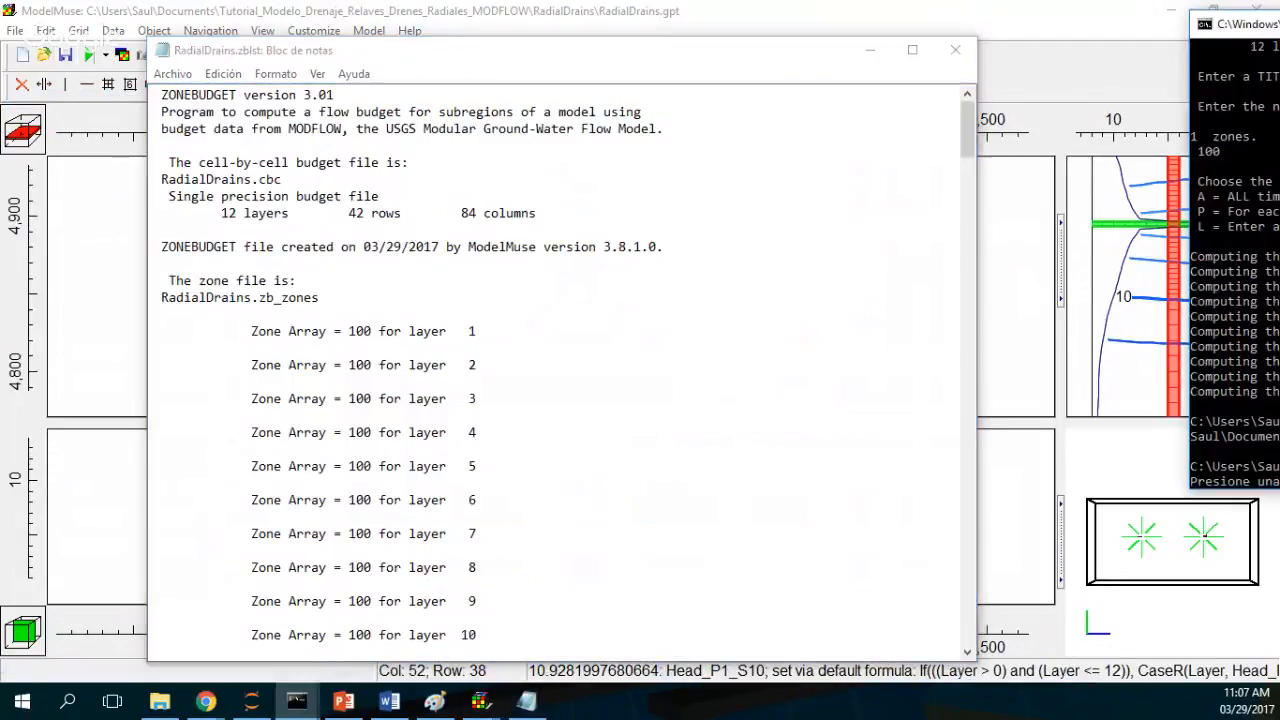
Step: Close the ZONEBUDGET console window and the RadialDrains.zblst listing in Notepad
{"action": "left_click_drag", "start_coordinate": [1279, 25], "coordinate": [607, 183]}
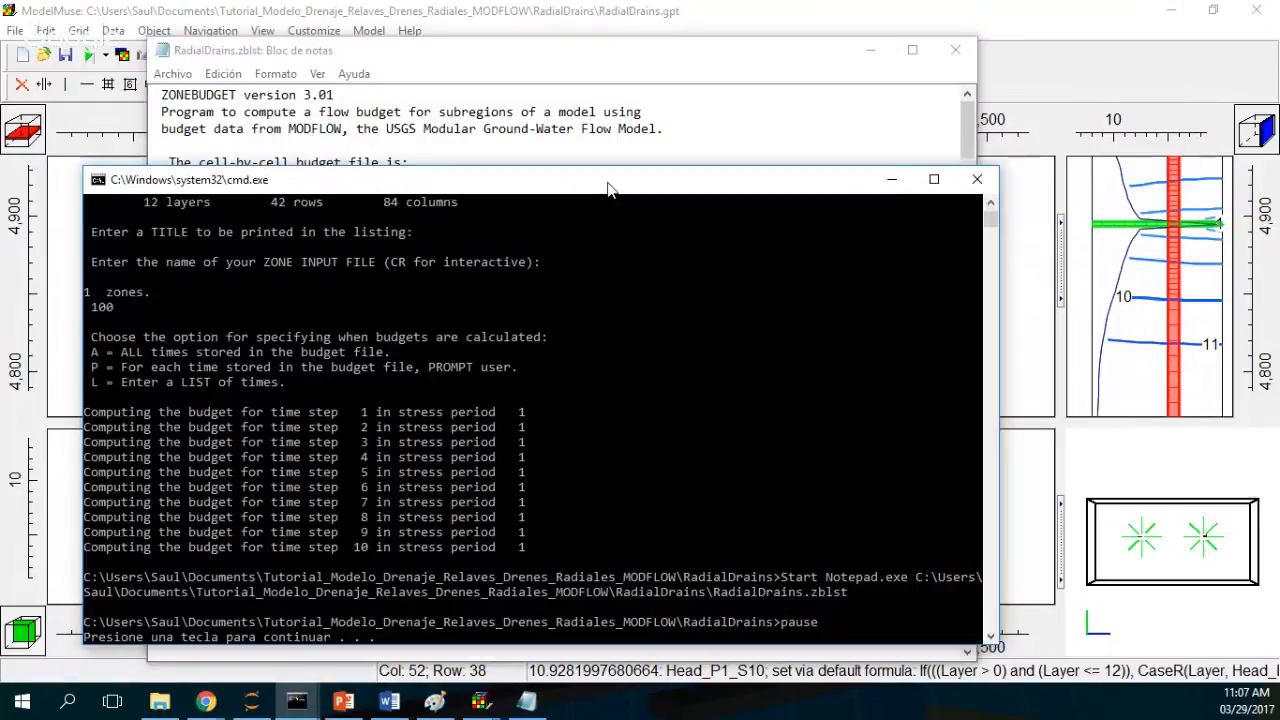
{"action": "left_click", "coordinate": [977, 181]}
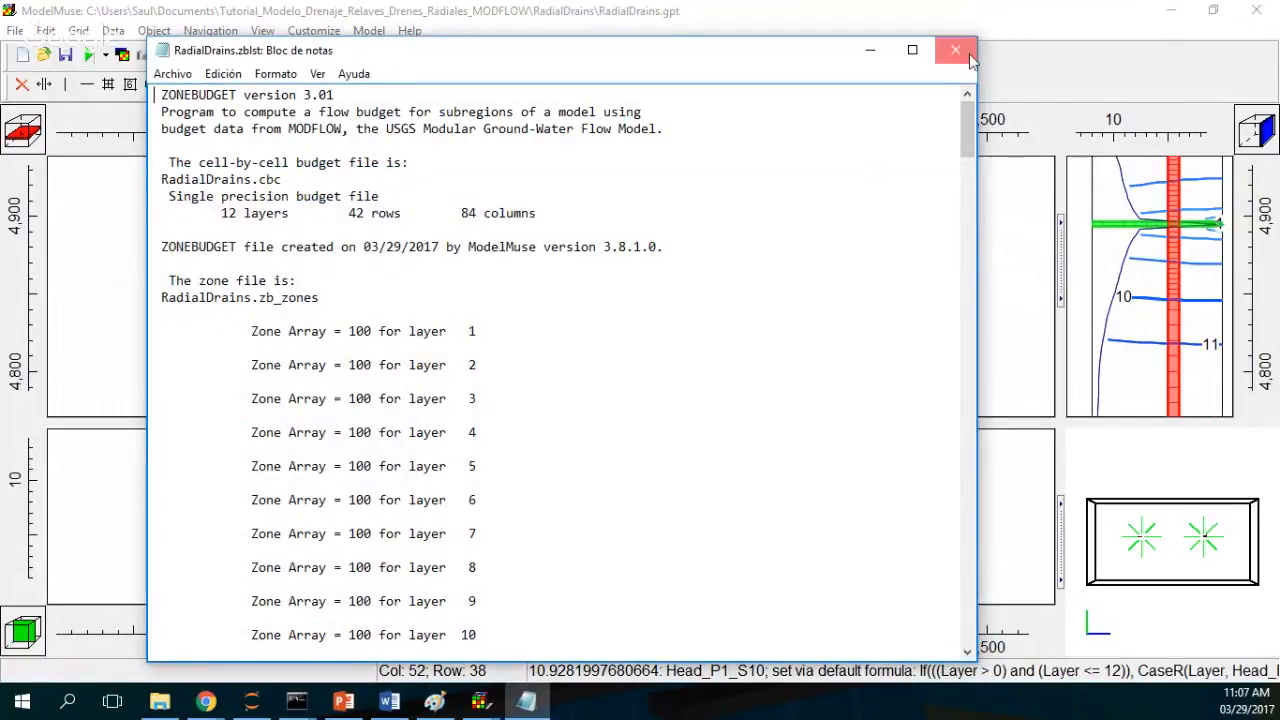
{"action": "left_click", "coordinate": [956, 50]}
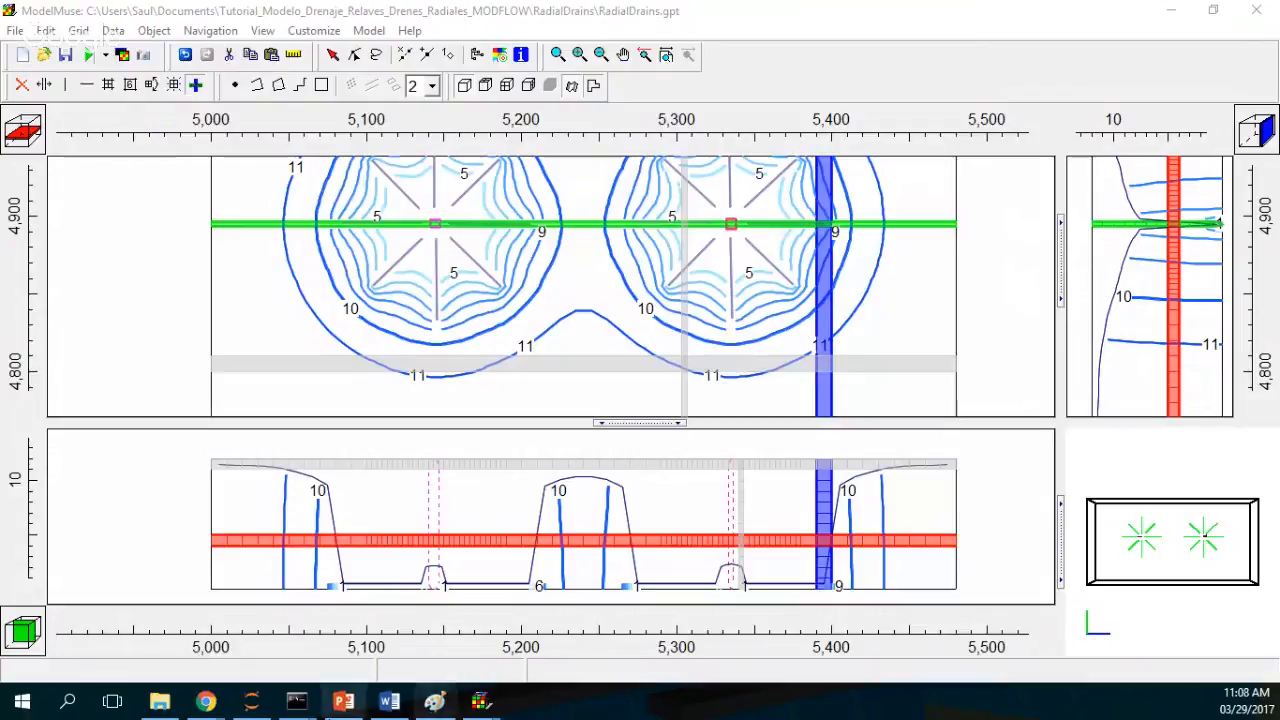
Step: Launch GW_Chart from the Windows search
{"action": "left_click", "coordinate": [68, 702]}
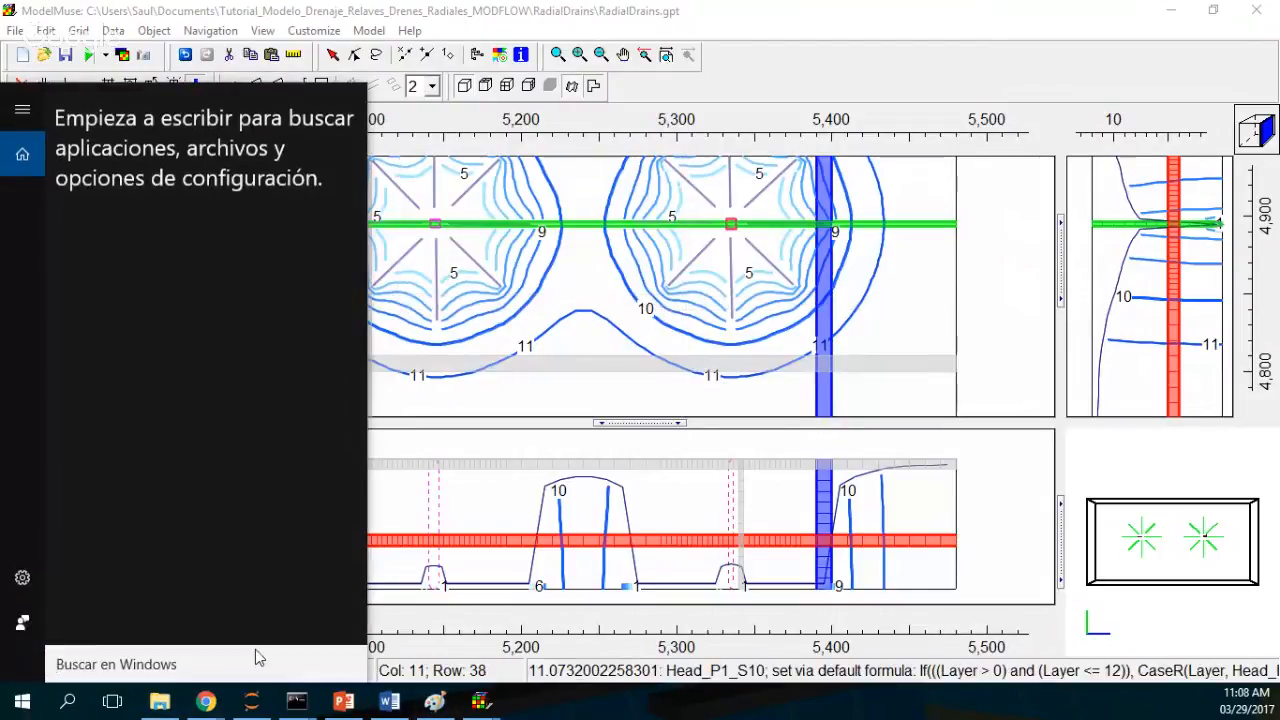
{"action": "type", "text": "gw"}
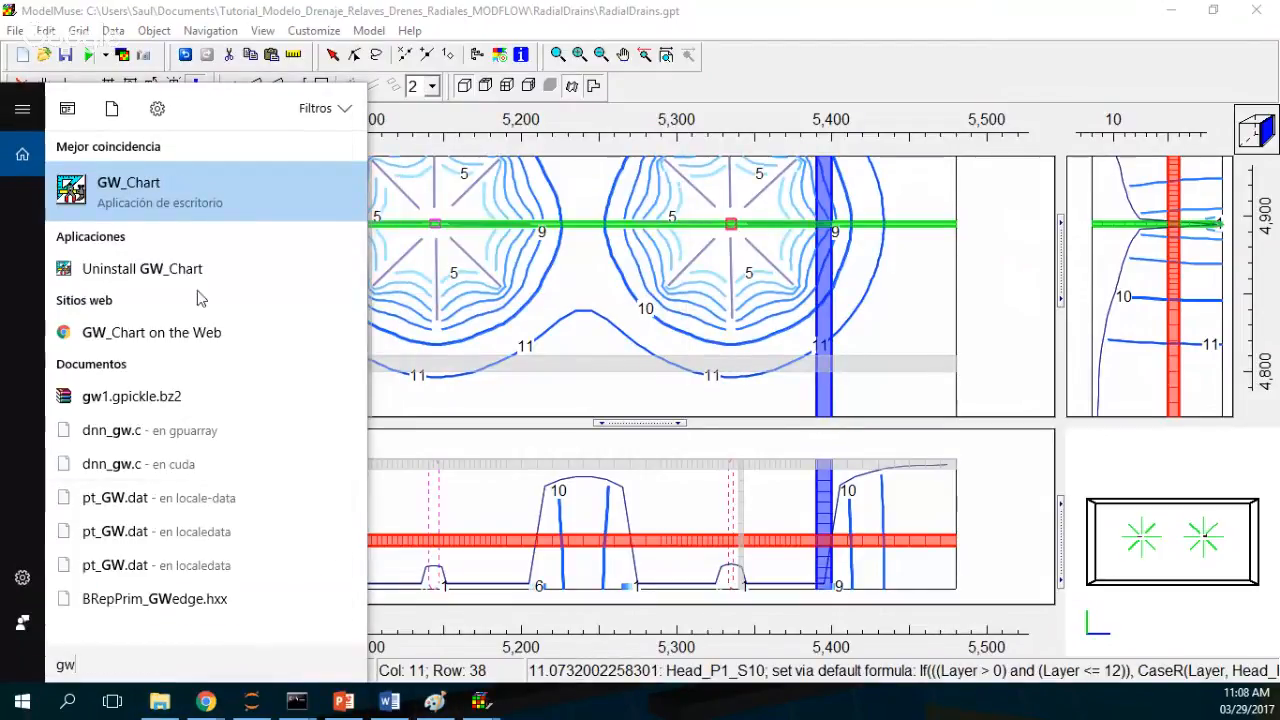
{"action": "left_click", "coordinate": [203, 189]}
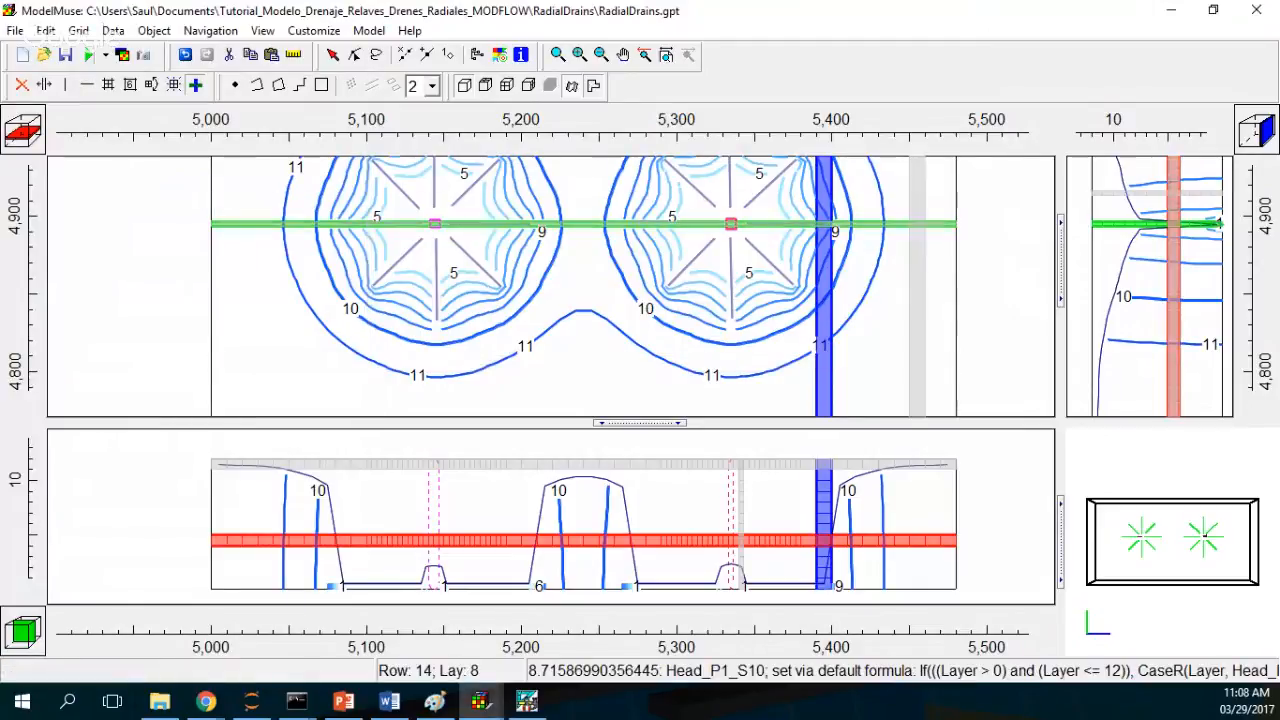
{"action": "left_click_drag", "start_coordinate": [575, 42], "coordinate": [600, 82]}
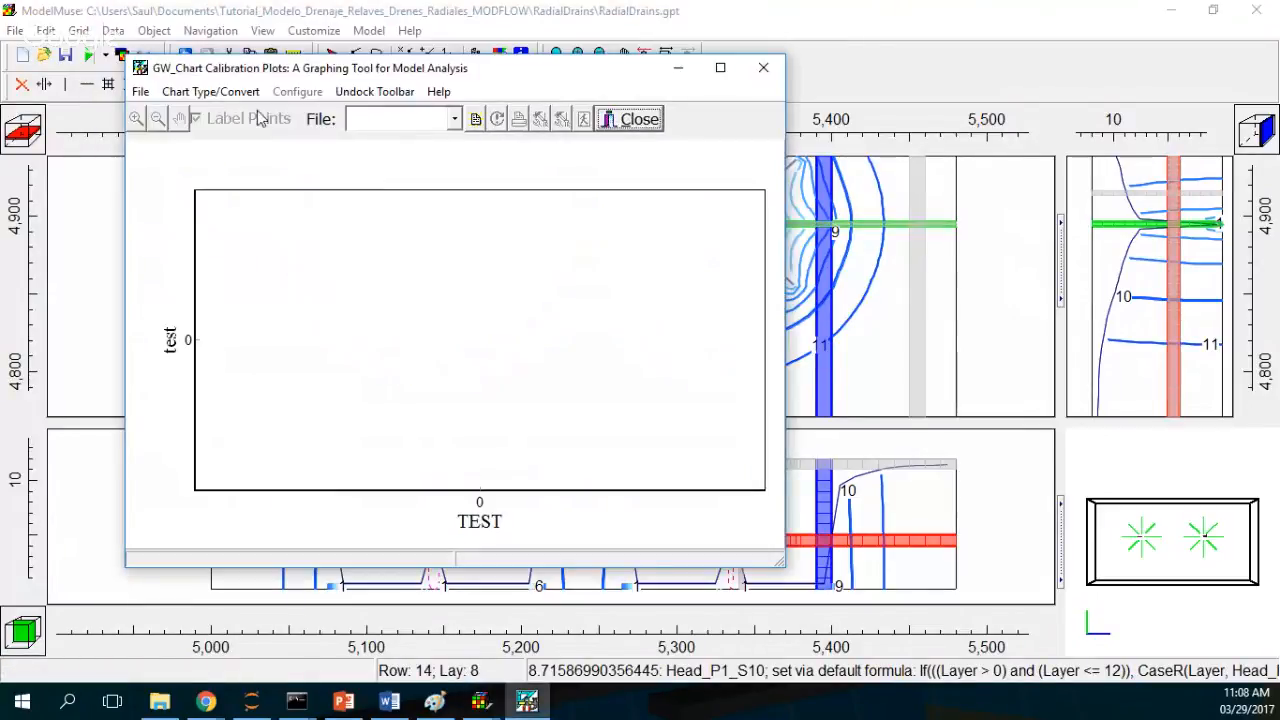
Step: Choose the Water Budgets chart type and open the RadialDrains.zblst listing file
{"action": "left_click", "coordinate": [210, 91]}
{"action": "left_click", "coordinate": [207, 137]}
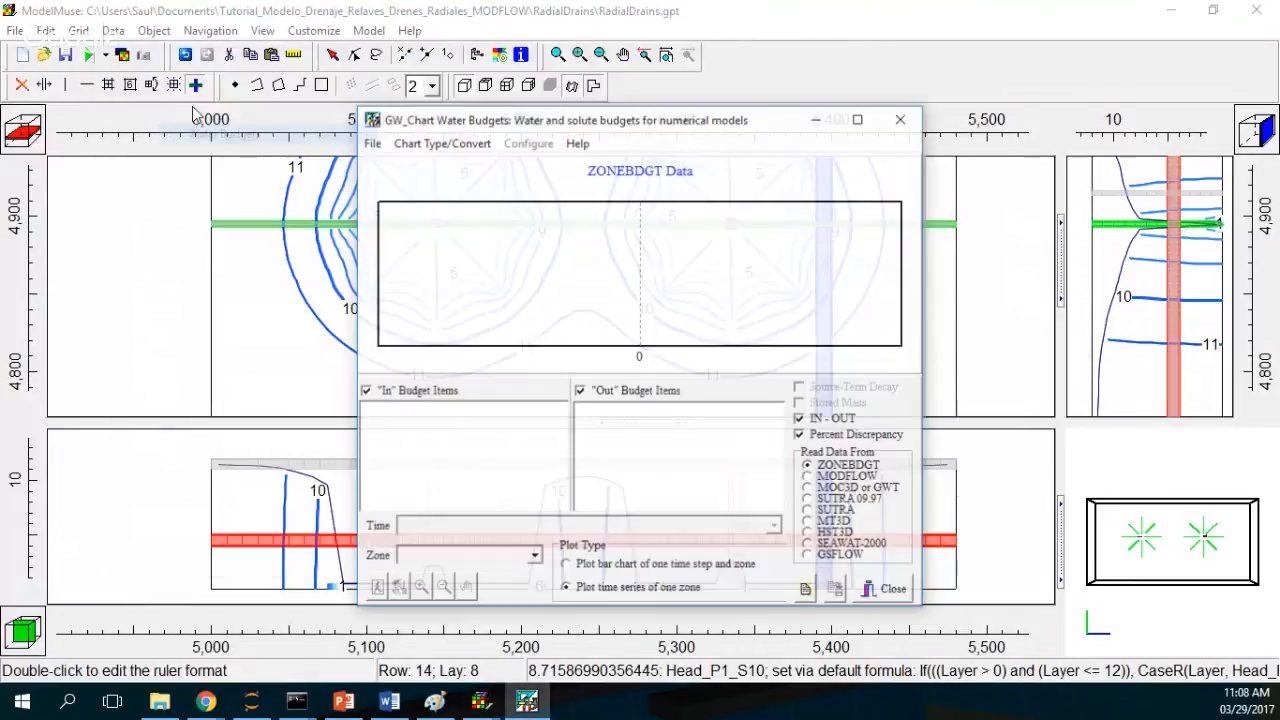
{"action": "left_click", "coordinate": [370, 142]}
{"action": "left_click", "coordinate": [398, 164]}
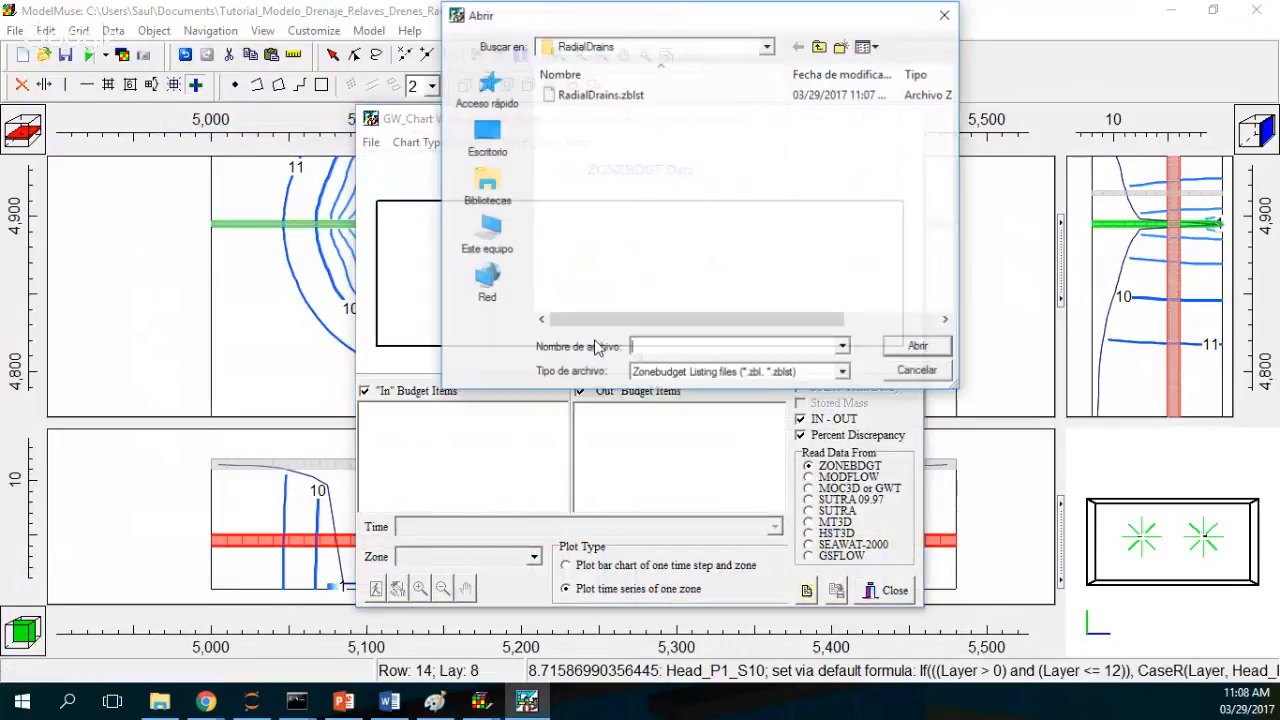
{"action": "double_click", "coordinate": [576, 93]}
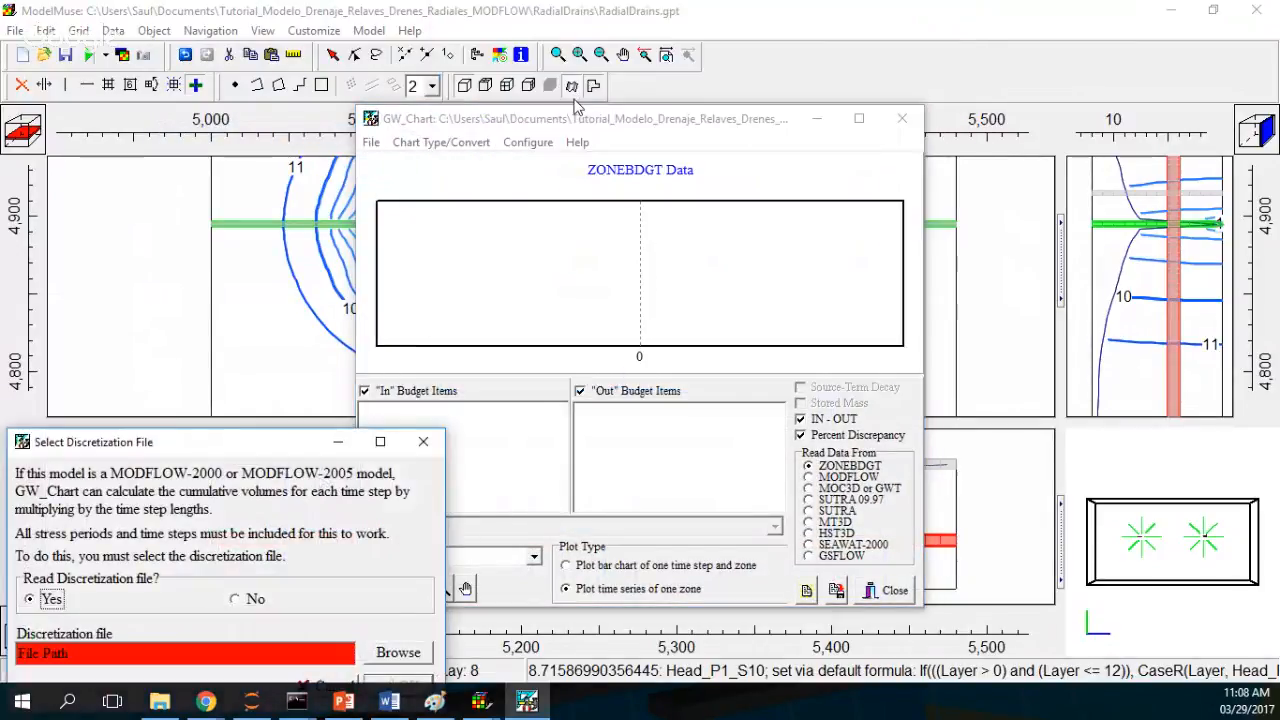
Step: Read RadialDrains.dis as the discretization file for cumulative volumes
{"action": "left_click_drag", "start_coordinate": [259, 452], "coordinate": [534, 181]}
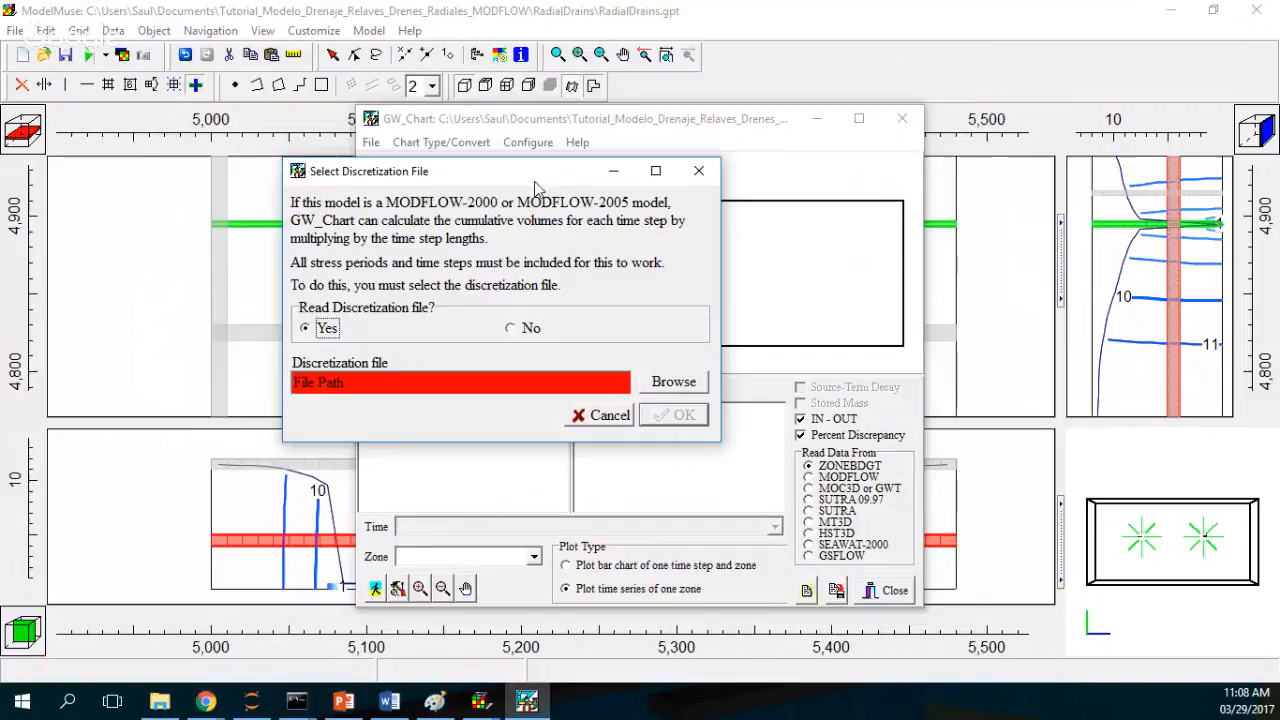
{"action": "left_click", "coordinate": [672, 382]}
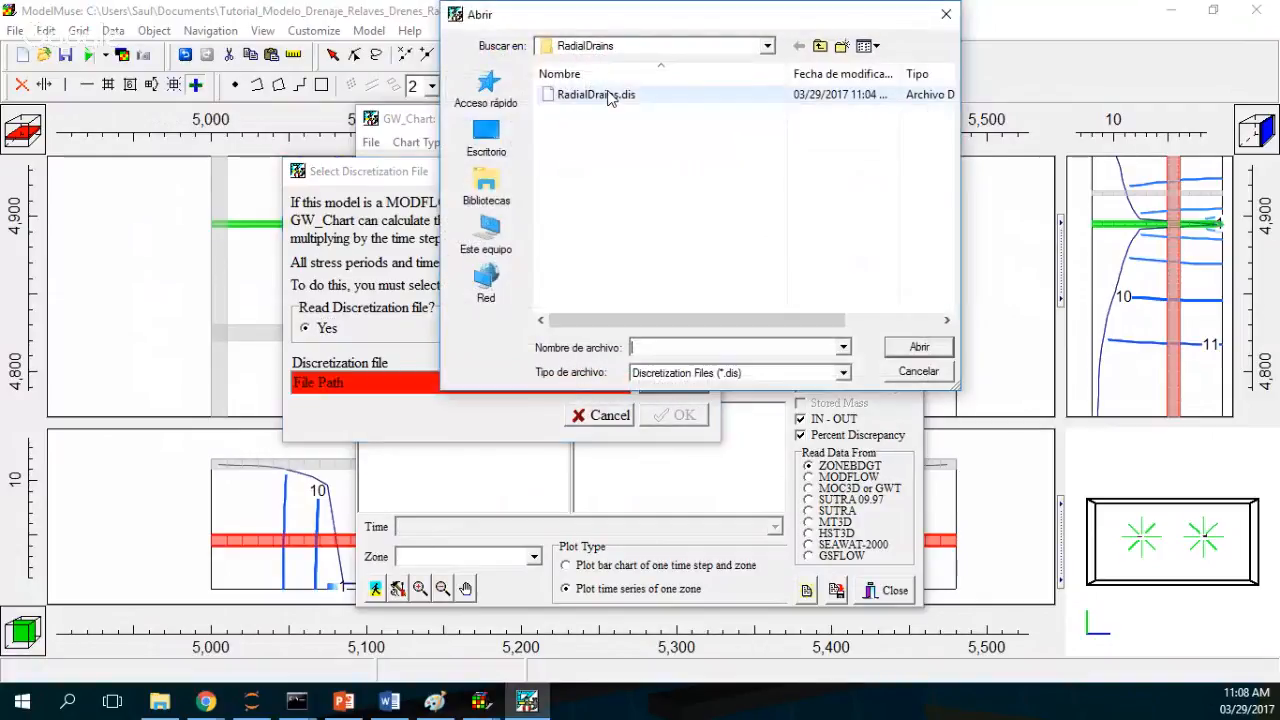
{"action": "double_click", "coordinate": [597, 94]}
{"action": "key", "text": "Return"}
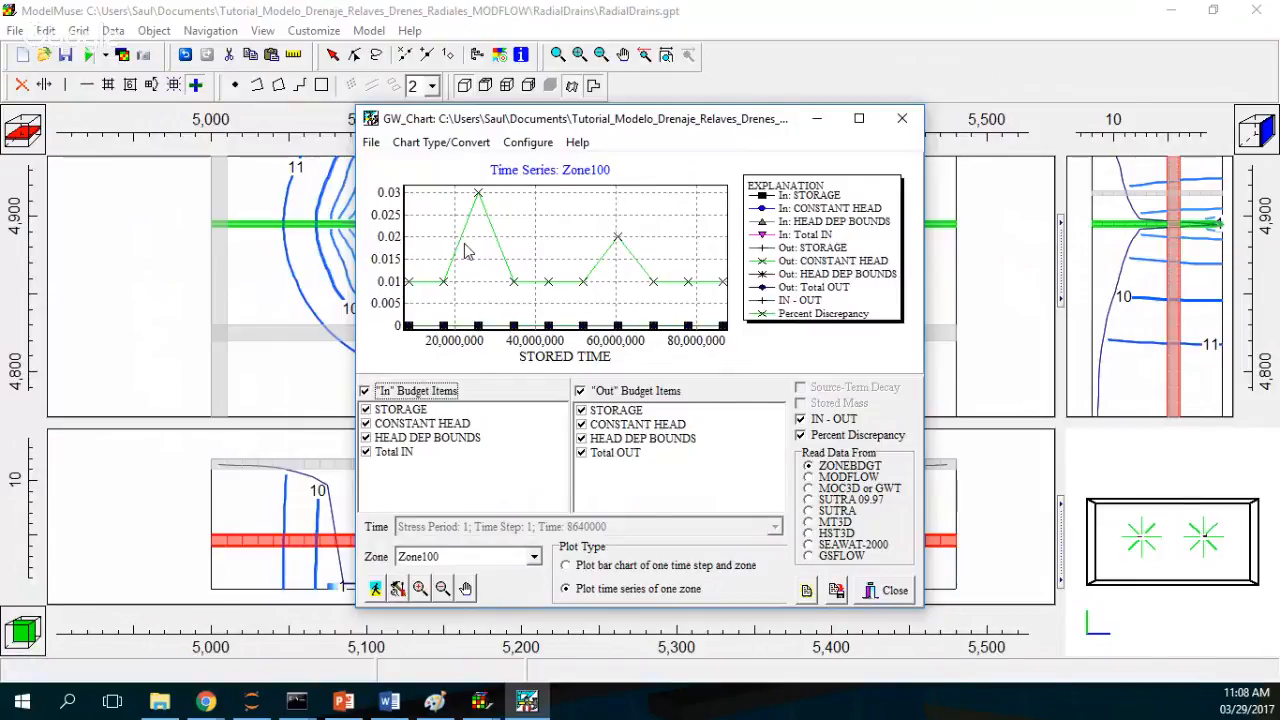
Step: Plot only the outgoing HEAD DEP BOUNDS budget item for Zone100, turning off all other items
{"action": "left_click", "coordinate": [859, 118]}
{"action": "left_click", "coordinate": [582, 466]}
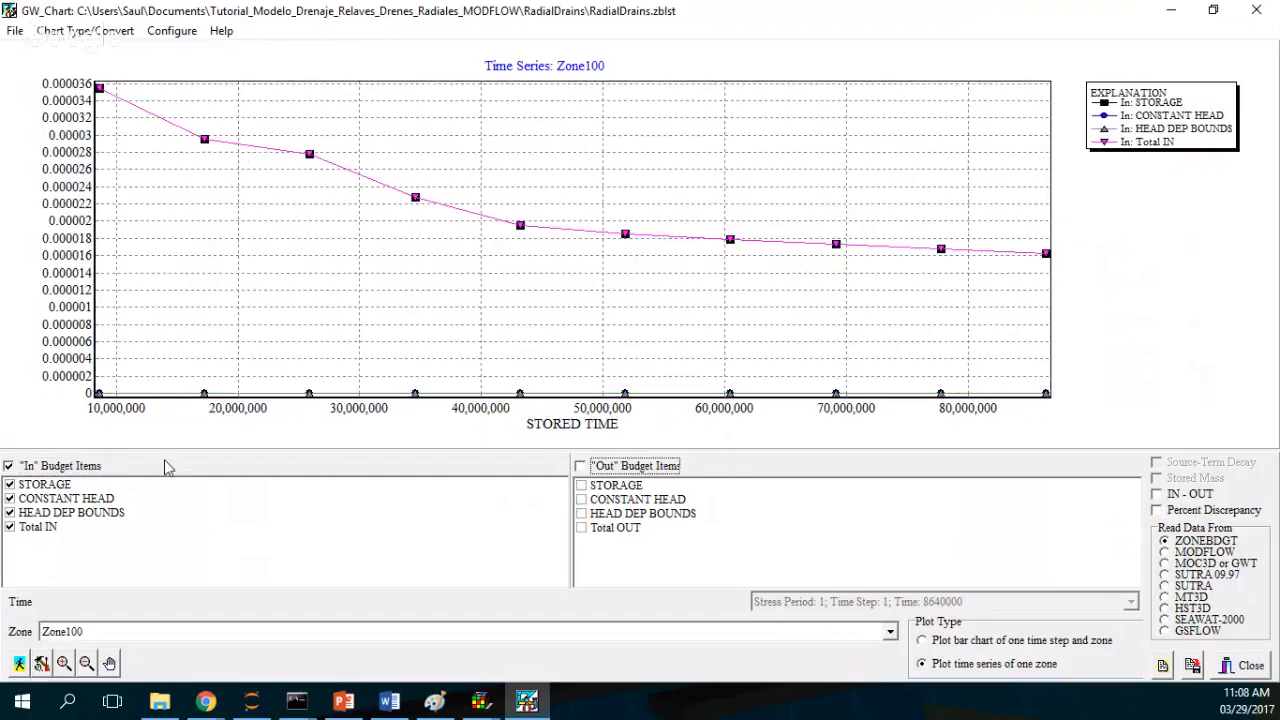
{"action": "left_click", "coordinate": [167, 468]}
{"action": "left_click", "coordinate": [582, 513]}
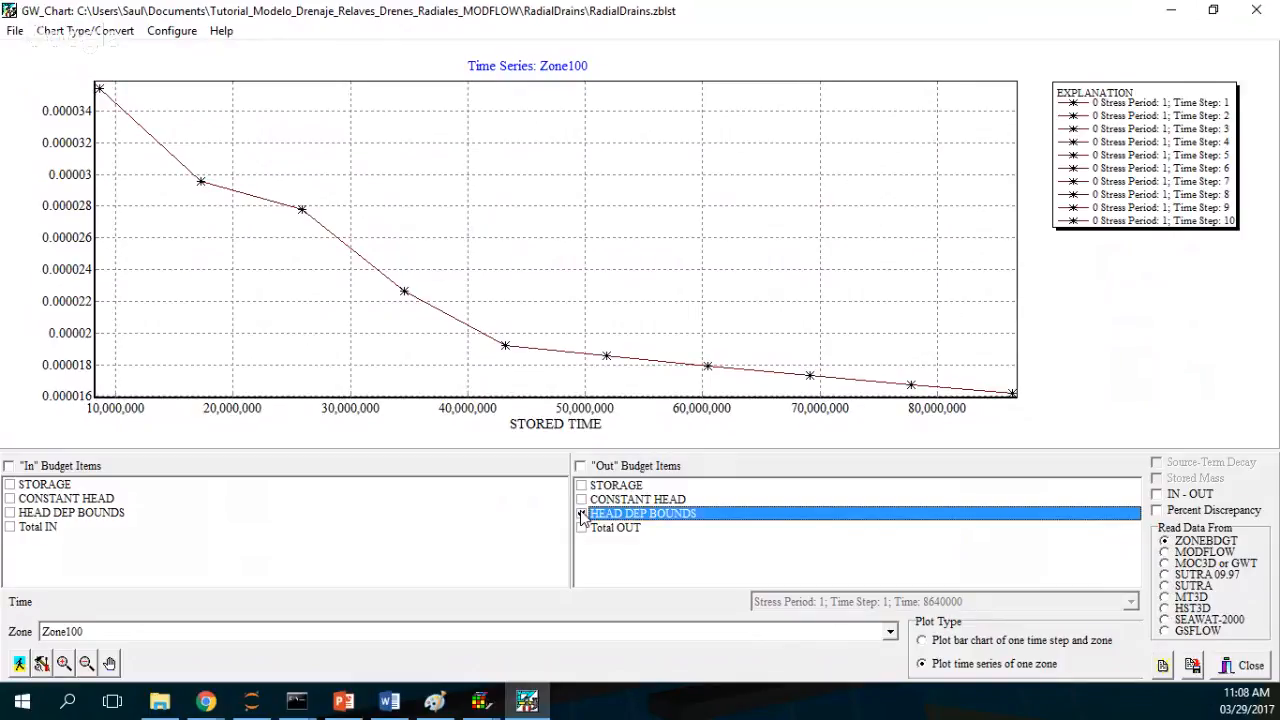
Step: Switch the zone to Zone100: Cumulative and plot the outgoing HEAD DEP BOUNDS item
{"action": "left_click", "coordinate": [340, 628]}
{"action": "left_click", "coordinate": [342, 660]}
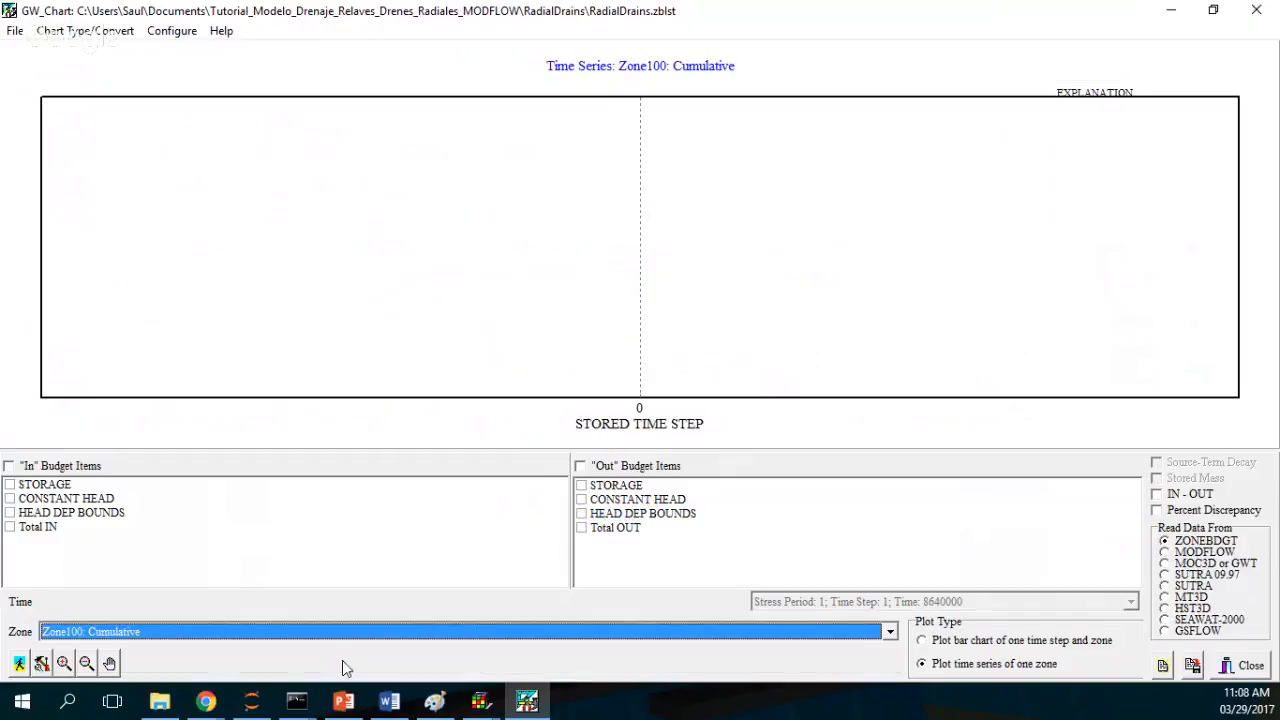
{"action": "left_click", "coordinate": [582, 514]}
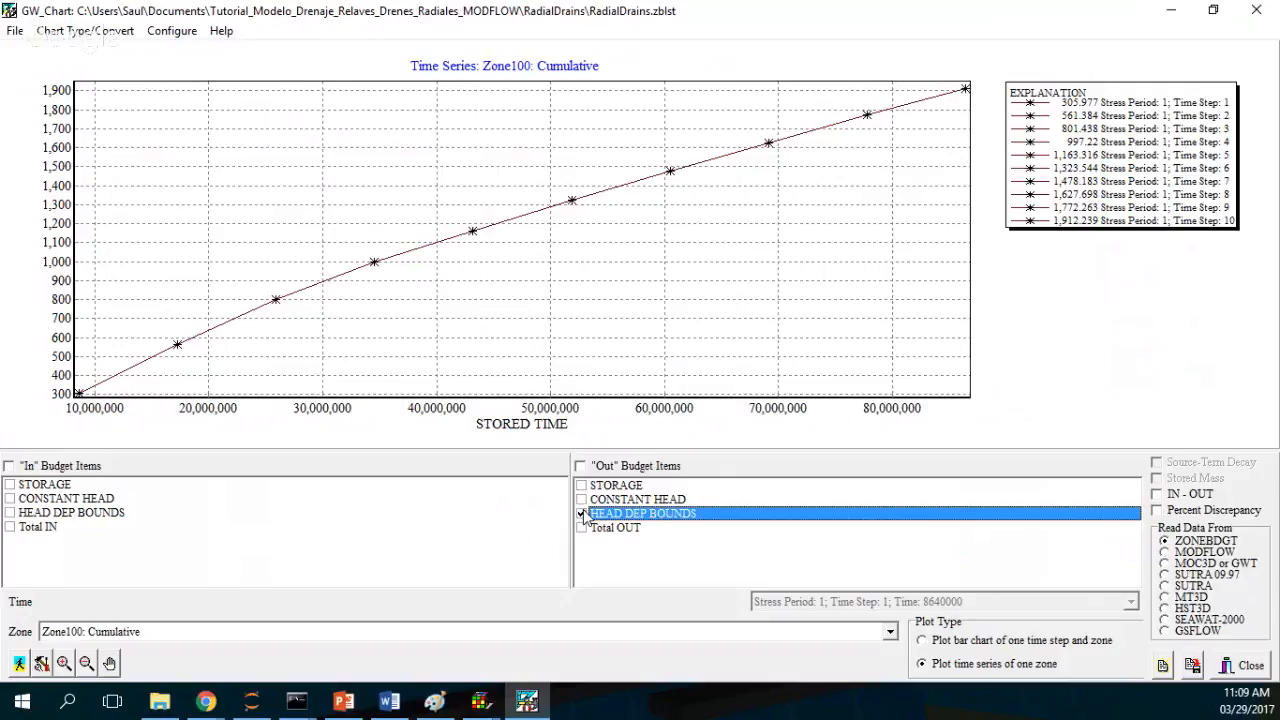
Step: Switch to Chrome and open hatarilabs.com
{"action": "left_click", "coordinate": [1172, 10]}
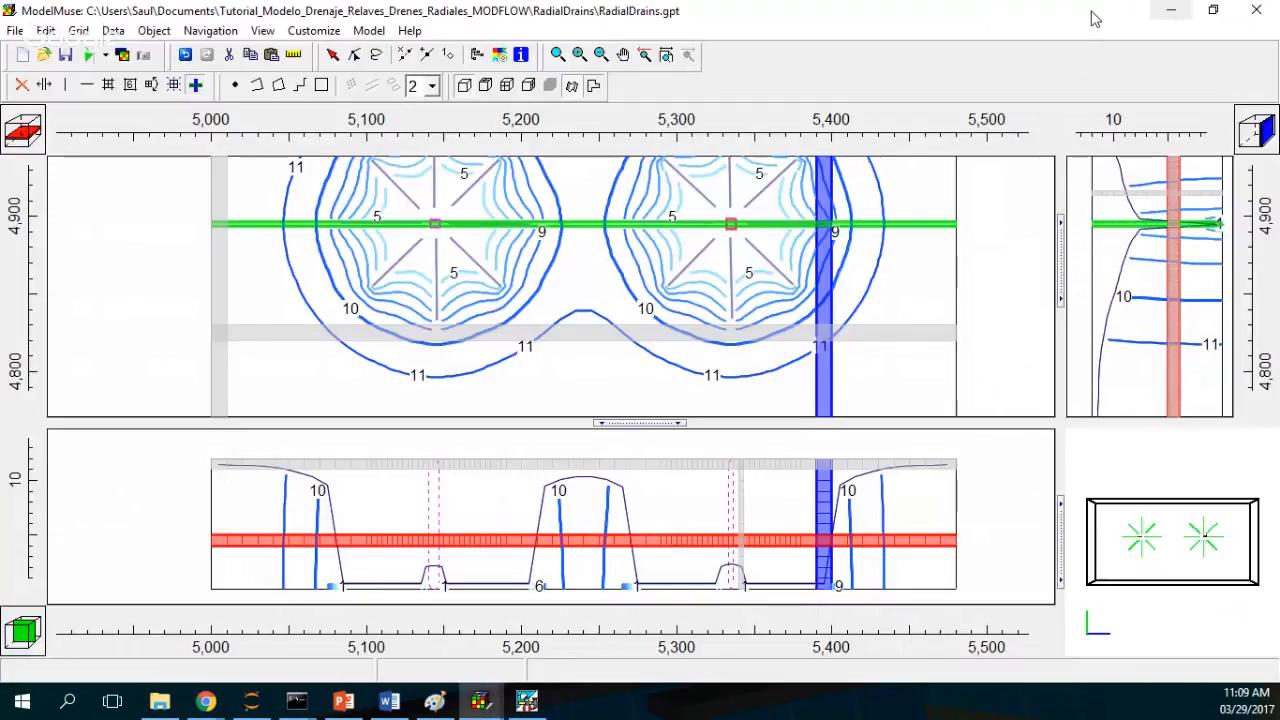
{"action": "left_click", "coordinate": [1171, 10]}
{"action": "left_click", "coordinate": [207, 702]}
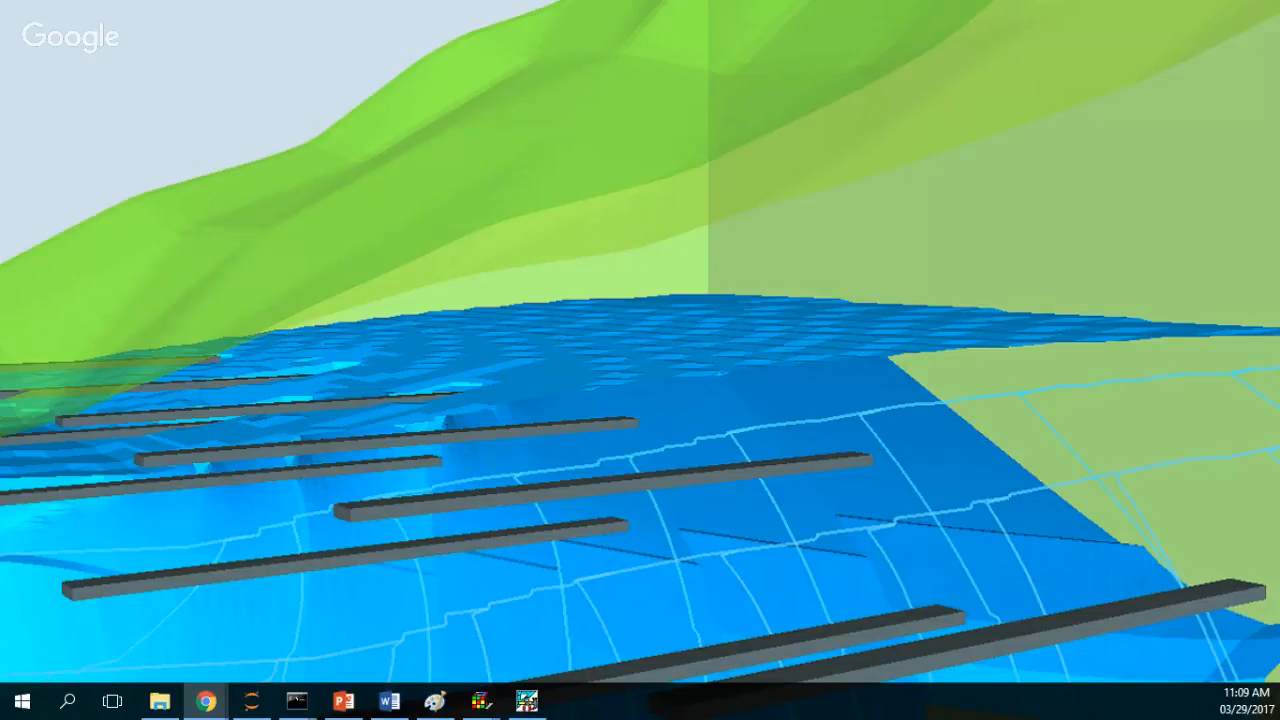
{"action": "left_click_drag", "start_coordinate": [1279, 5], "coordinate": [688, 72]}
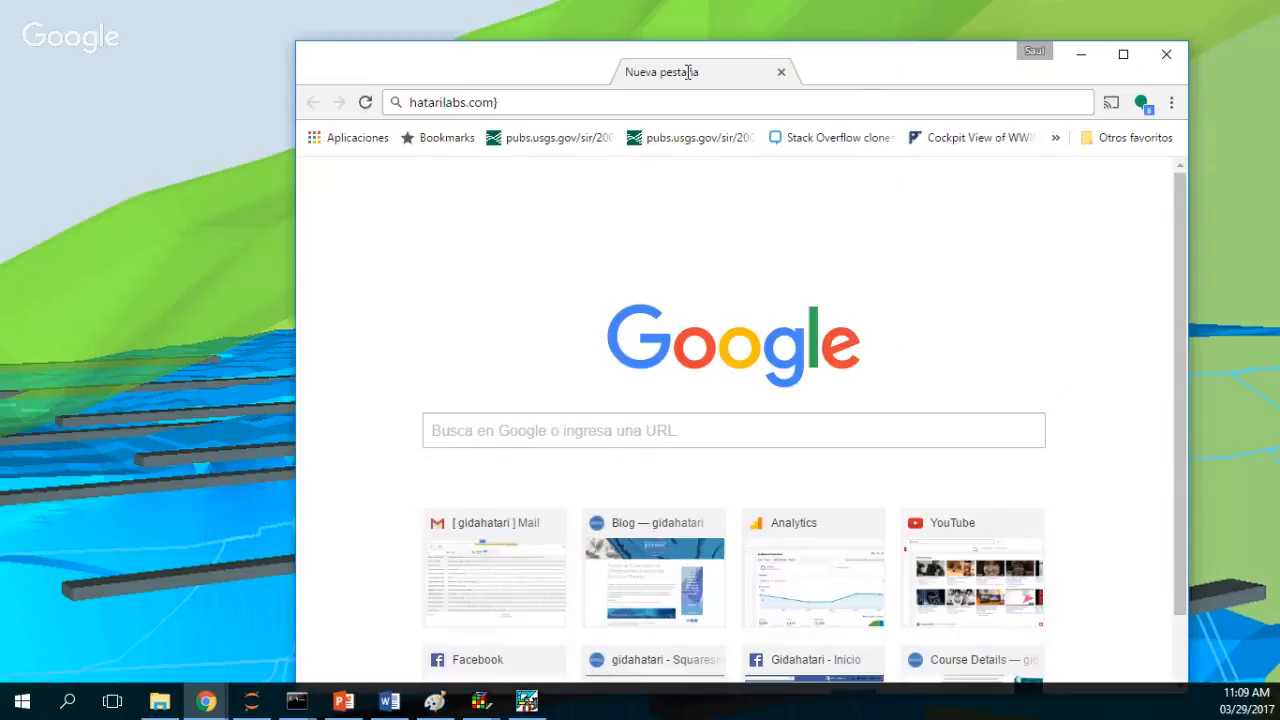
{"action": "double_click", "coordinate": [688, 72]}
{"action": "key", "text": "BackSpace"}
{"action": "key", "text": "Return"}
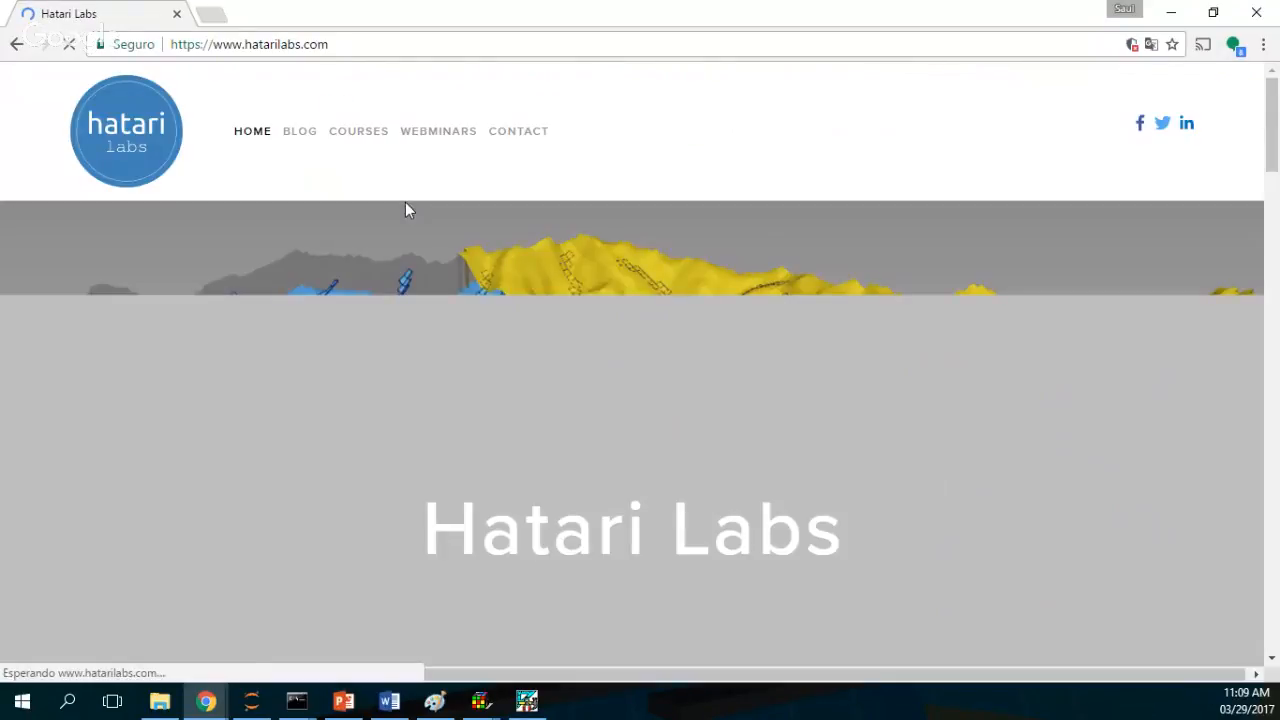
Step: Scroll through the Hatari Labs home page and open the Webinars page
{"action": "scroll", "coordinate": [785, 337], "scroll_direction": "down", "scroll_amount": 6}
{"action": "scroll", "coordinate": [785, 337], "scroll_direction": "down", "scroll_amount": 1}
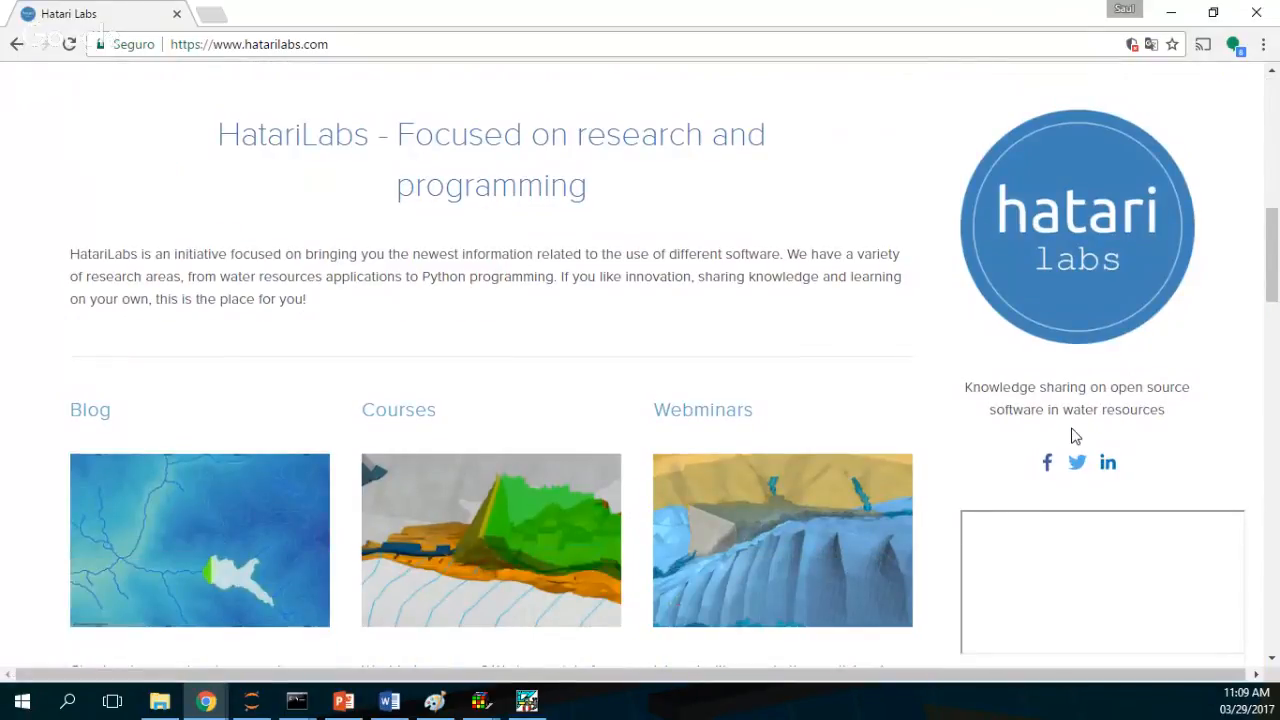
{"action": "scroll", "coordinate": [1072, 430], "scroll_direction": "up", "scroll_amount": 2}
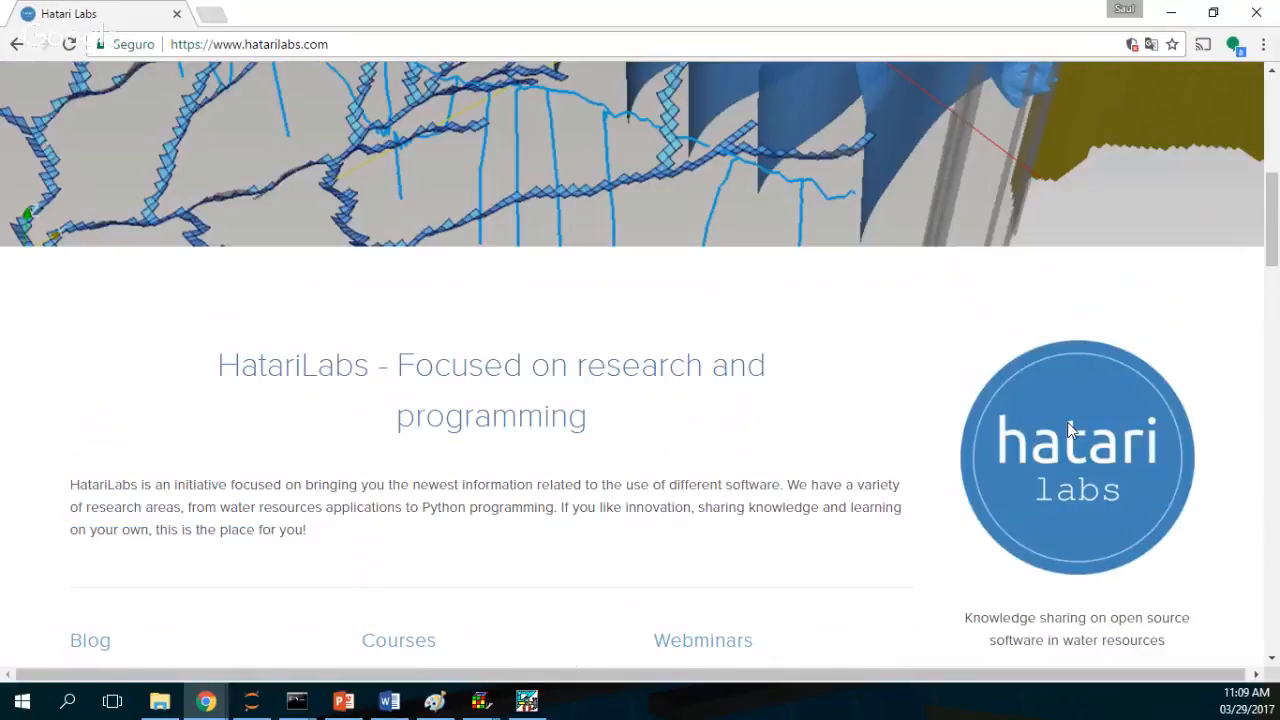
{"action": "scroll", "coordinate": [1070, 428], "scroll_direction": "up", "scroll_amount": 5}
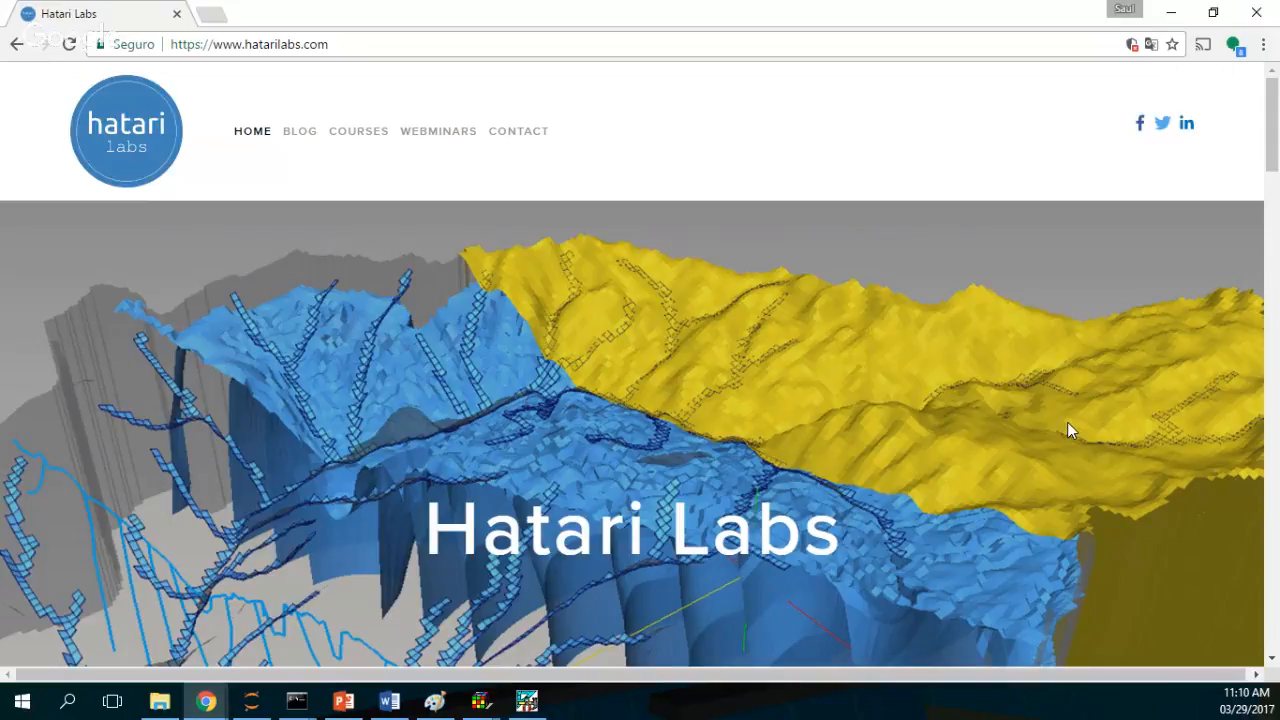
{"action": "left_click", "coordinate": [429, 133]}
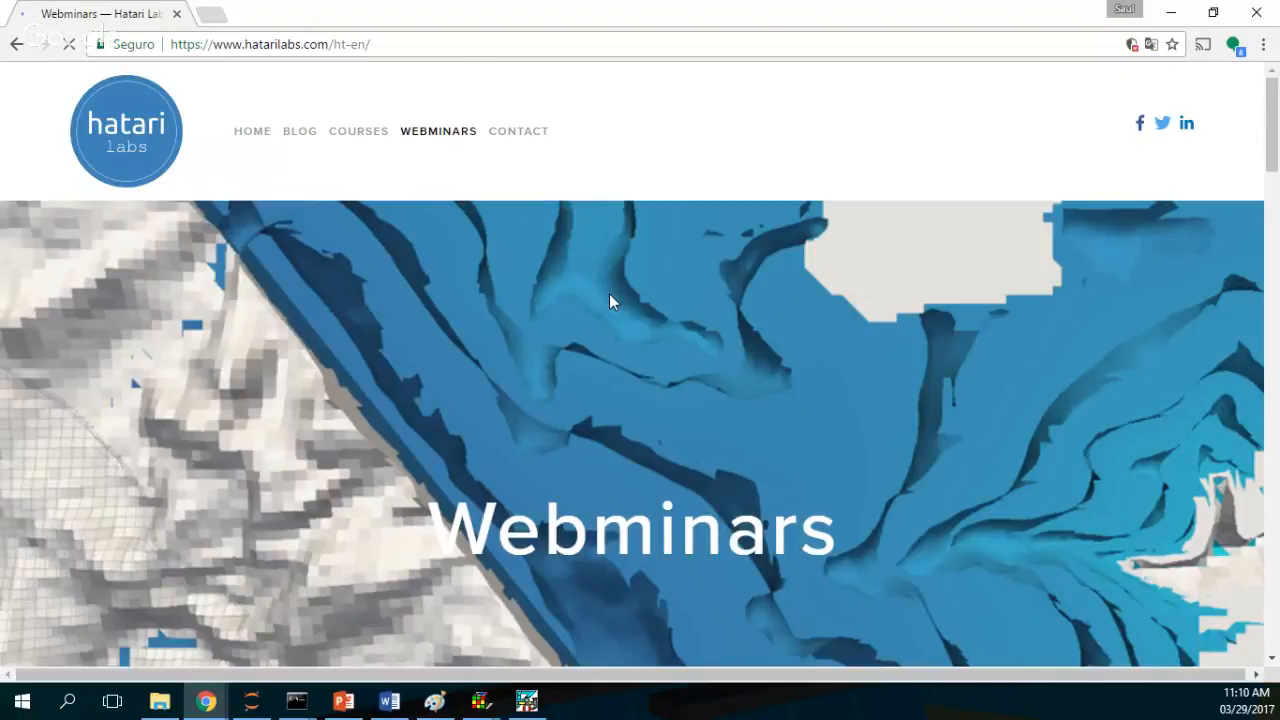
Step: Browse the list of upcoming webinars and their descriptions on the Webinars page
{"action": "scroll", "coordinate": [620, 315], "scroll_direction": "down", "scroll_amount": 8}
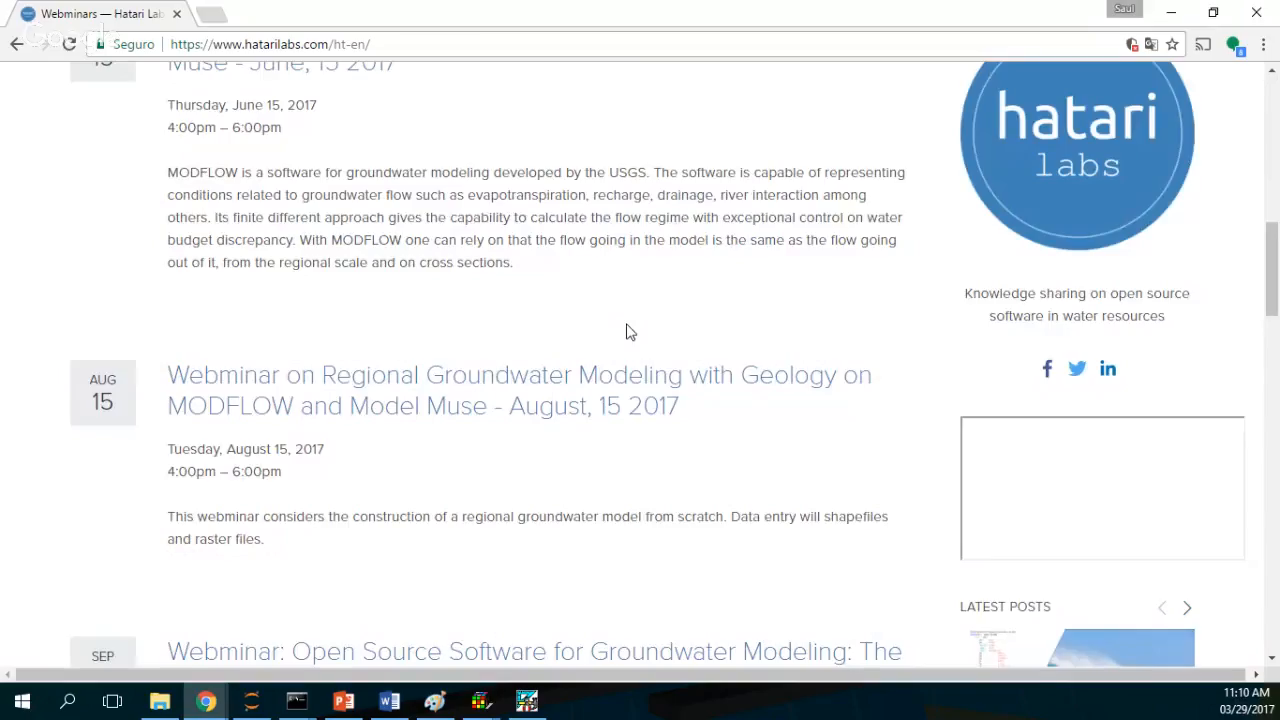
{"action": "scroll", "coordinate": [630, 332], "scroll_direction": "down", "scroll_amount": 4}
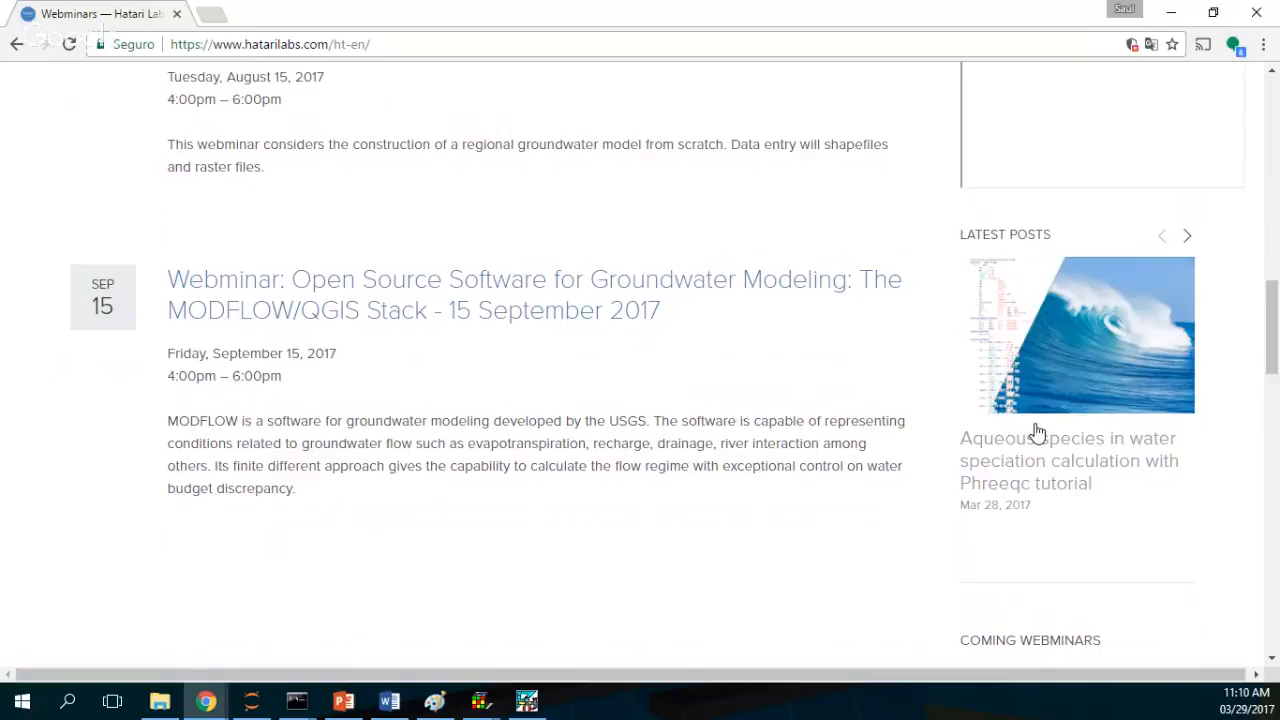
{"action": "scroll", "coordinate": [1116, 442], "scroll_direction": "down", "scroll_amount": 12}
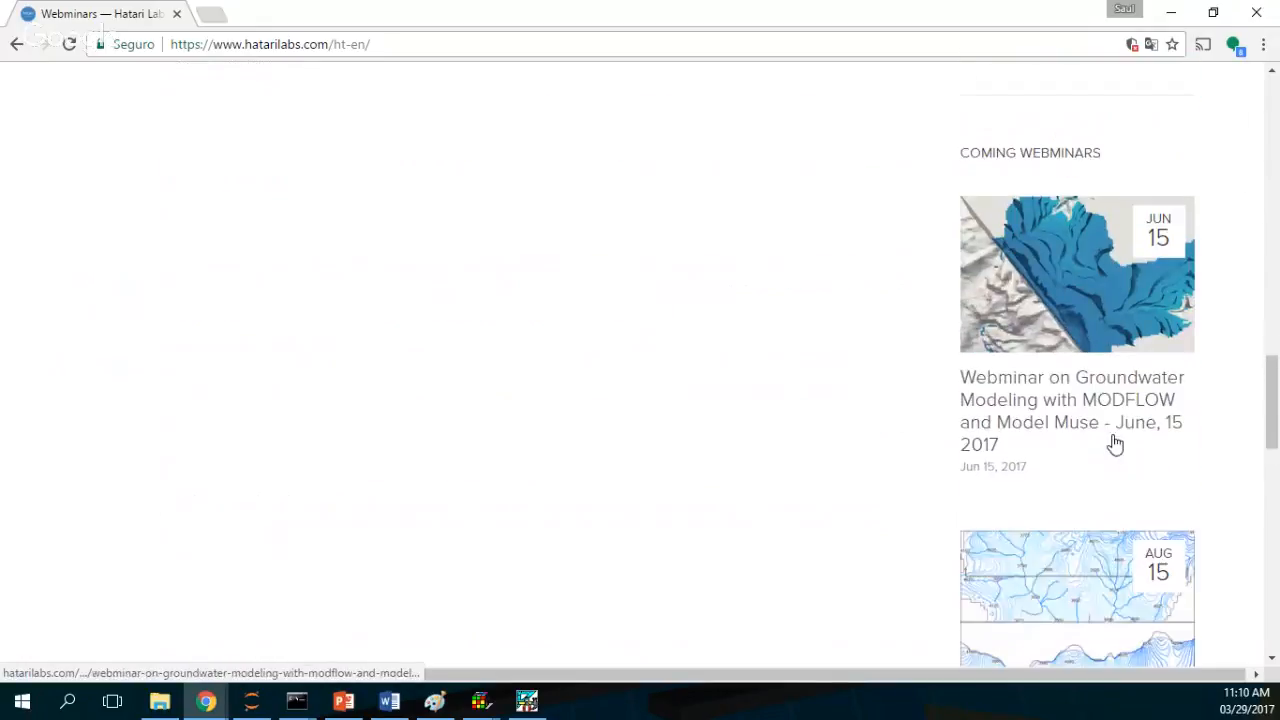
{"action": "scroll", "coordinate": [1116, 442], "scroll_direction": "up", "scroll_amount": 6}
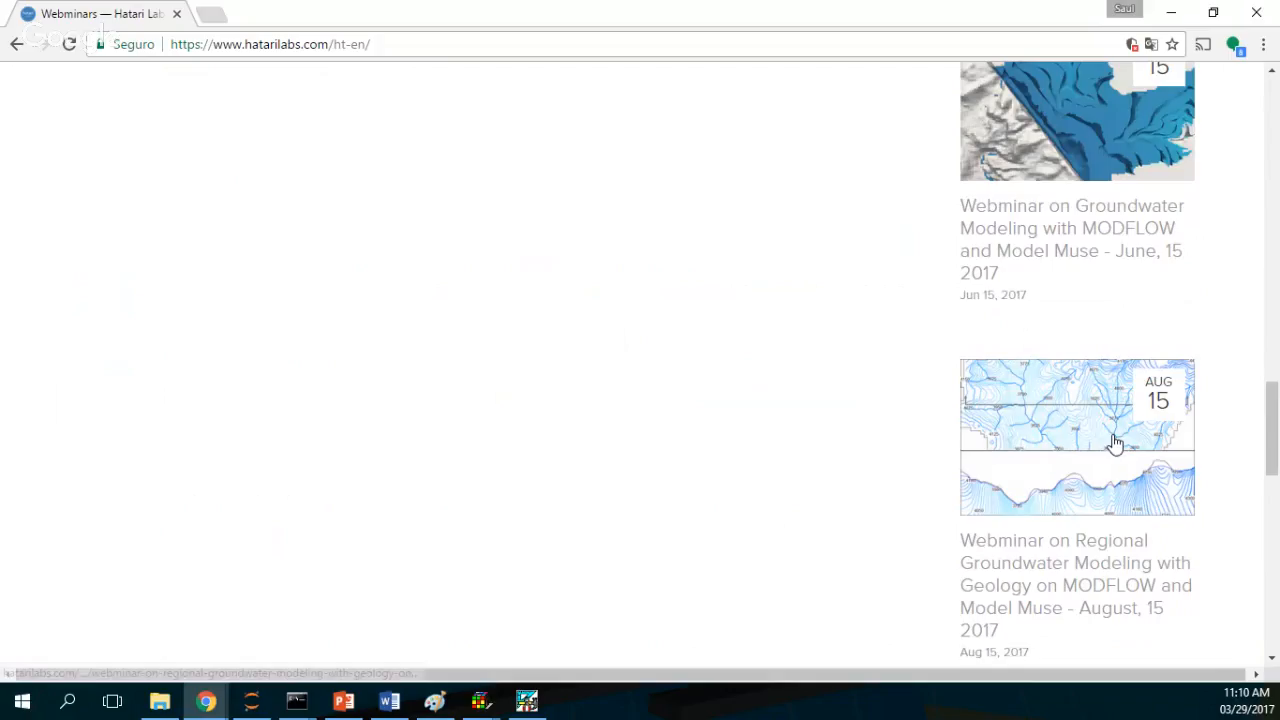
{"action": "scroll", "coordinate": [1116, 443], "scroll_direction": "up", "scroll_amount": 13}
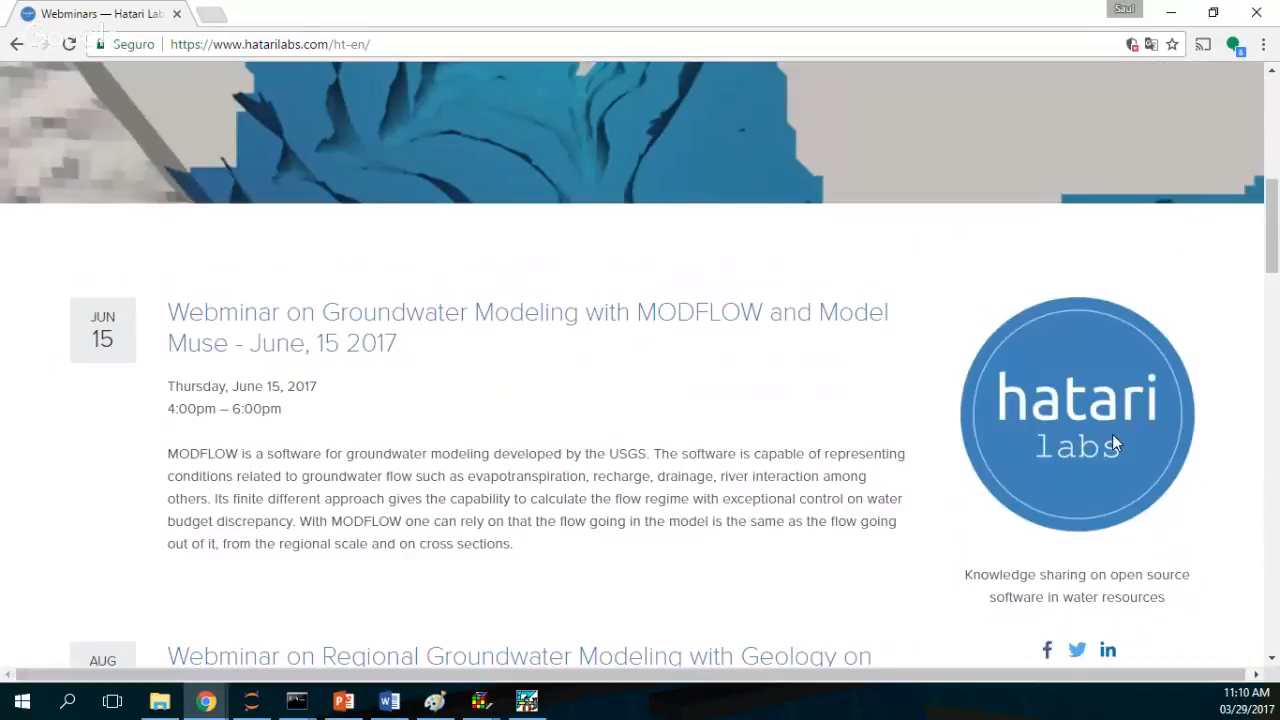
{"action": "scroll", "coordinate": [1115, 443], "scroll_direction": "up", "scroll_amount": 5}
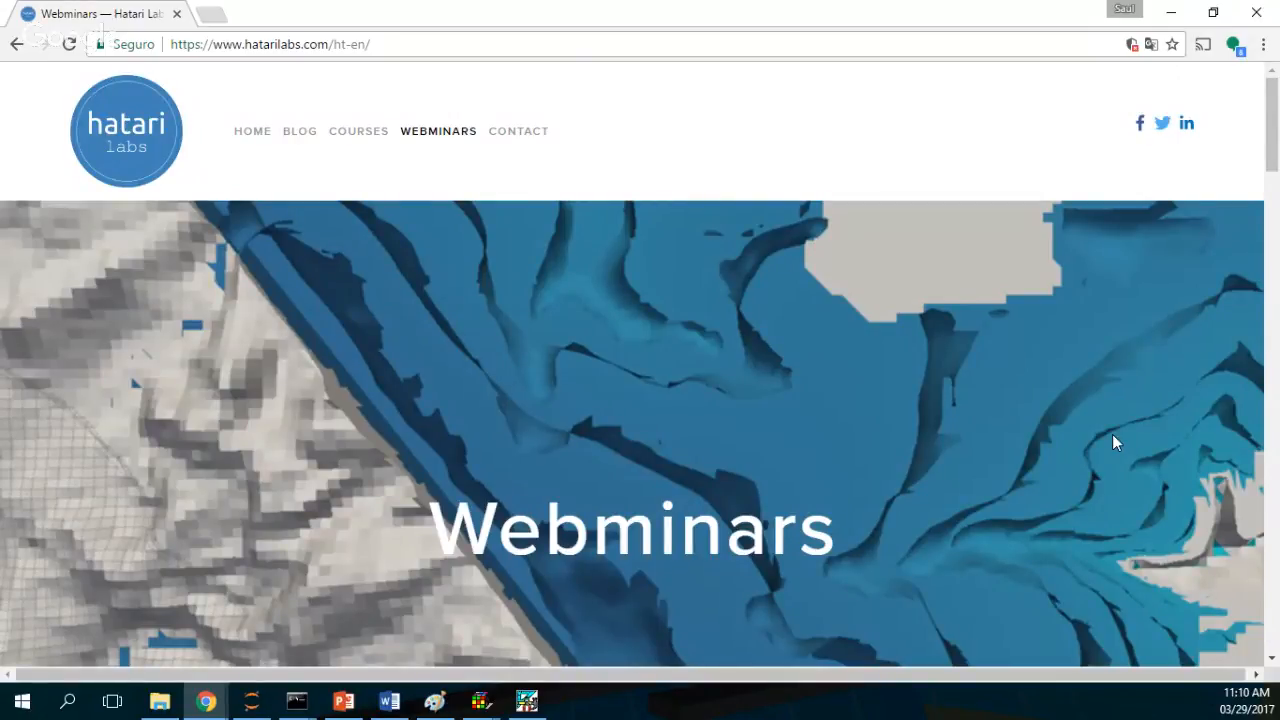
{"action": "scroll", "coordinate": [1106, 523], "scroll_direction": "down", "scroll_amount": 10}
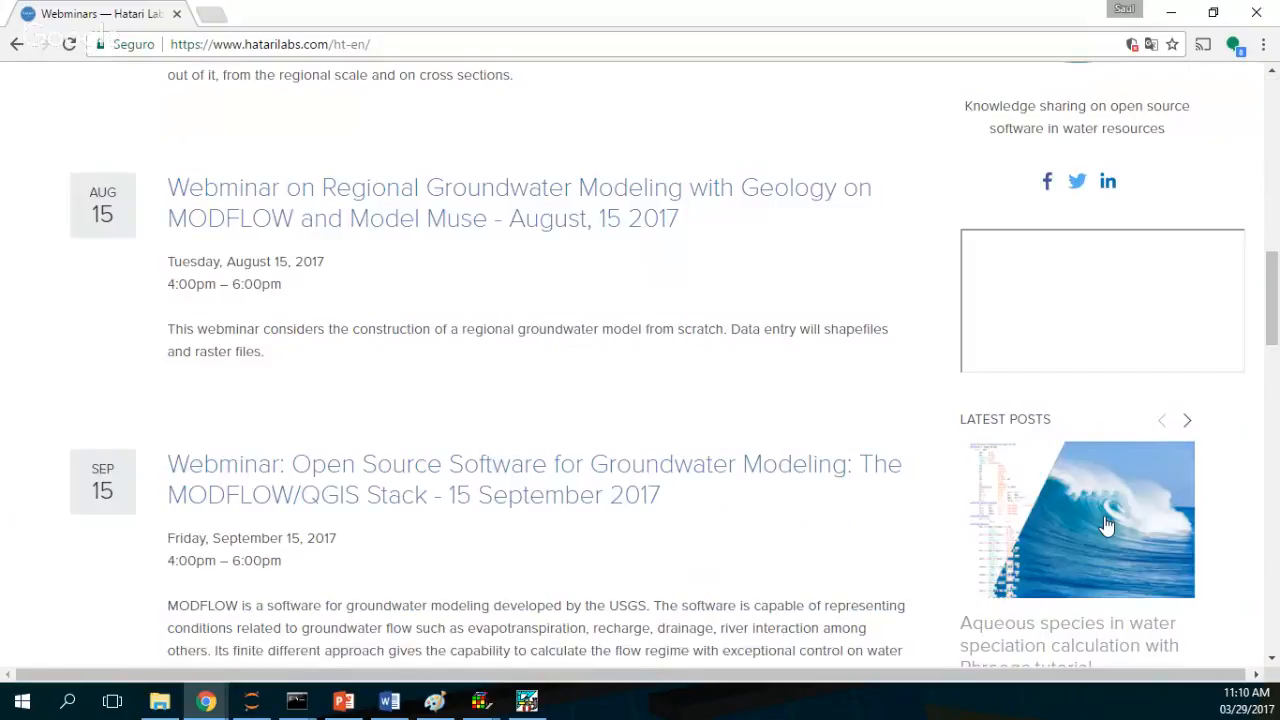
Step: Open the latest post on aqueous species speciation with Phreeqc and scroll through it
{"action": "left_click", "coordinate": [1106, 523]}
{"action": "scroll", "coordinate": [1106, 523], "scroll_direction": "down", "scroll_amount": 2}
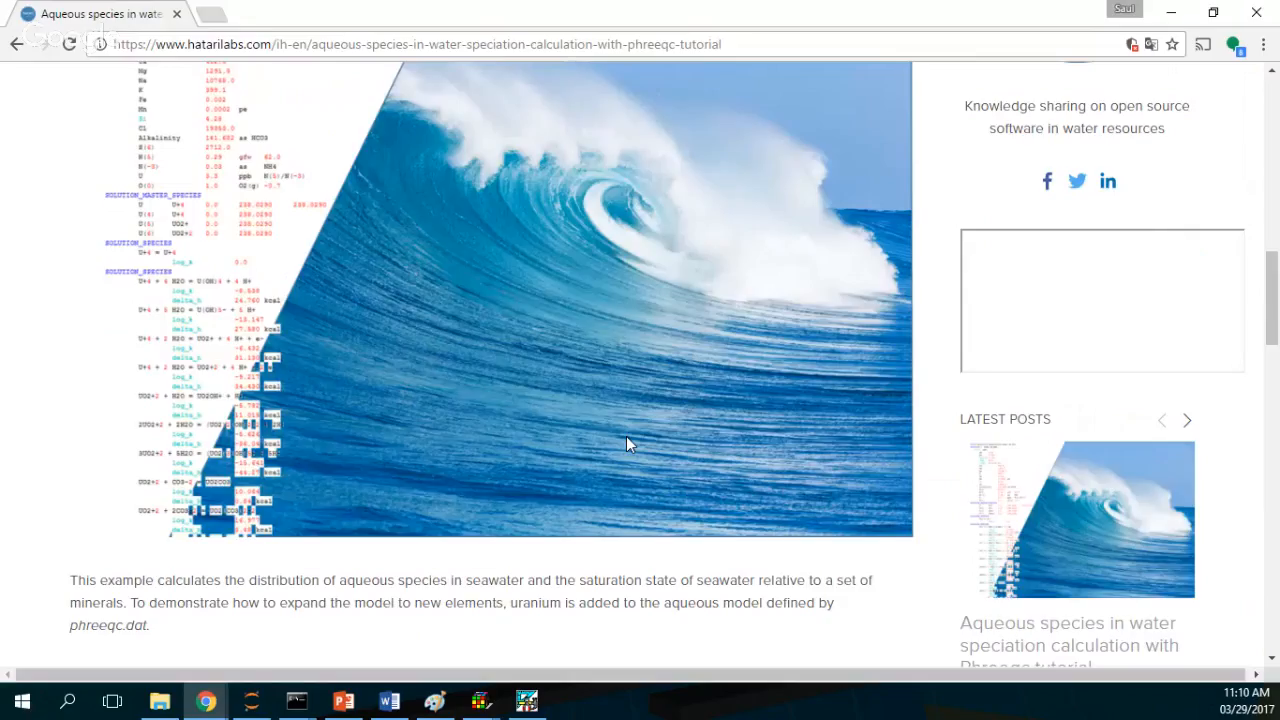
{"action": "scroll", "coordinate": [580, 437], "scroll_direction": "down", "scroll_amount": 10}
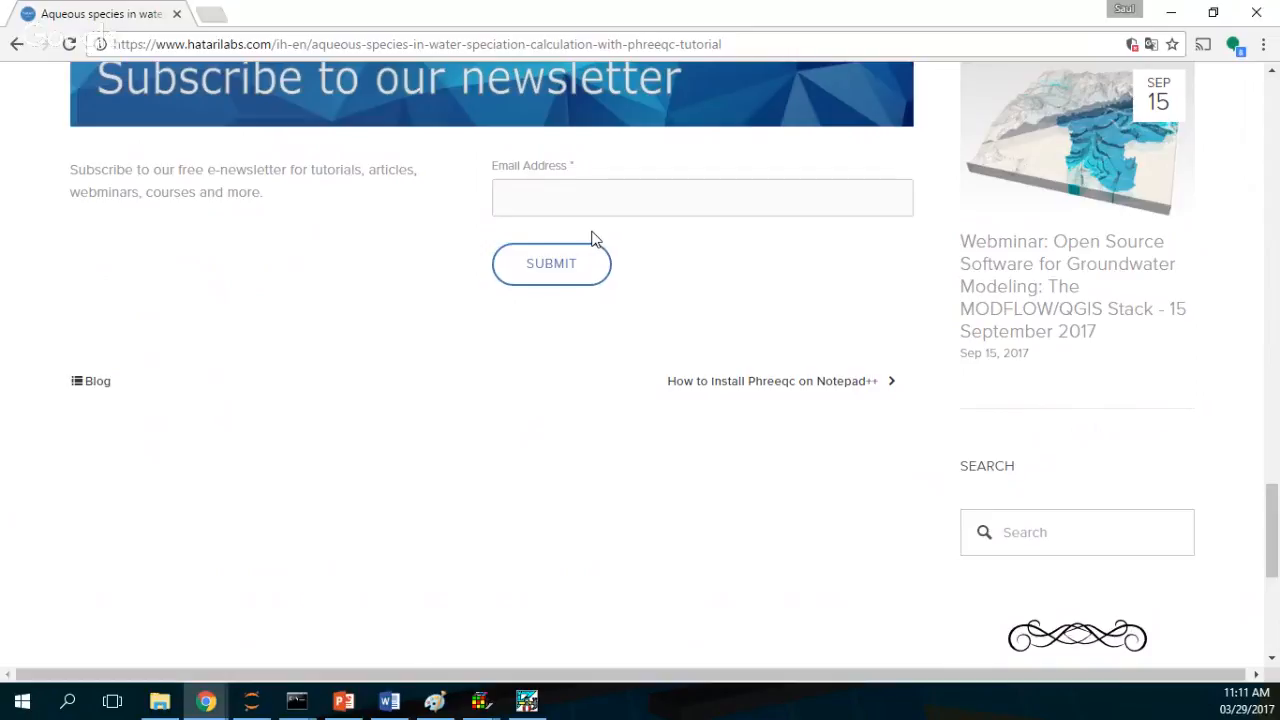
{"action": "scroll", "coordinate": [591, 238], "scroll_direction": "up", "scroll_amount": 1}
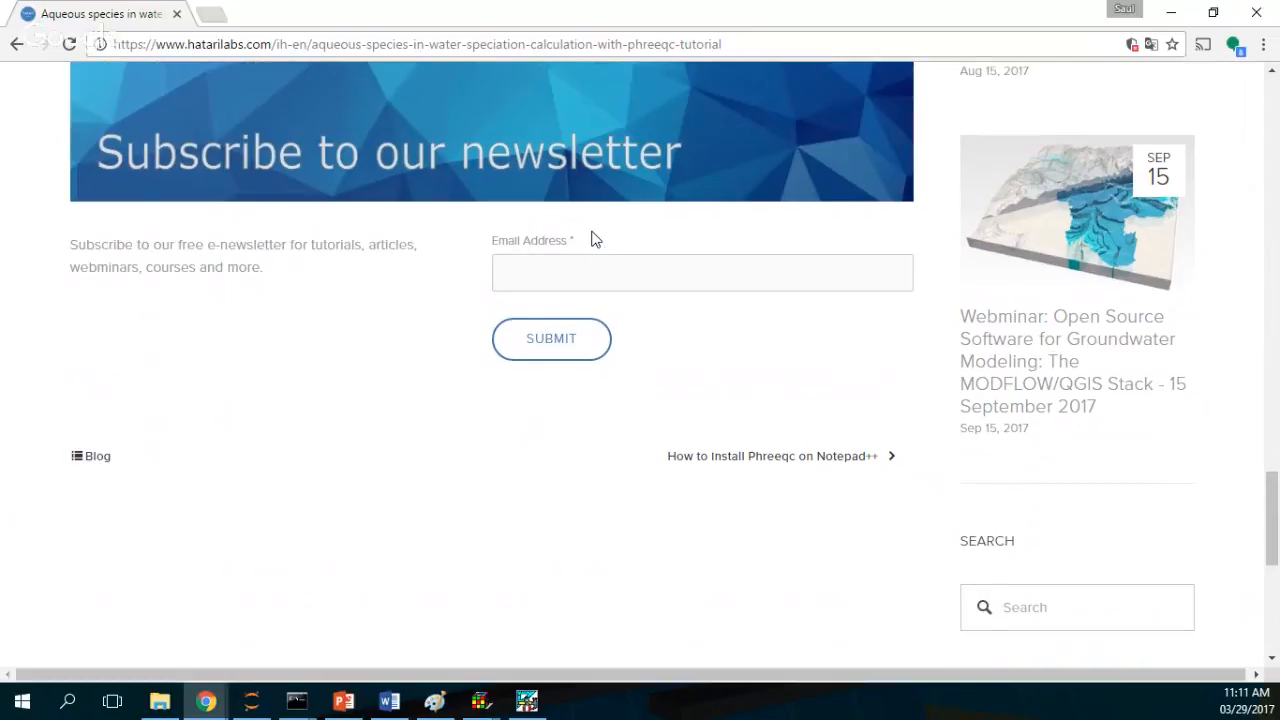
{"action": "scroll", "coordinate": [591, 238], "scroll_direction": "up", "scroll_amount": 6}
{"action": "scroll", "coordinate": [591, 232], "scroll_direction": "up", "scroll_amount": 10}
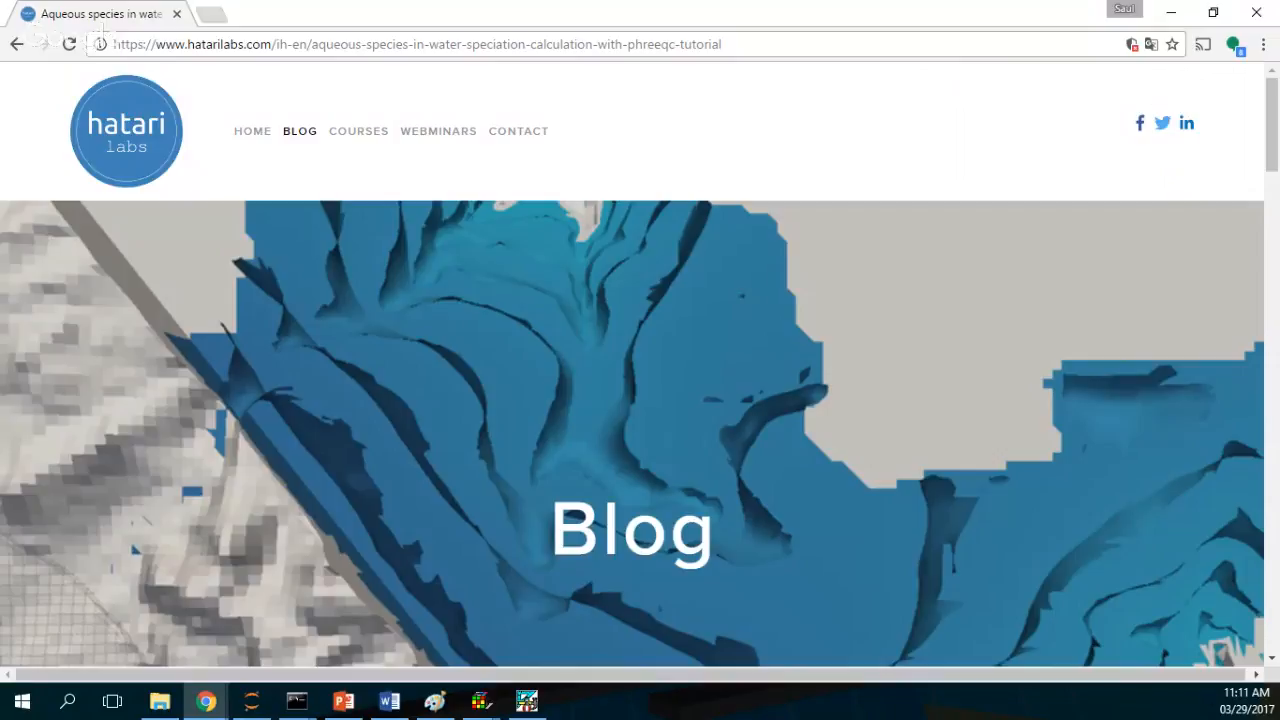
{"action": "key", "text": "alt+Tab"}
{"action": "key", "text": "alt+Tab"}
{"action": "key", "text": "alt+Tab"}
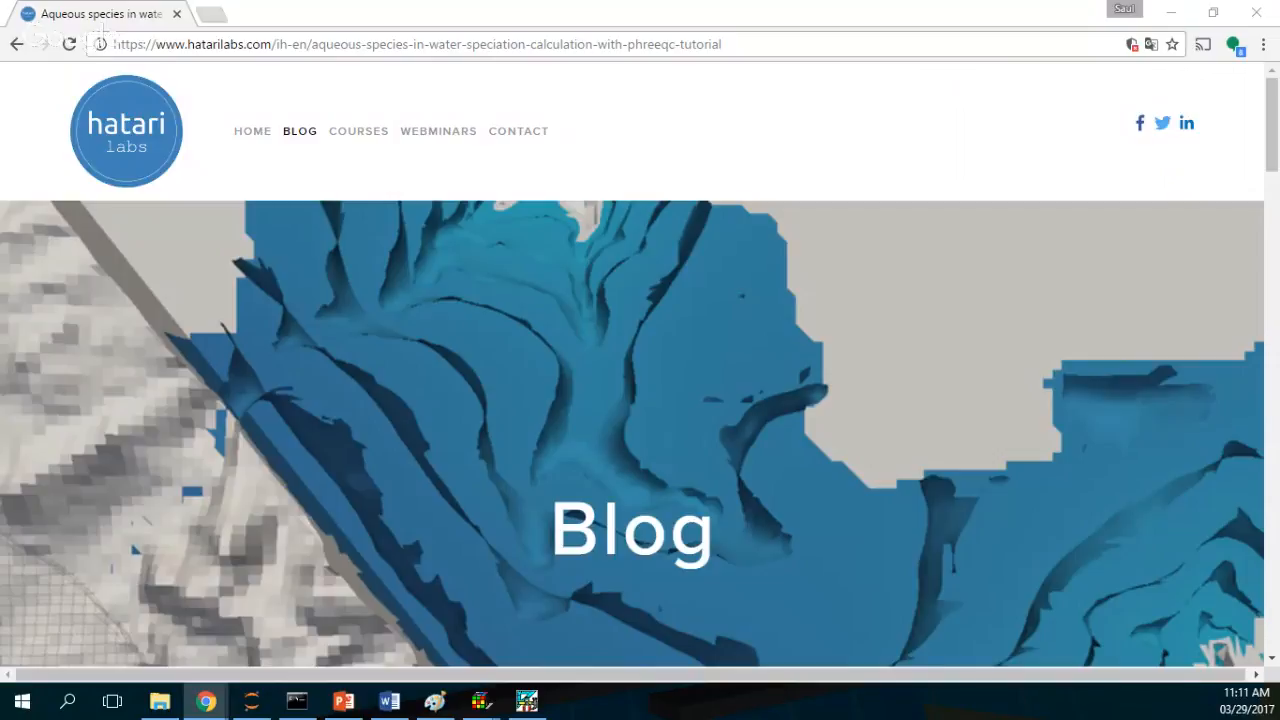